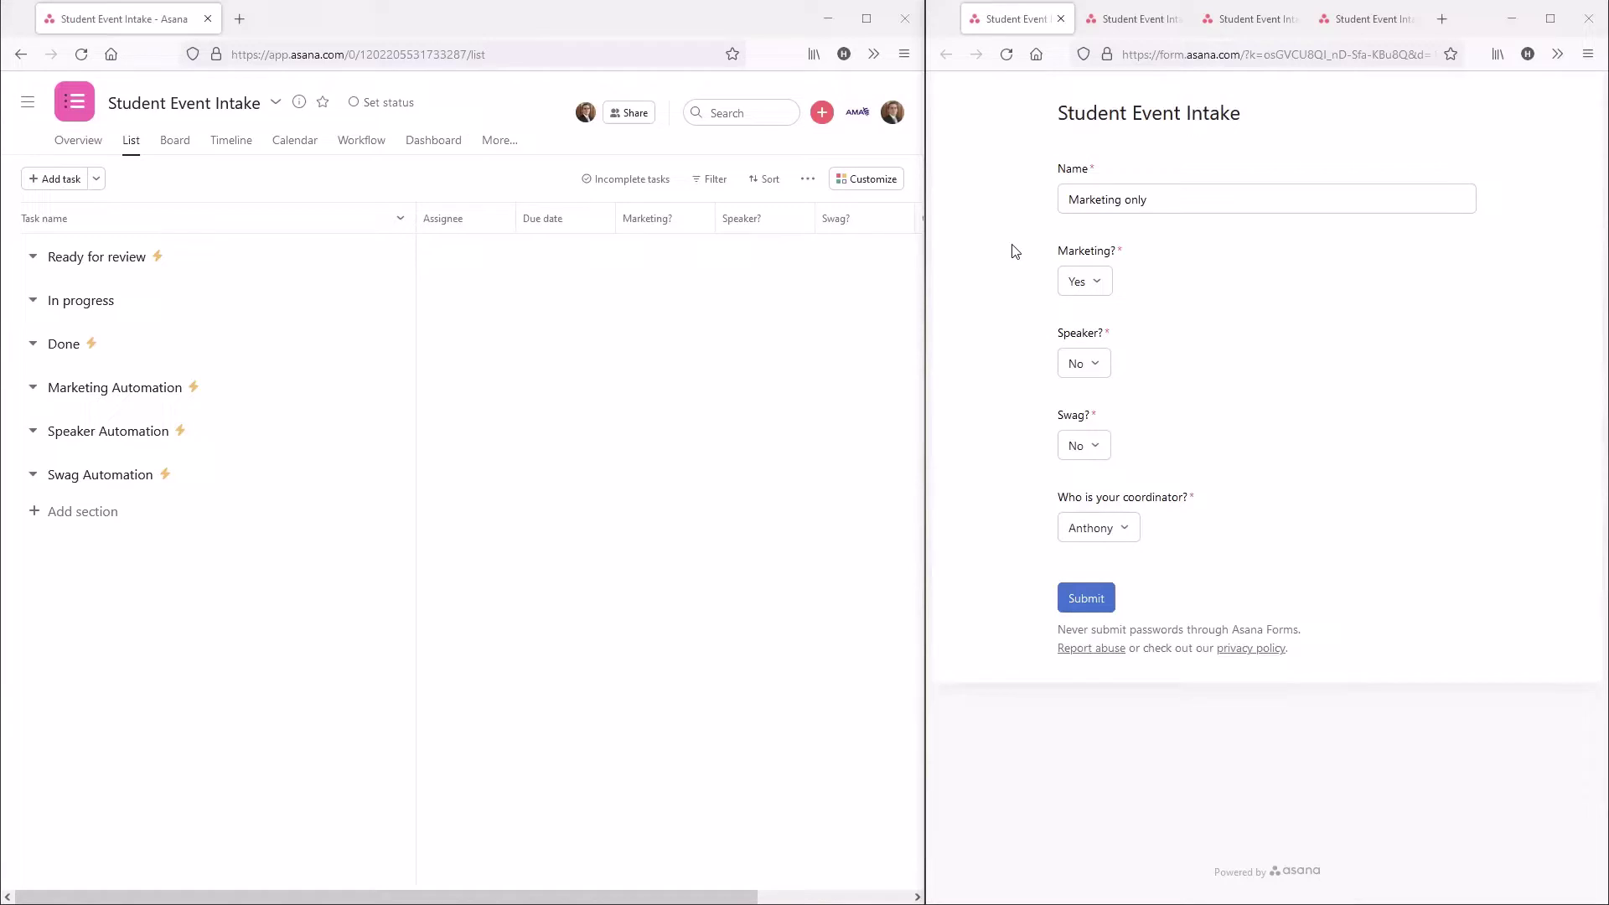
Go through the Speaker only, Swag only and All three test forms and submit the All three form.
scroll(1095, 601, "down", 2)
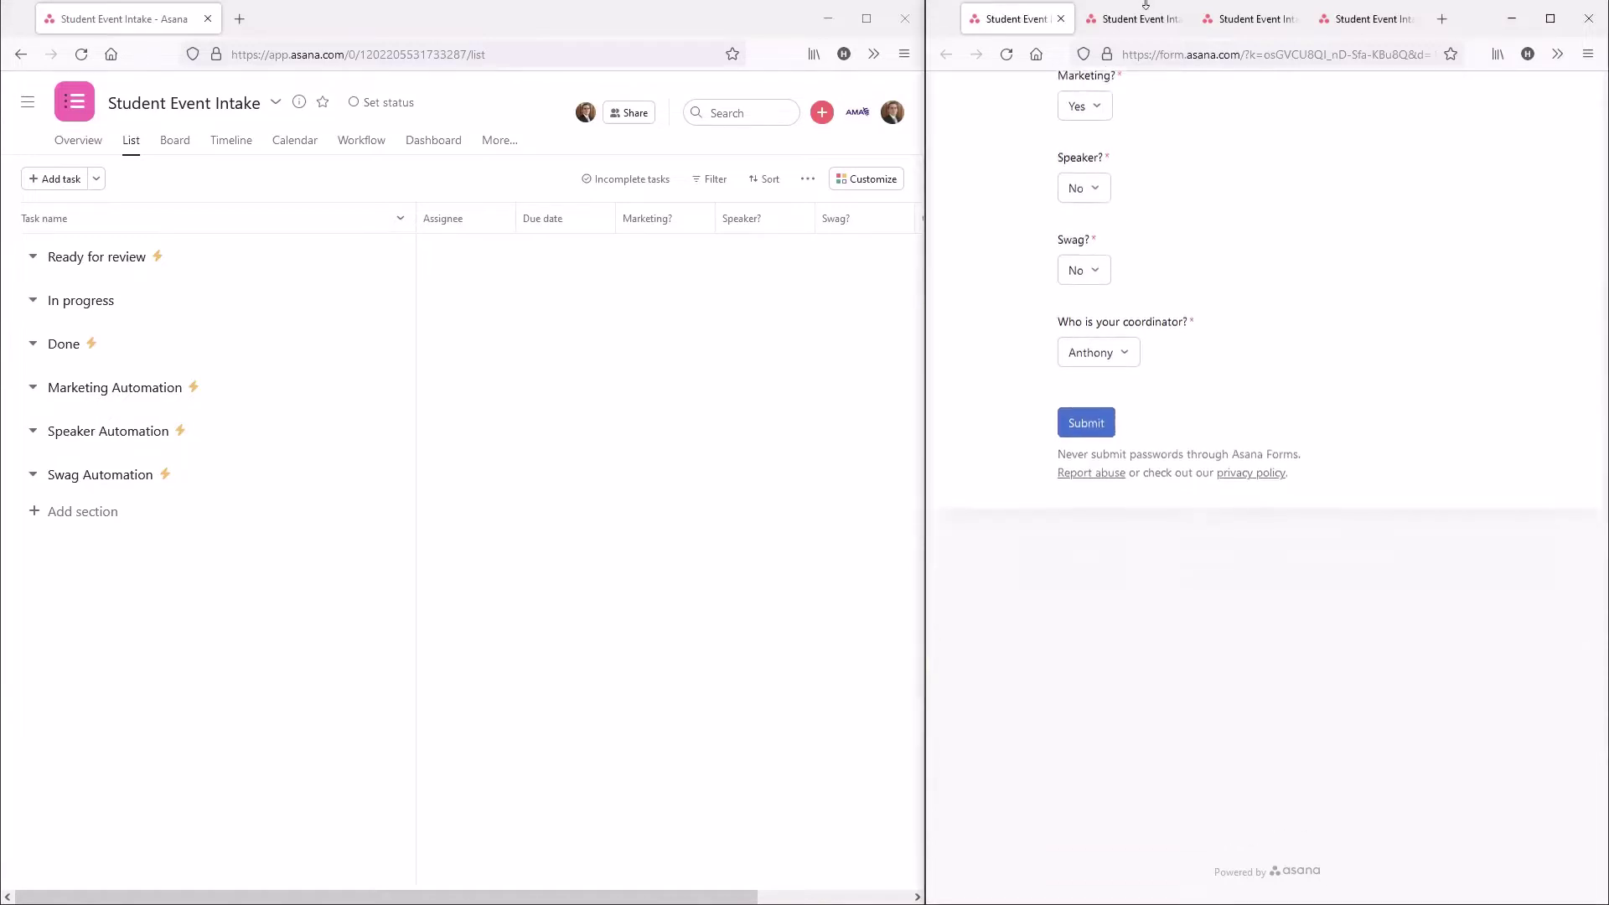
left_click(1137, 20)
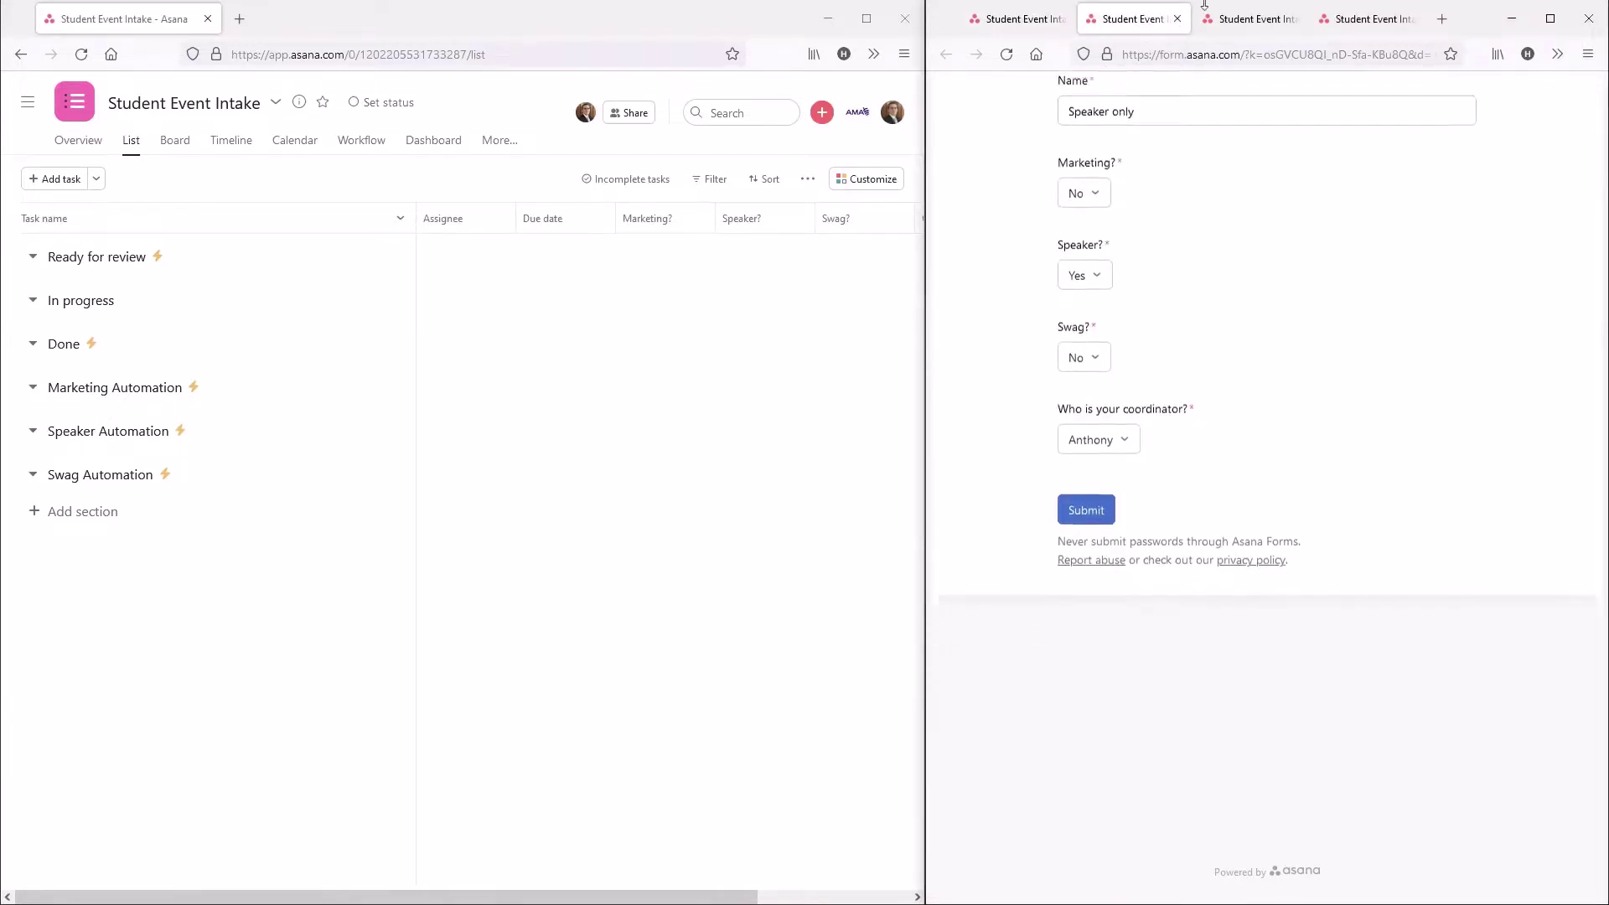
left_click(1242, 30)
scroll(1092, 559, "down", 3)
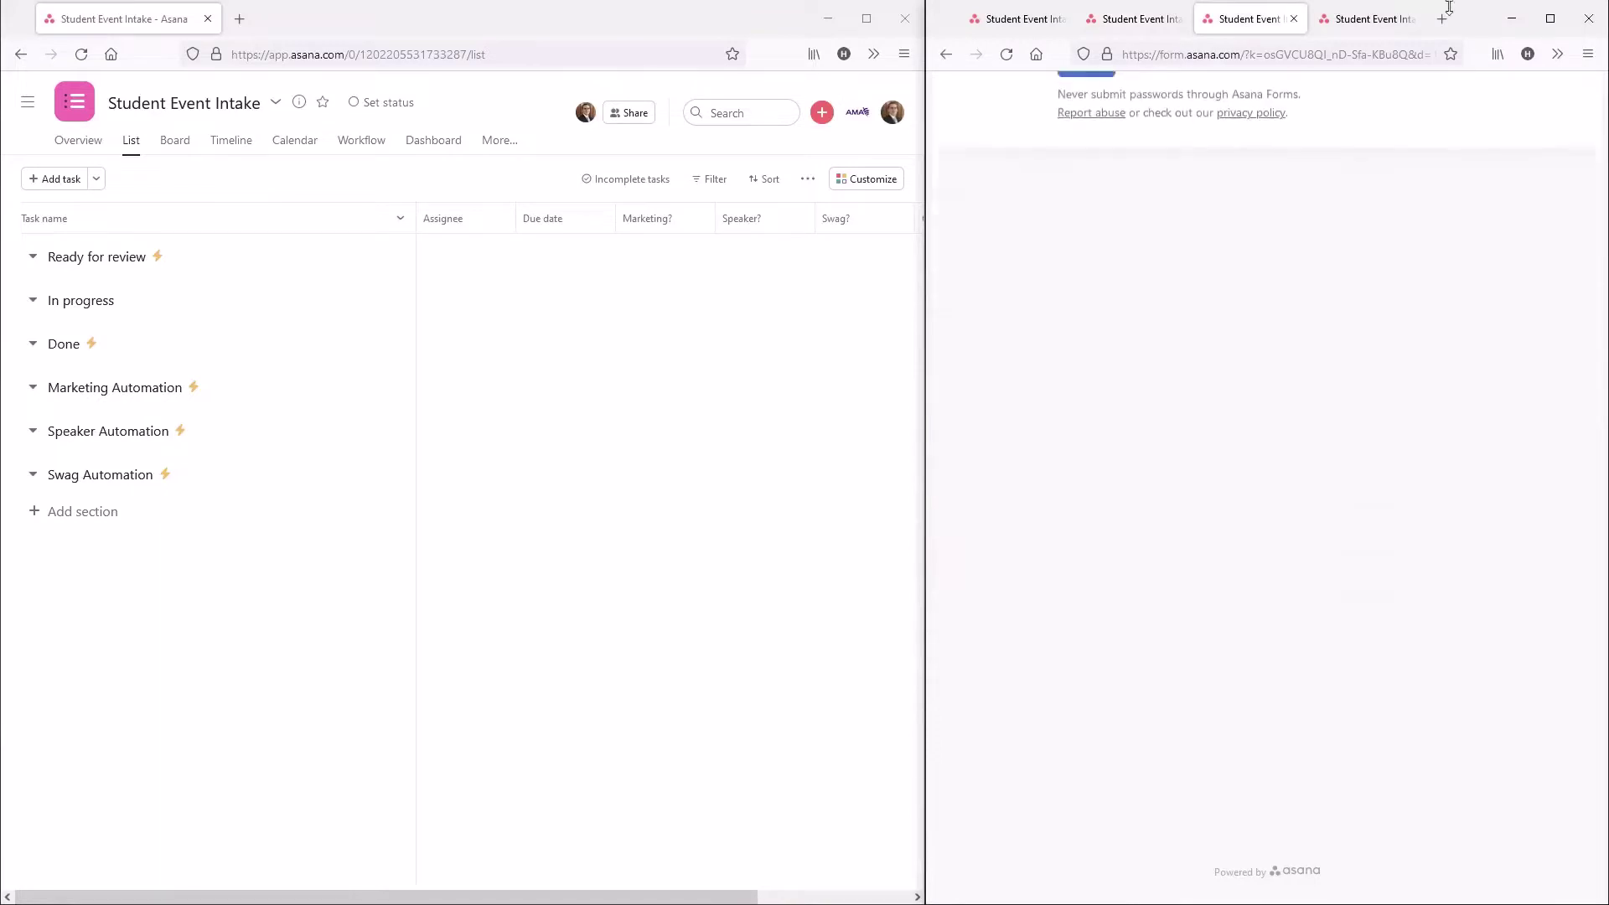
left_click(1359, 25)
left_click(1089, 598)
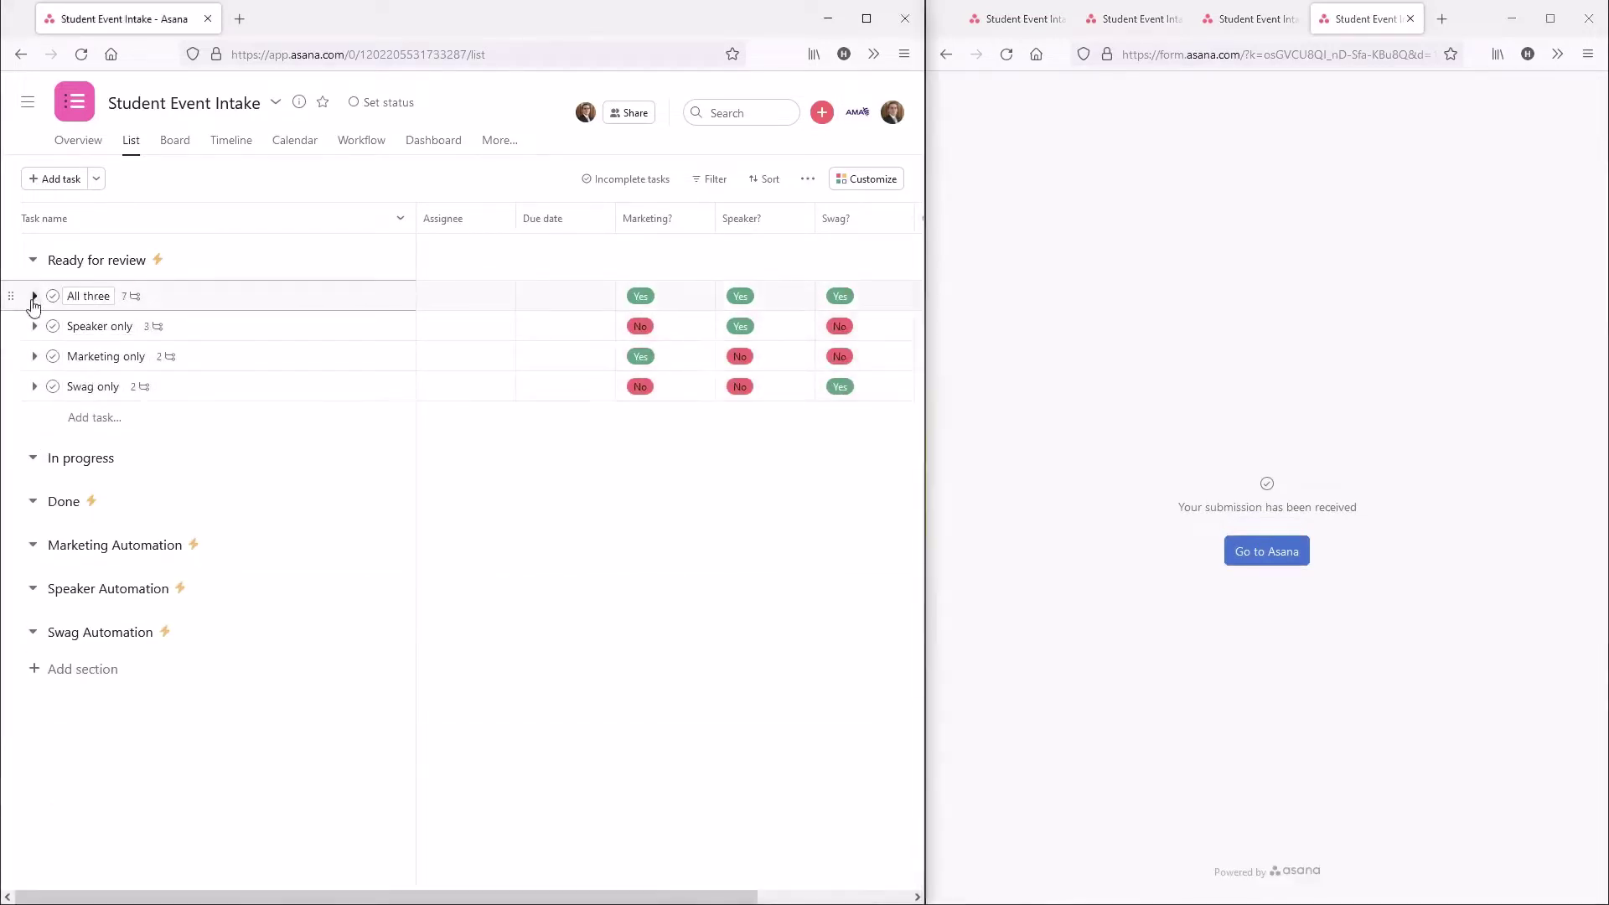
Expand and collapse the subtasks of All three, Speaker only, Marketing only and Swag only in turn.
left_click(34, 296)
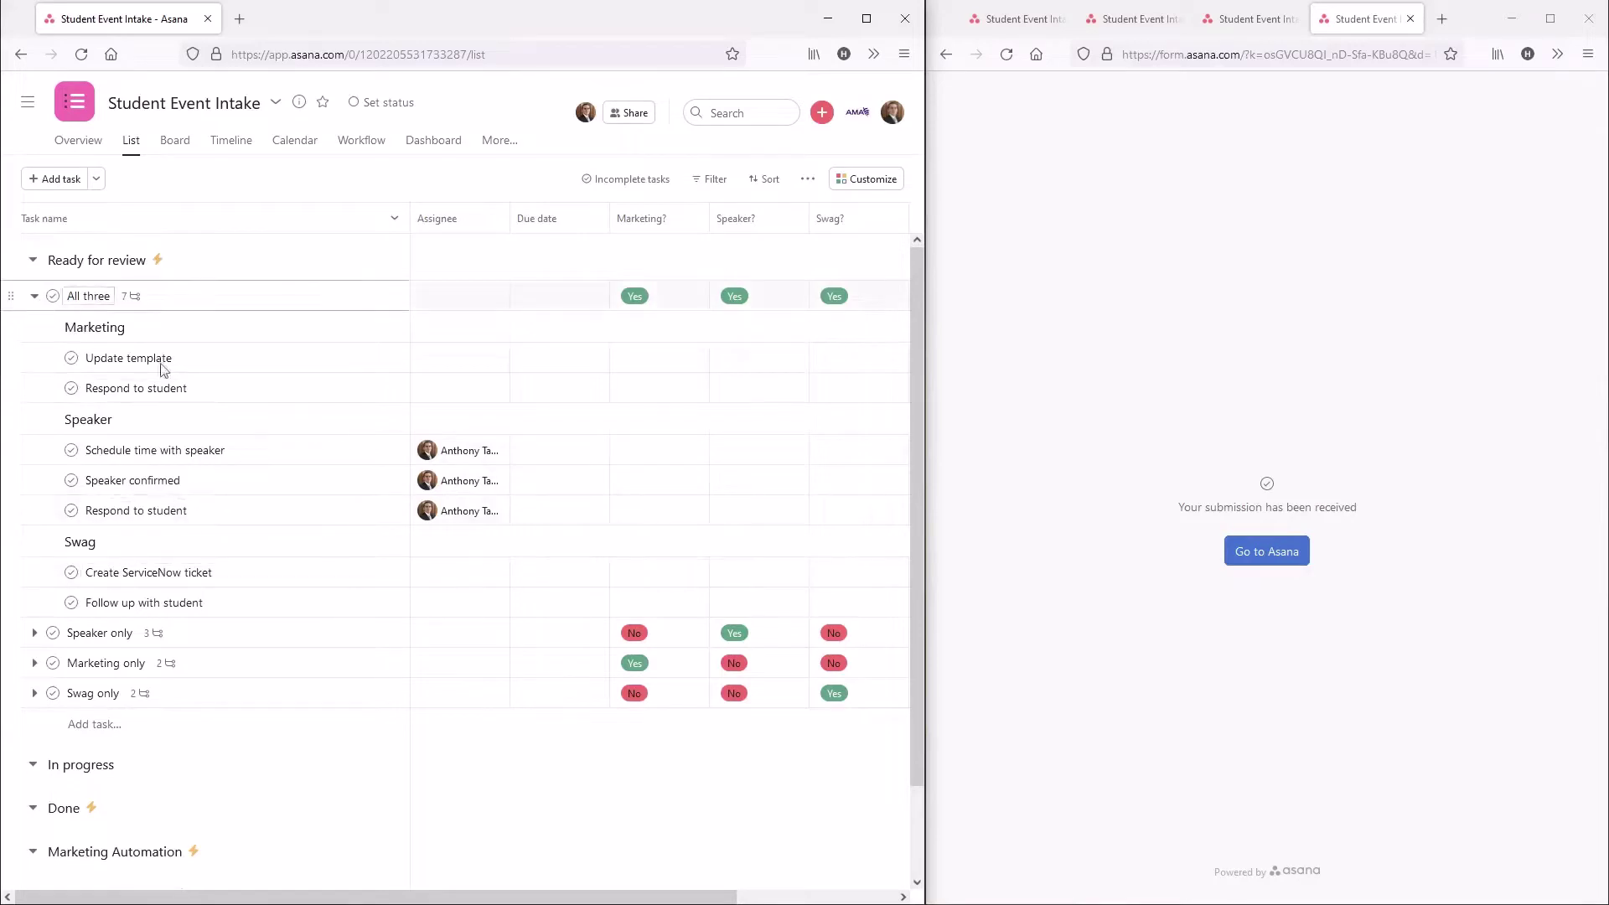
left_click(34, 299)
left_click(35, 327)
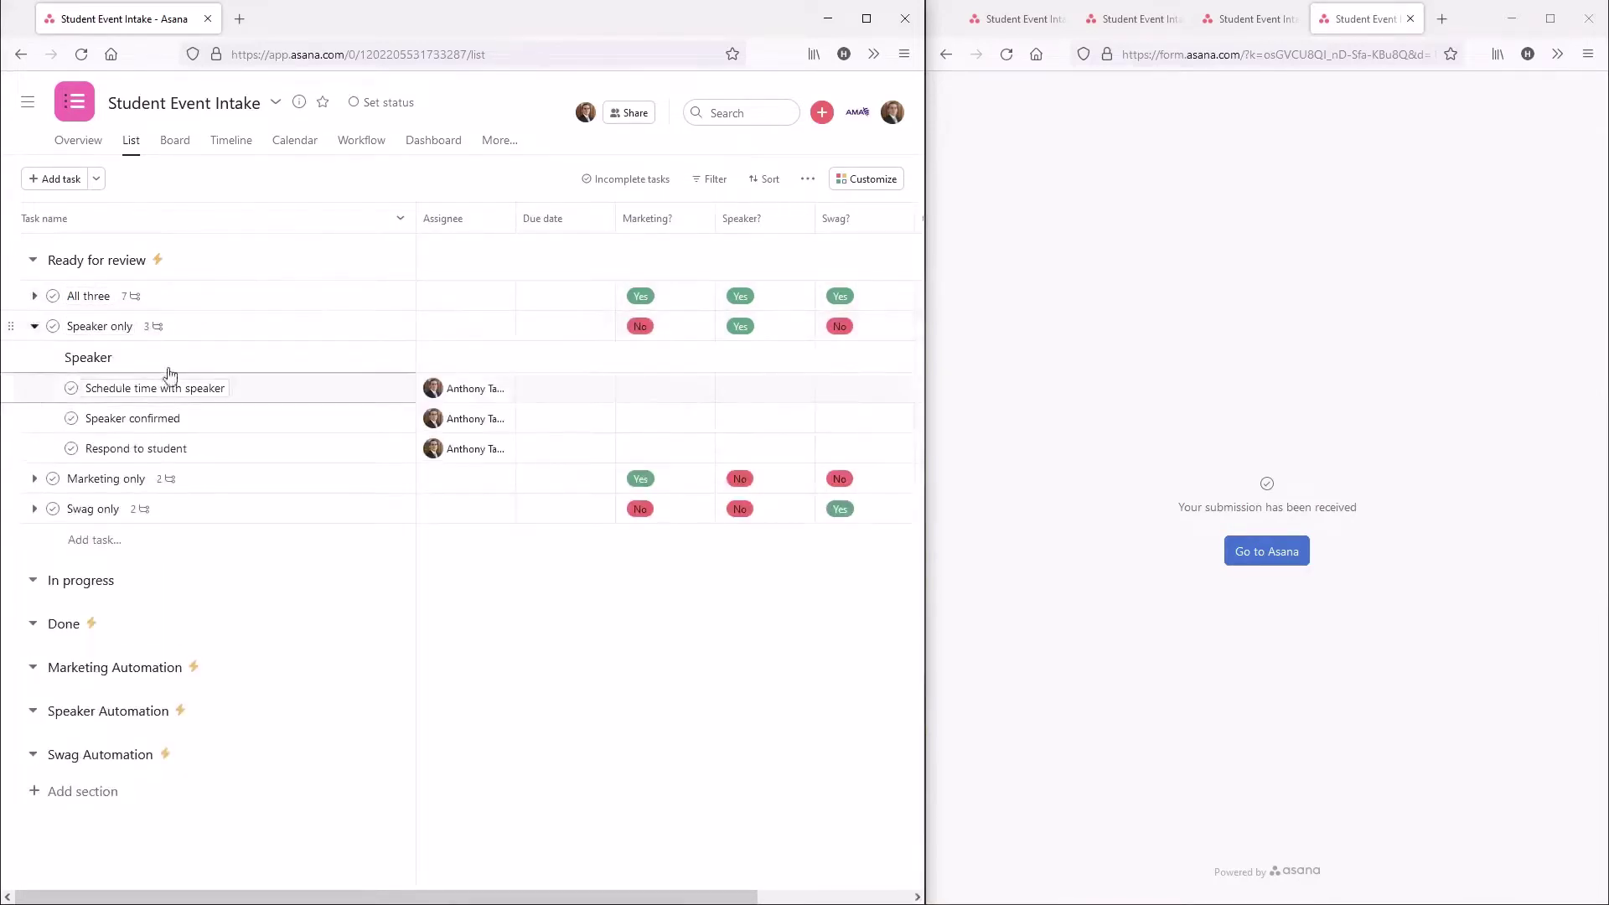
left_click(35, 326)
left_click(34, 356)
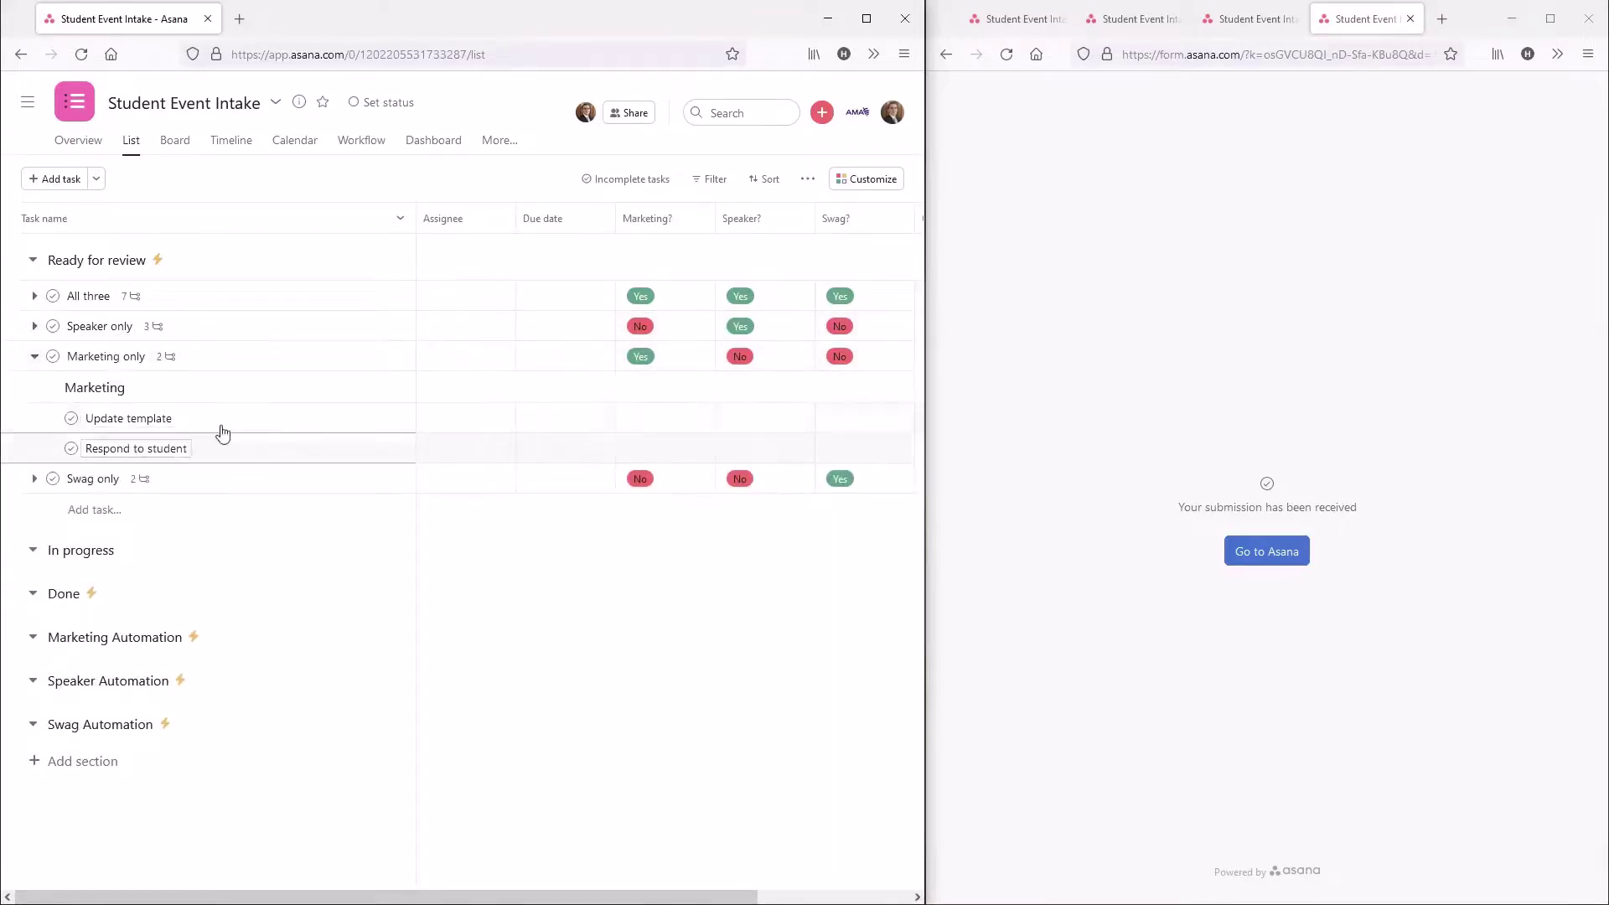
left_click(34, 356)
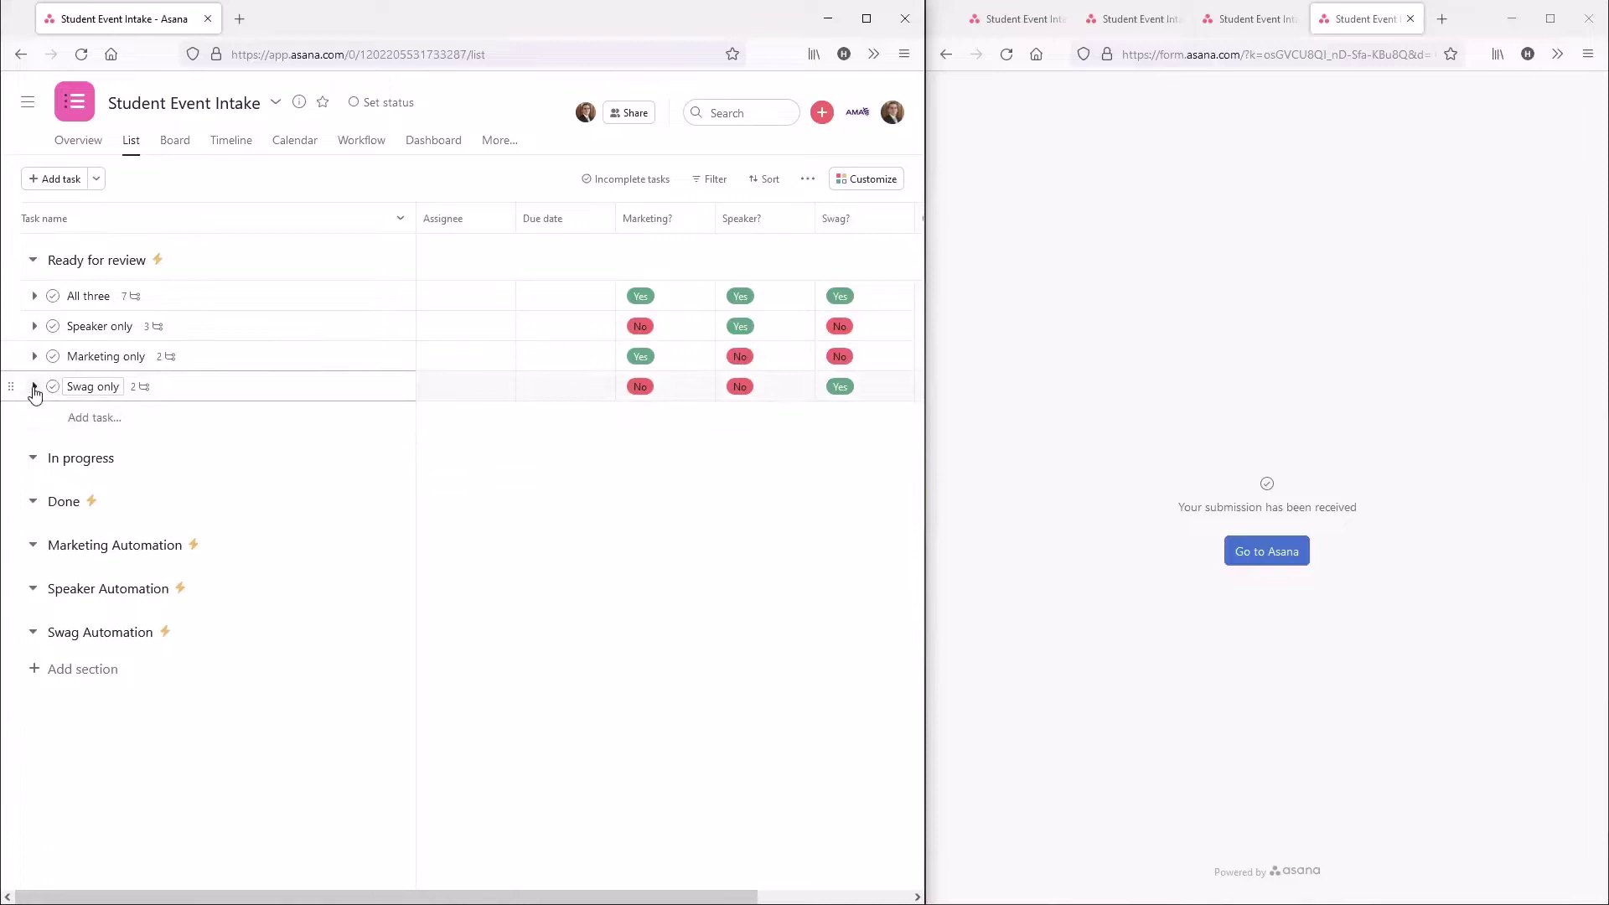
left_click(34, 386)
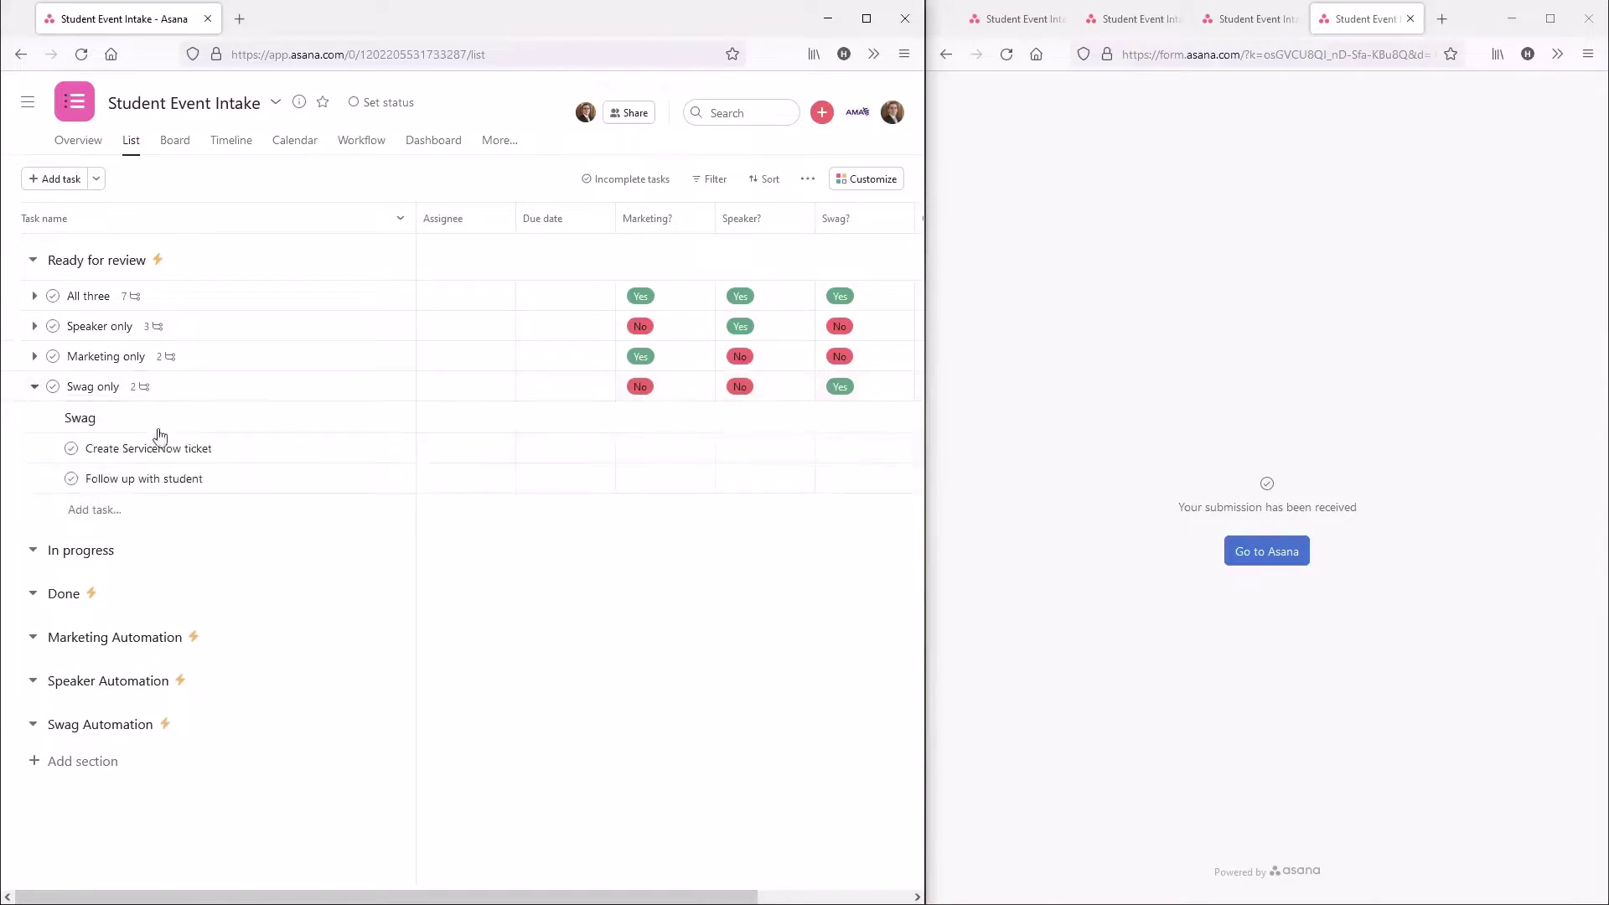
left_click(35, 388)
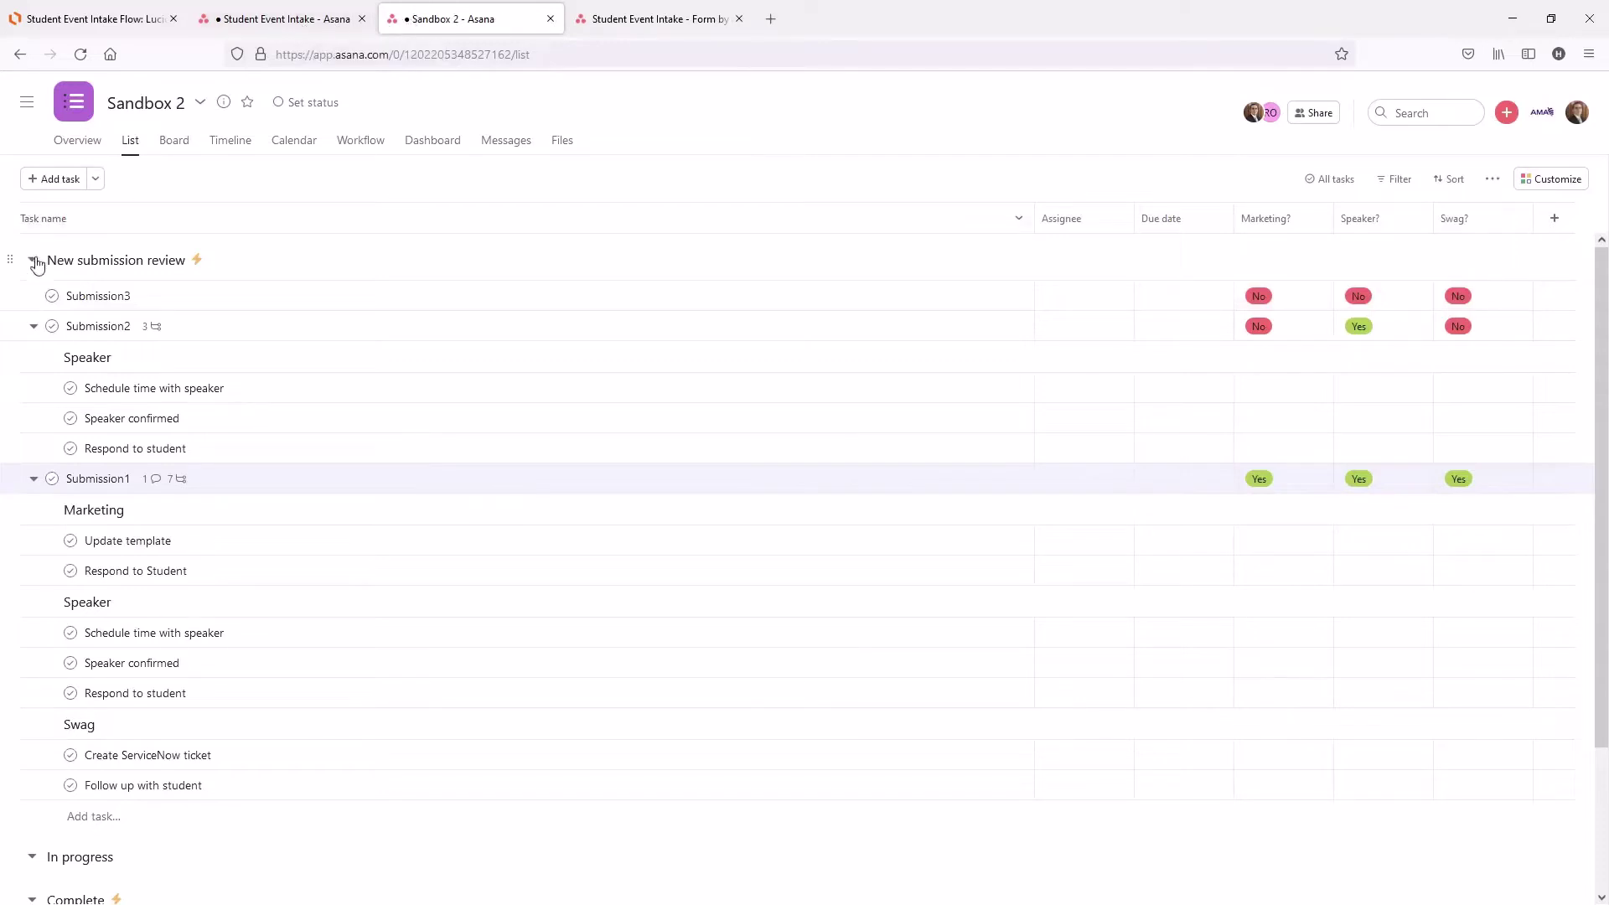
Check the Student Event Intake form, then open the project's rules from Customize.
left_click(304, 31)
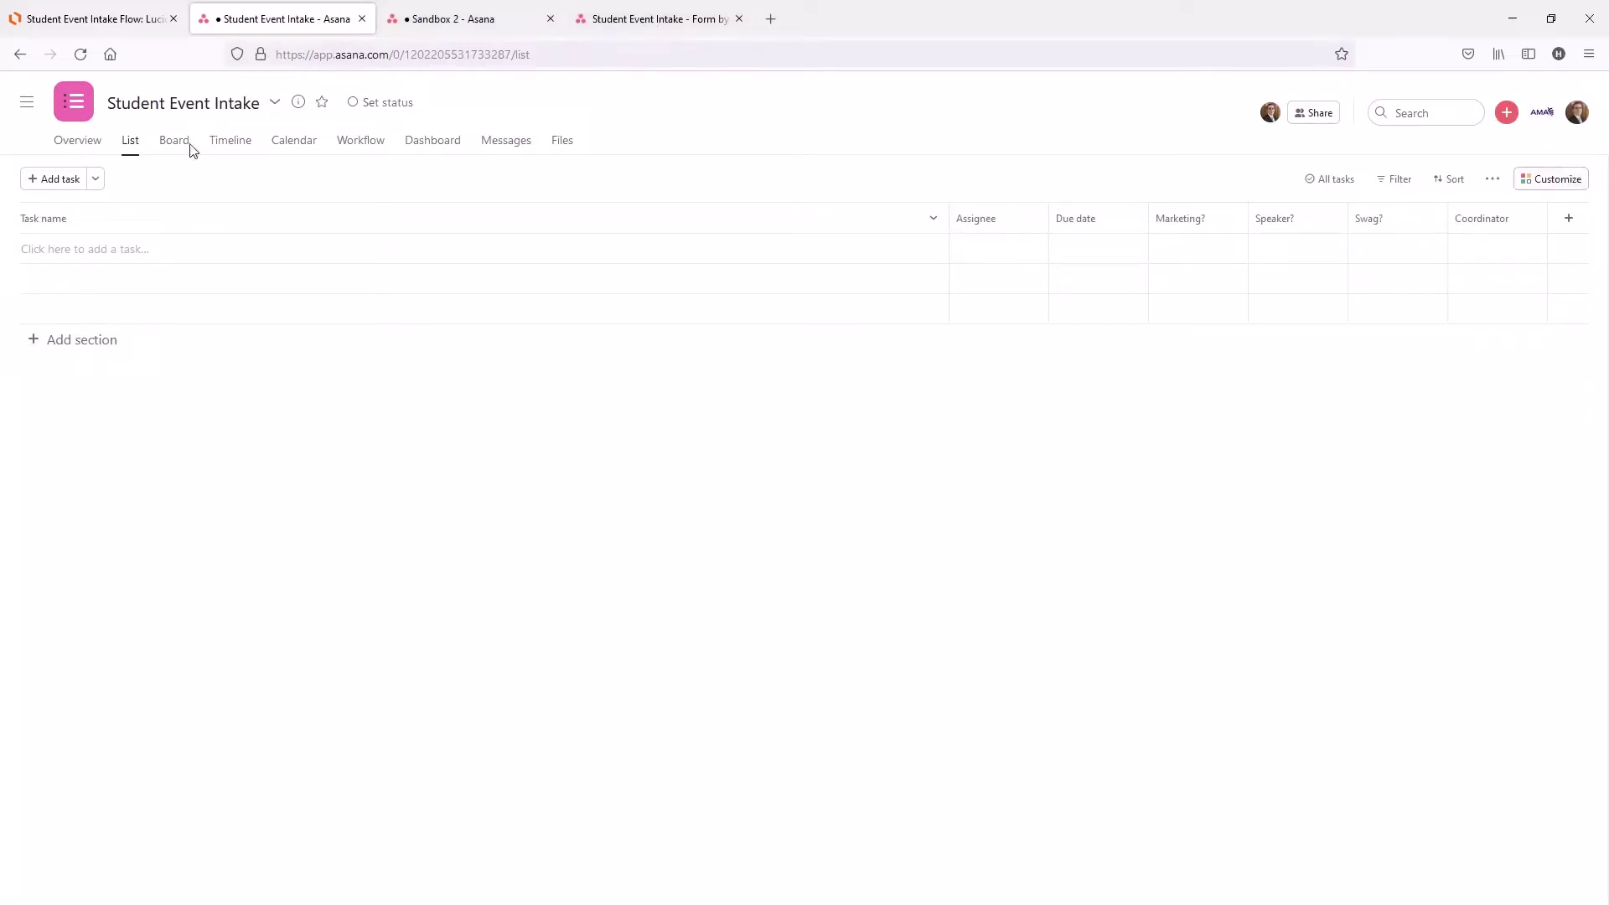
left_click(654, 28)
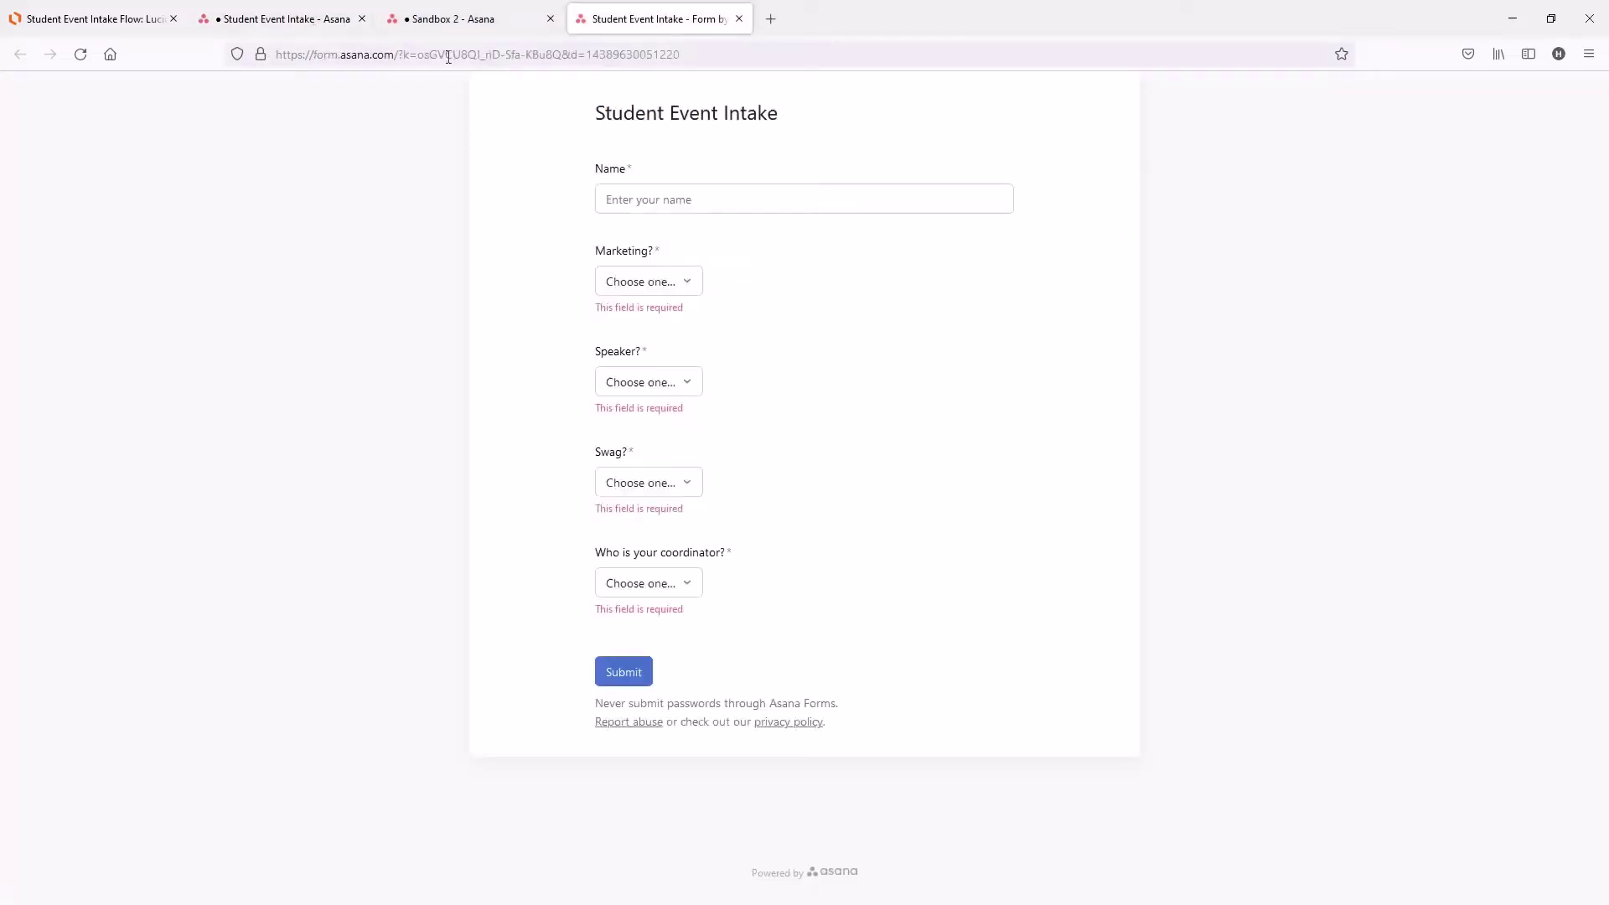
left_click(307, 25)
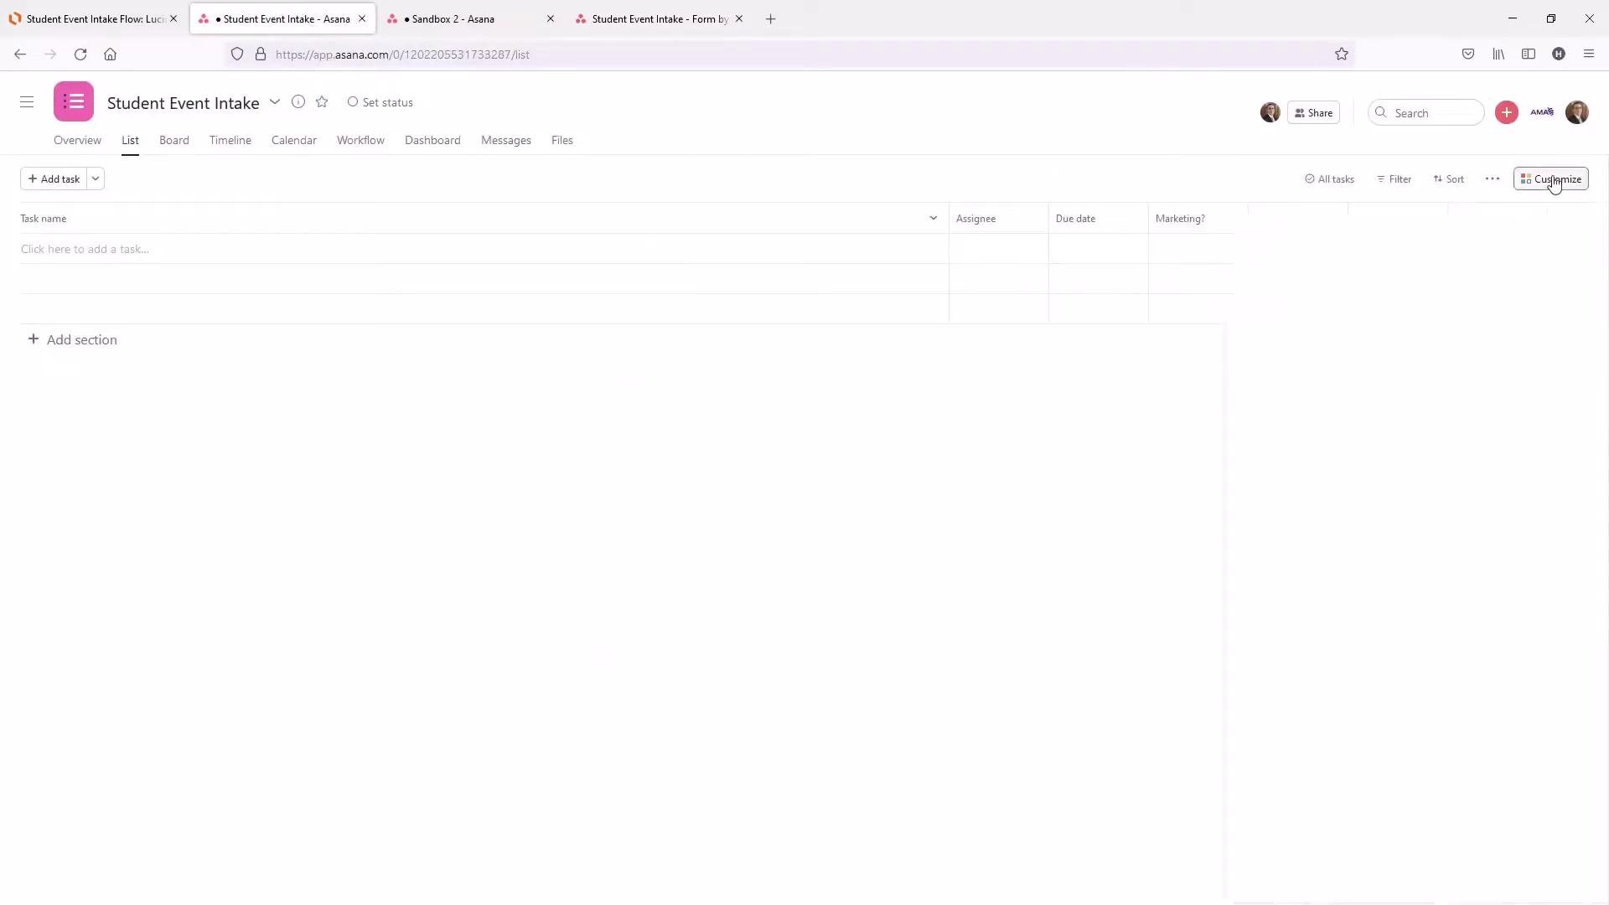
left_click(1555, 183)
left_click(1255, 344)
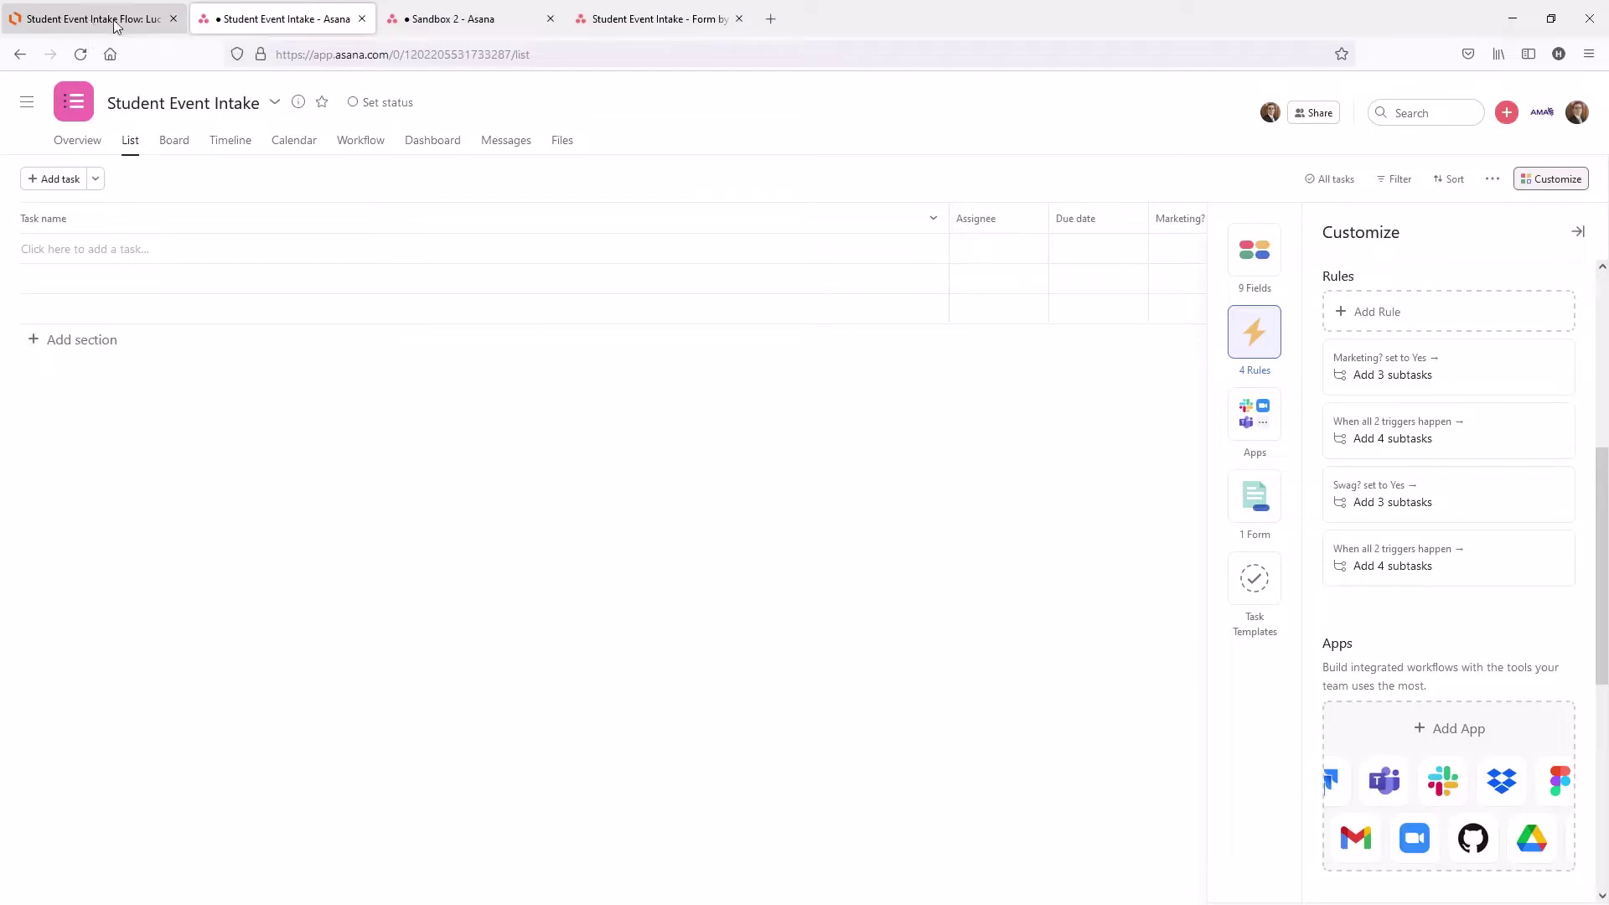
Close the Sandbox 2 project tab and return to the Student Event Intake project.
left_click(479, 21)
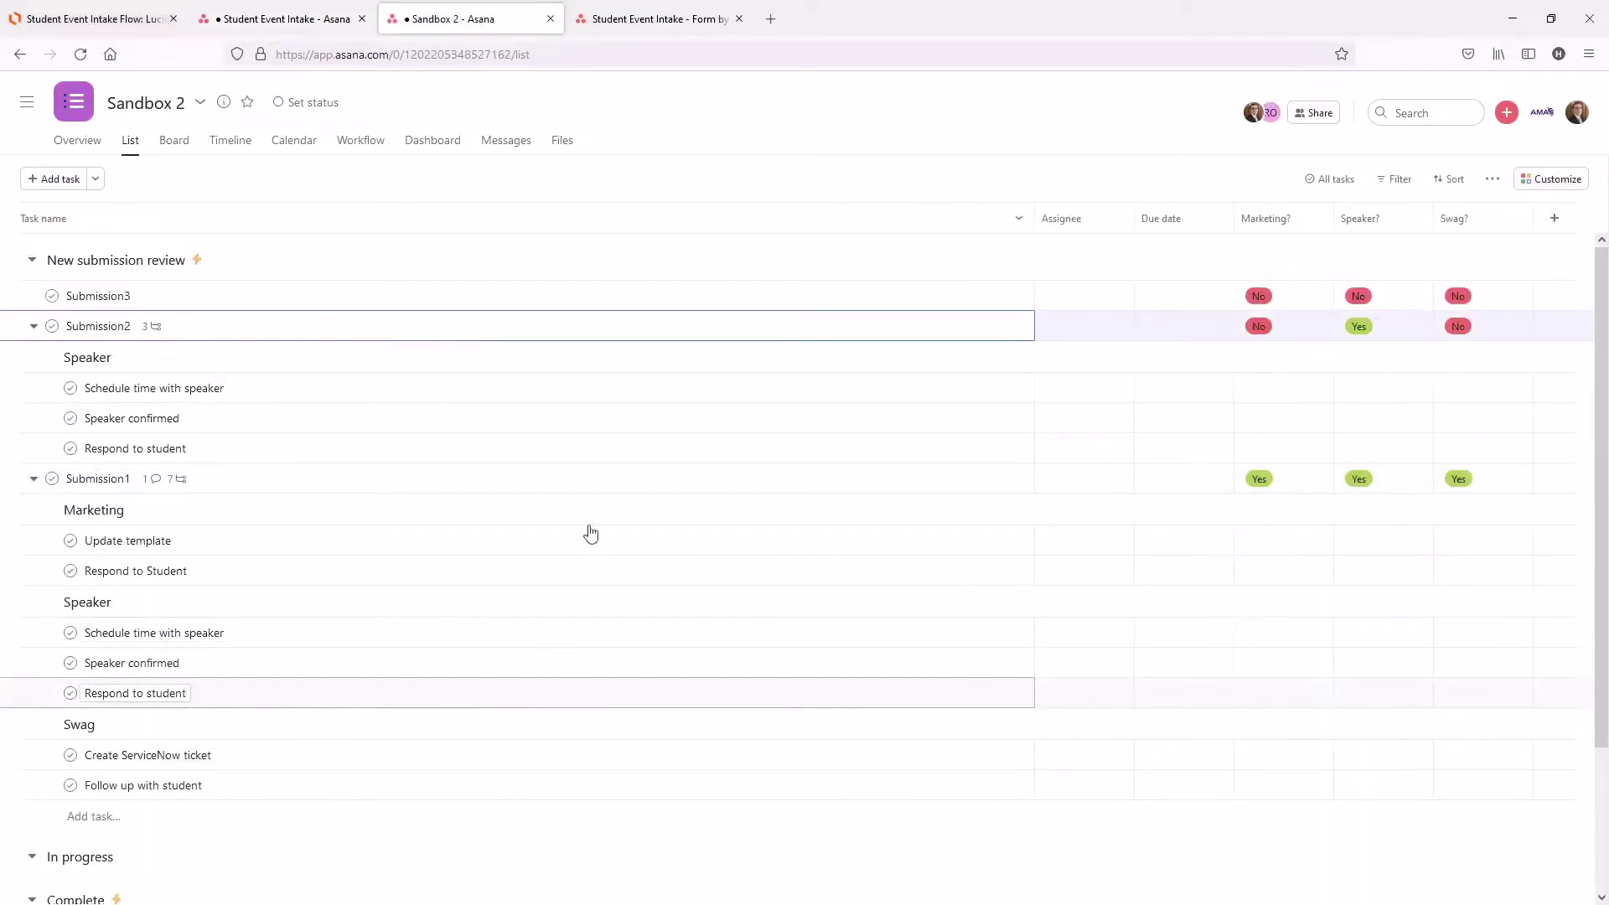
left_click(550, 20)
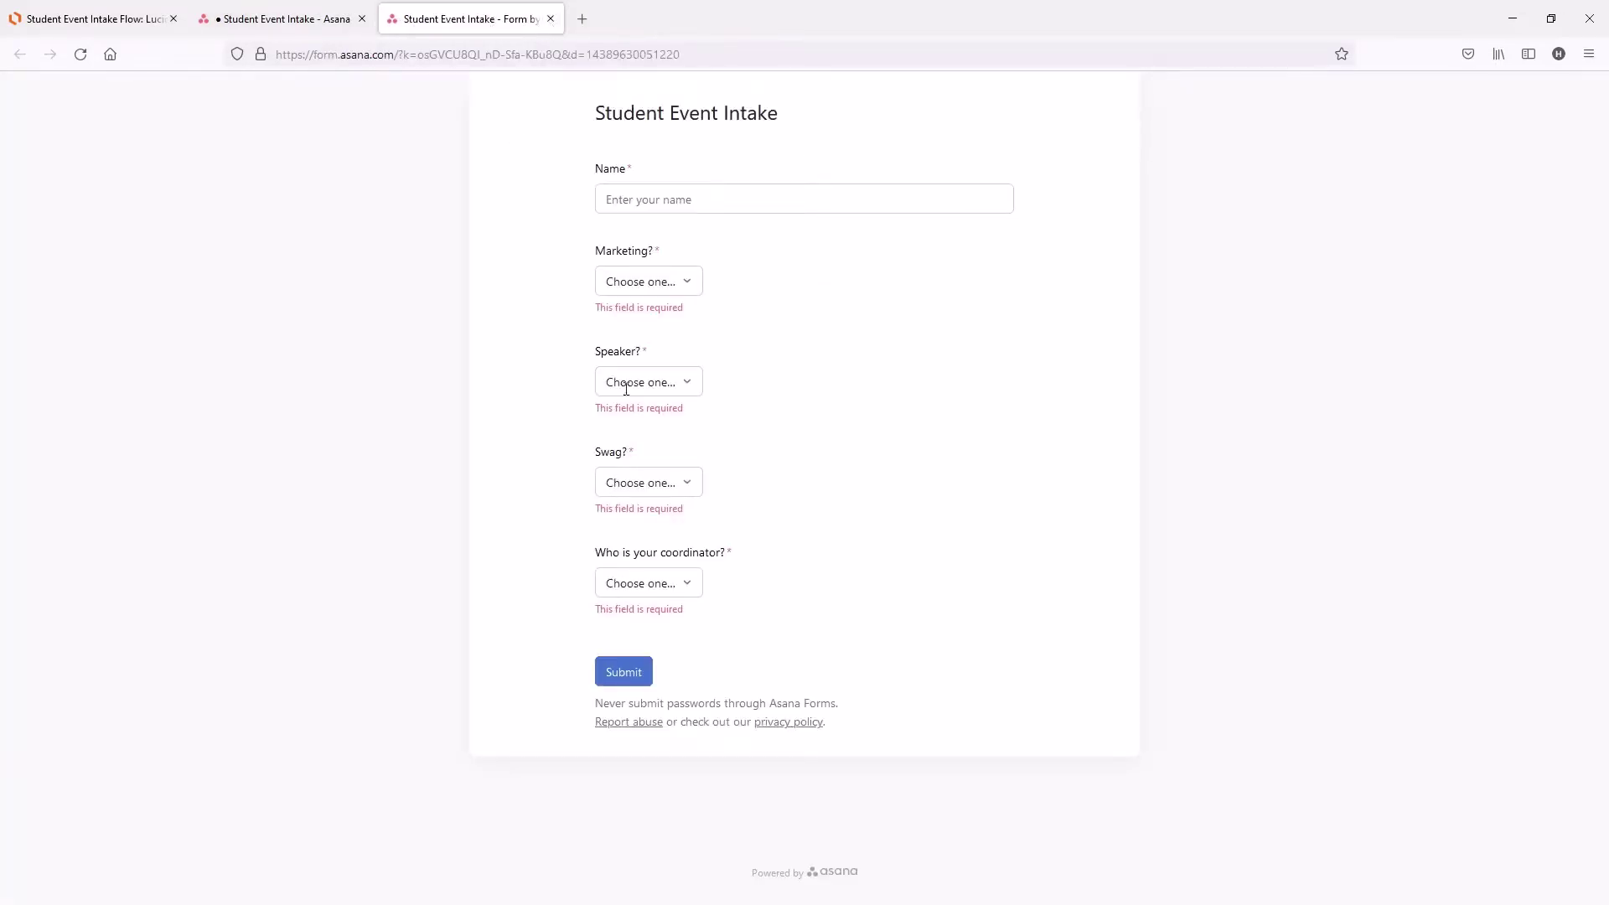
left_click(683, 584)
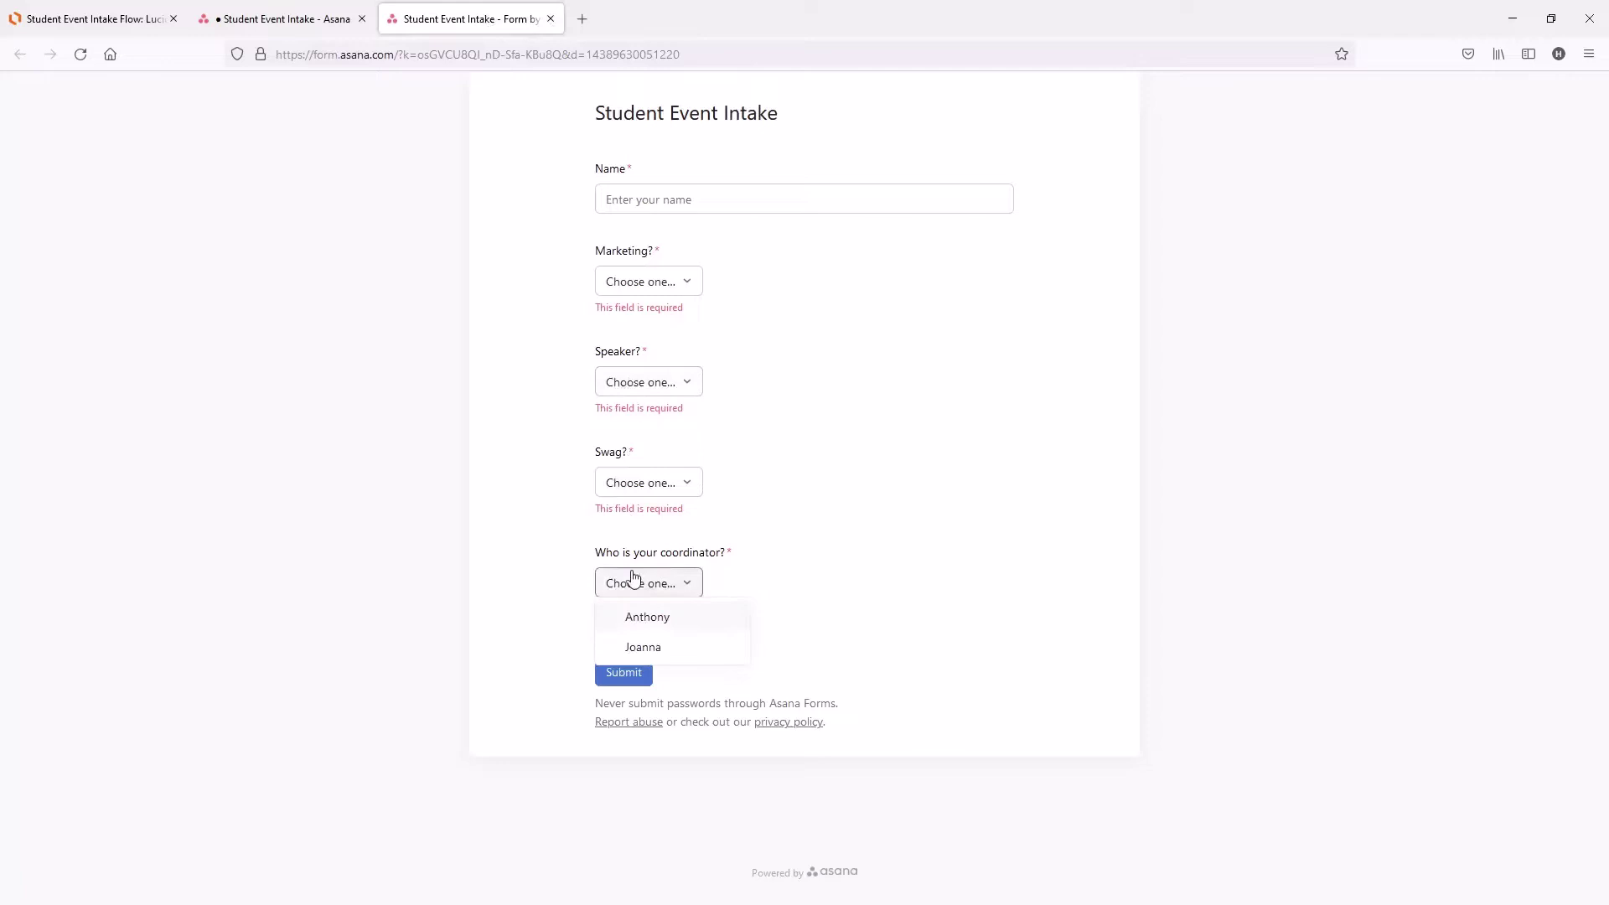
left_click(277, 18)
Bring up the Lucidchart intake flowchart with its conditional subtask branches.
left_click(88, 23)
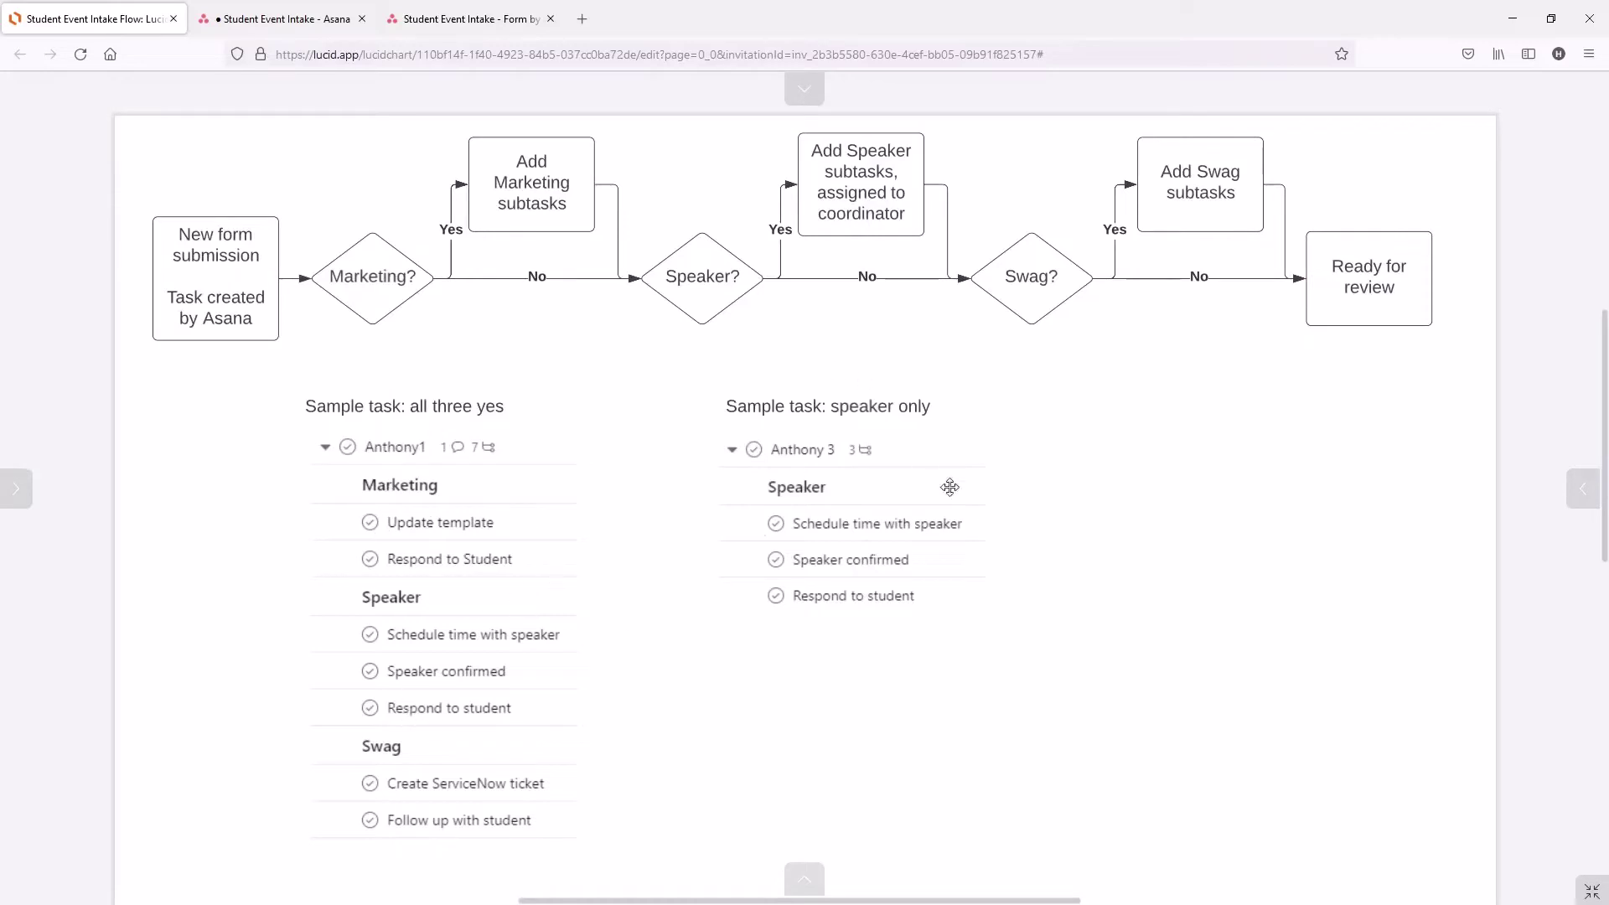
left_click(248, 31)
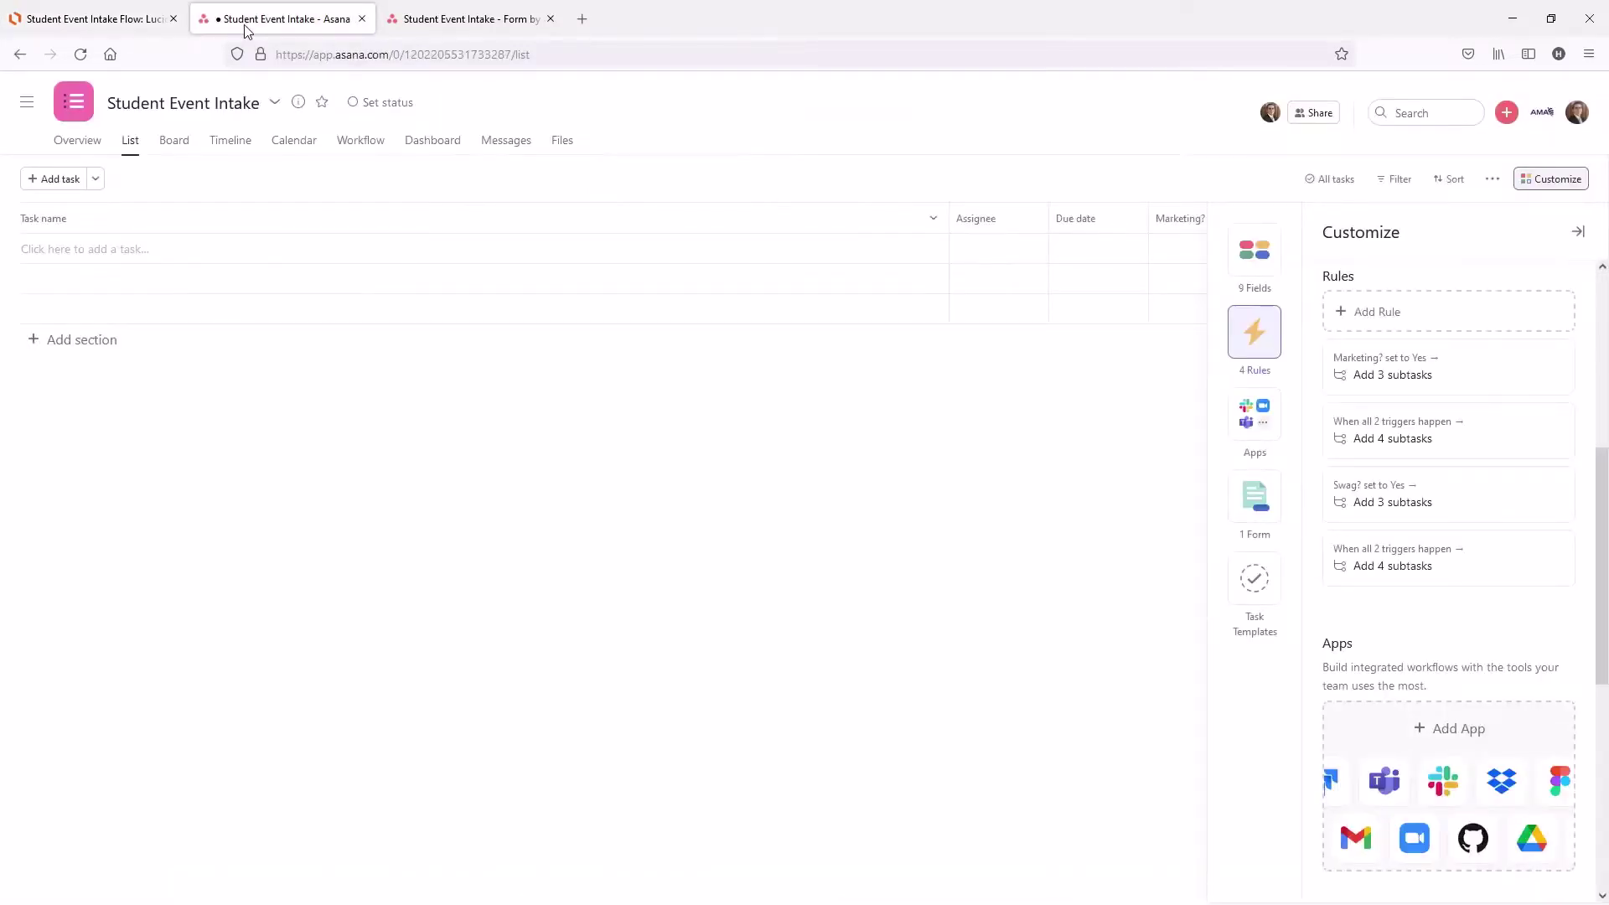
left_click(1478, 380)
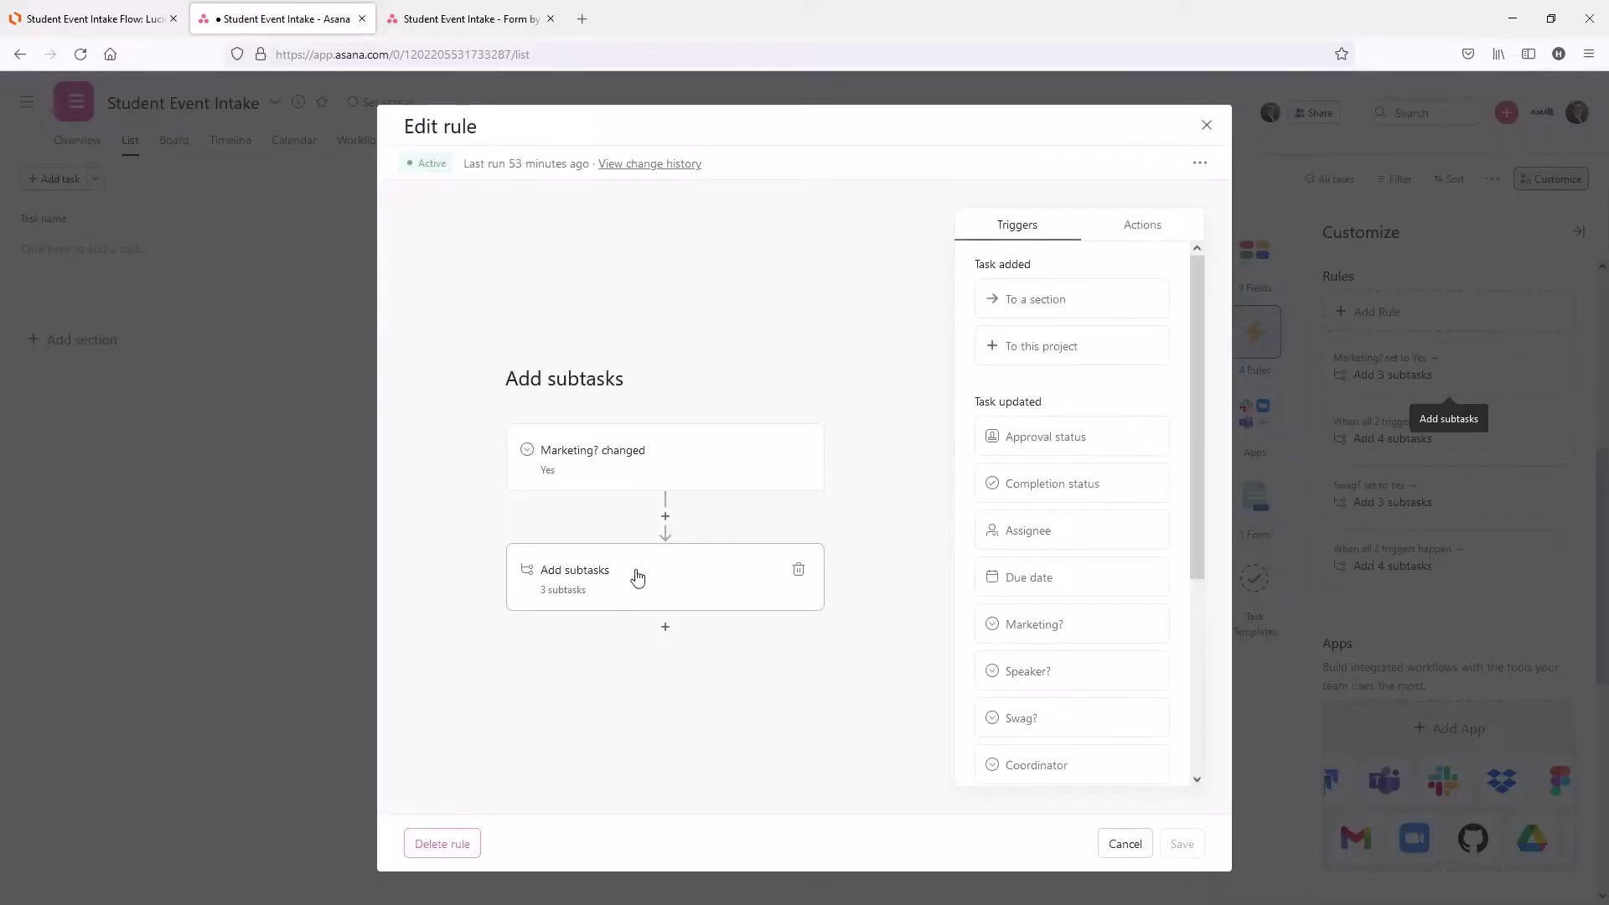
left_click(635, 575)
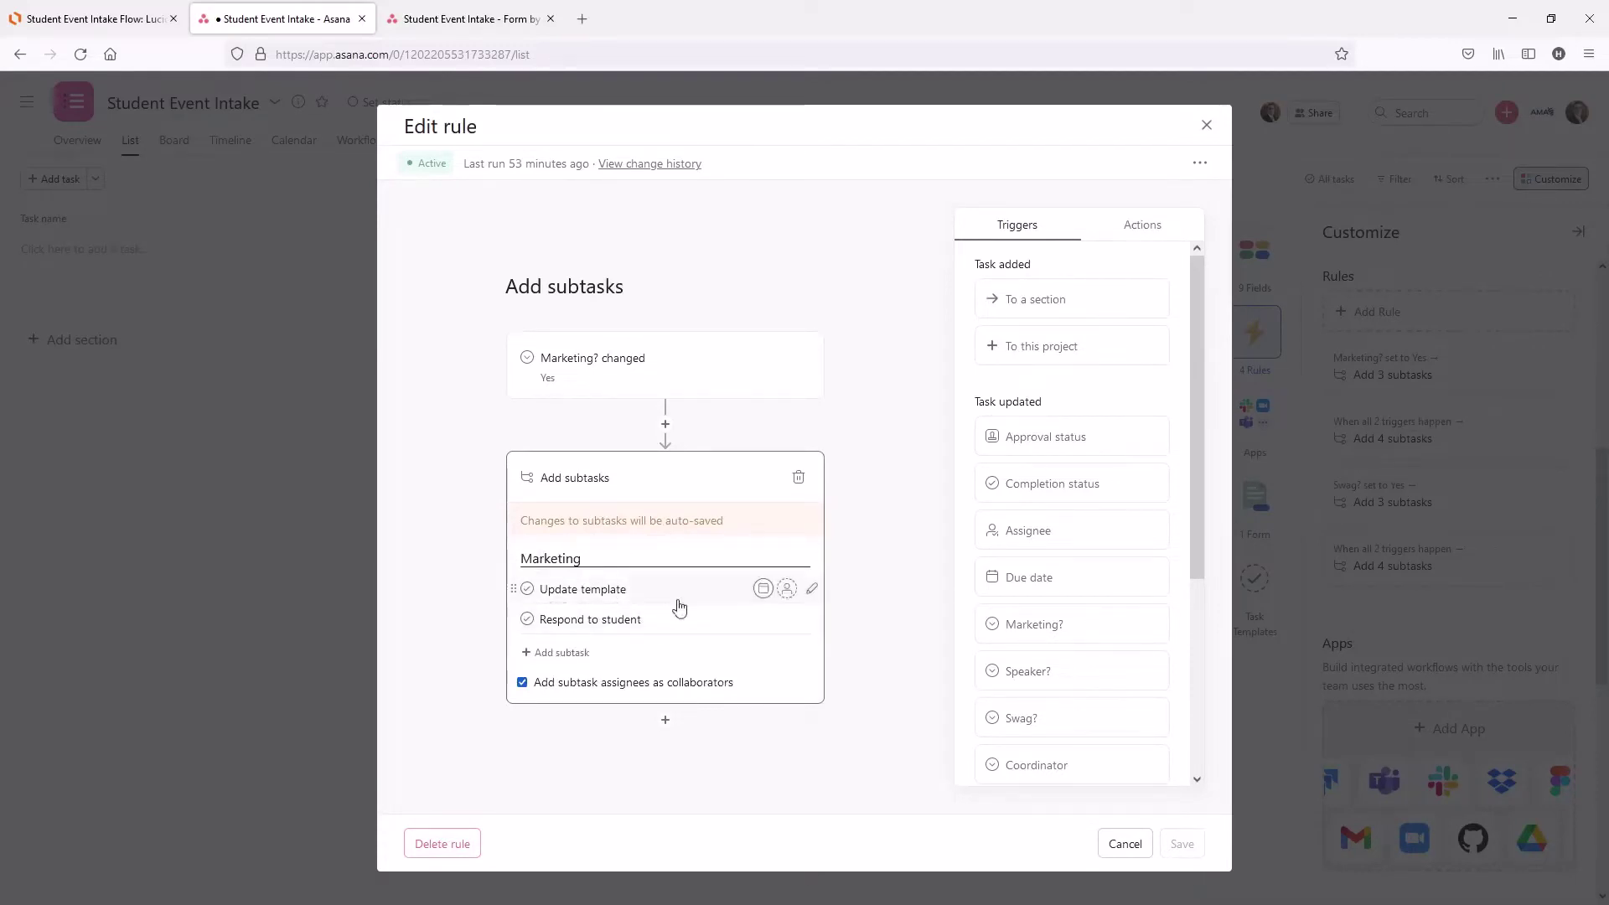
left_click(1206, 125)
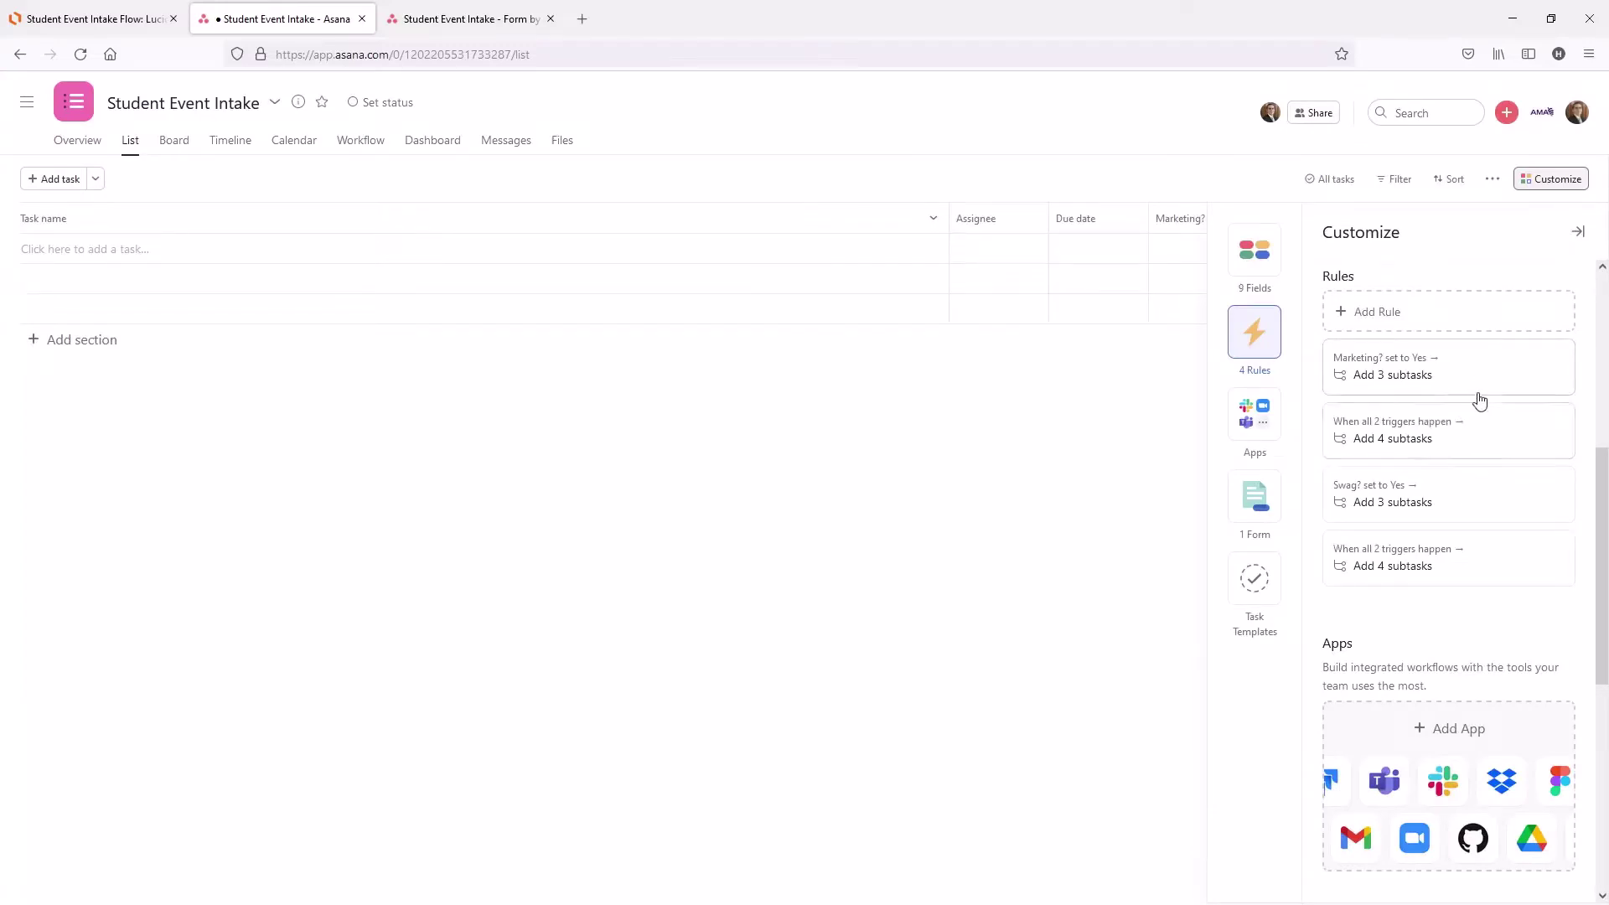
left_click(1466, 506)
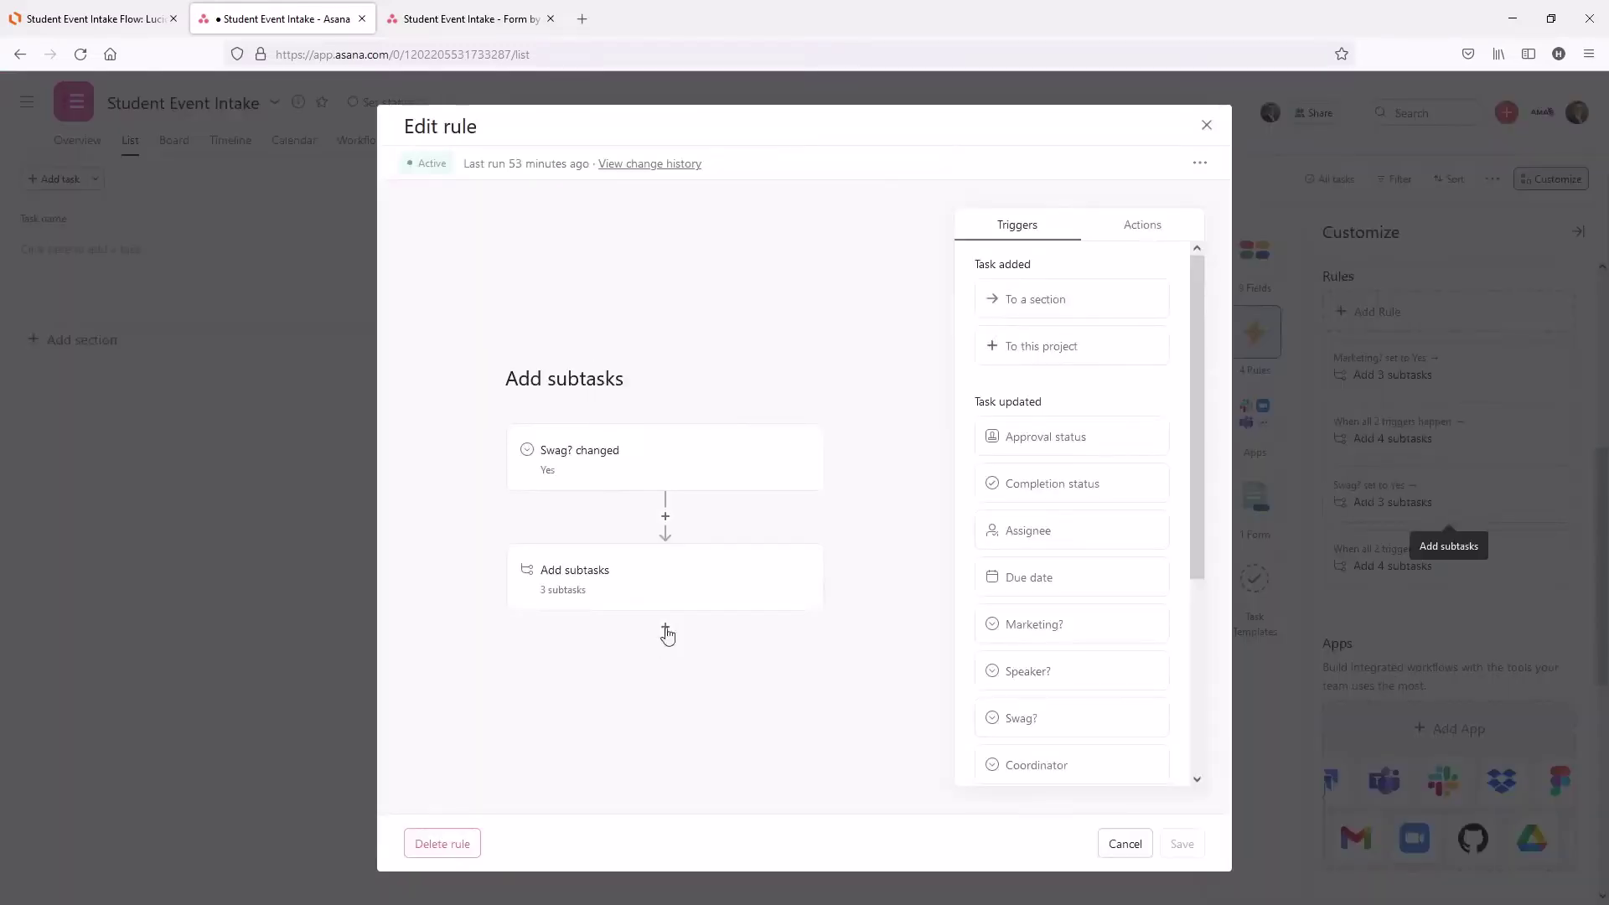
left_click(675, 587)
left_click(553, 561)
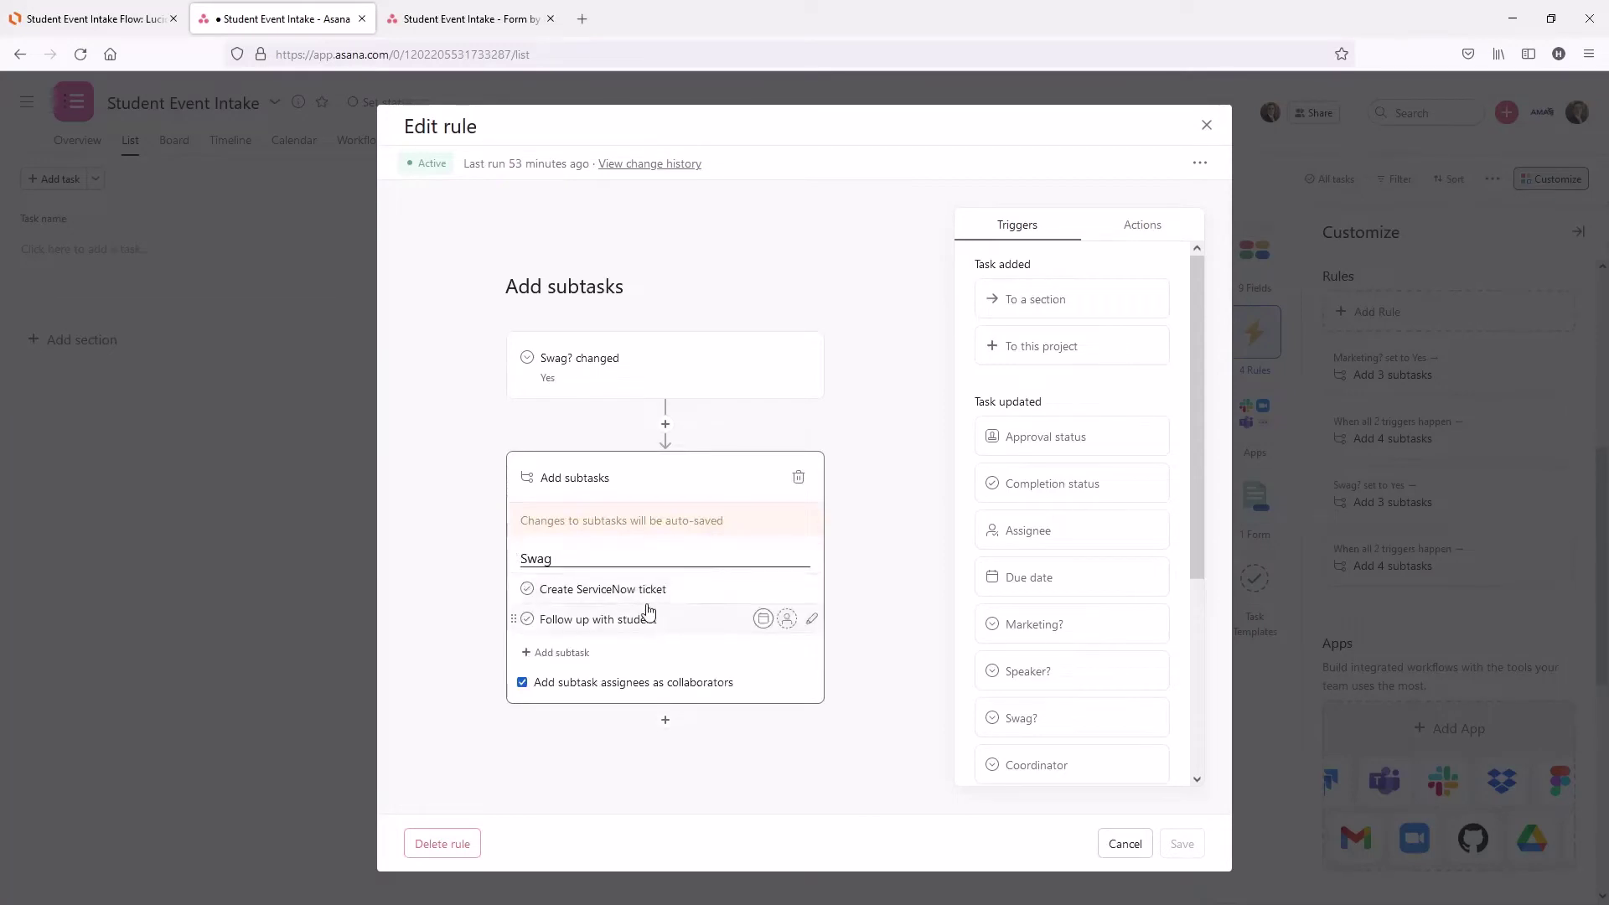
left_click(1207, 125)
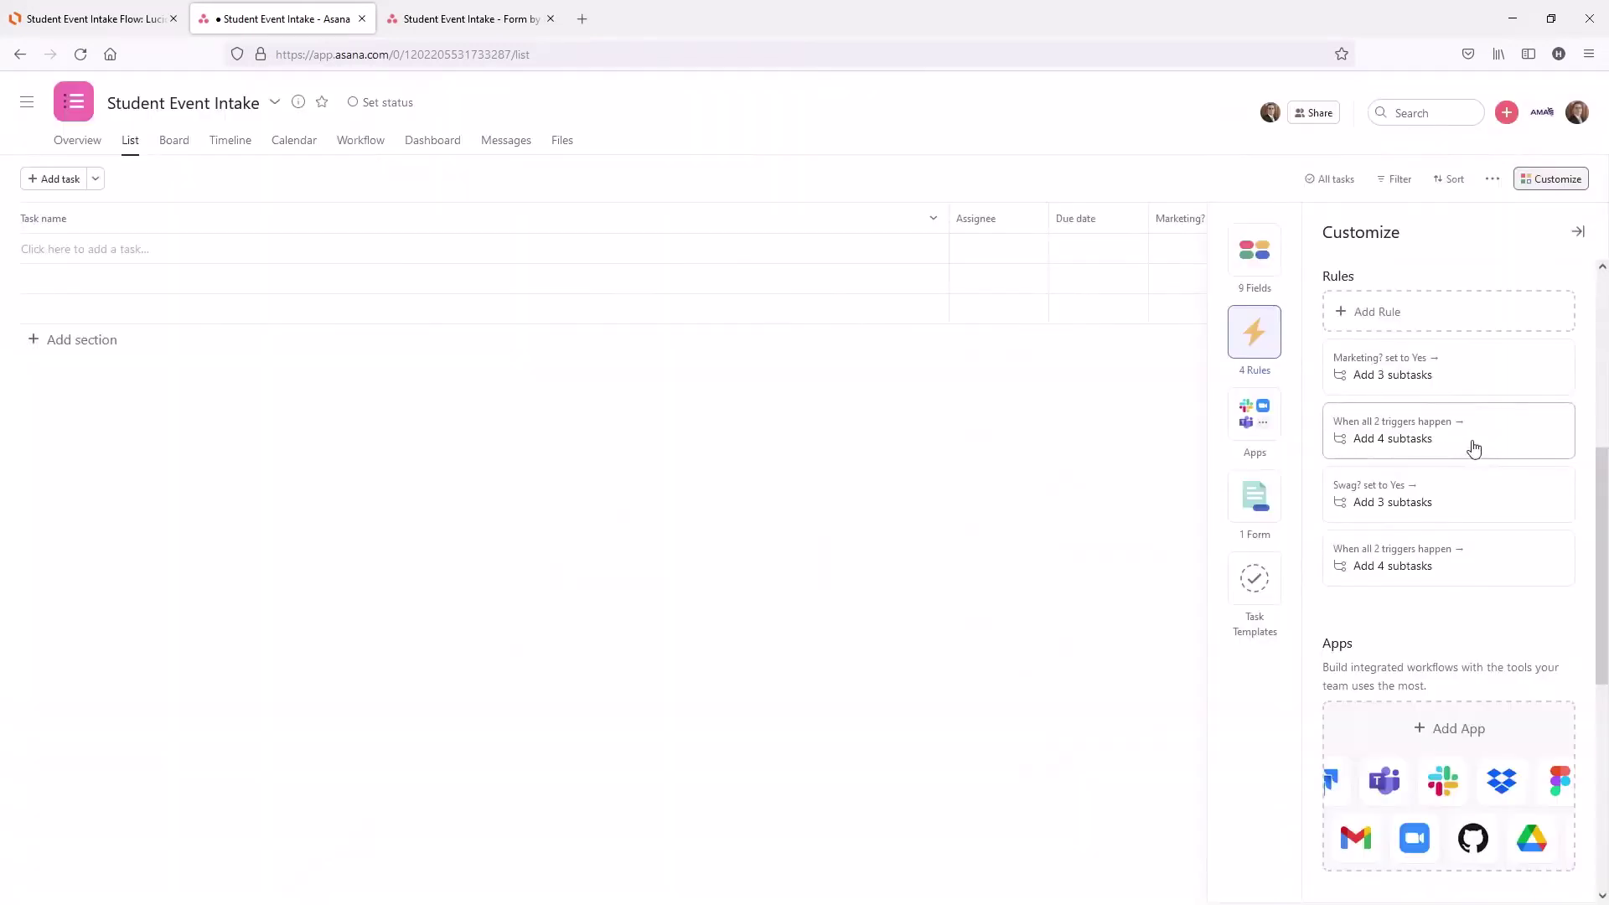
left_click(1391, 439)
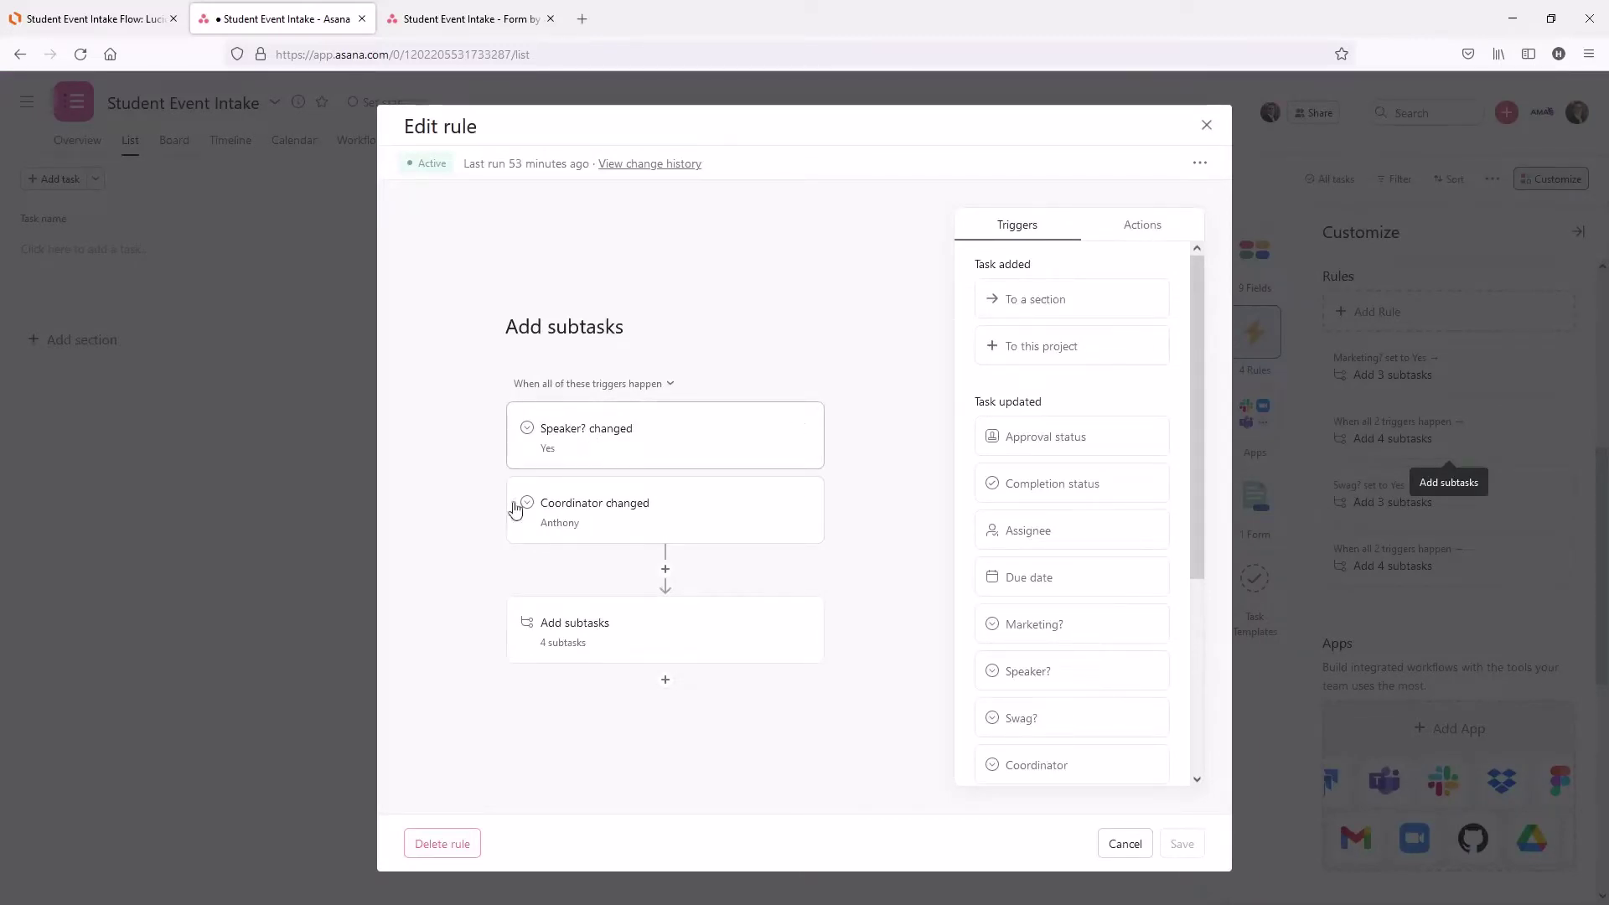
left_click(711, 654)
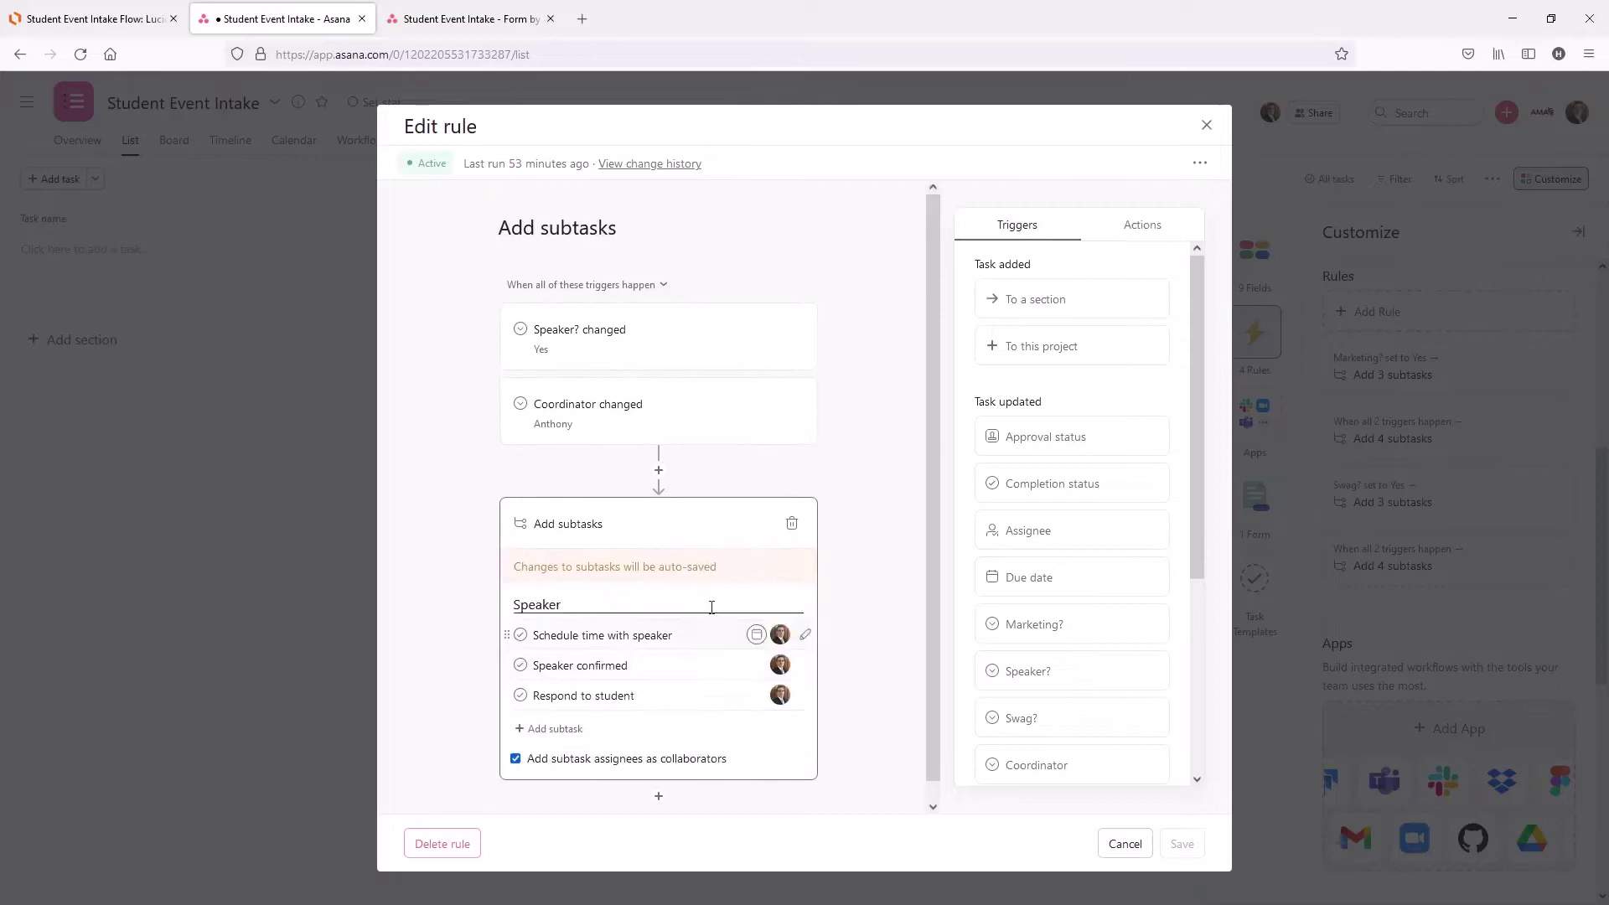
left_click(1207, 125)
left_click(1474, 561)
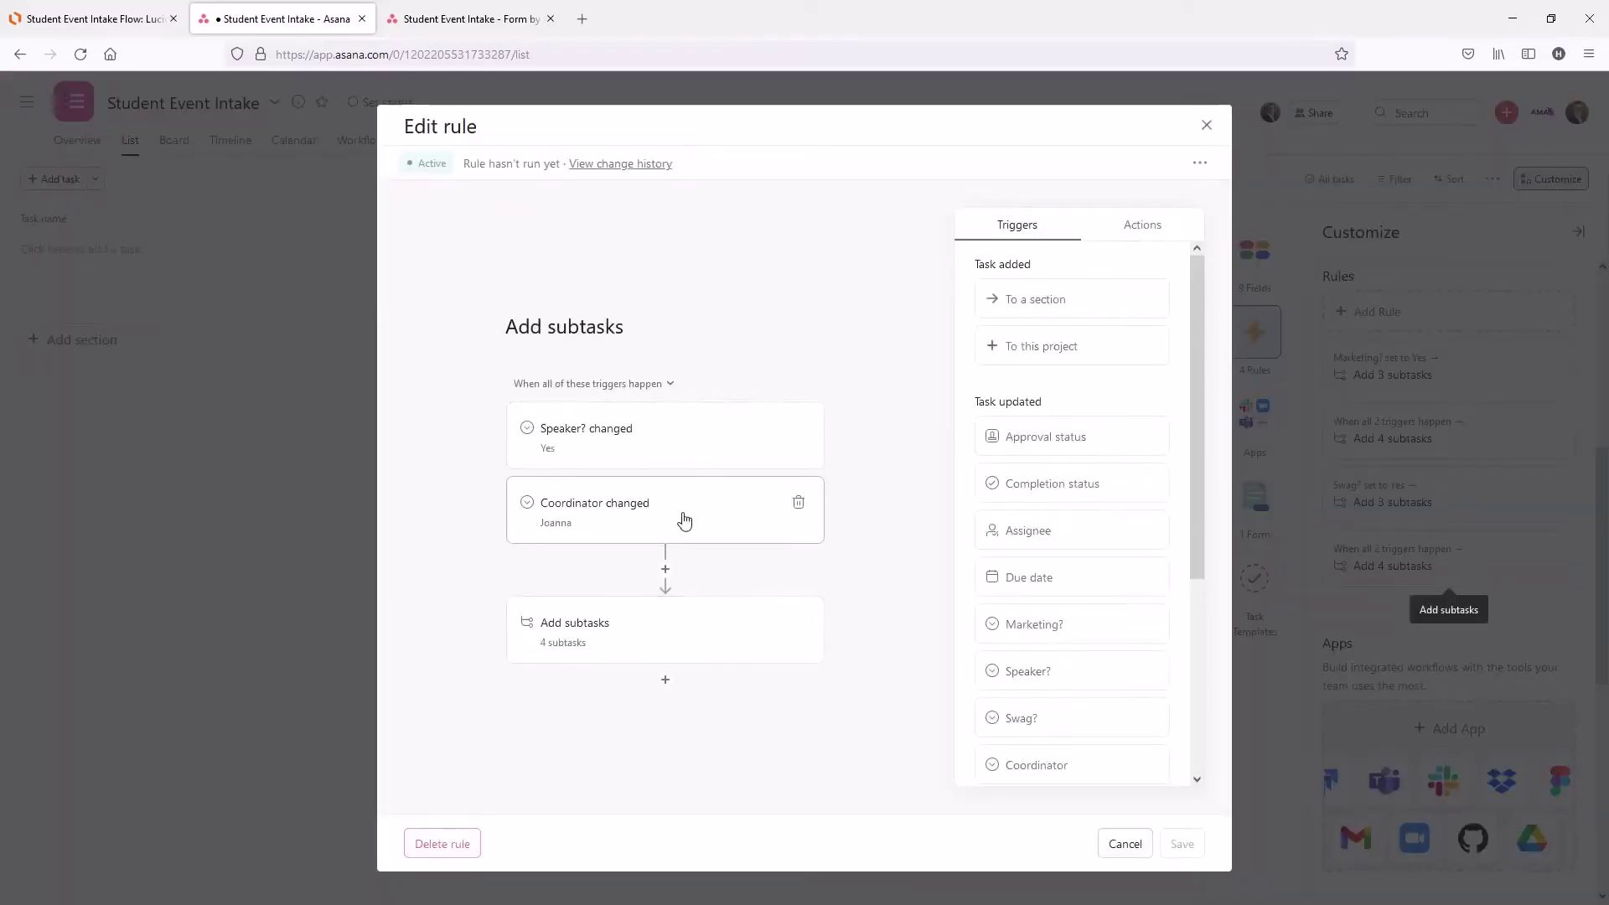
left_click(708, 635)
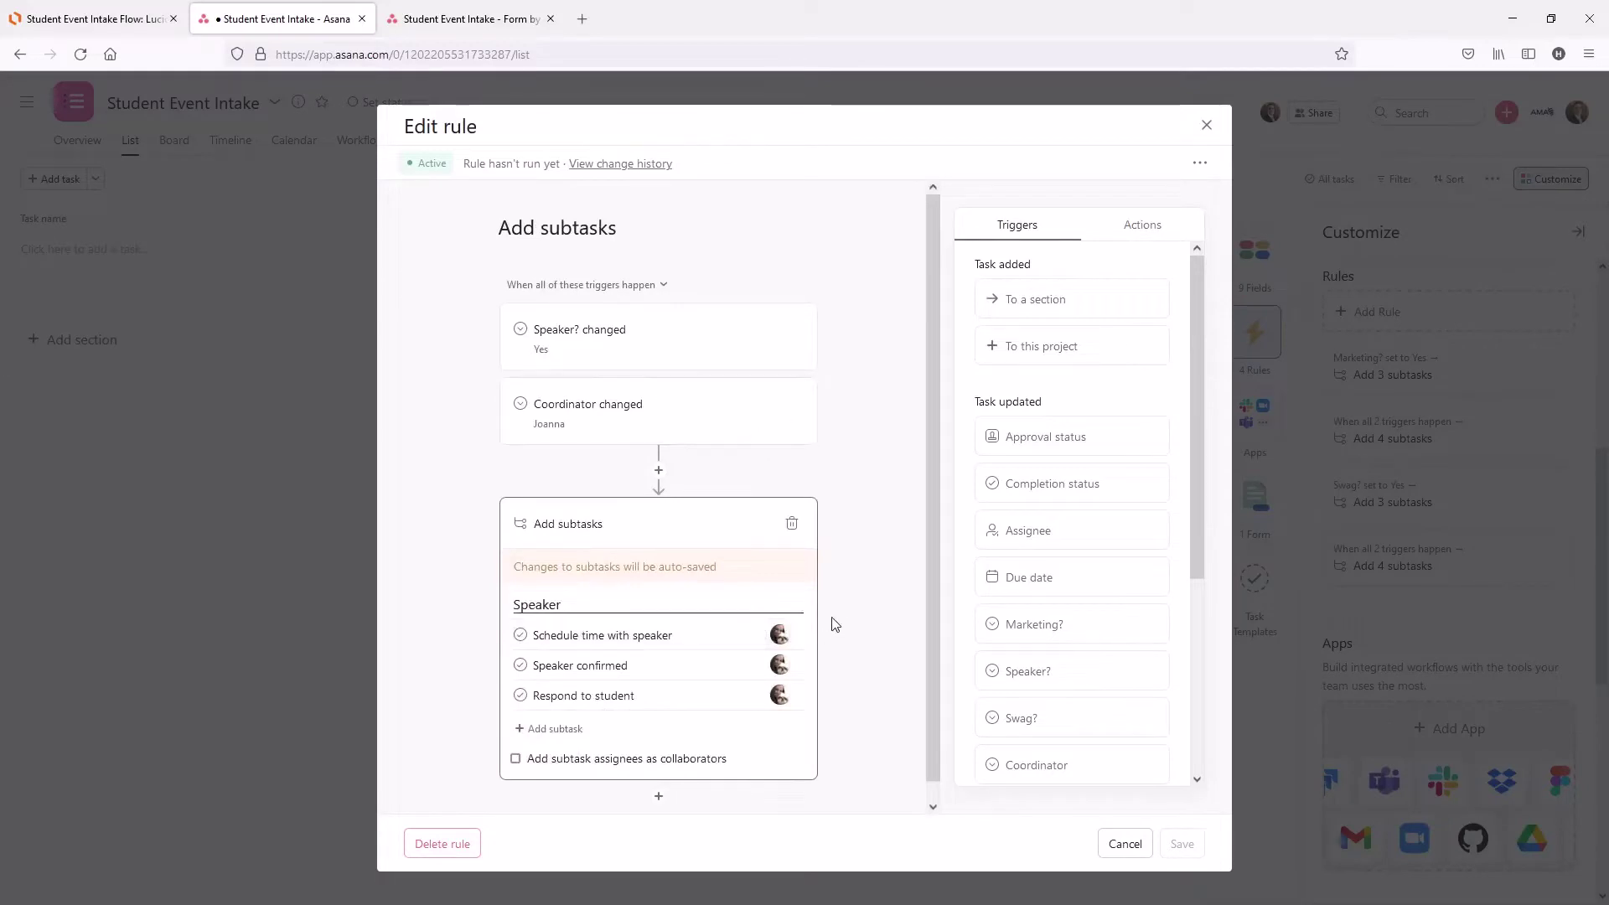
left_click(1125, 845)
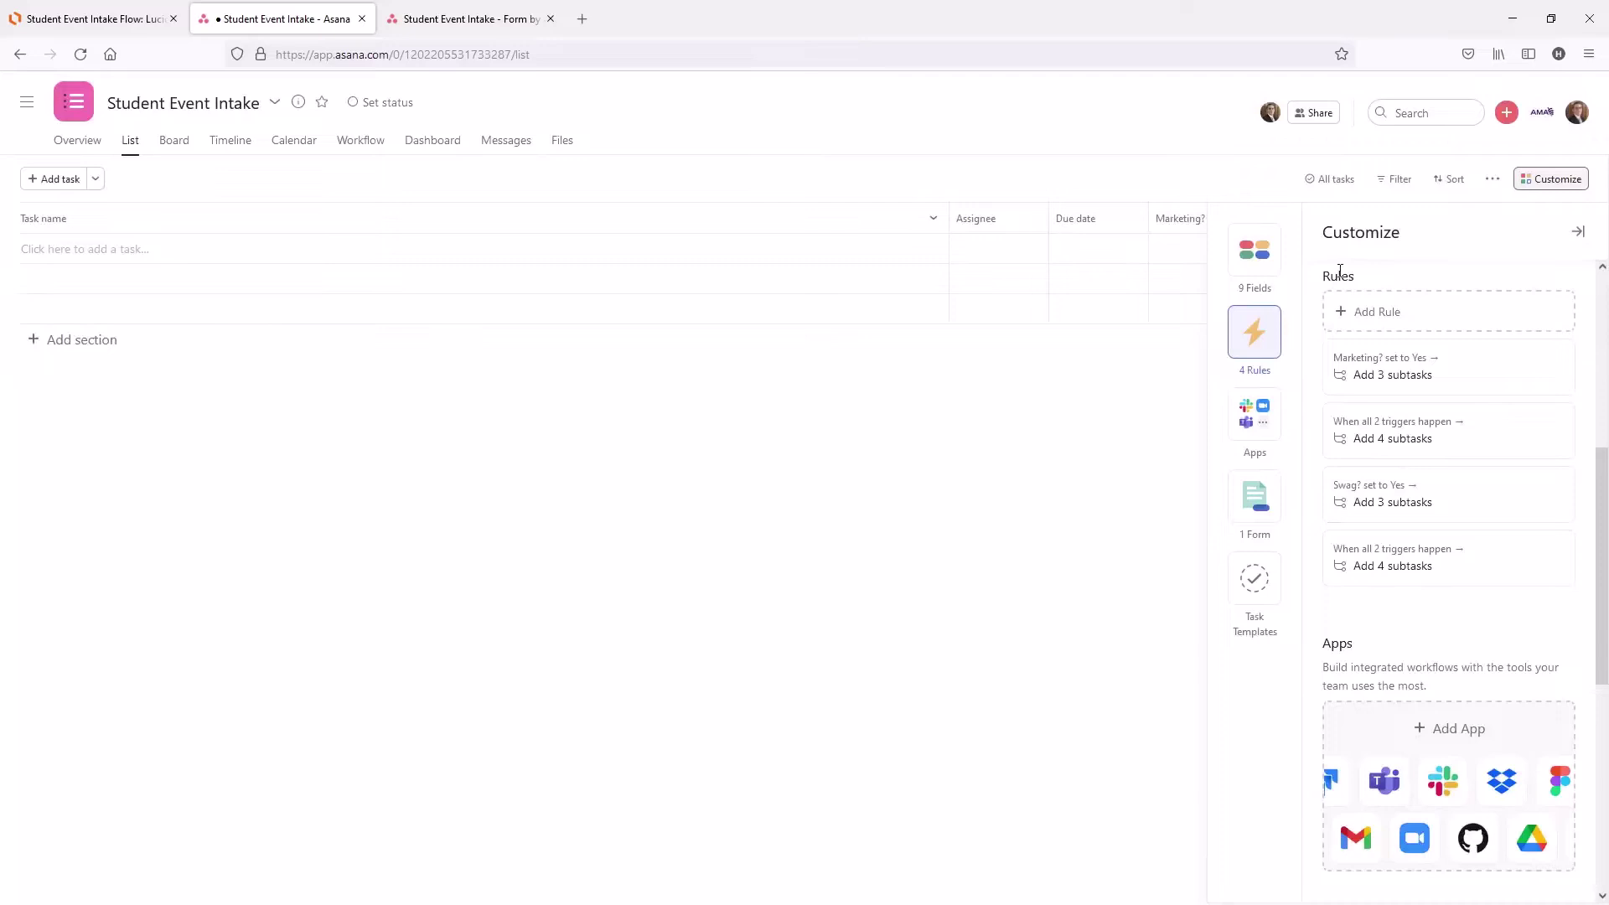
Enter the submitter's name in the intake form, correcting a mistyped letter.
left_click(463, 20)
left_click(741, 197)
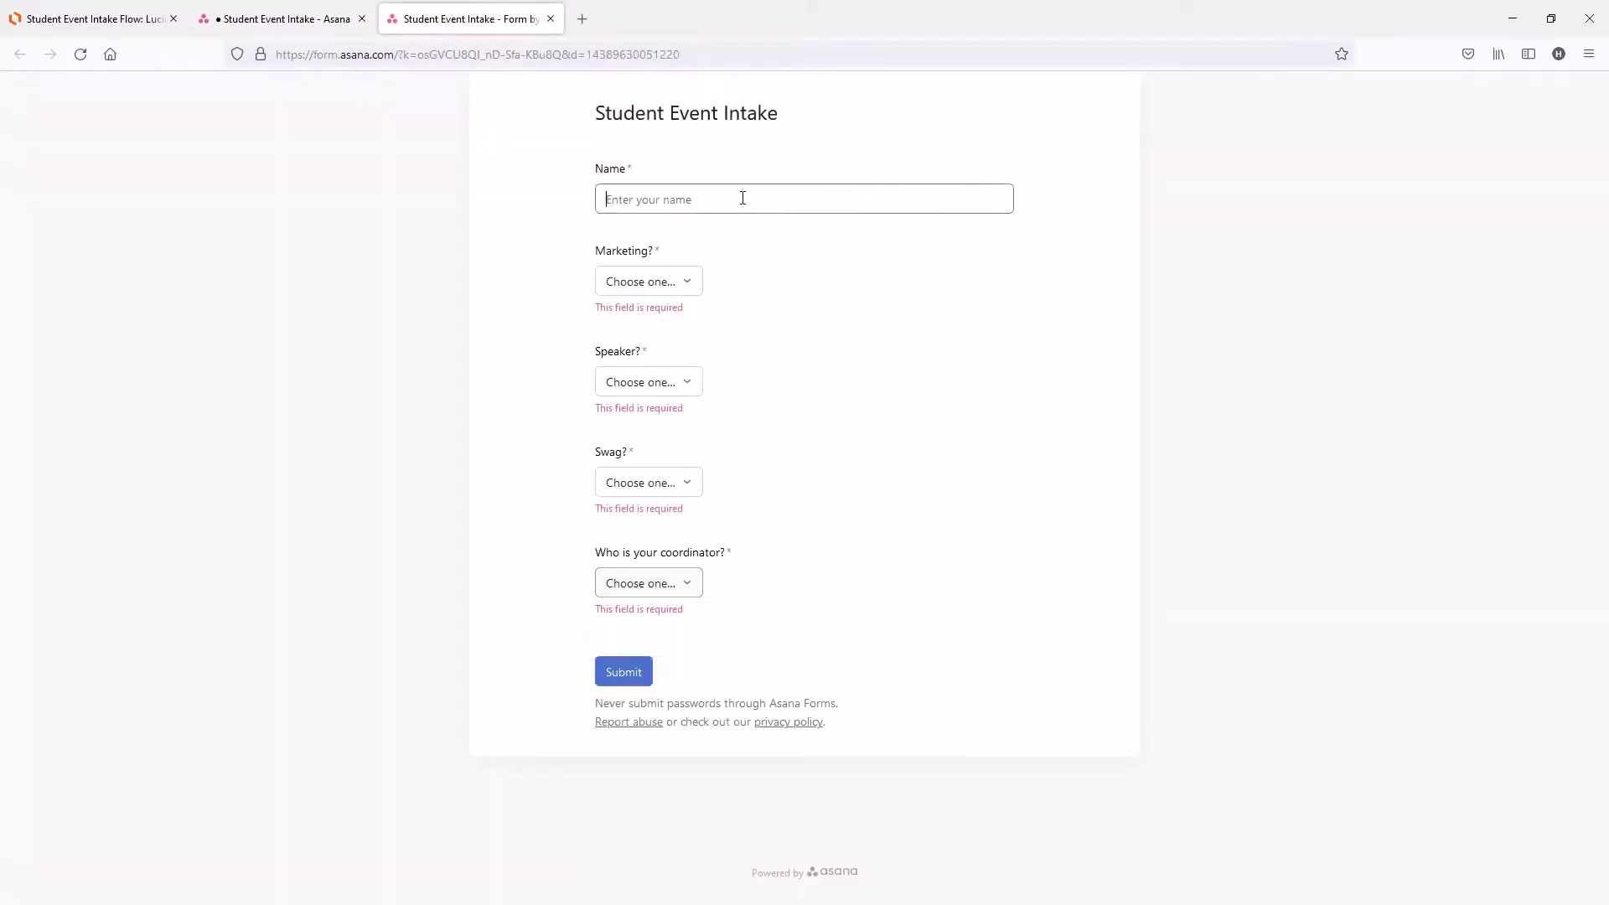
type("A")
key("BackSpace")
type("Anho")
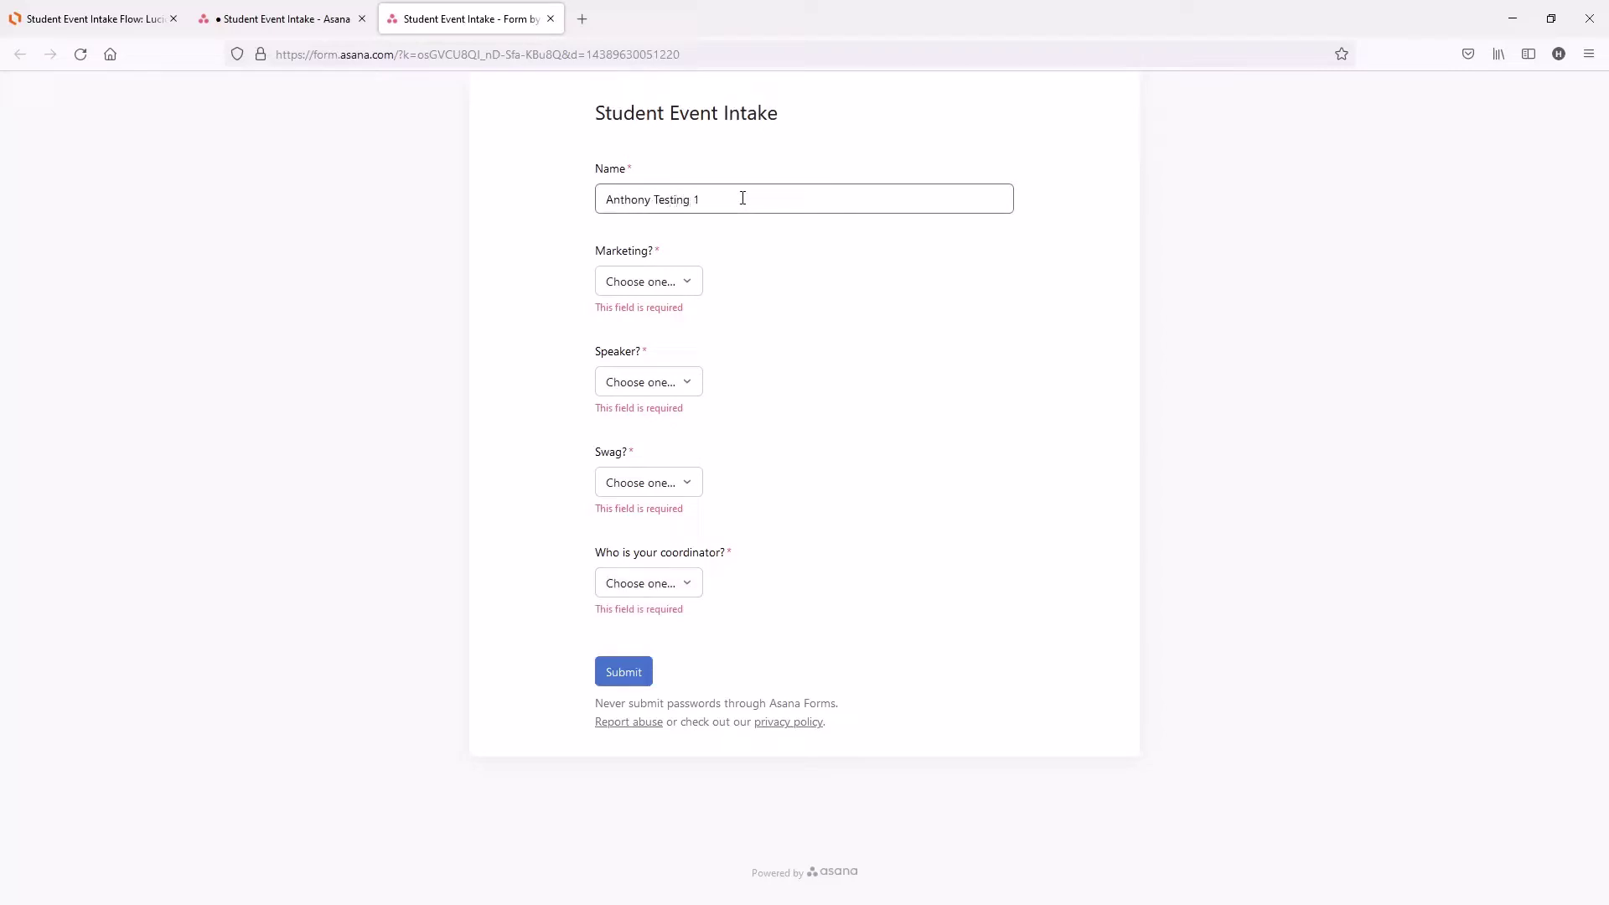
Answer Yes to Marketing, Speaker and Swag and choose a coordinator.
left_click(671, 285)
left_click(671, 313)
left_click(676, 370)
left_click(668, 397)
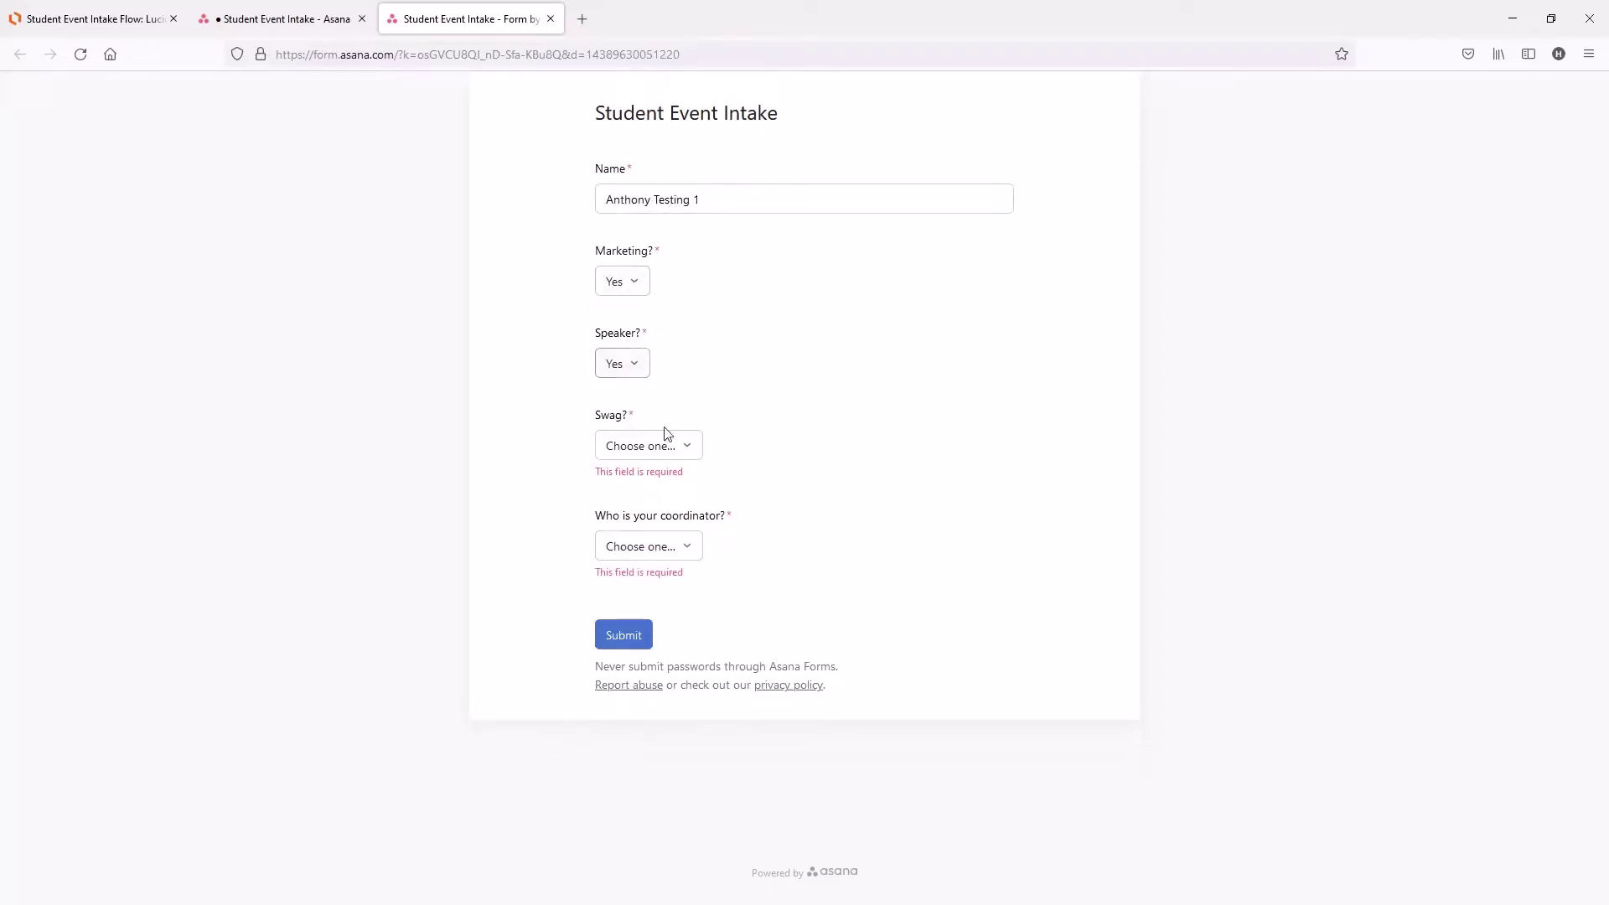
left_click(668, 442)
left_click(665, 472)
left_click(671, 529)
left_click(676, 563)
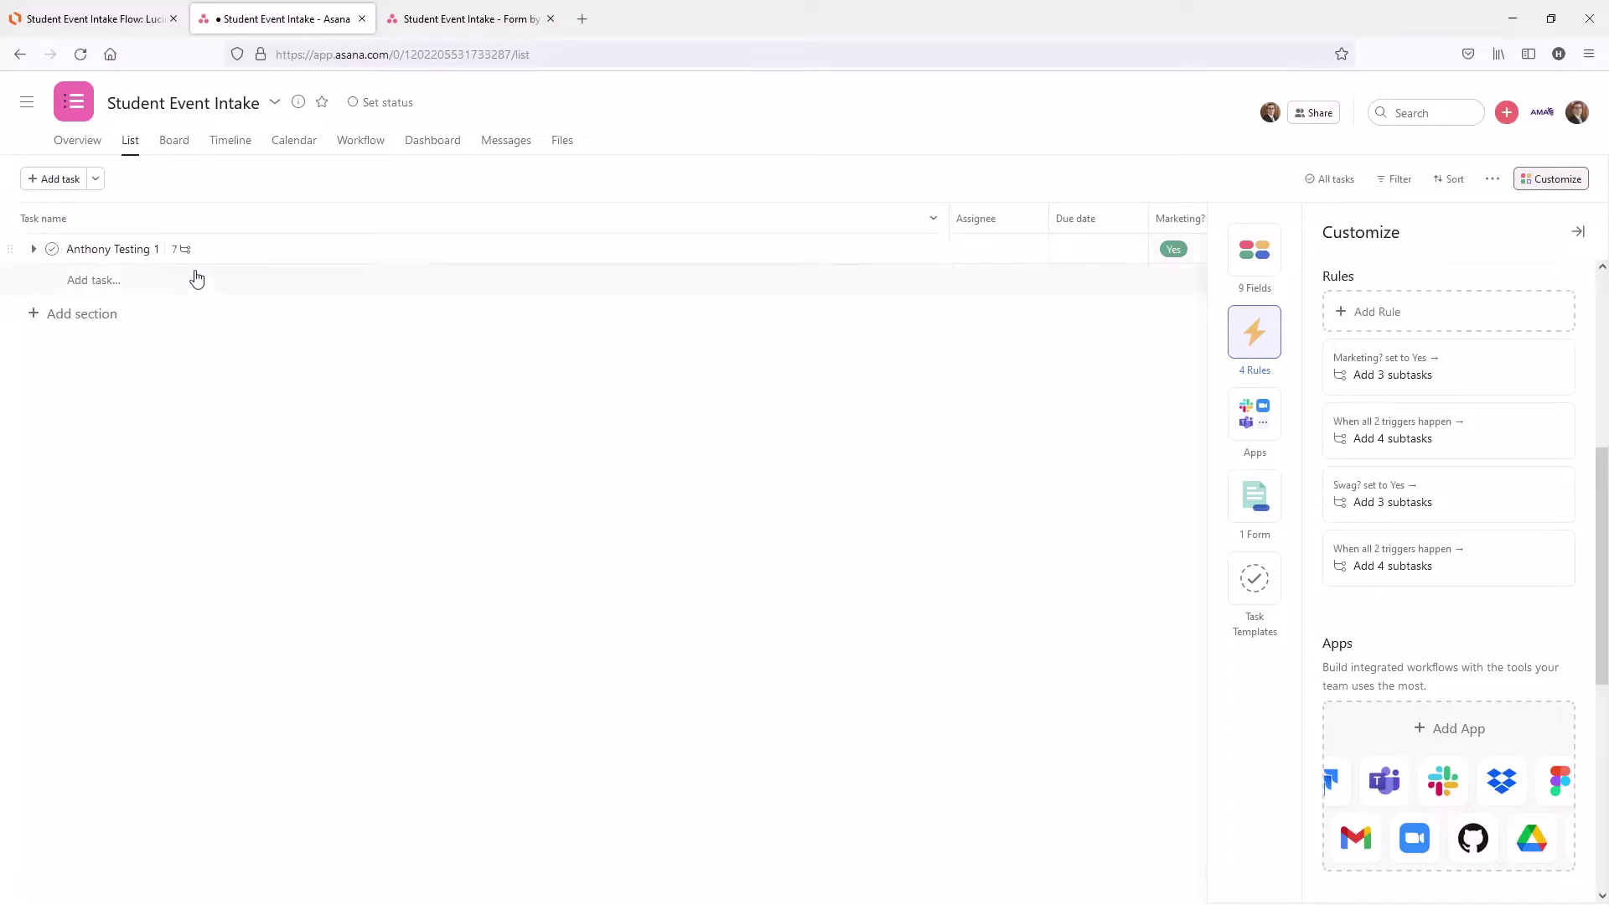
Open the test task's details and scroll down to the subtasks the rules generated.
left_click(264, 260)
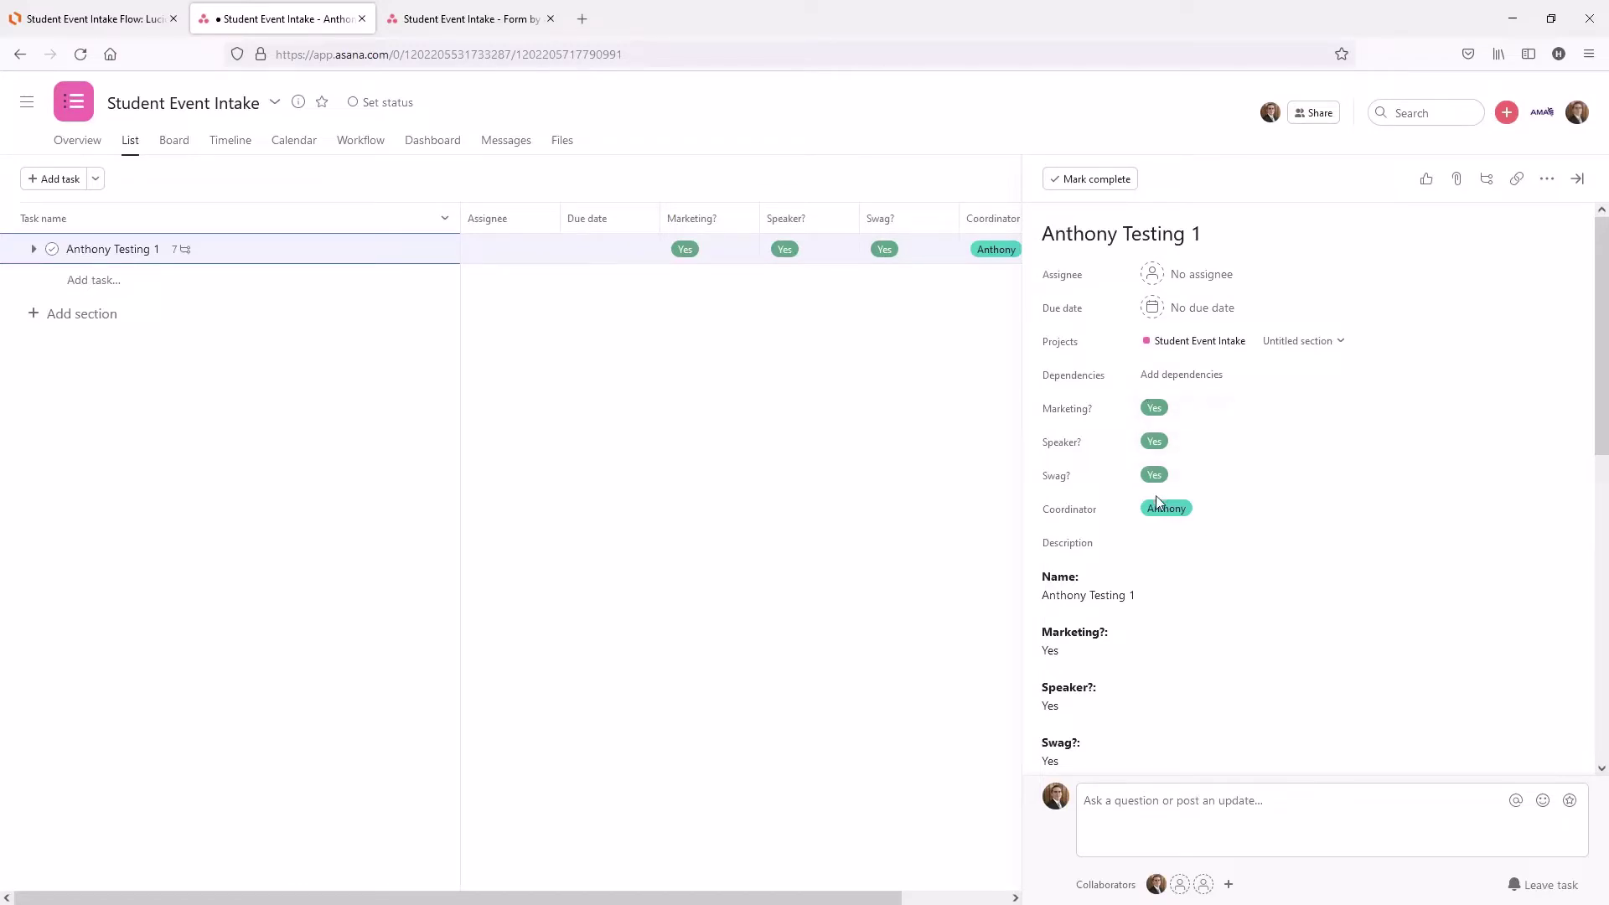
scroll(1118, 492, "down", 2)
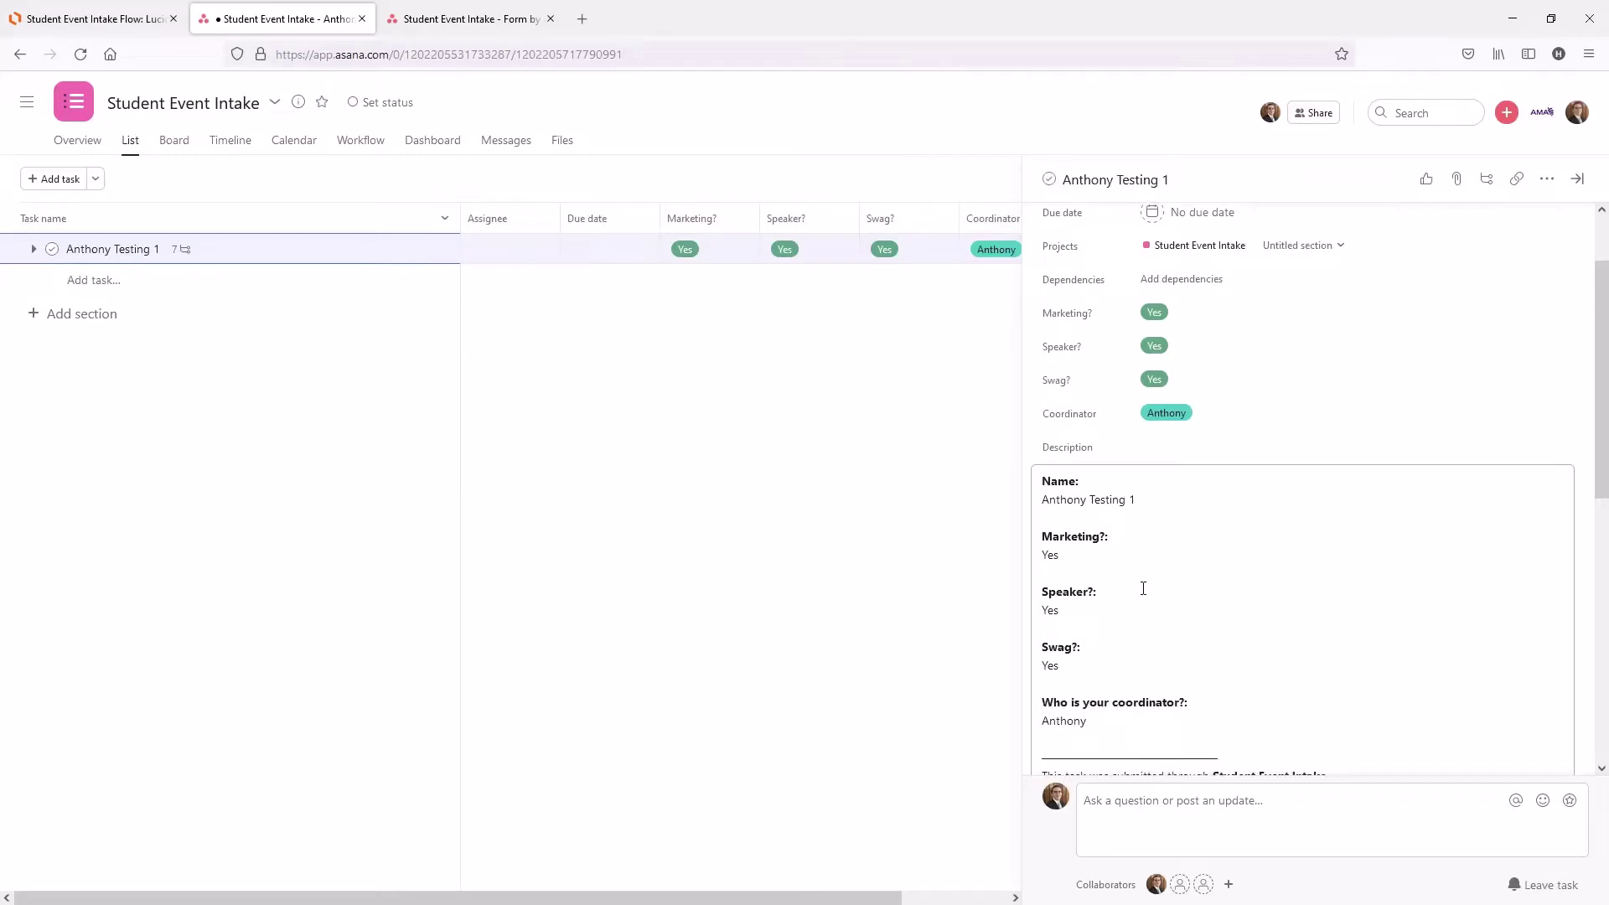
scroll(1144, 589, "down", 5)
scroll(1145, 592, "down", 5)
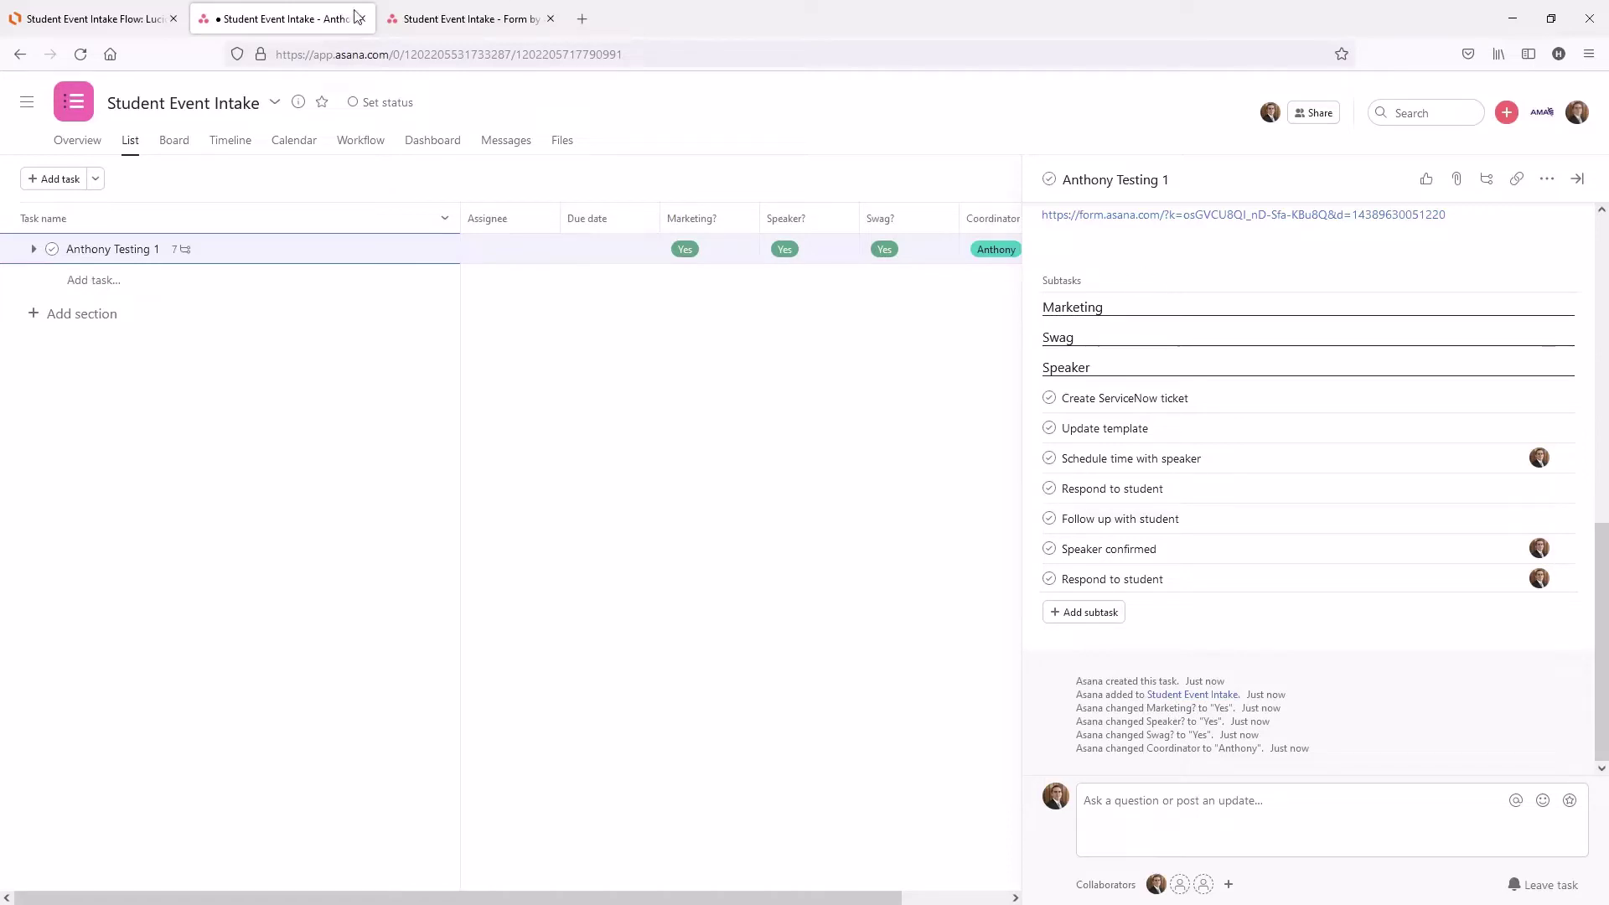
left_click(92, 18)
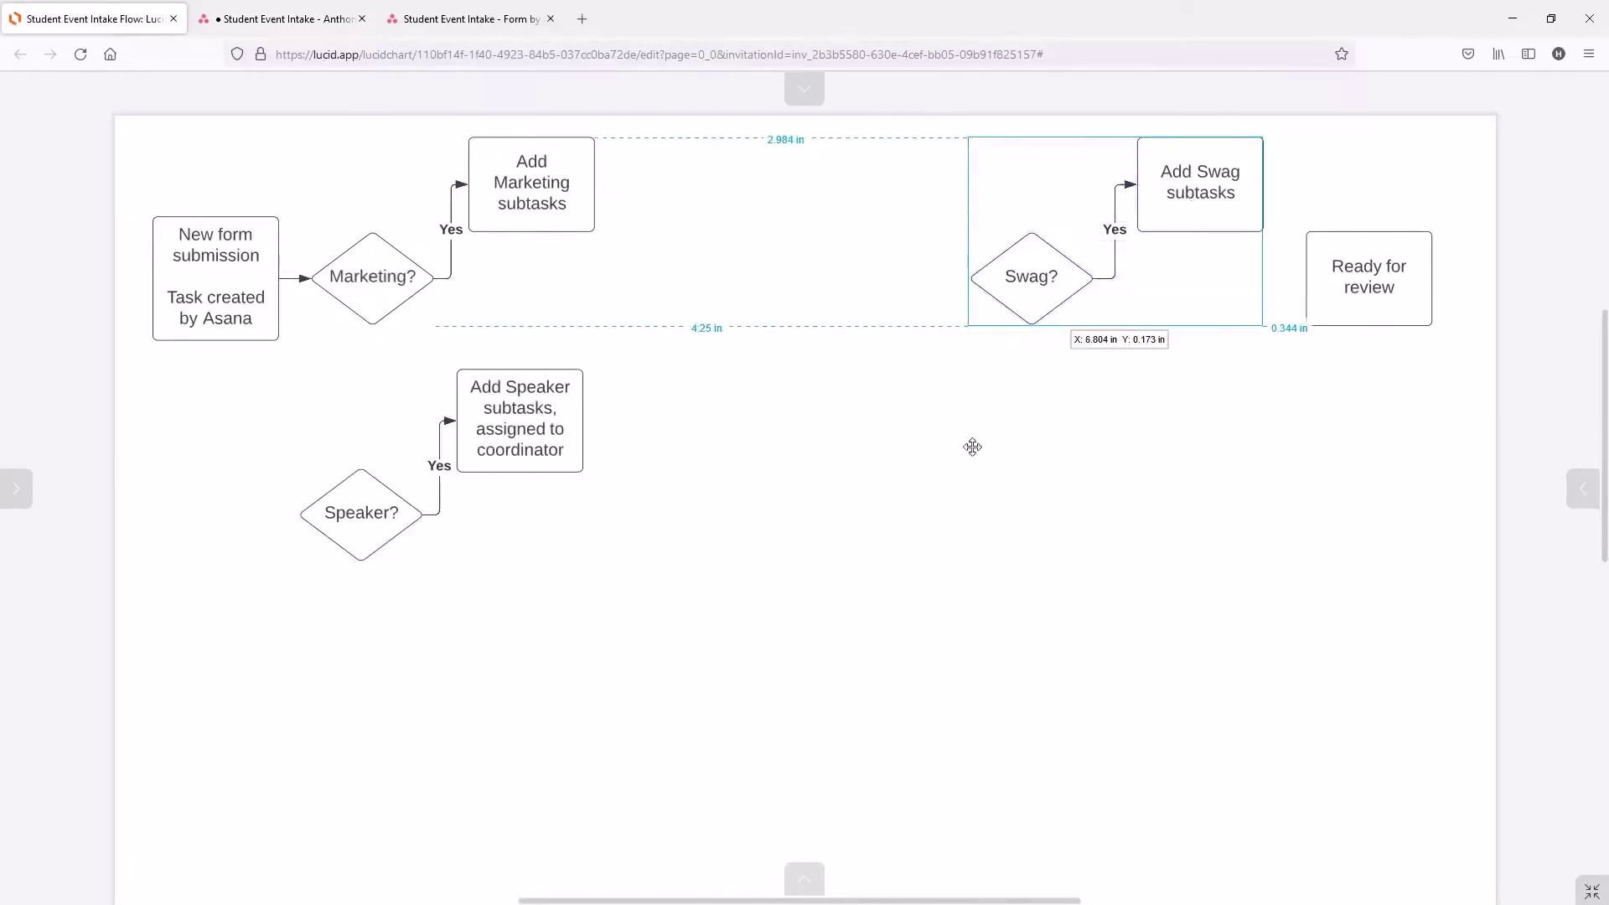
Stack the Swag branch below Speaker and link New form submission to the Speaker and Swag decisions.
left_click_drag(1180, 206, 504, 683)
left_click(191, 390)
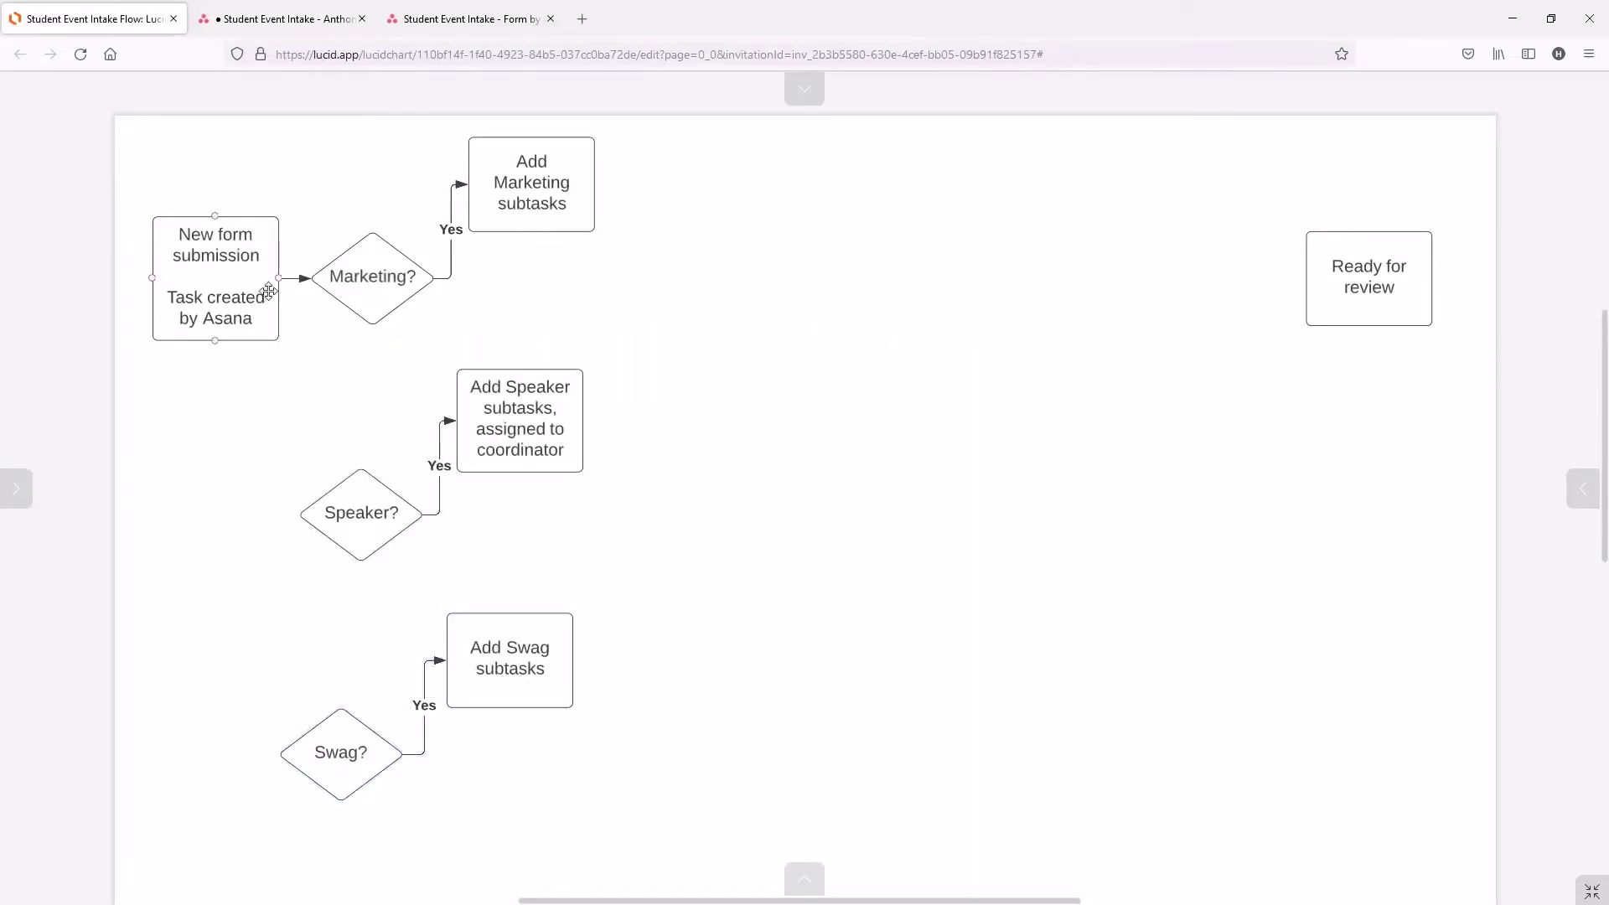
left_click_drag(278, 278, 300, 514)
left_click_drag(278, 273, 281, 755)
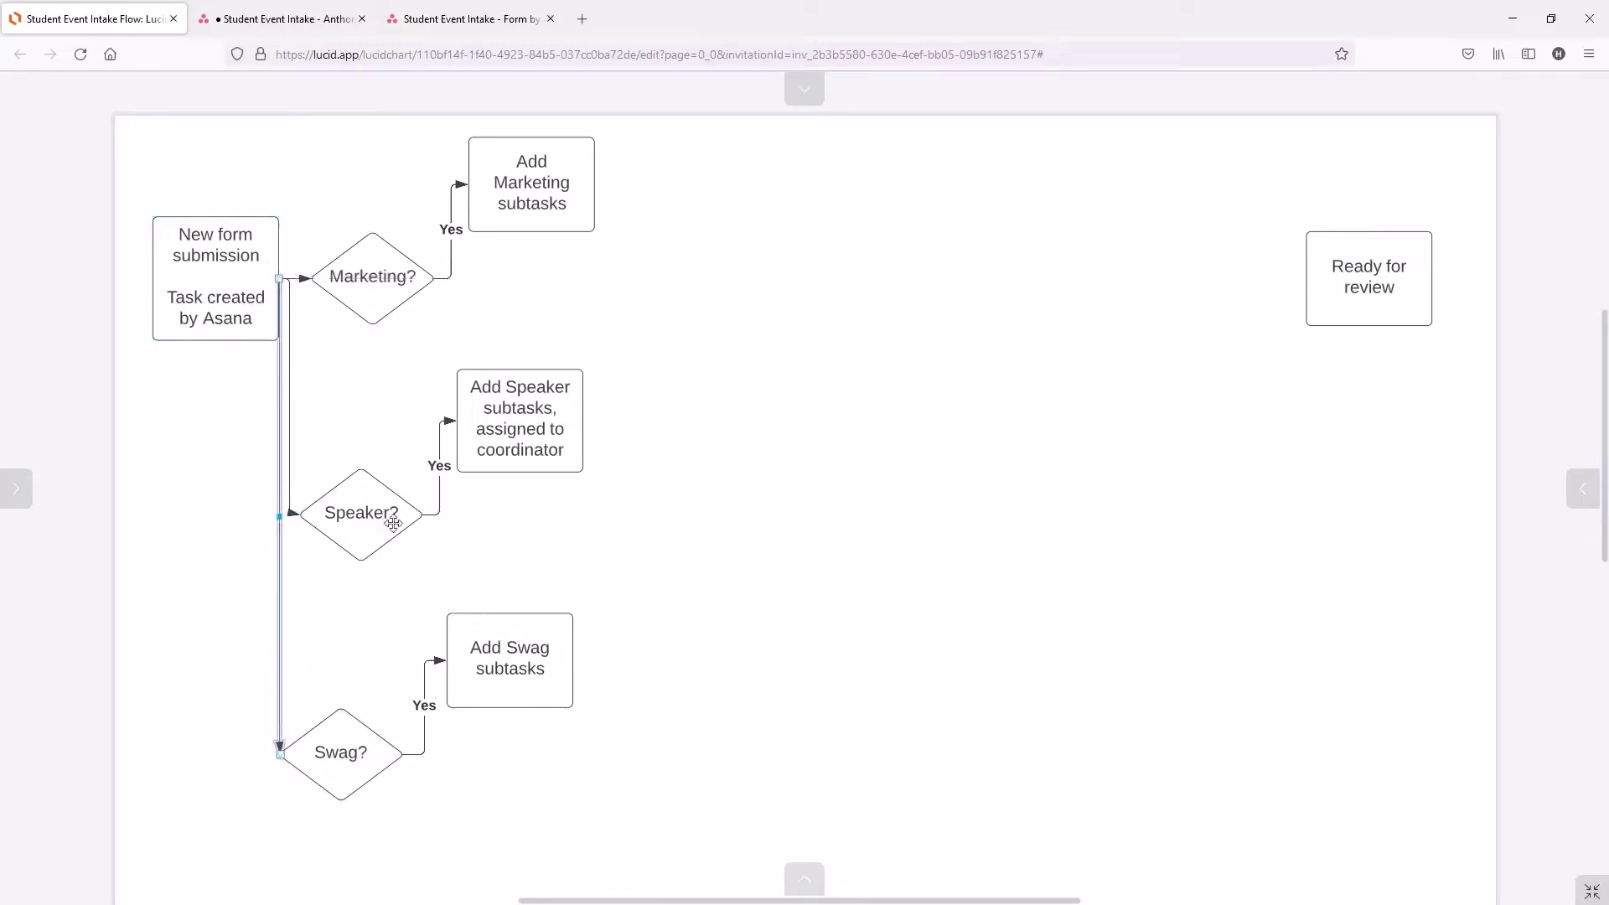
left_click_drag(442, 718, 444, 721)
left_click_drag(521, 668, 531, 668)
left_click(674, 586)
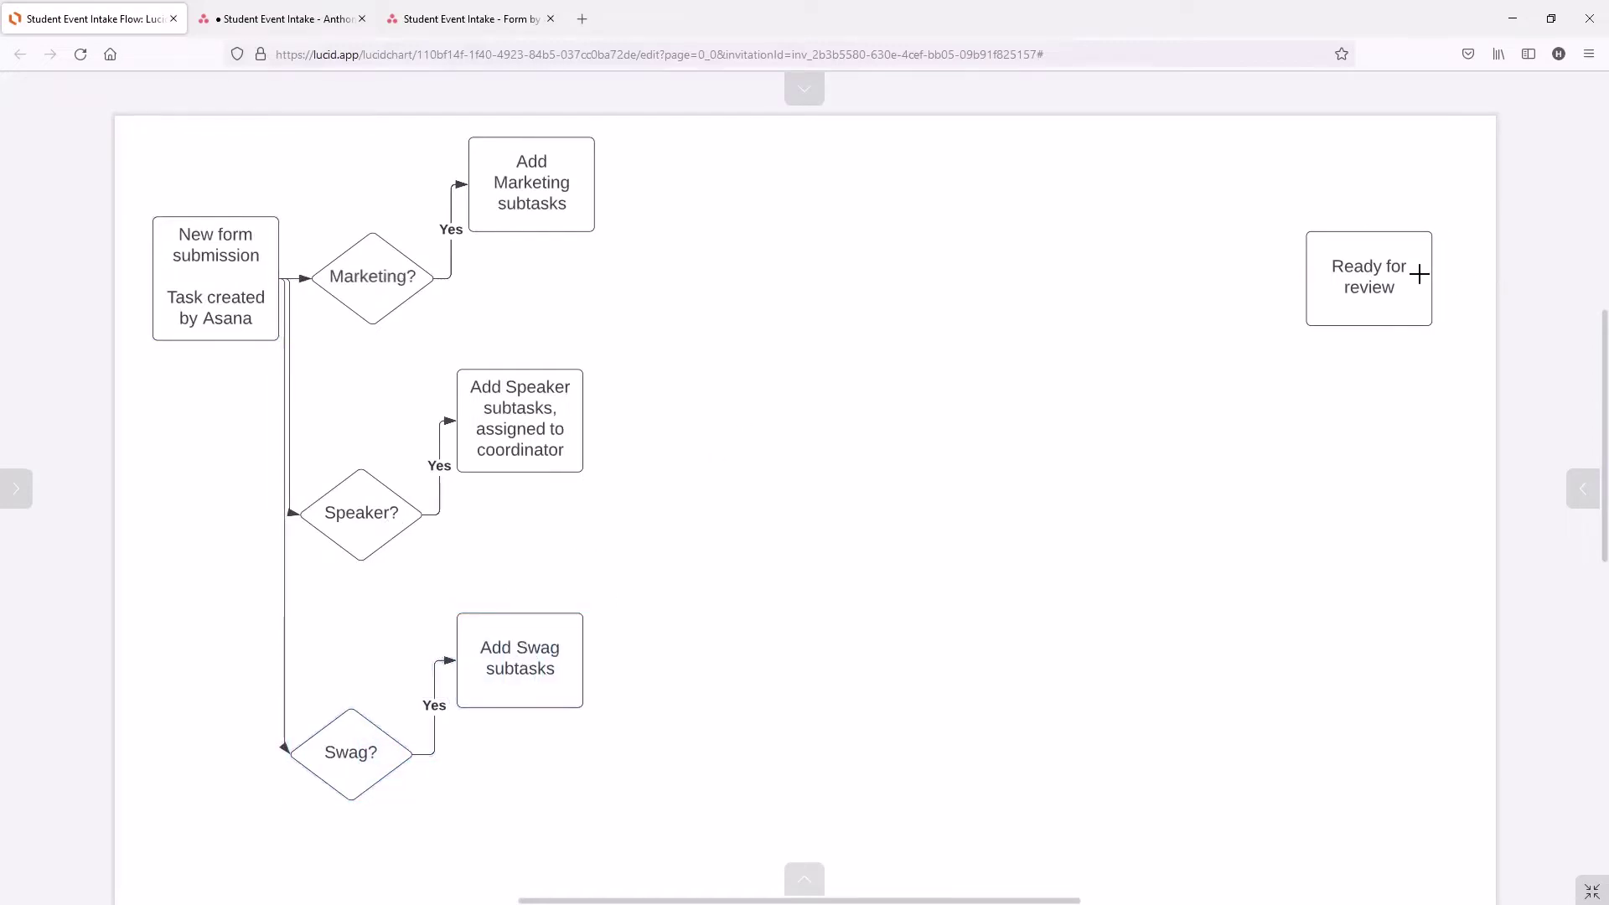
Center Ready for review and connect the Marketing, Speaker and Swag subtask boxes to it.
left_click_drag(1389, 276, 850, 459)
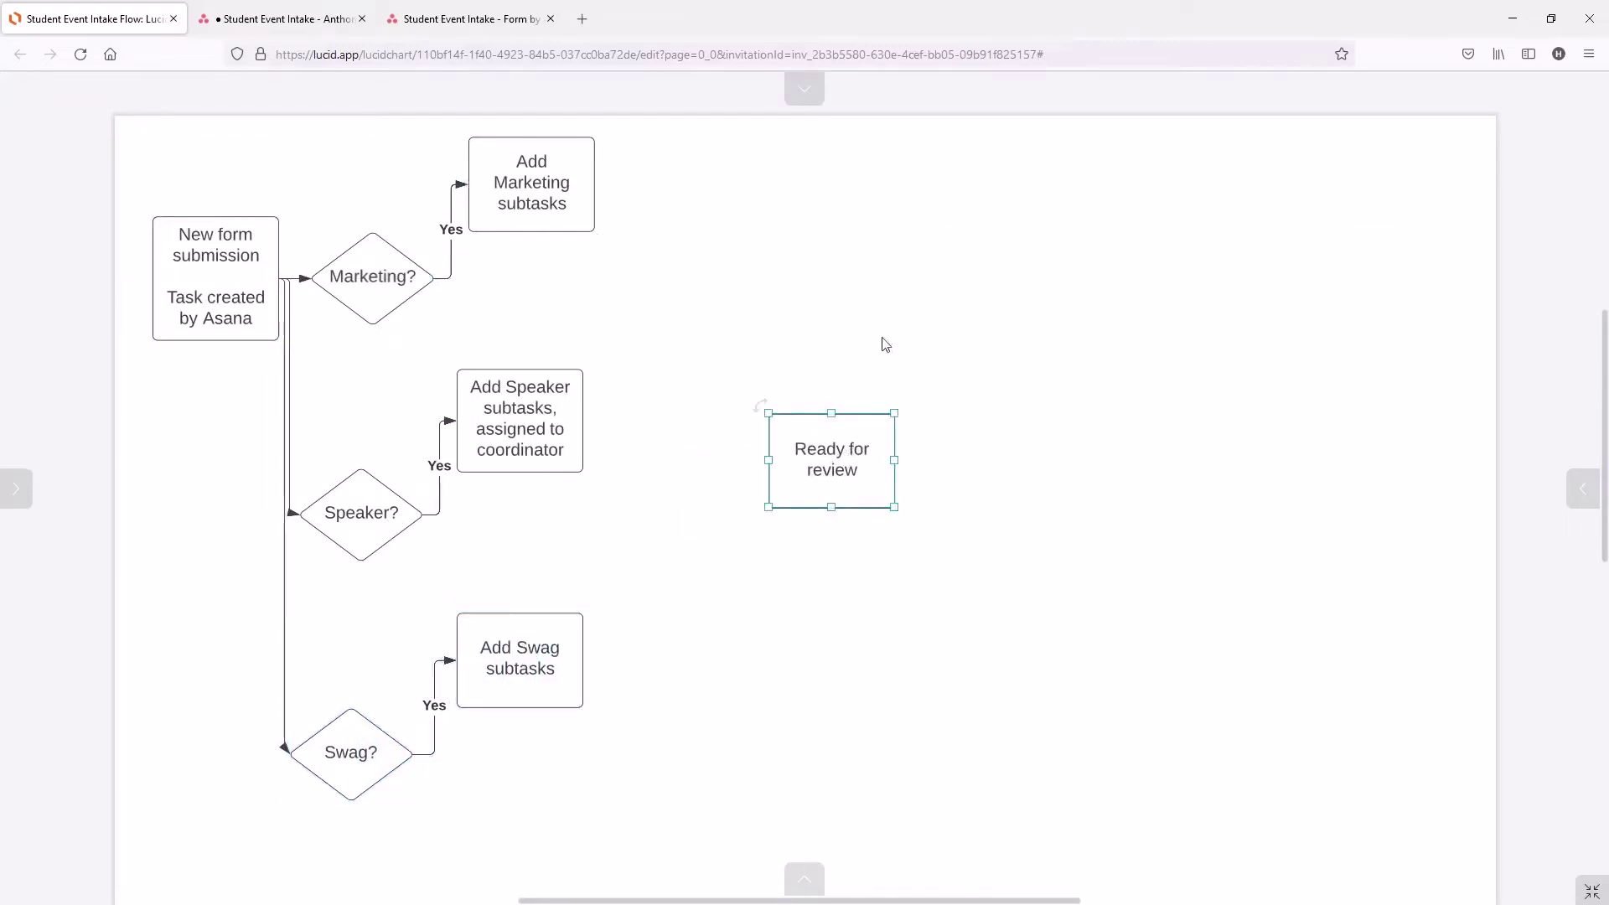
left_click_drag(595, 182, 769, 460)
left_click_drag(585, 417, 768, 460)
left_click_drag(589, 665, 769, 460)
left_click(718, 288)
left_click(277, 19)
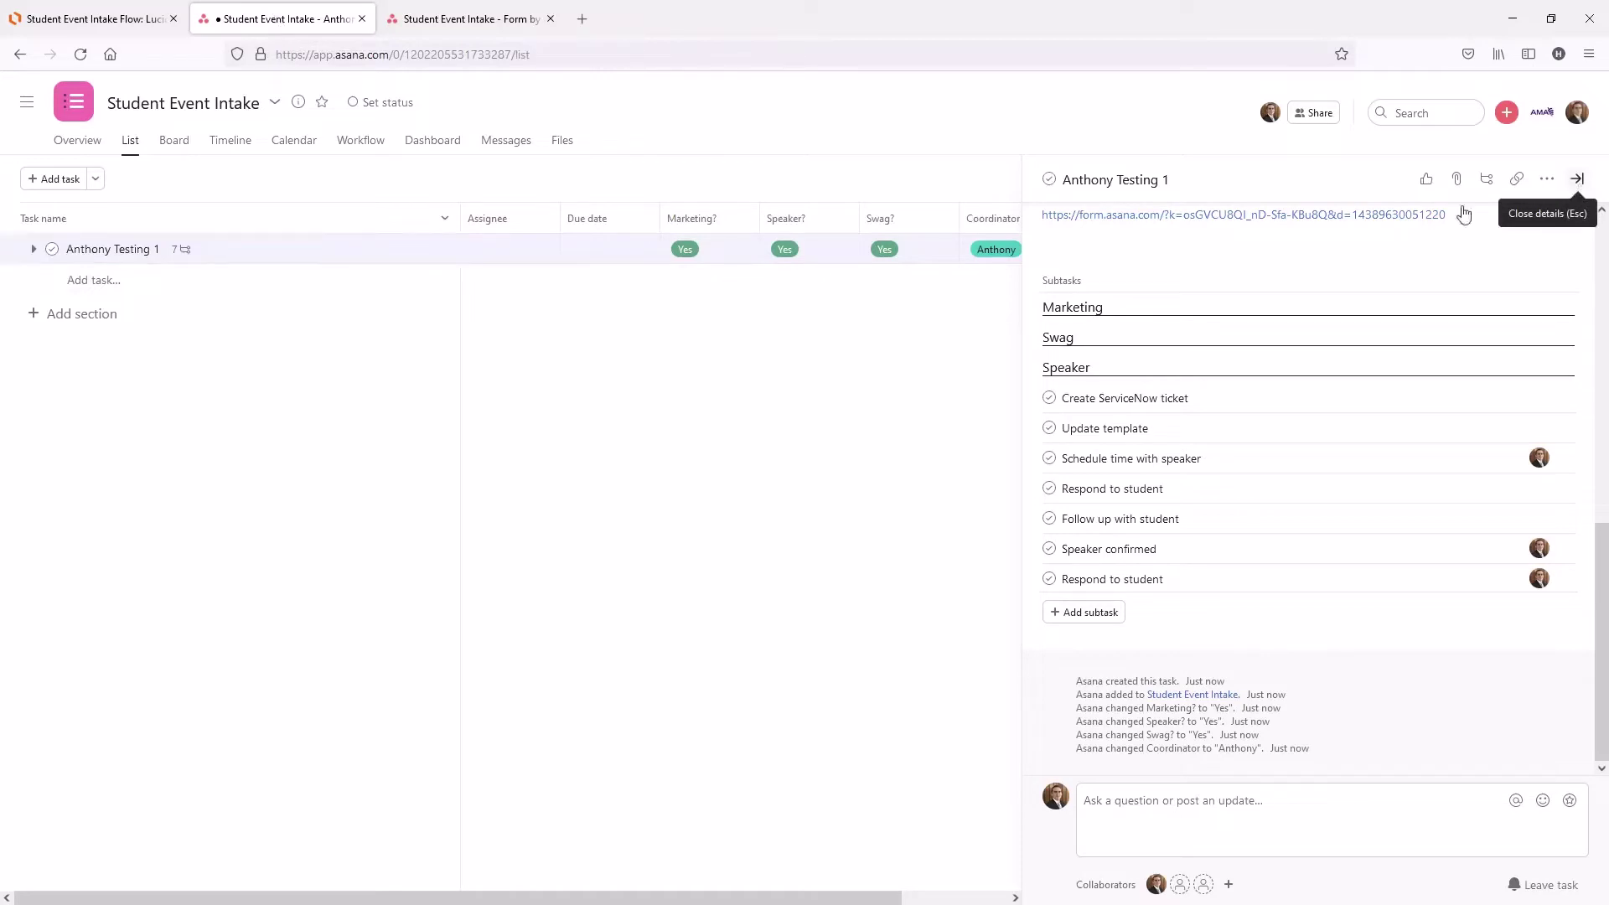
Close the task details and delete the test task.
left_click(1578, 181)
right_click(325, 256)
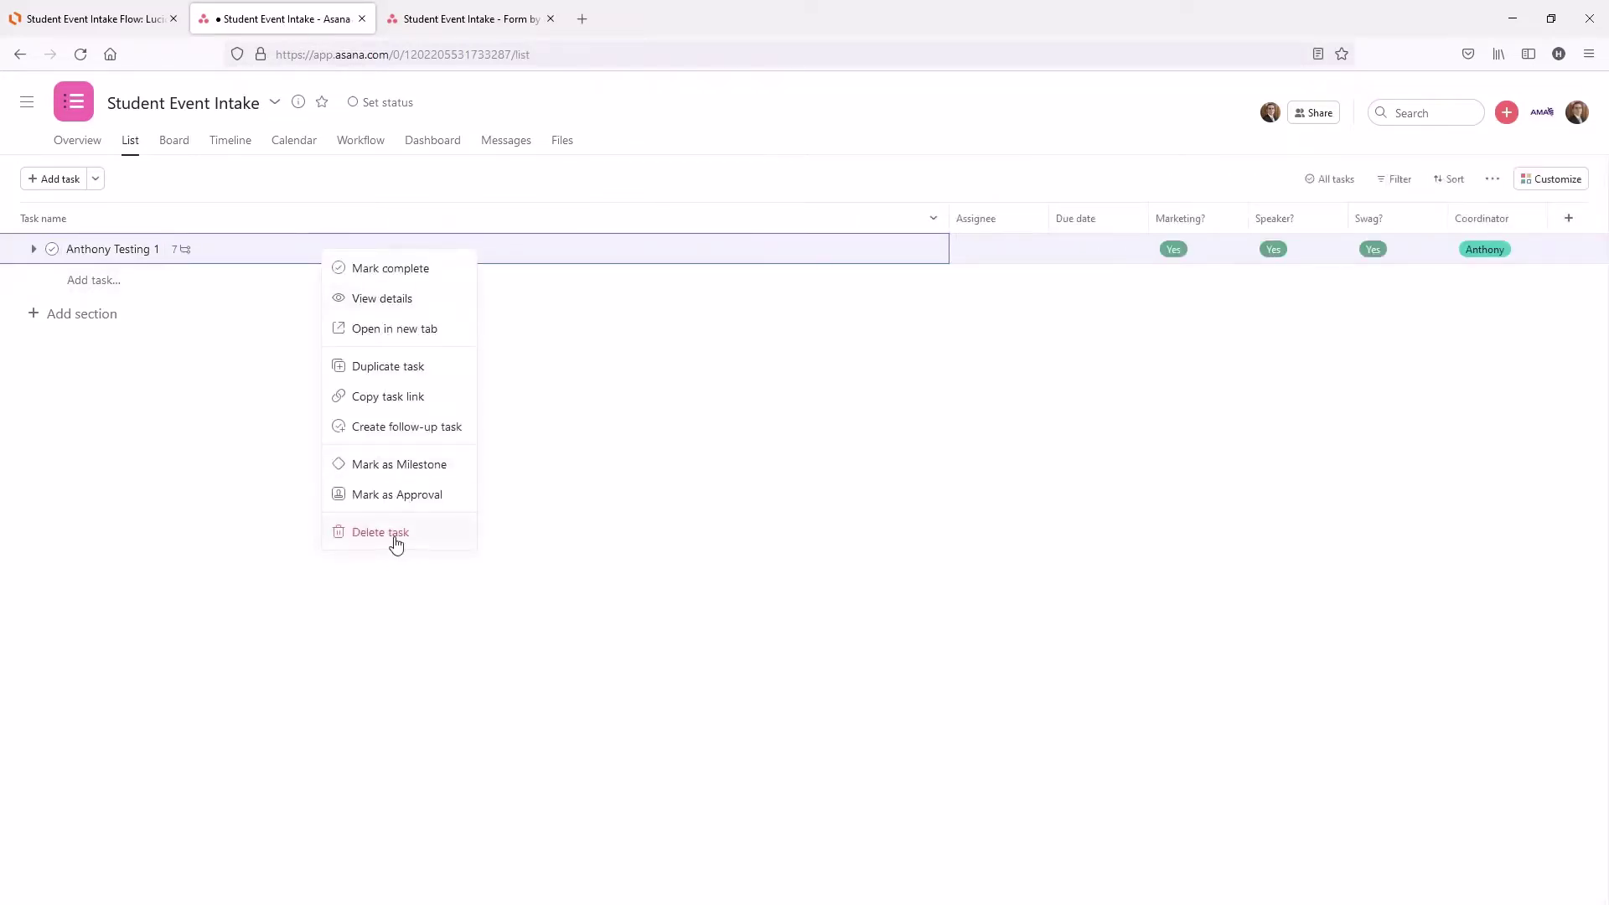
left_click(397, 533)
Delete the Marketing, Speaker and coordinator, Swag? and final remaining rules.
left_click(1521, 178)
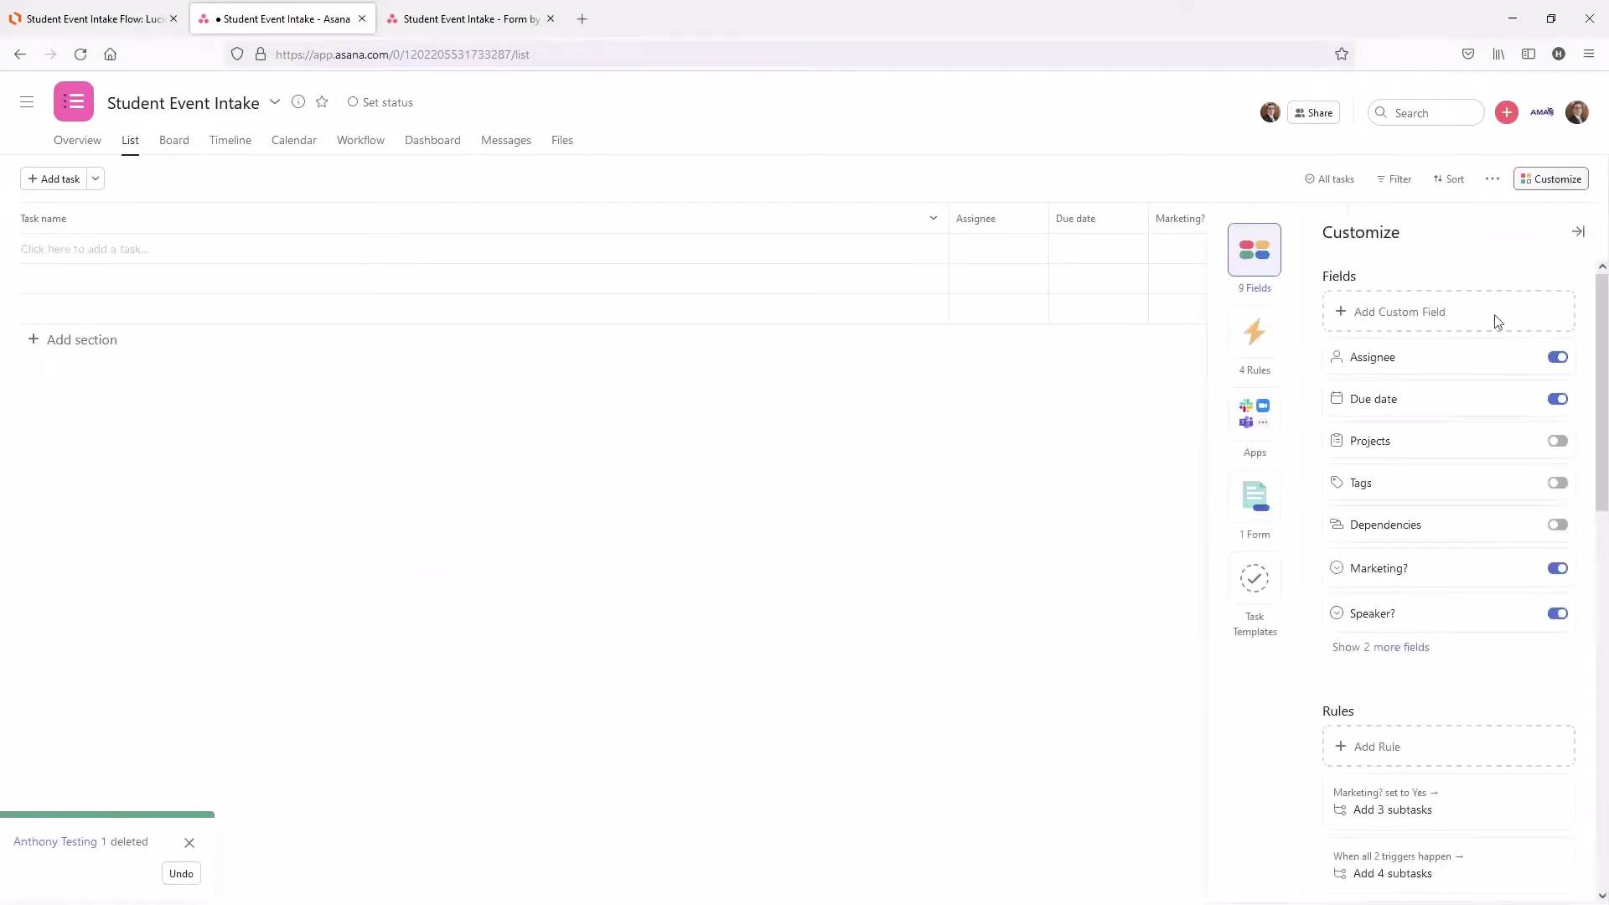
scroll(1363, 668, "down", 3)
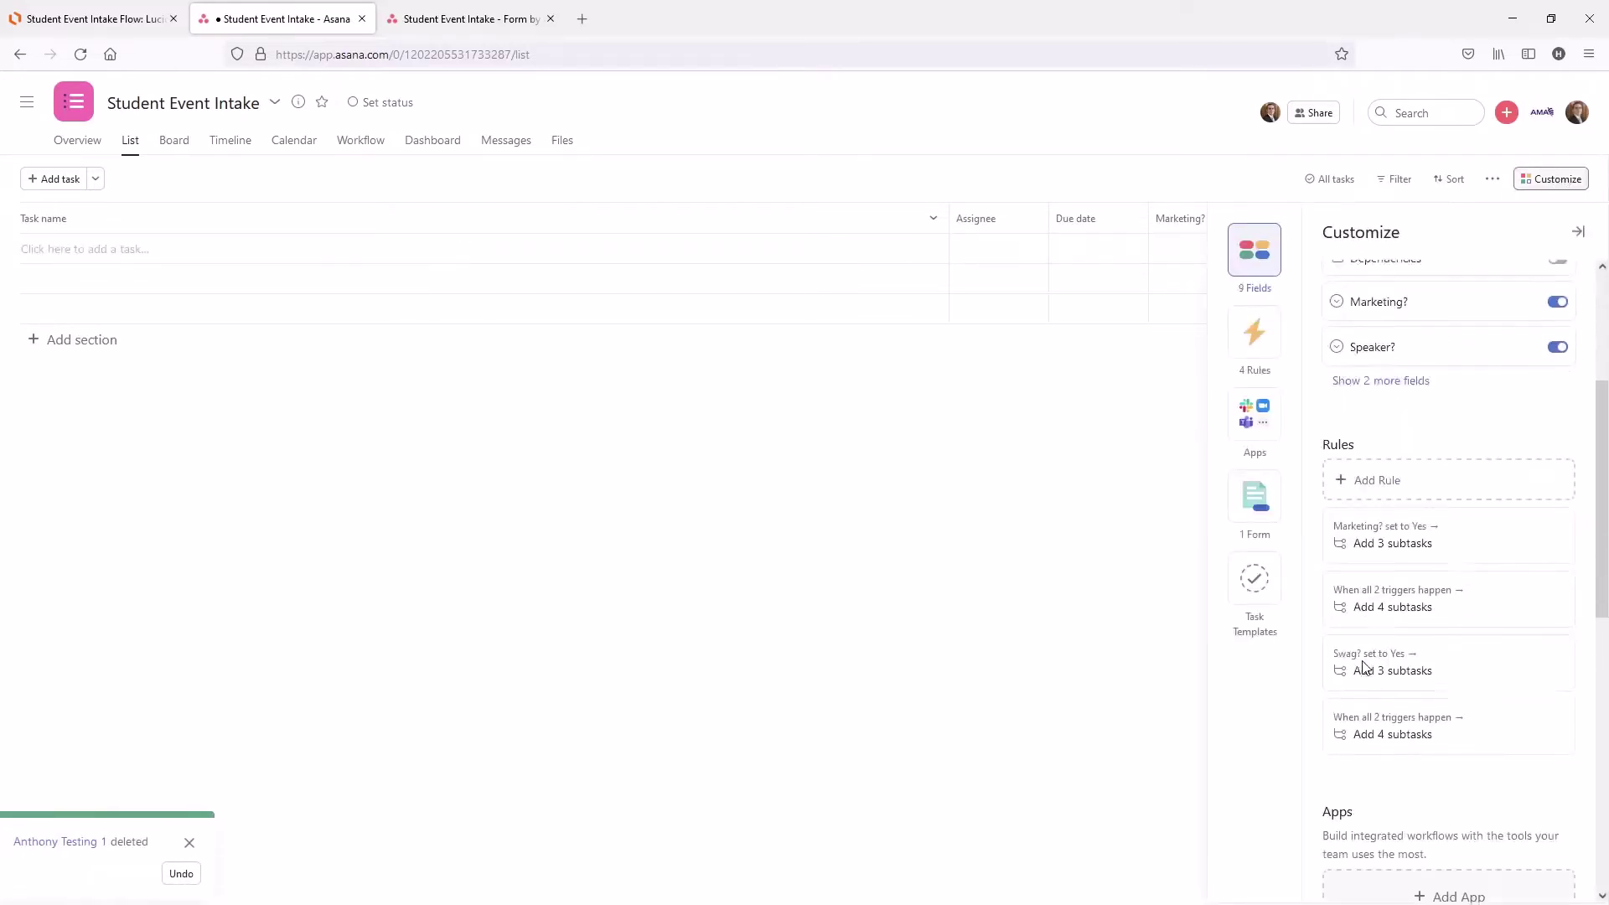
left_click(1501, 531)
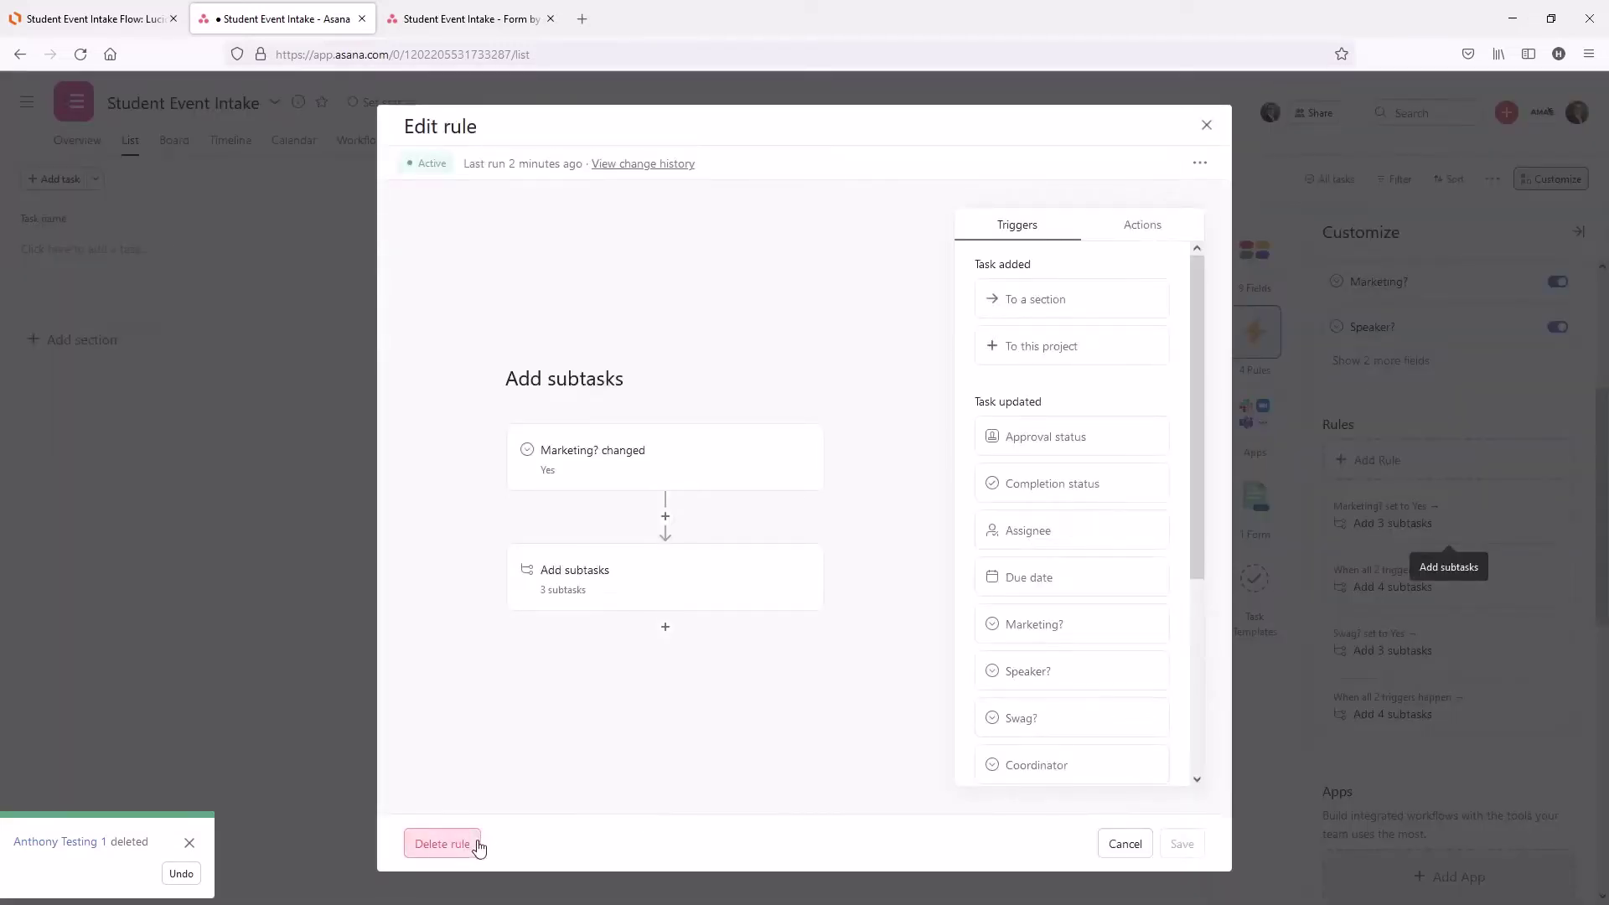
left_click(478, 845)
left_click(1473, 524)
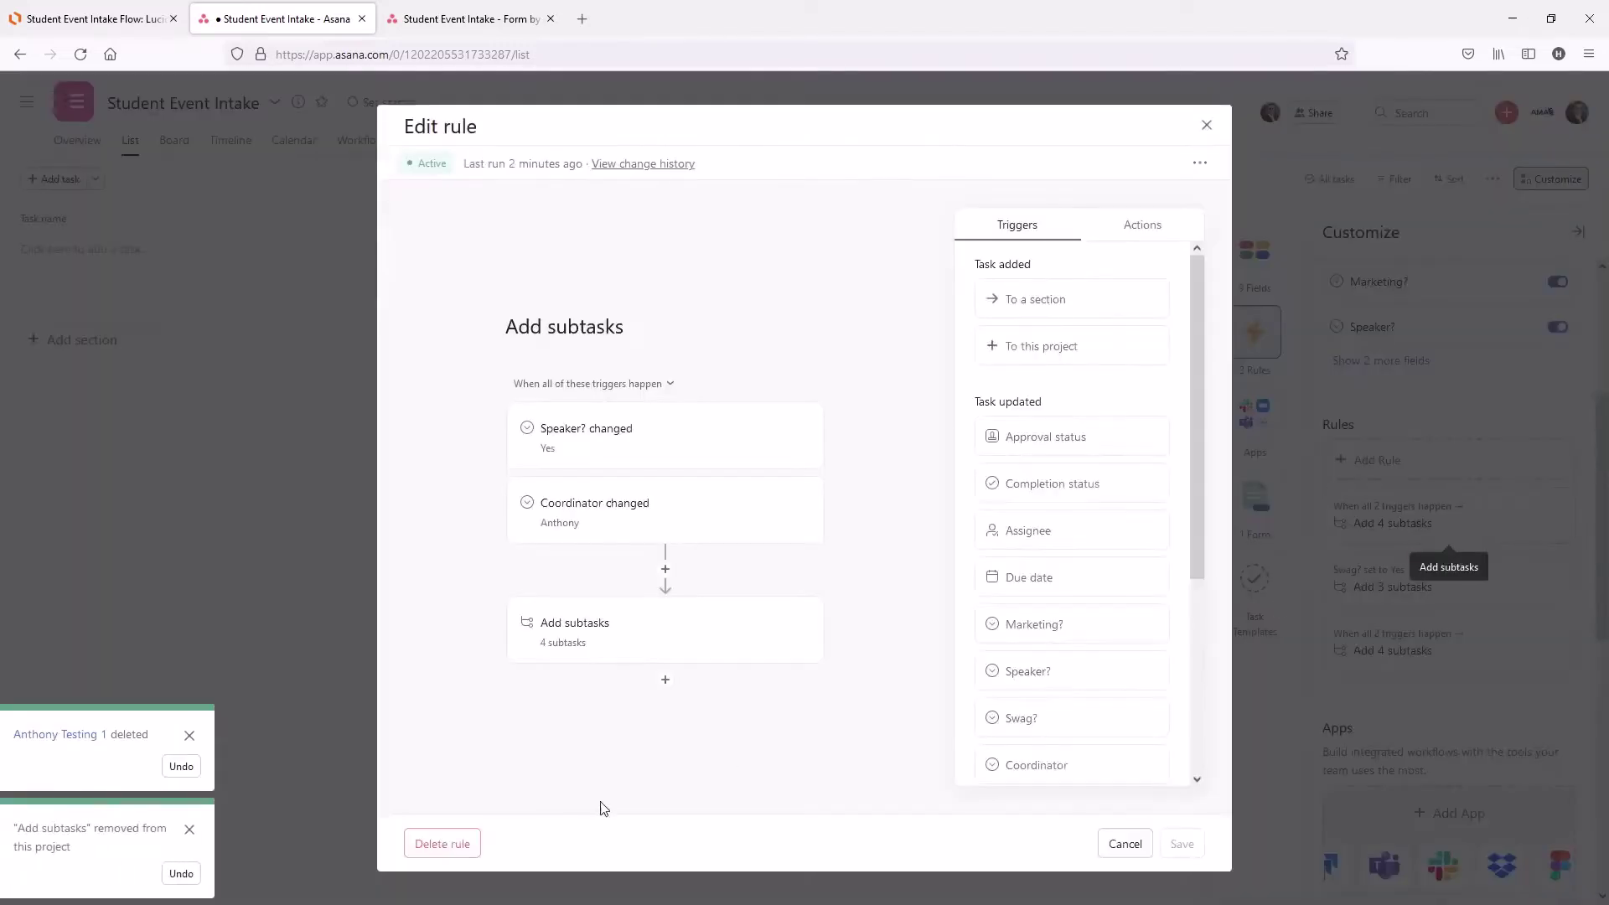
left_click(439, 842)
left_click(1451, 537)
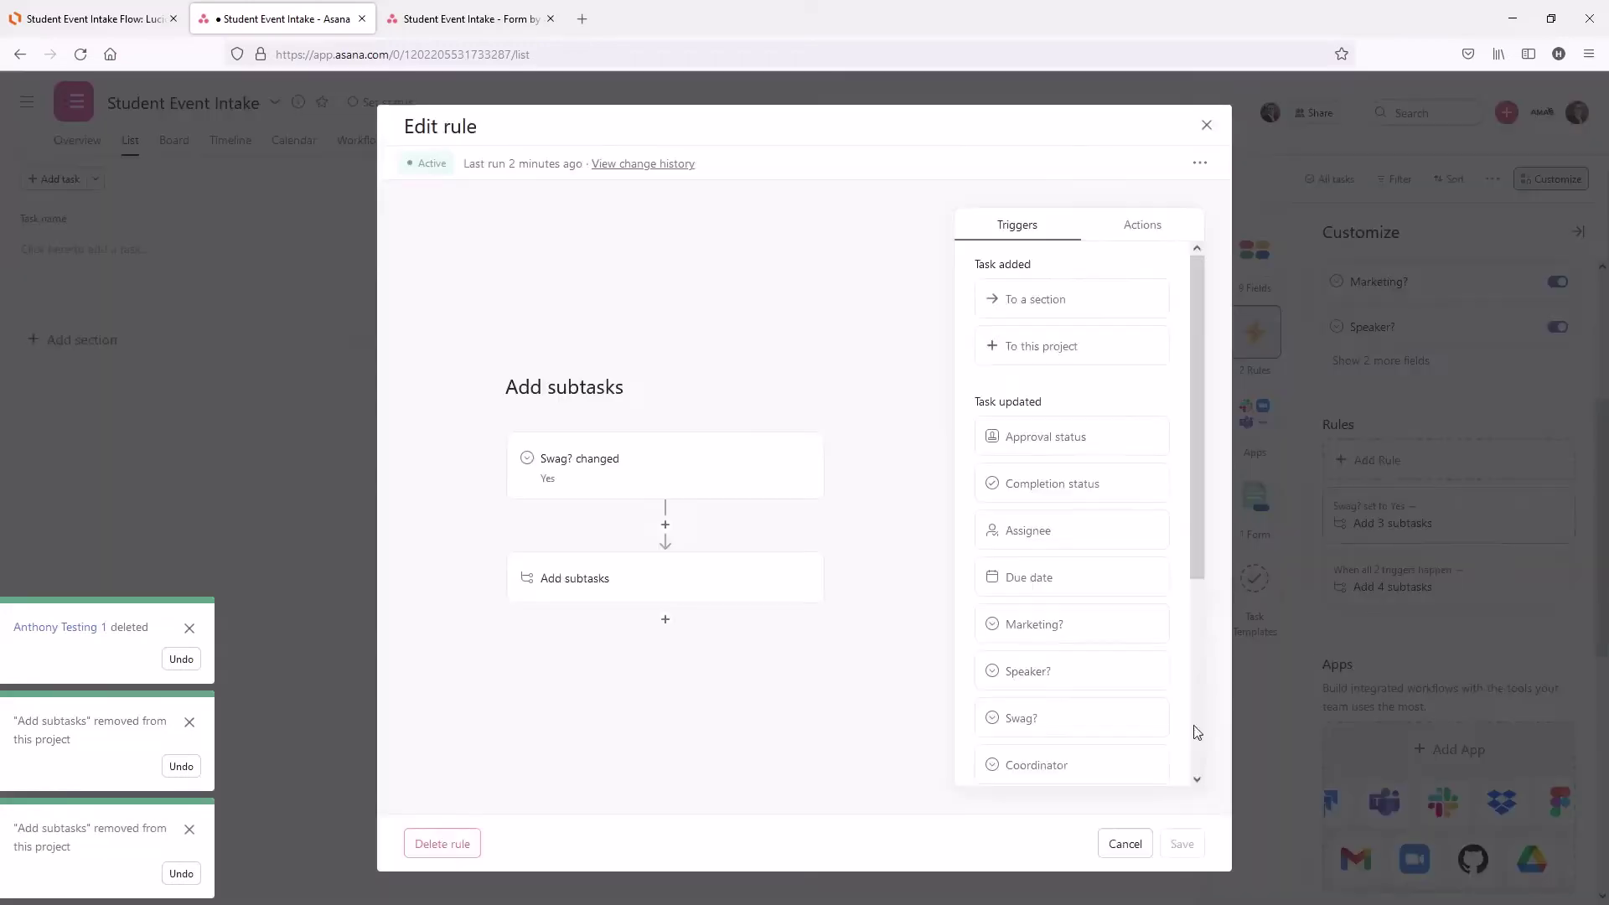
left_click(439, 843)
left_click(1509, 513)
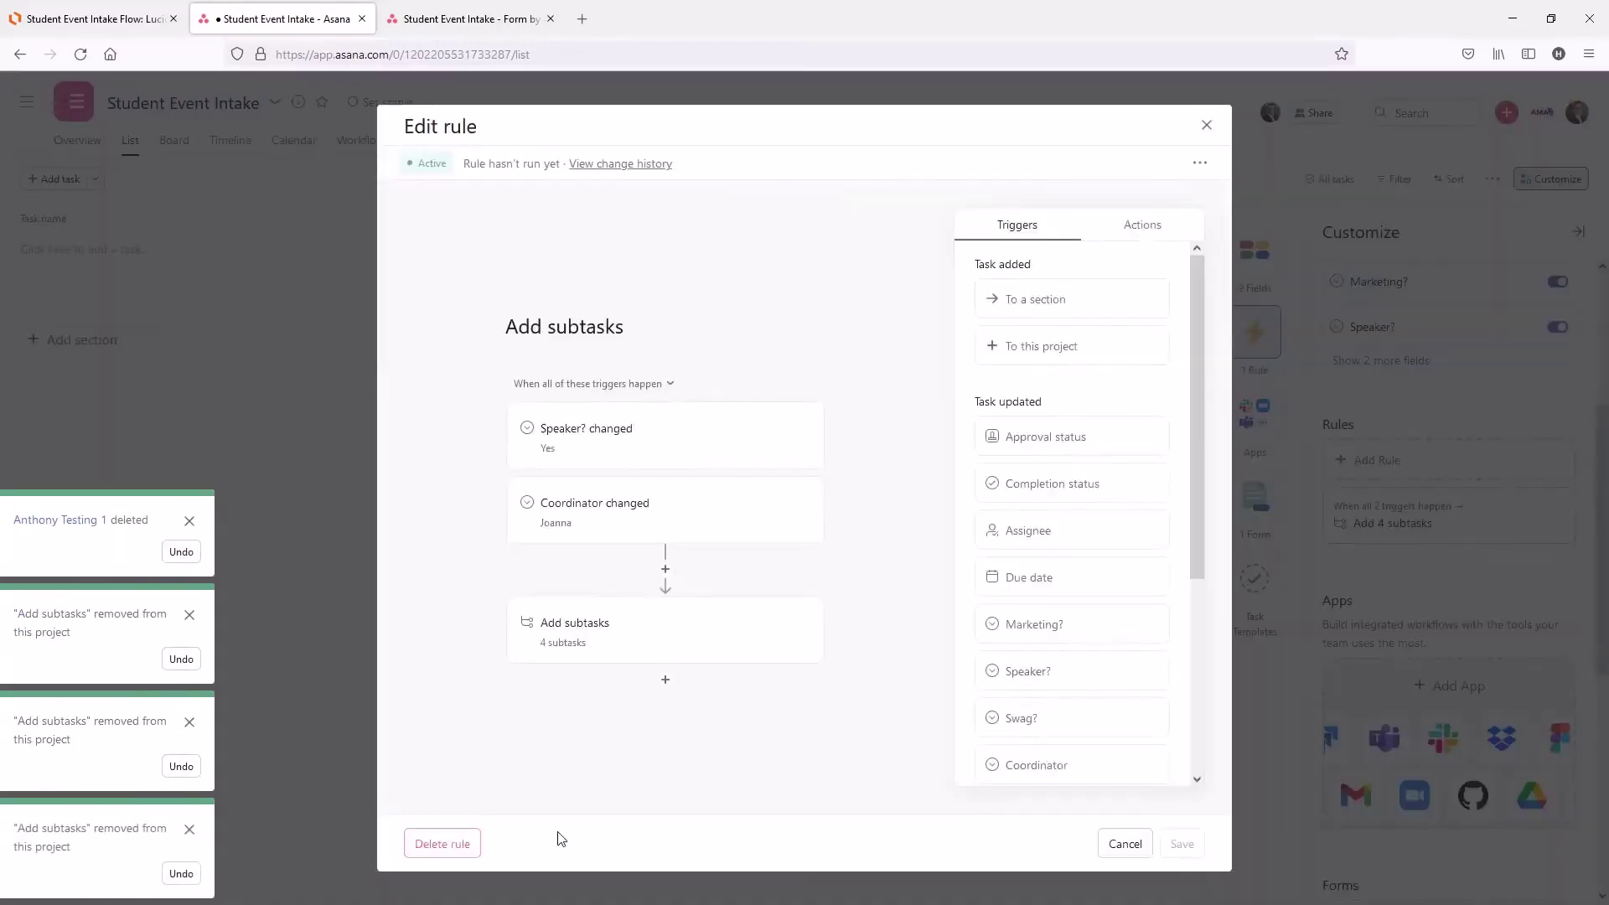
left_click(442, 843)
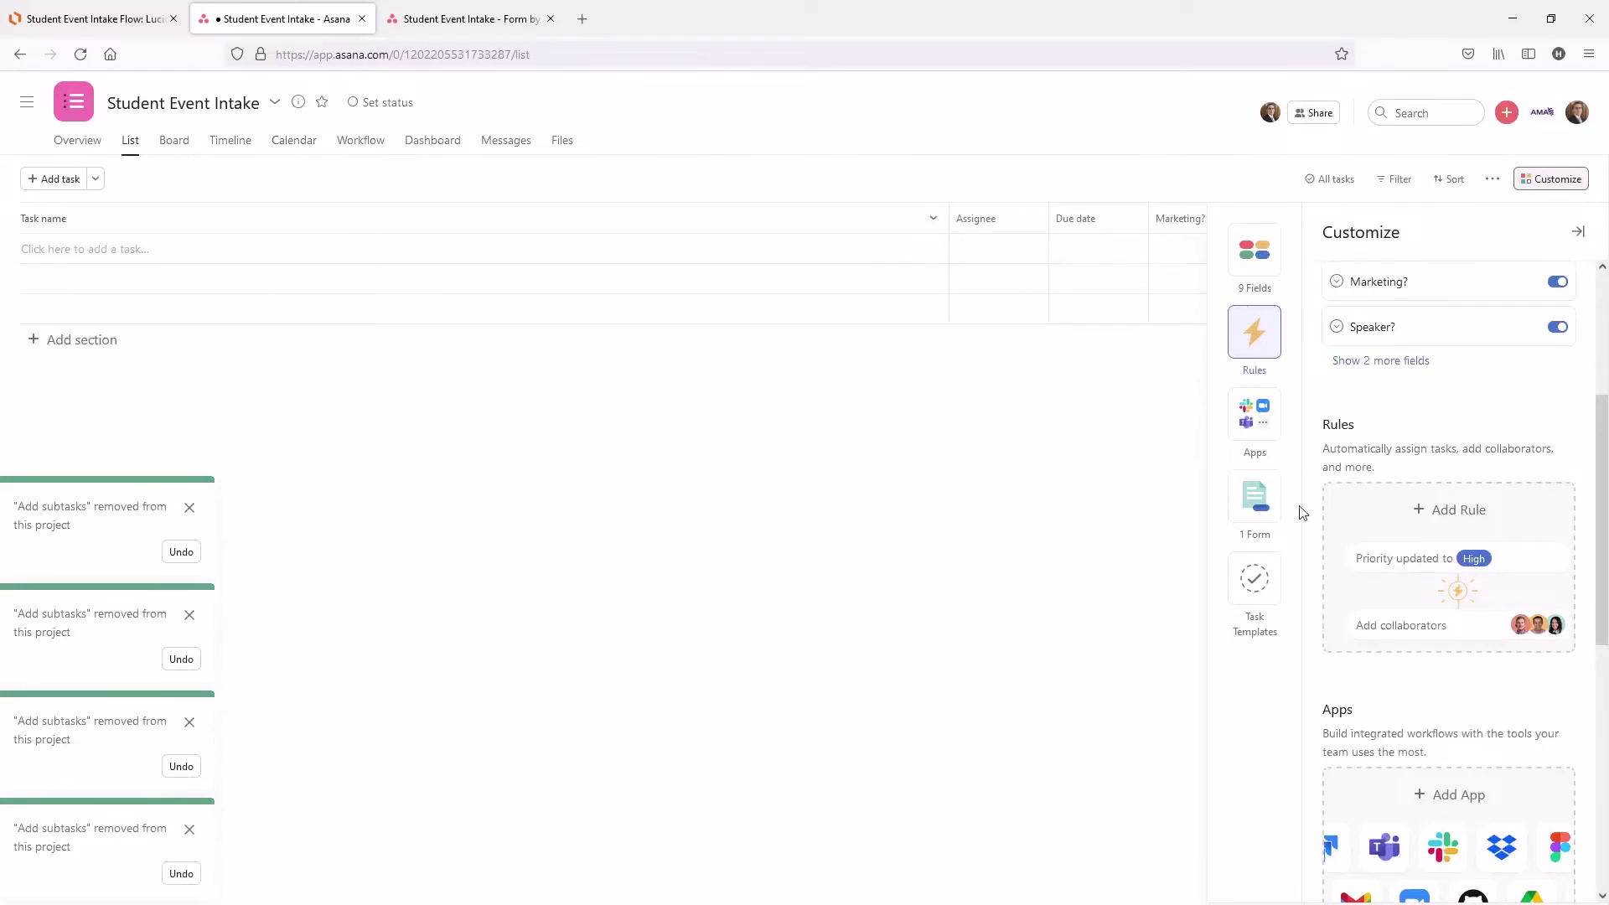
Open the project's Workflow builder and select the untitled section's title.
left_click(1255, 498)
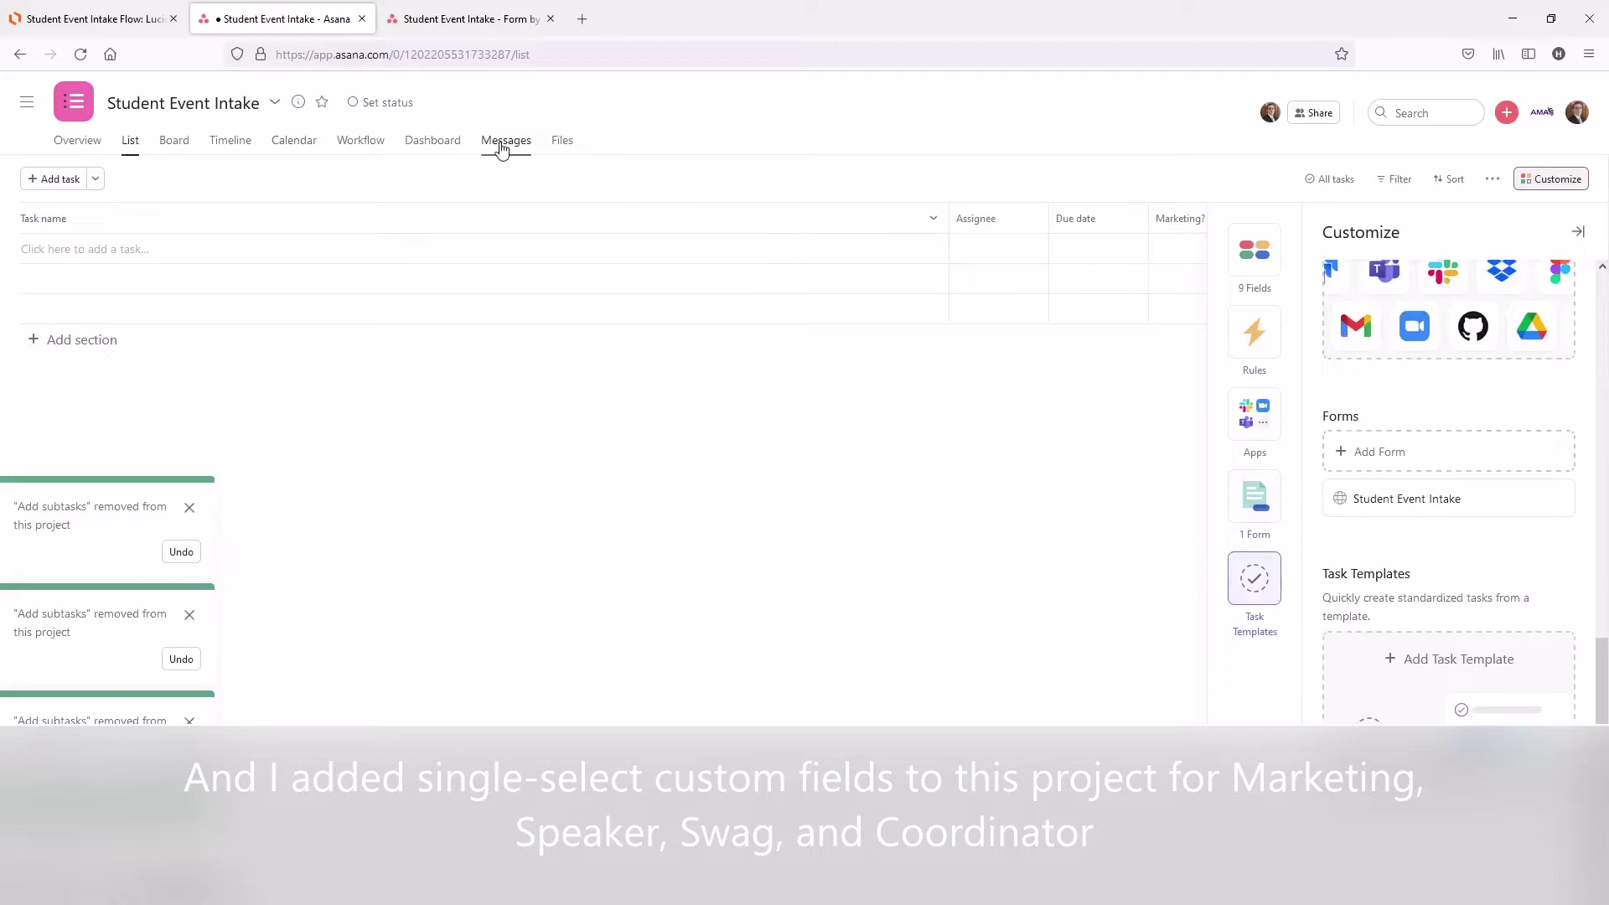
left_click(360, 144)
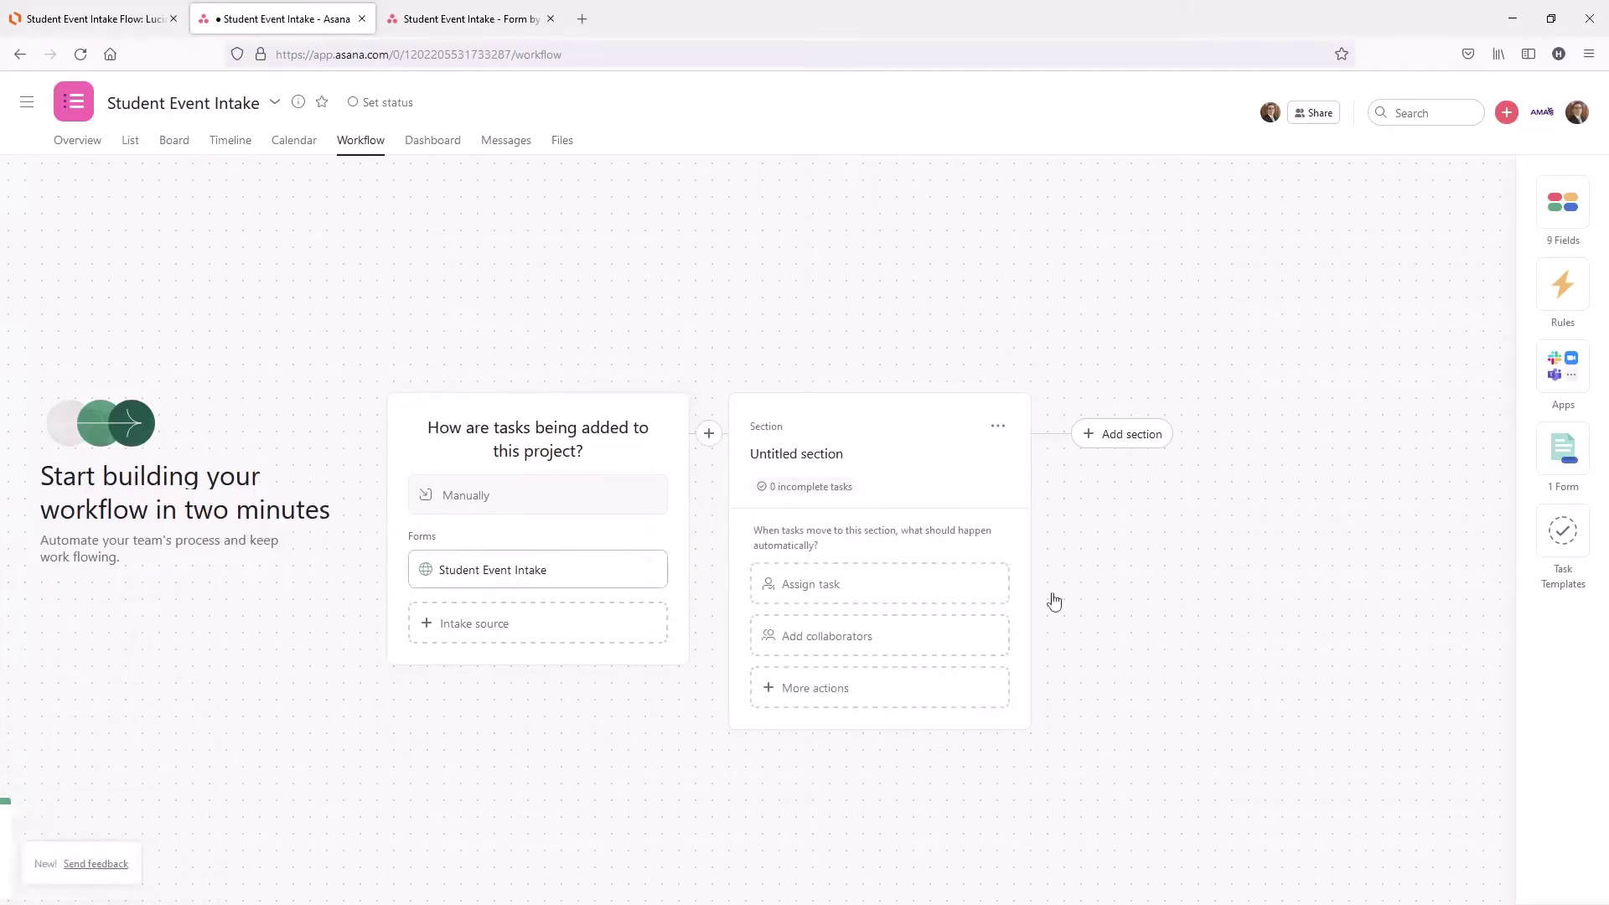
left_click(829, 453)
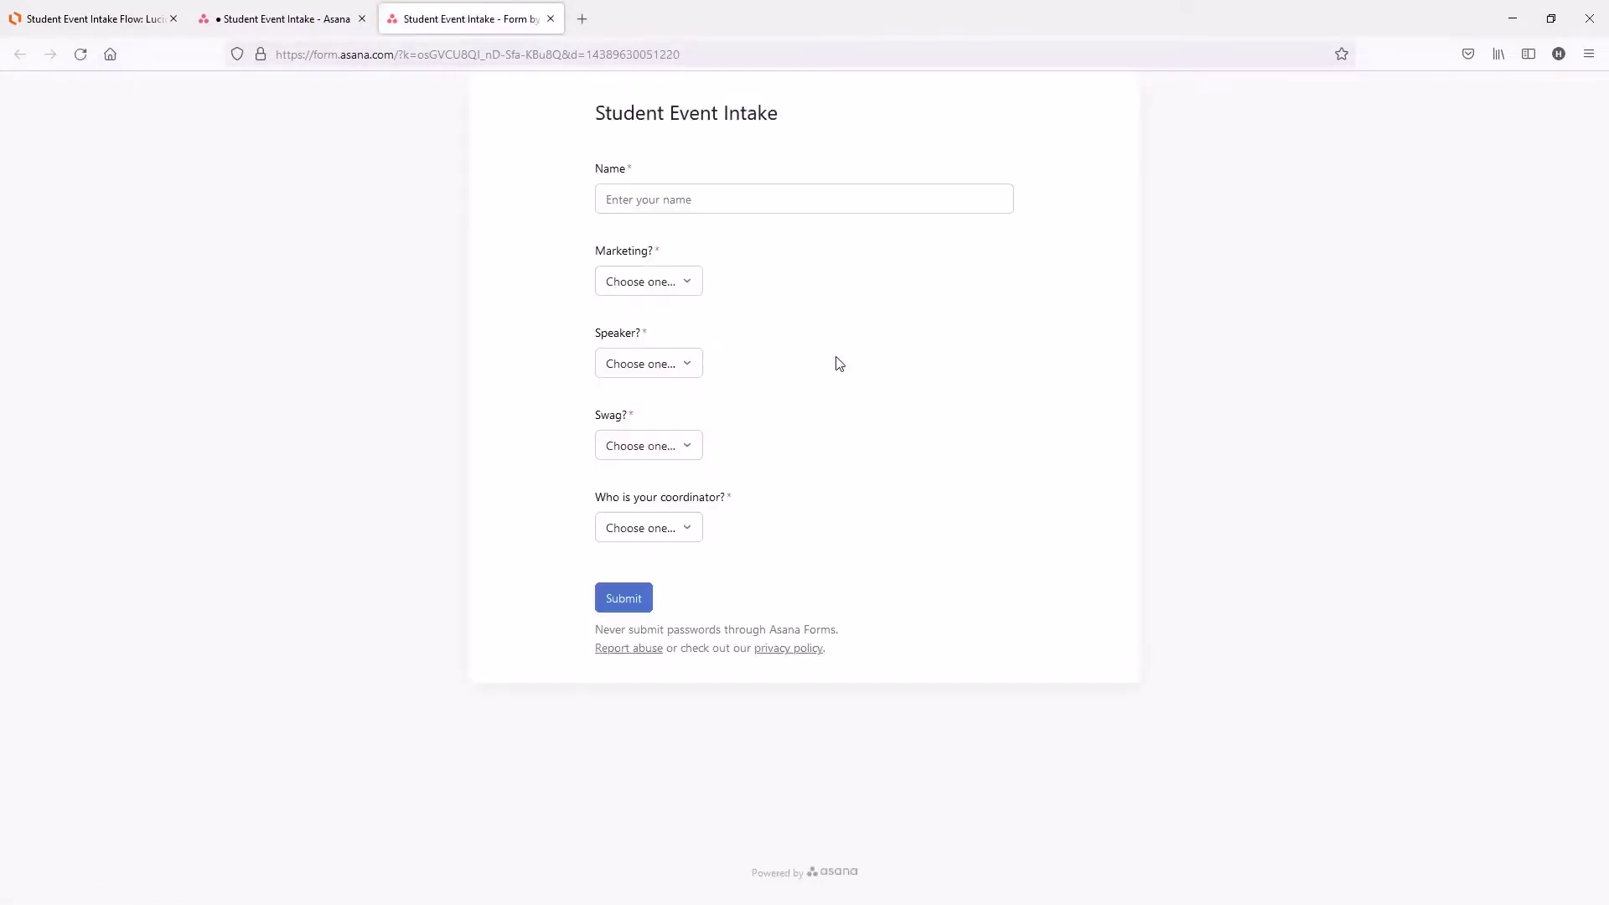
left_click(678, 289)
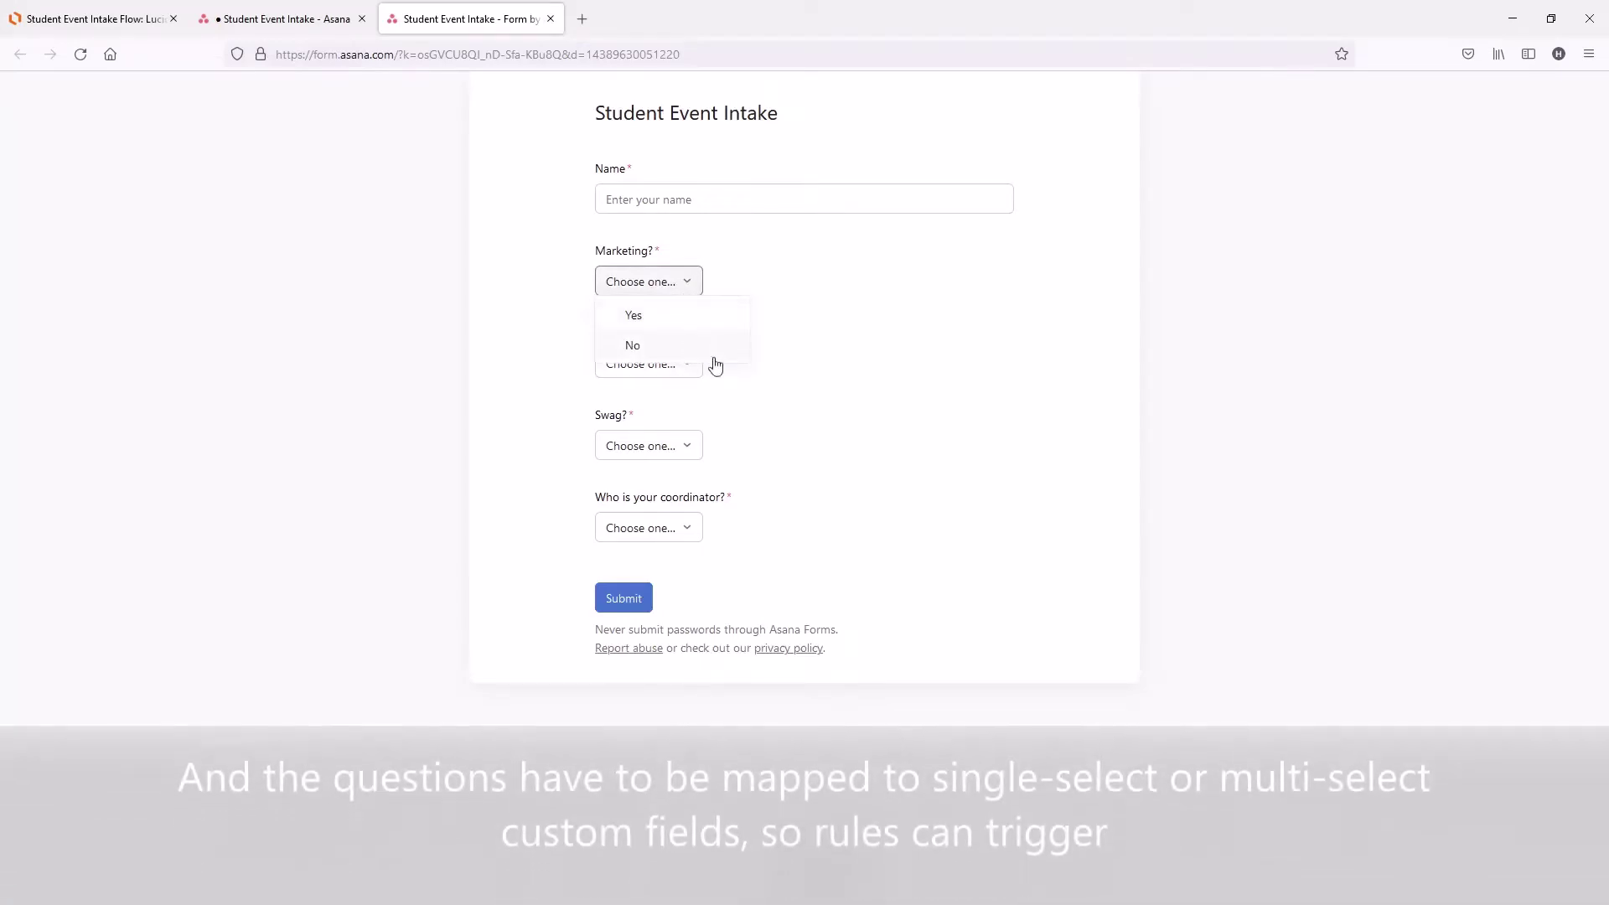
left_click(746, 331)
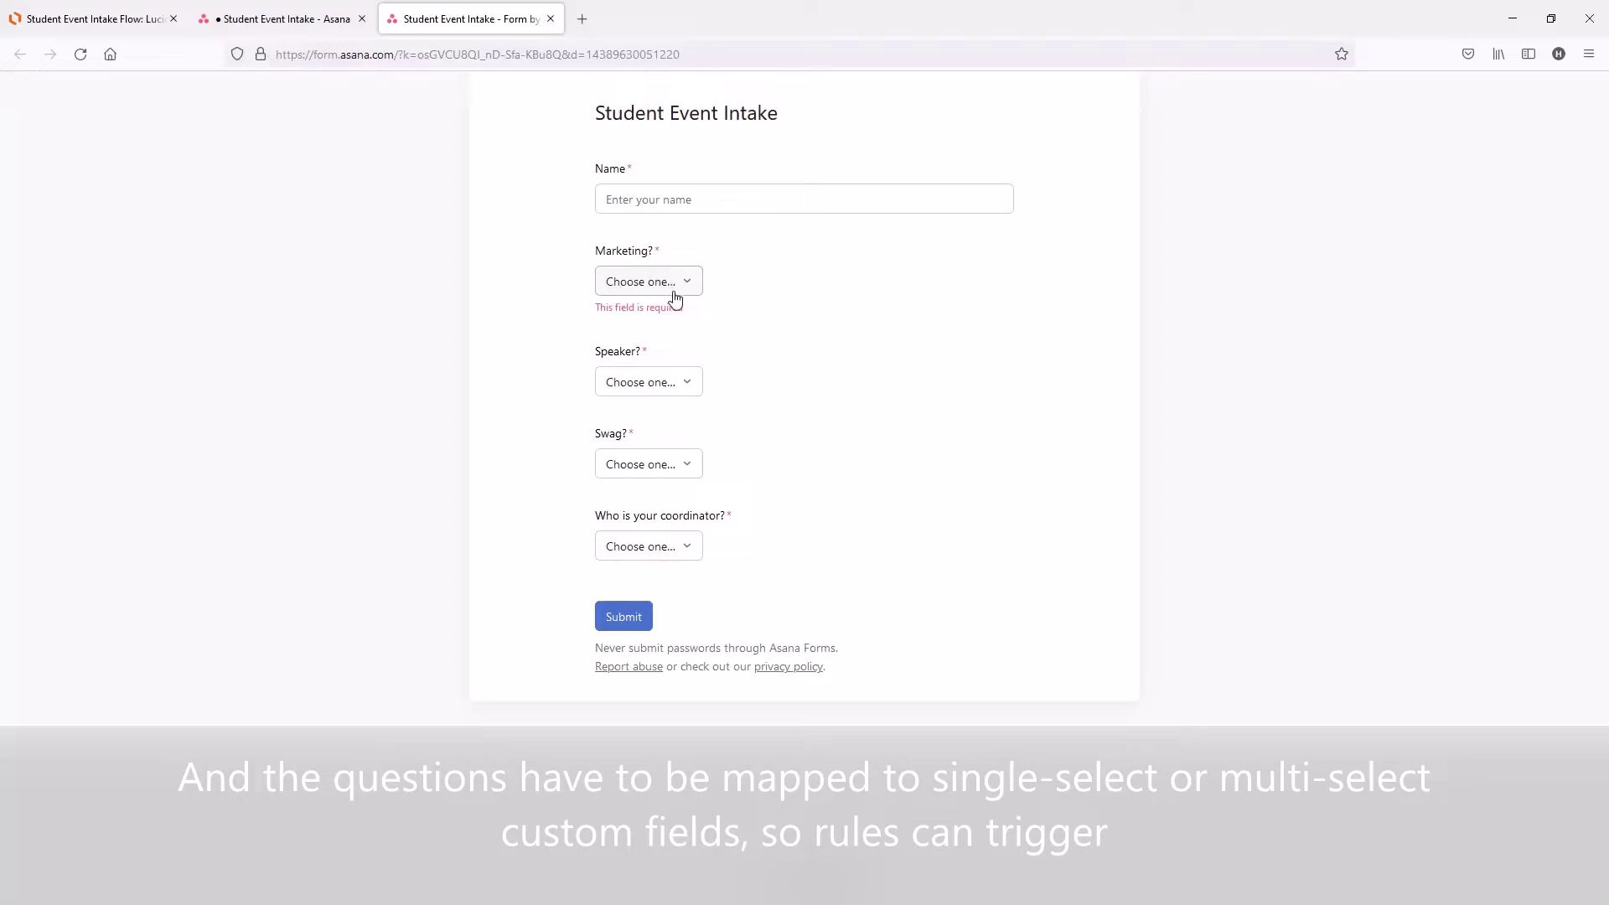
left_click(280, 15)
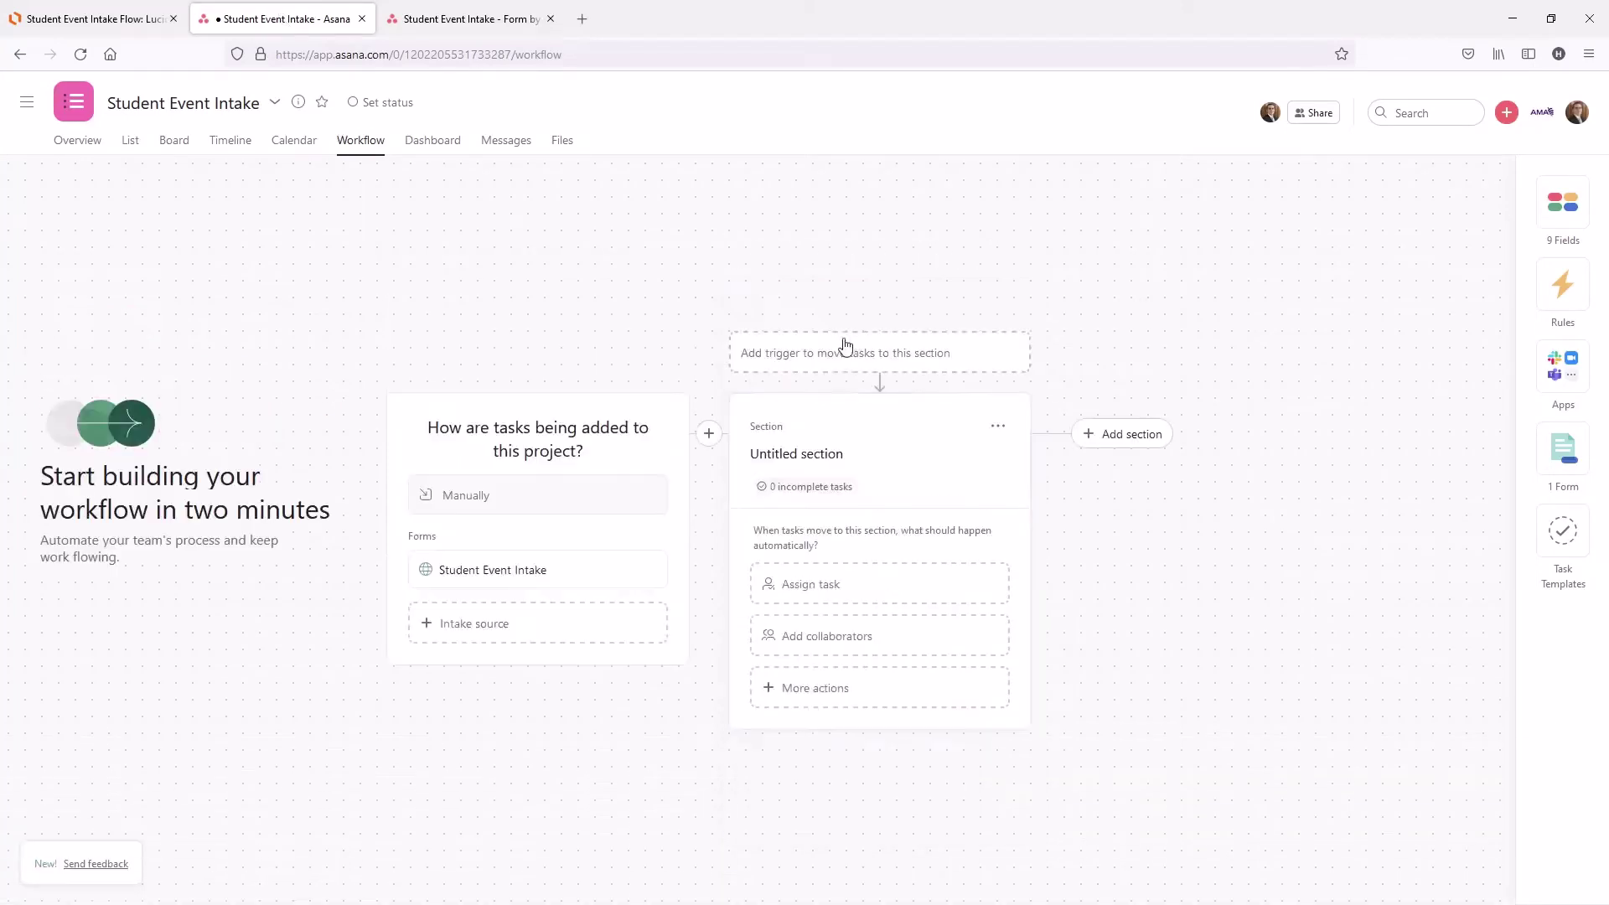
Rename the untitled section (typing 'Mar') and add a Speaker Automation section.
left_click(805, 456)
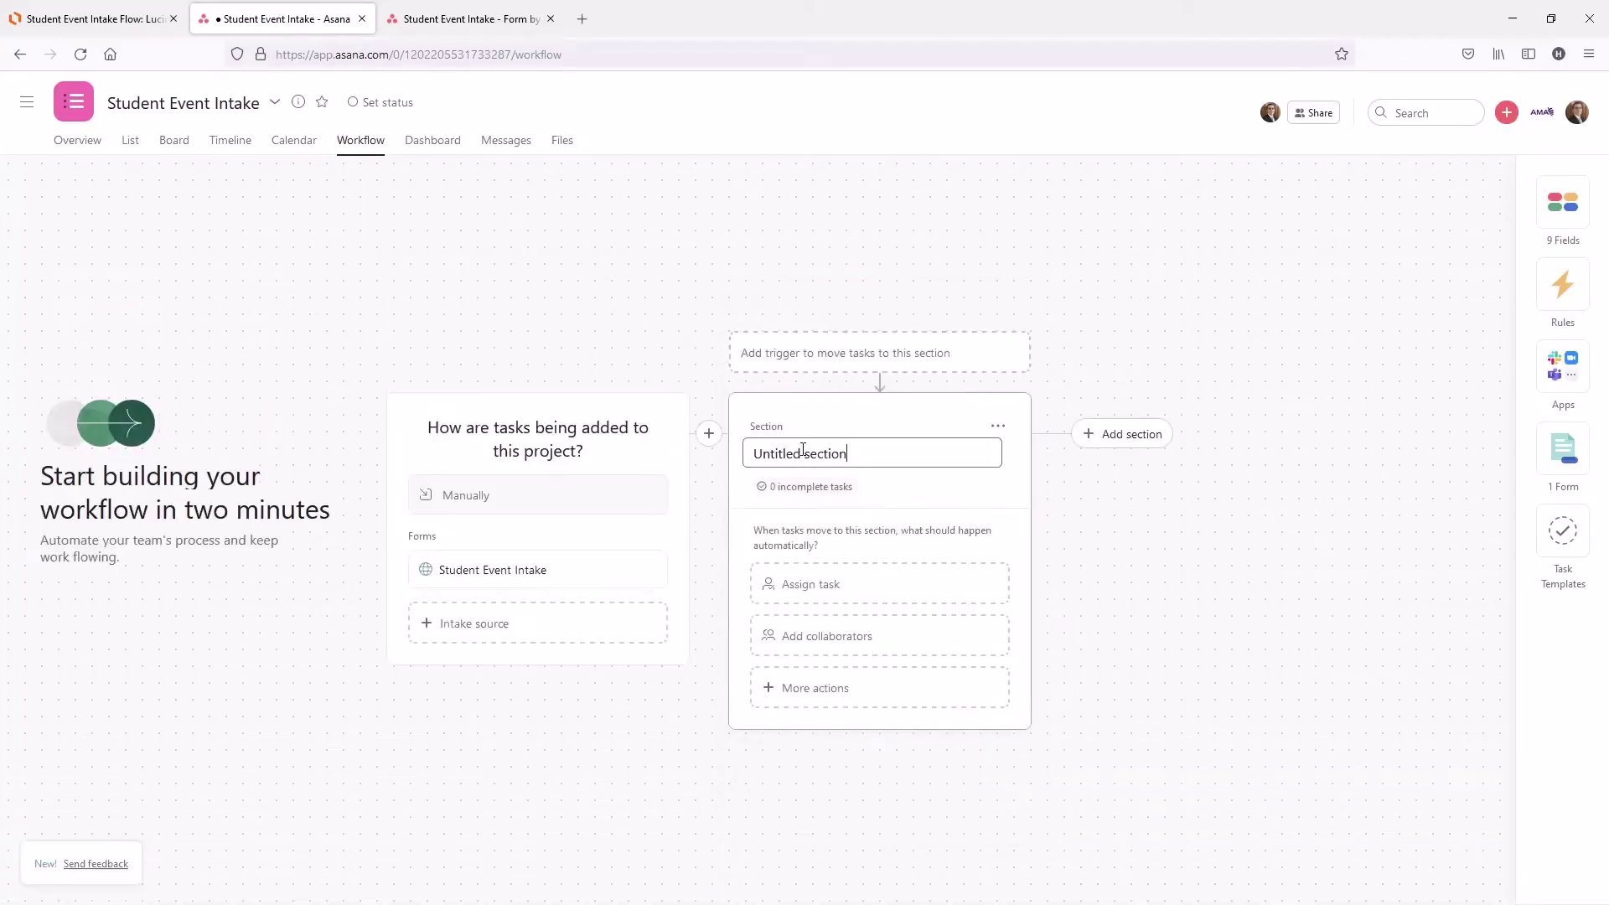
left_click(809, 354)
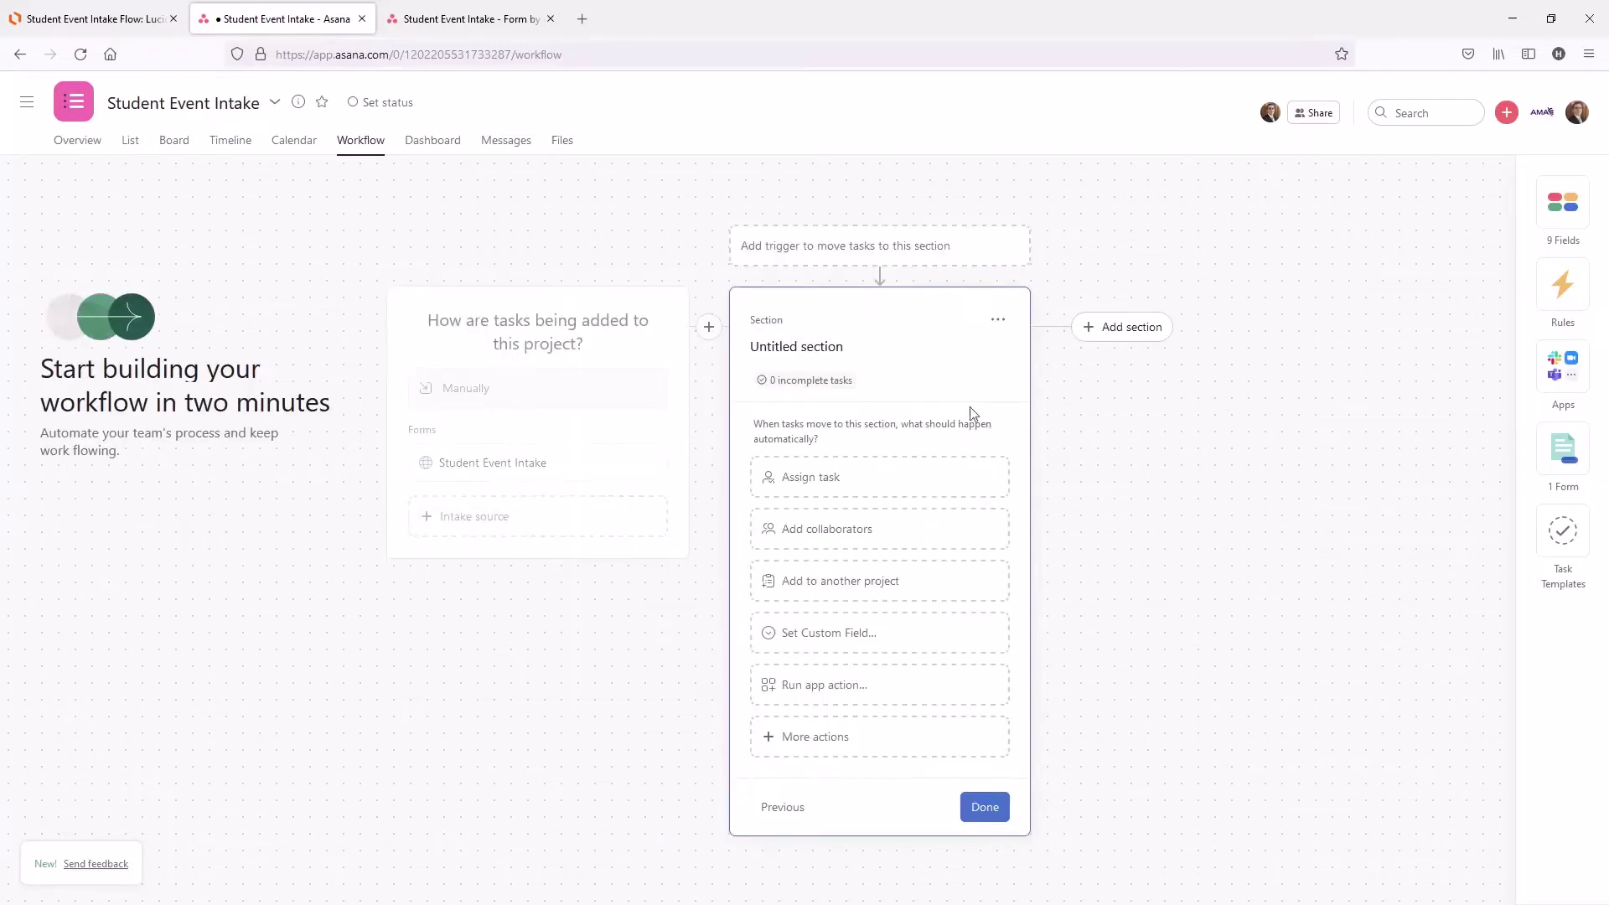
left_click(874, 347)
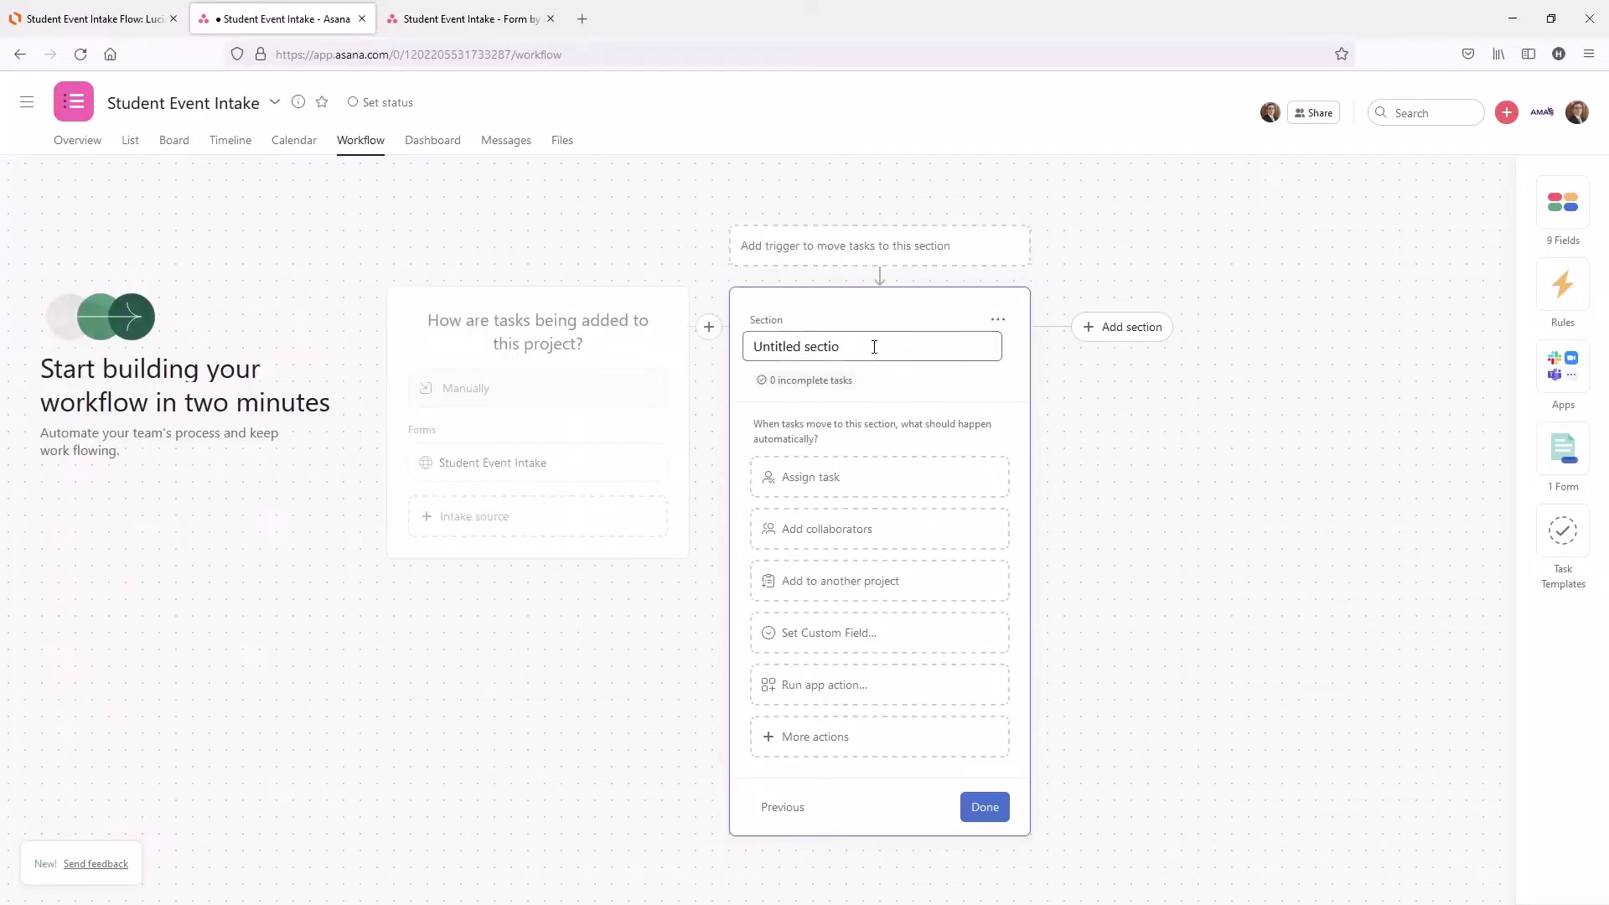
key("BackSpace")
key("BackSpace")
key("BackSpace")
key("BackSpace")
key("BackSpace")
key("BackSpace")
key("BackSpace")
key("BackSpace")
key("BackSpace")
key("BackSpace")
key("BackSpace")
key("BackSpace")
key("BackSpace")
key("BackSpace")
key("BackSpace")
type("Mar")
left_click(1131, 327)
type("Speaker Automation")
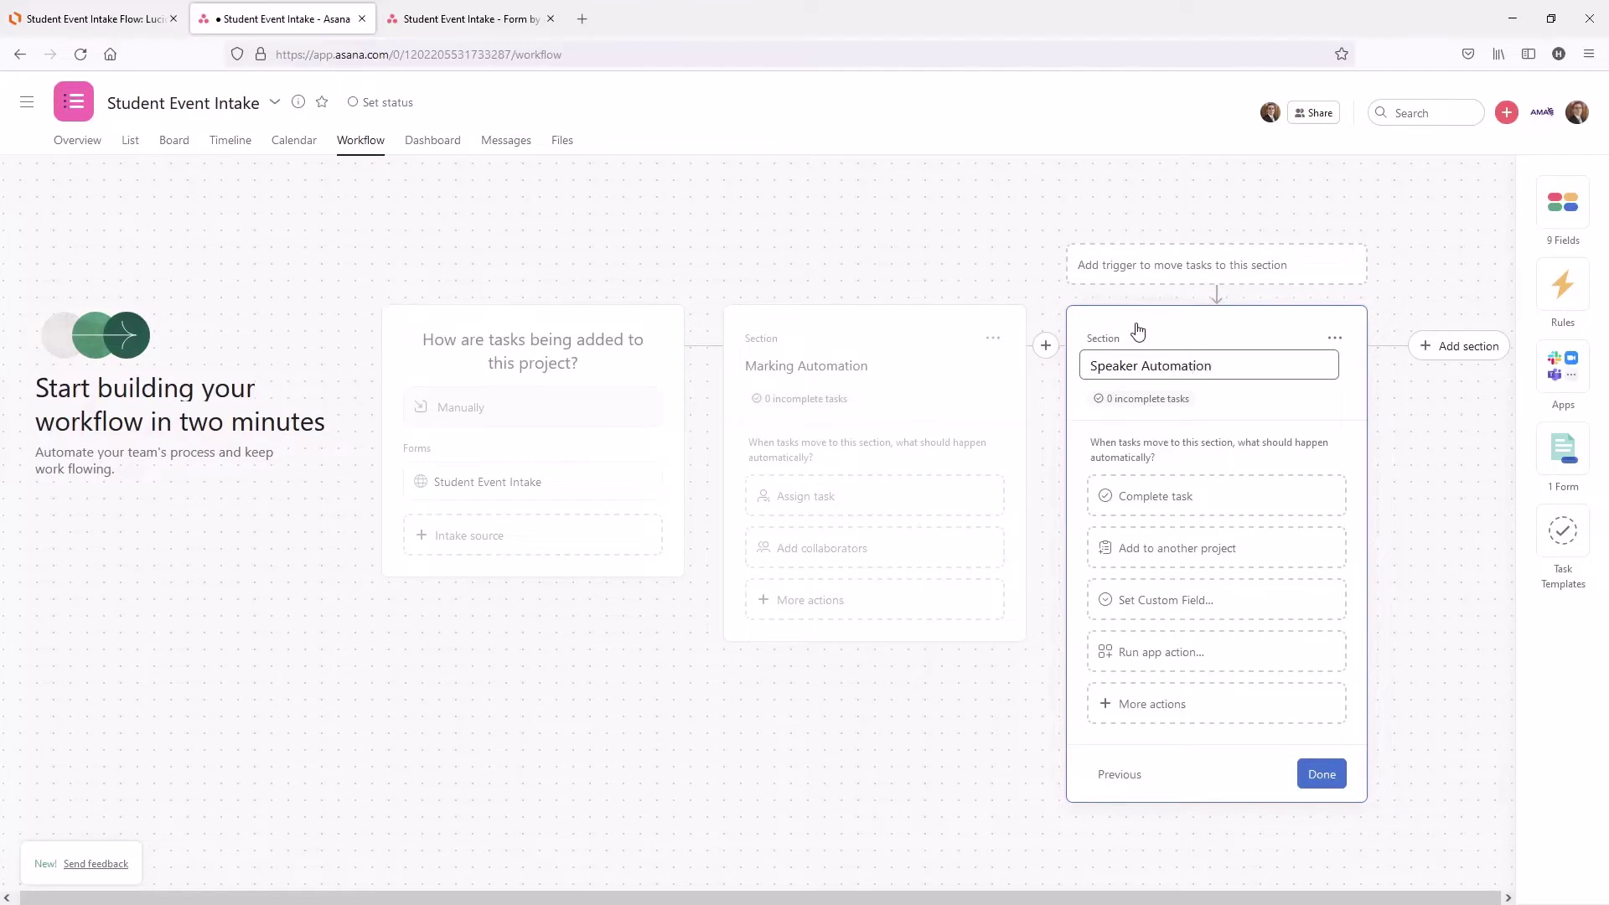
Add sections Swag Automation, Ready for review, In progress and Done.
left_click(1471, 348)
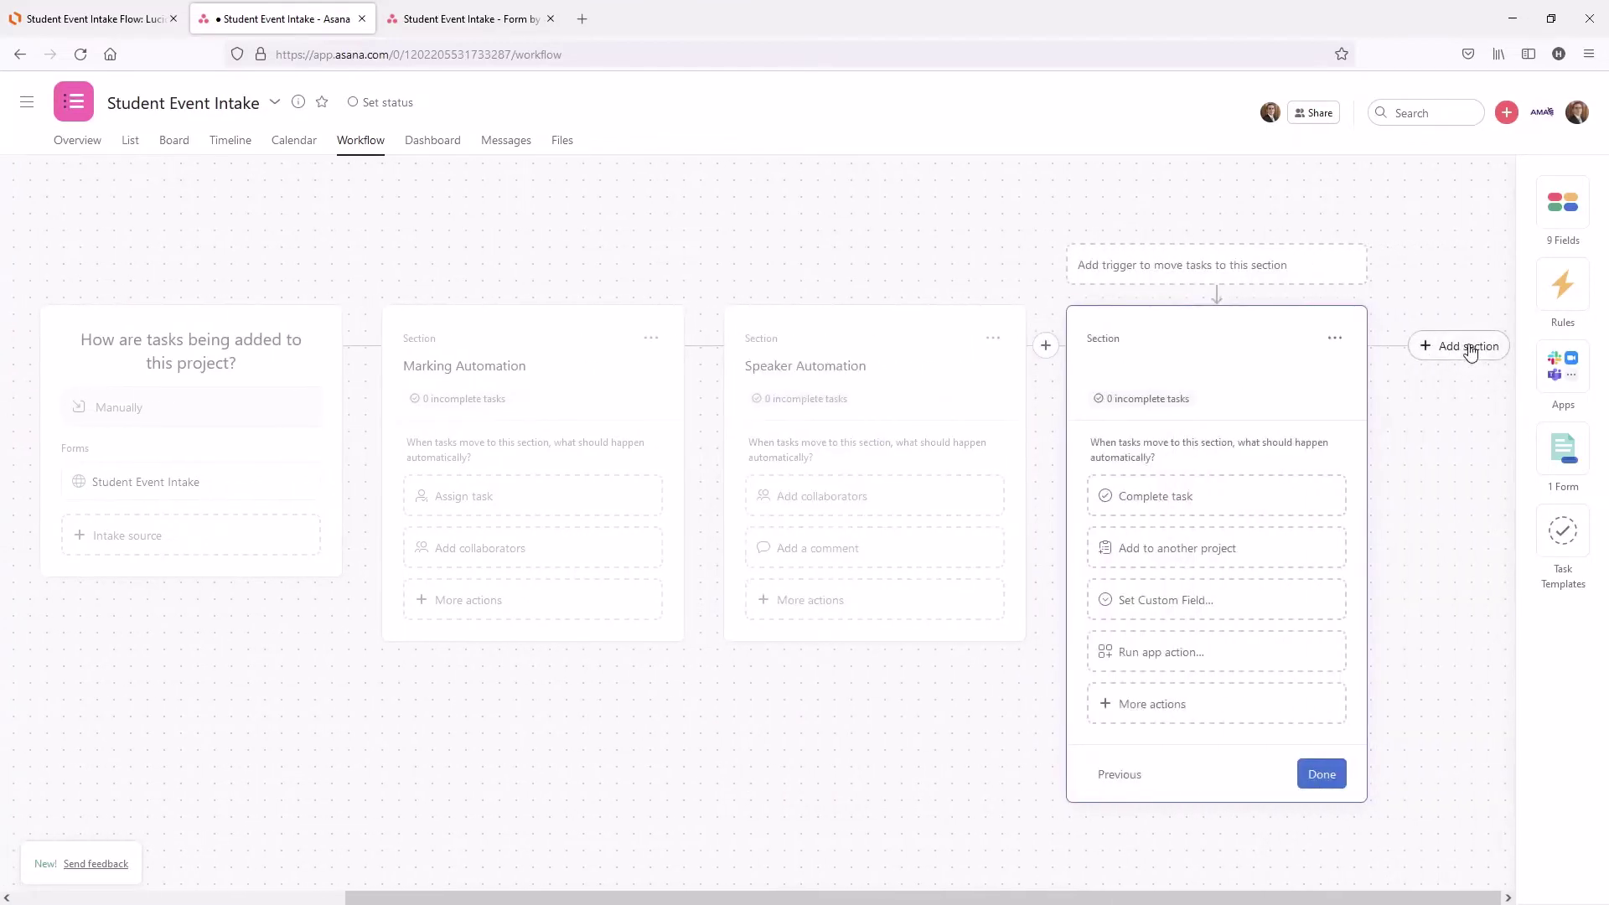
left_click(1130, 367)
type("S")
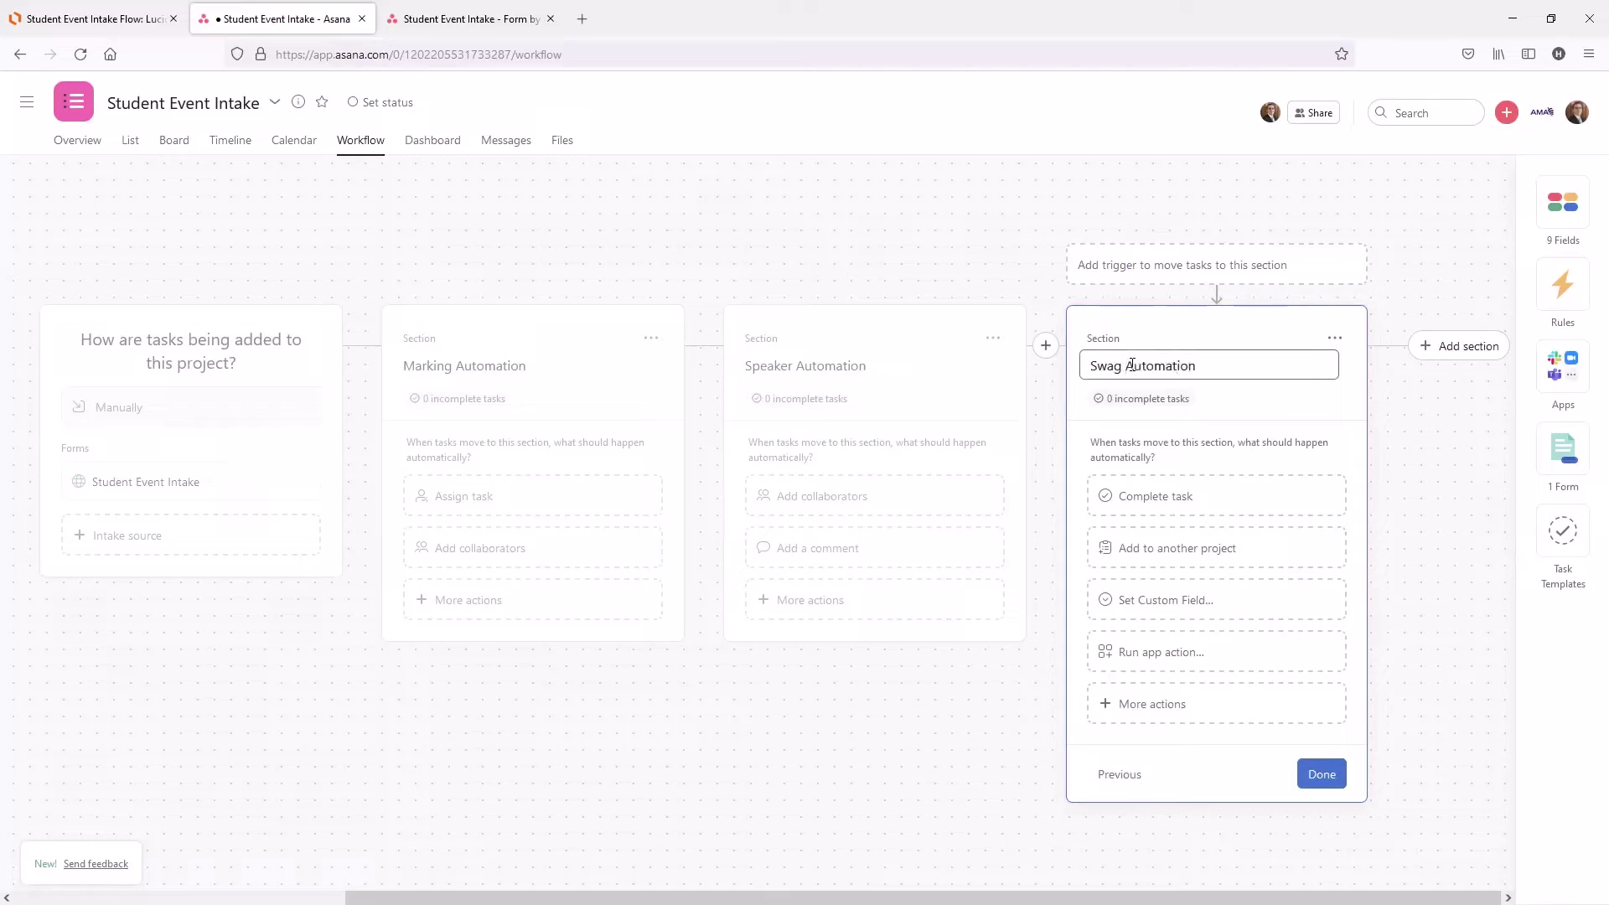
type("wag Automation")
left_click(1440, 348)
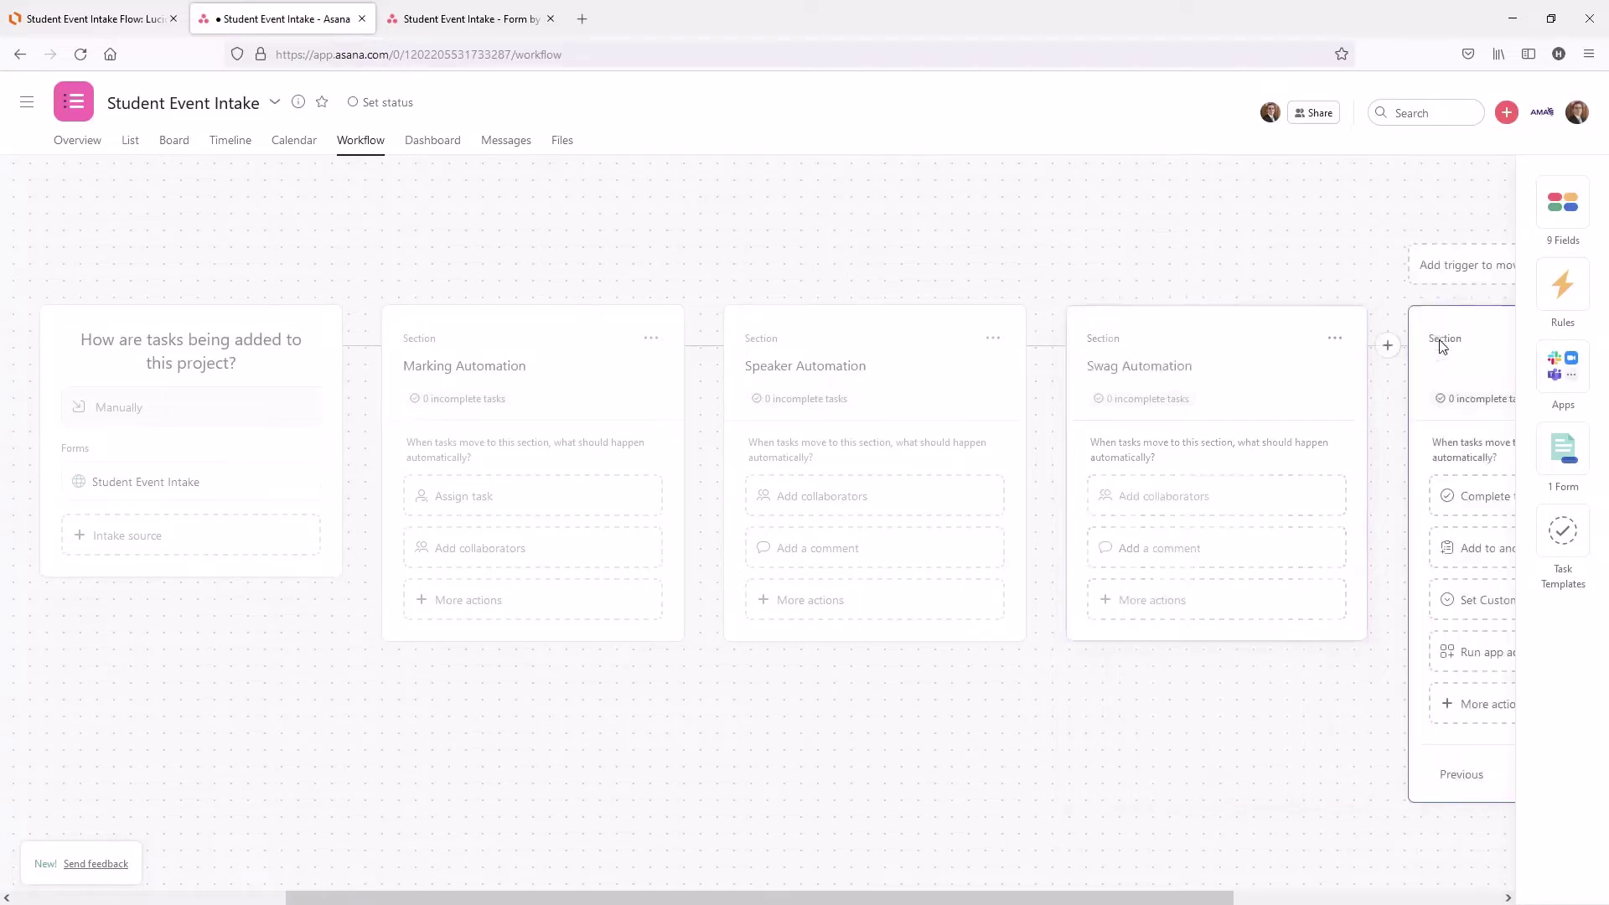
left_click(1184, 358)
type("Ready for review")
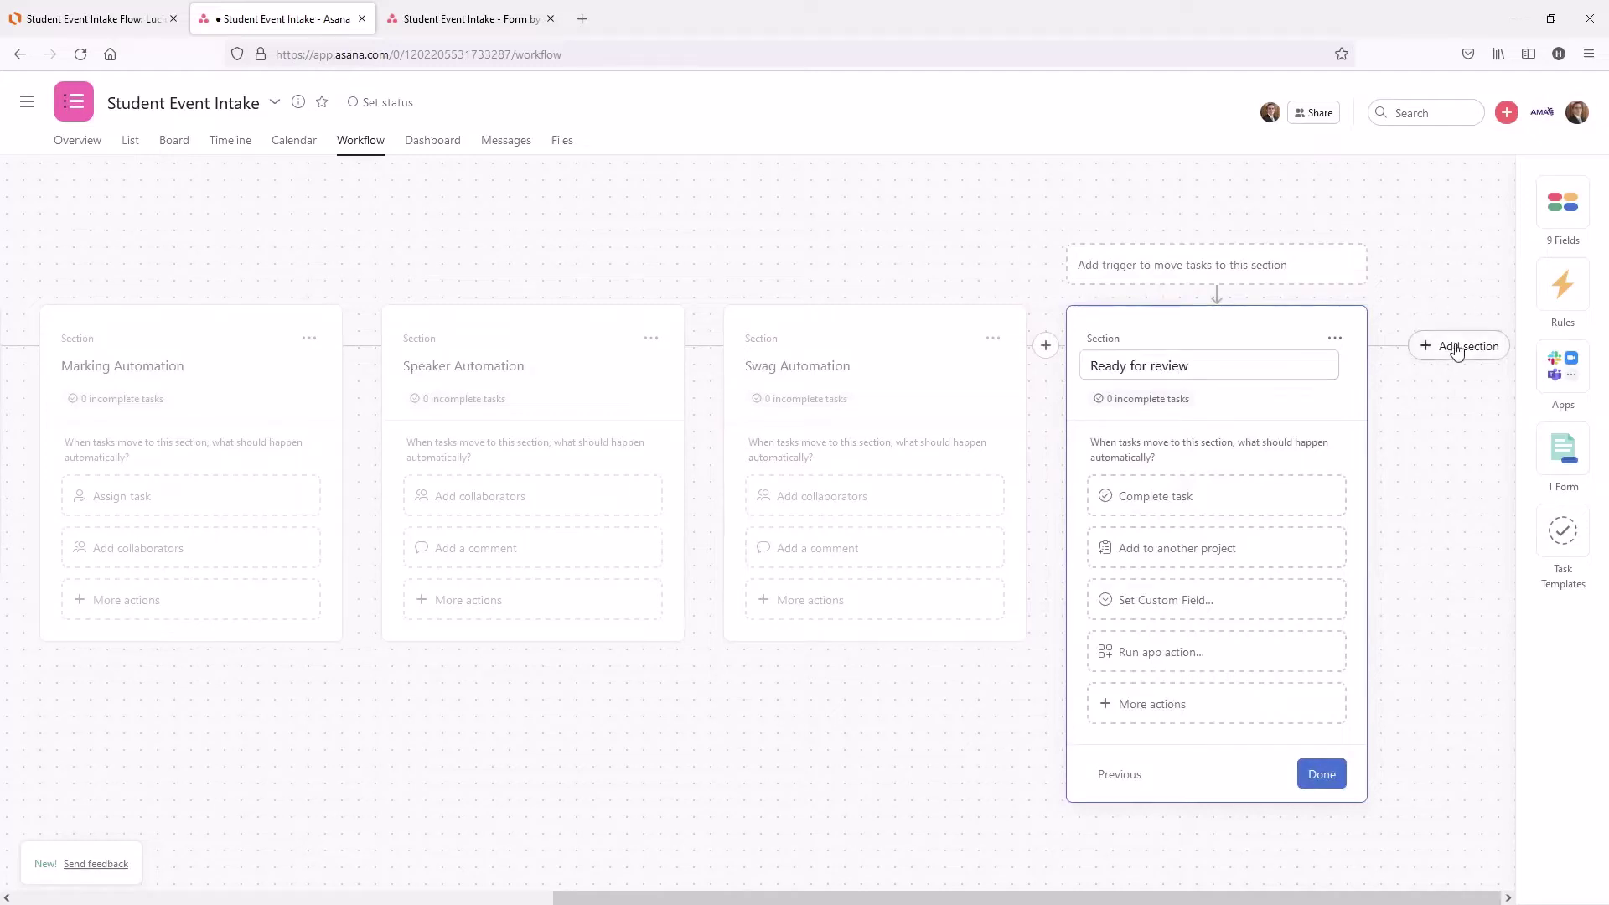
left_click(1461, 347)
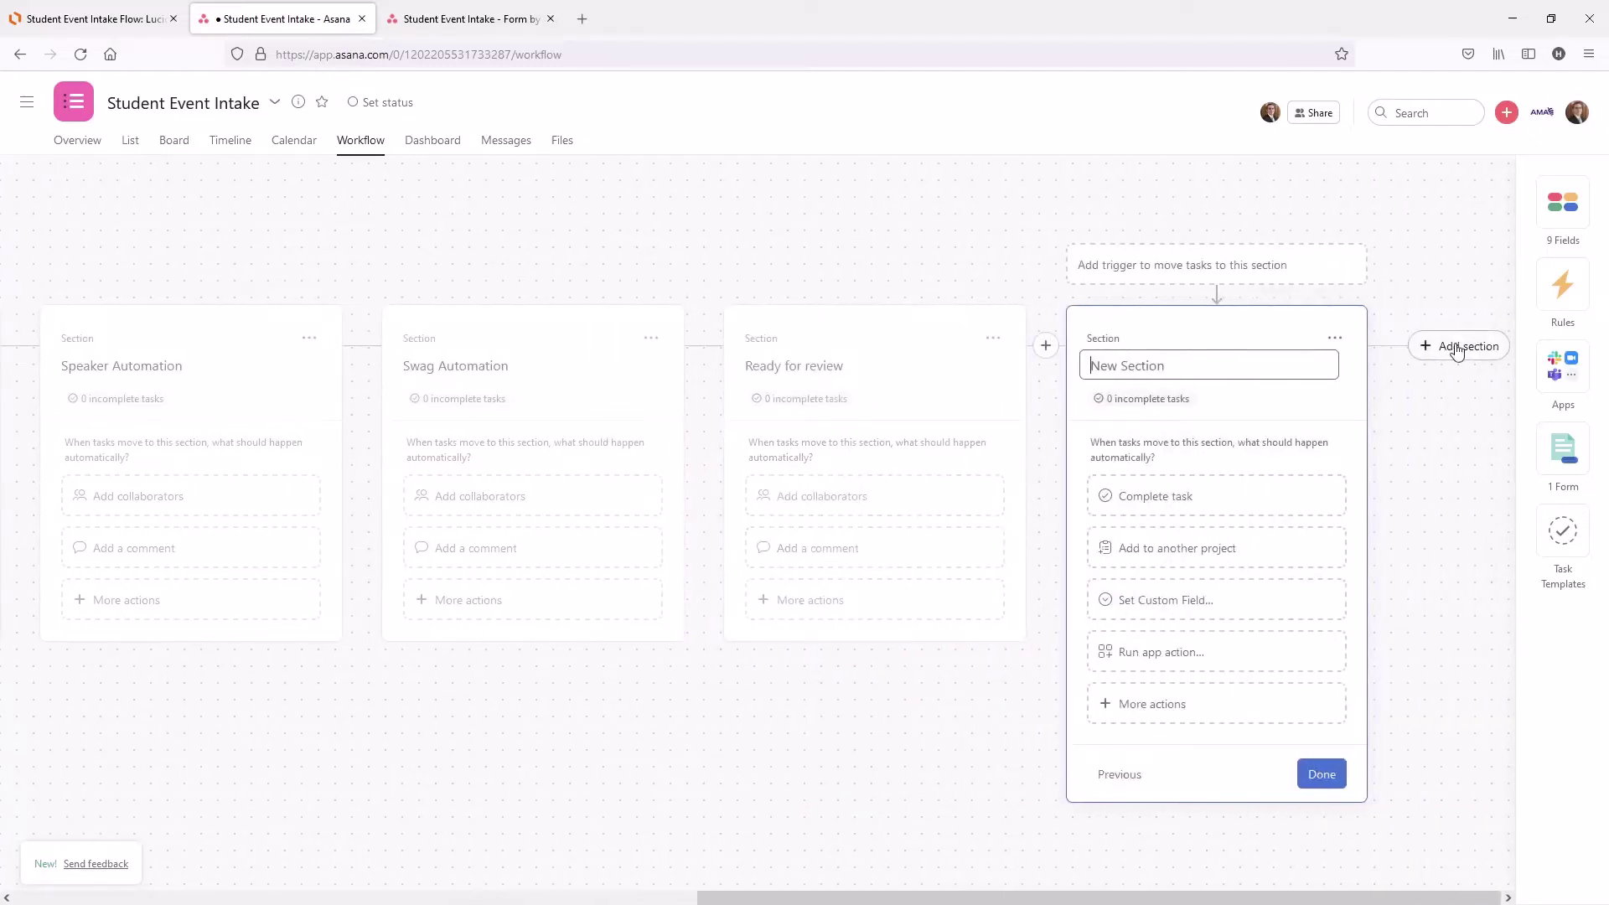
type("In progress")
left_click(1459, 348)
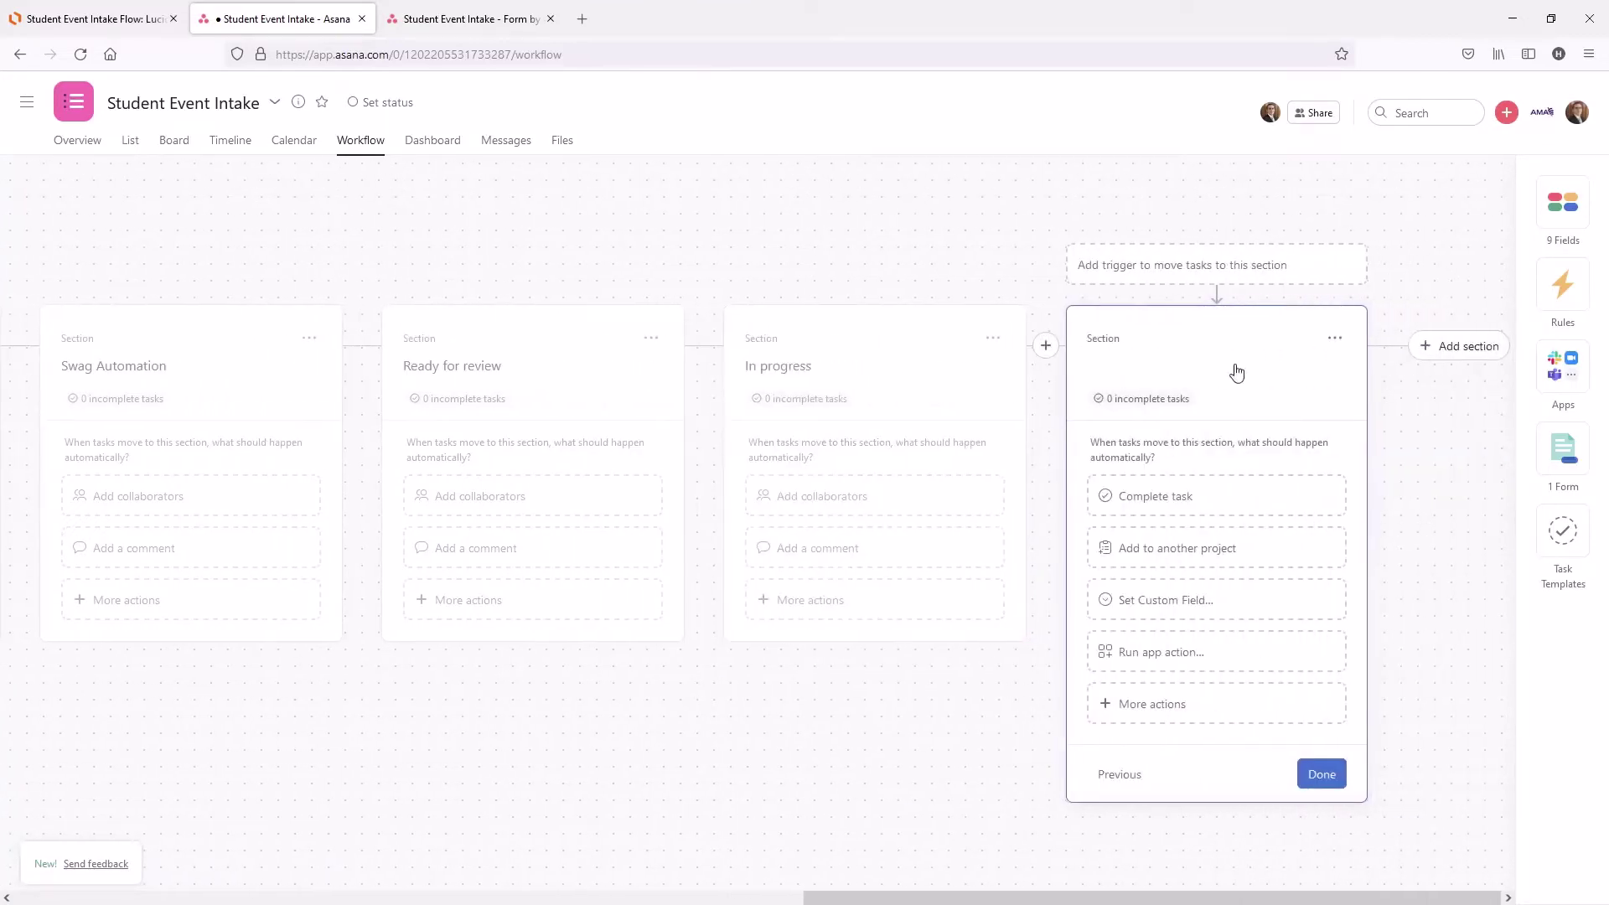
type("Done")
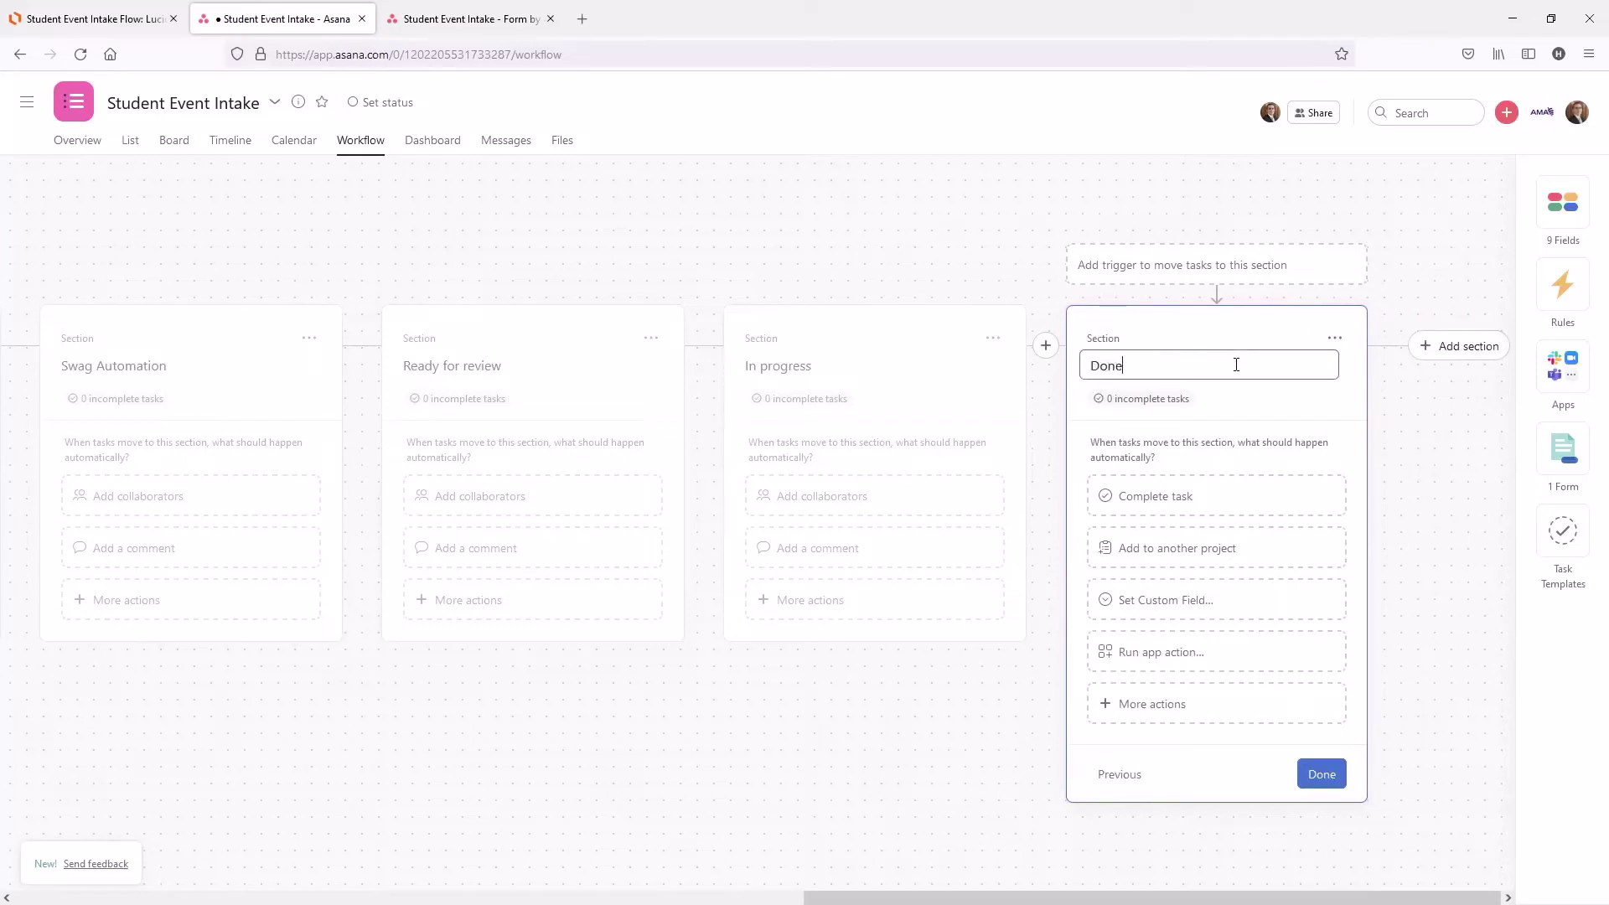
left_click(1382, 460)
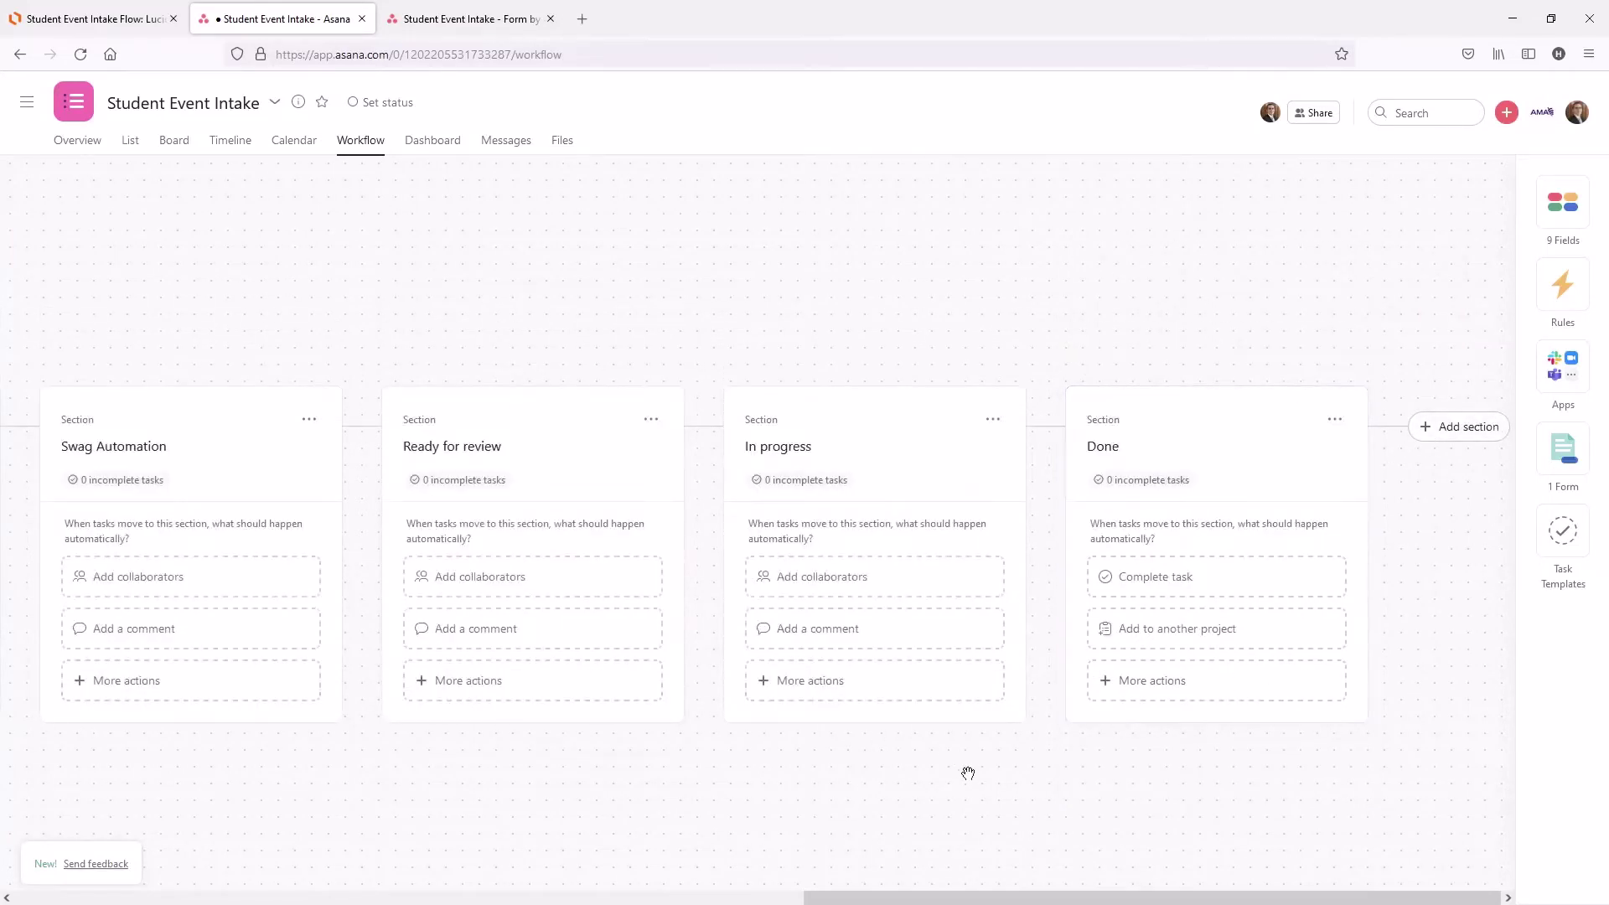
Create the project's first rule: tasks marked complete move into the Done section.
scroll(864, 889, "left", 3)
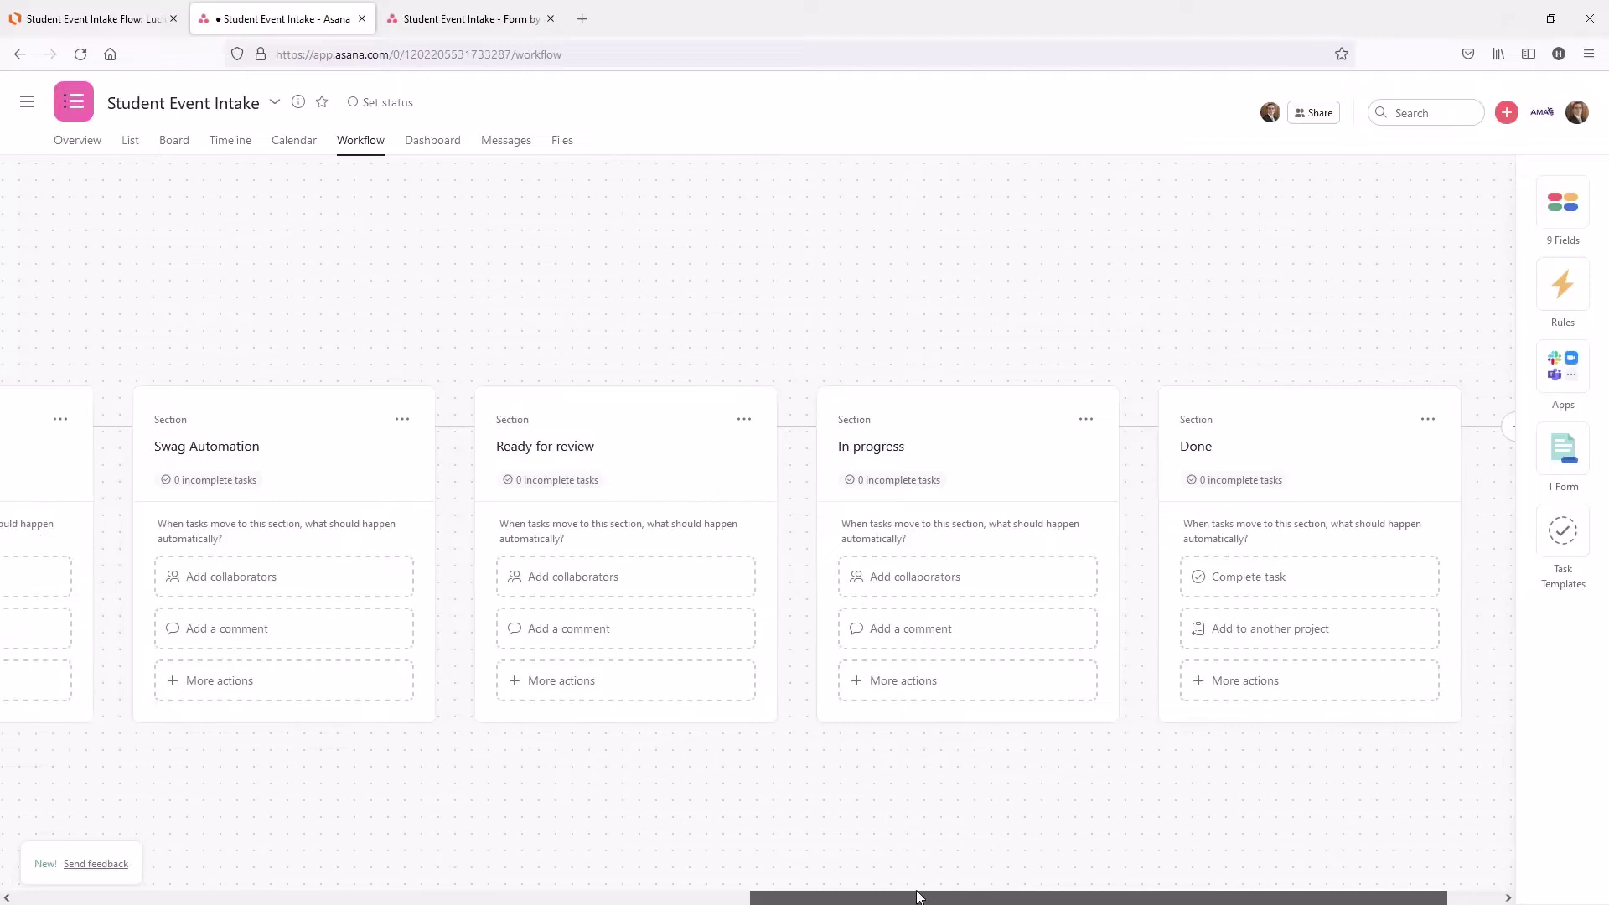
mouse_move(1311, 381)
left_click(1332, 348)
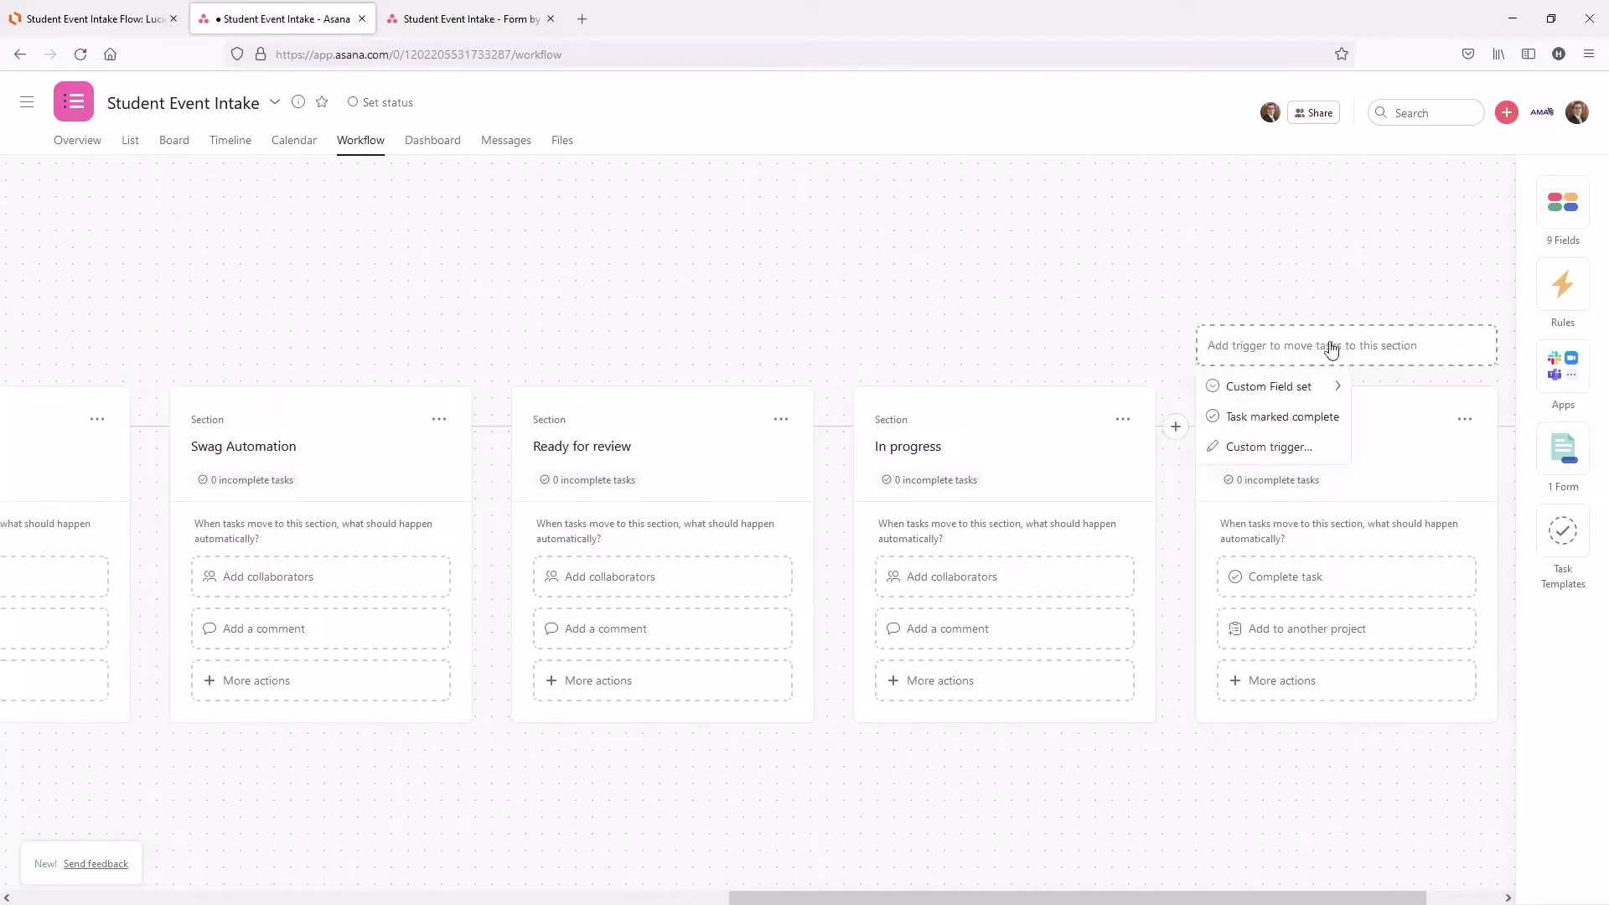
left_click(1294, 448)
left_click(1208, 126)
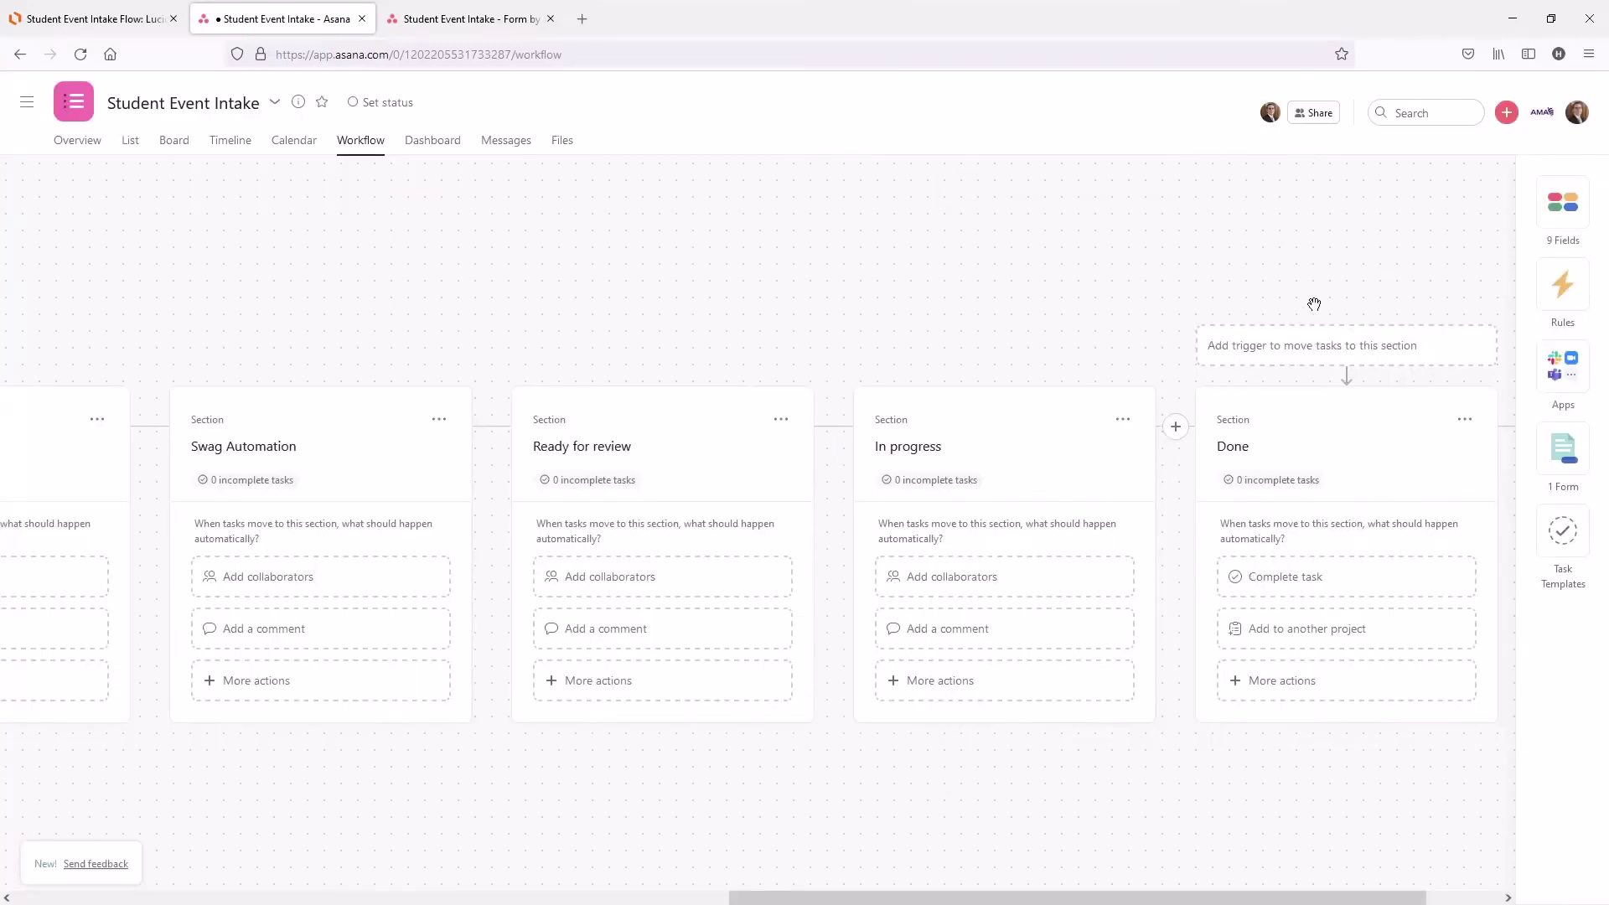
left_click(1314, 351)
left_click(1242, 418)
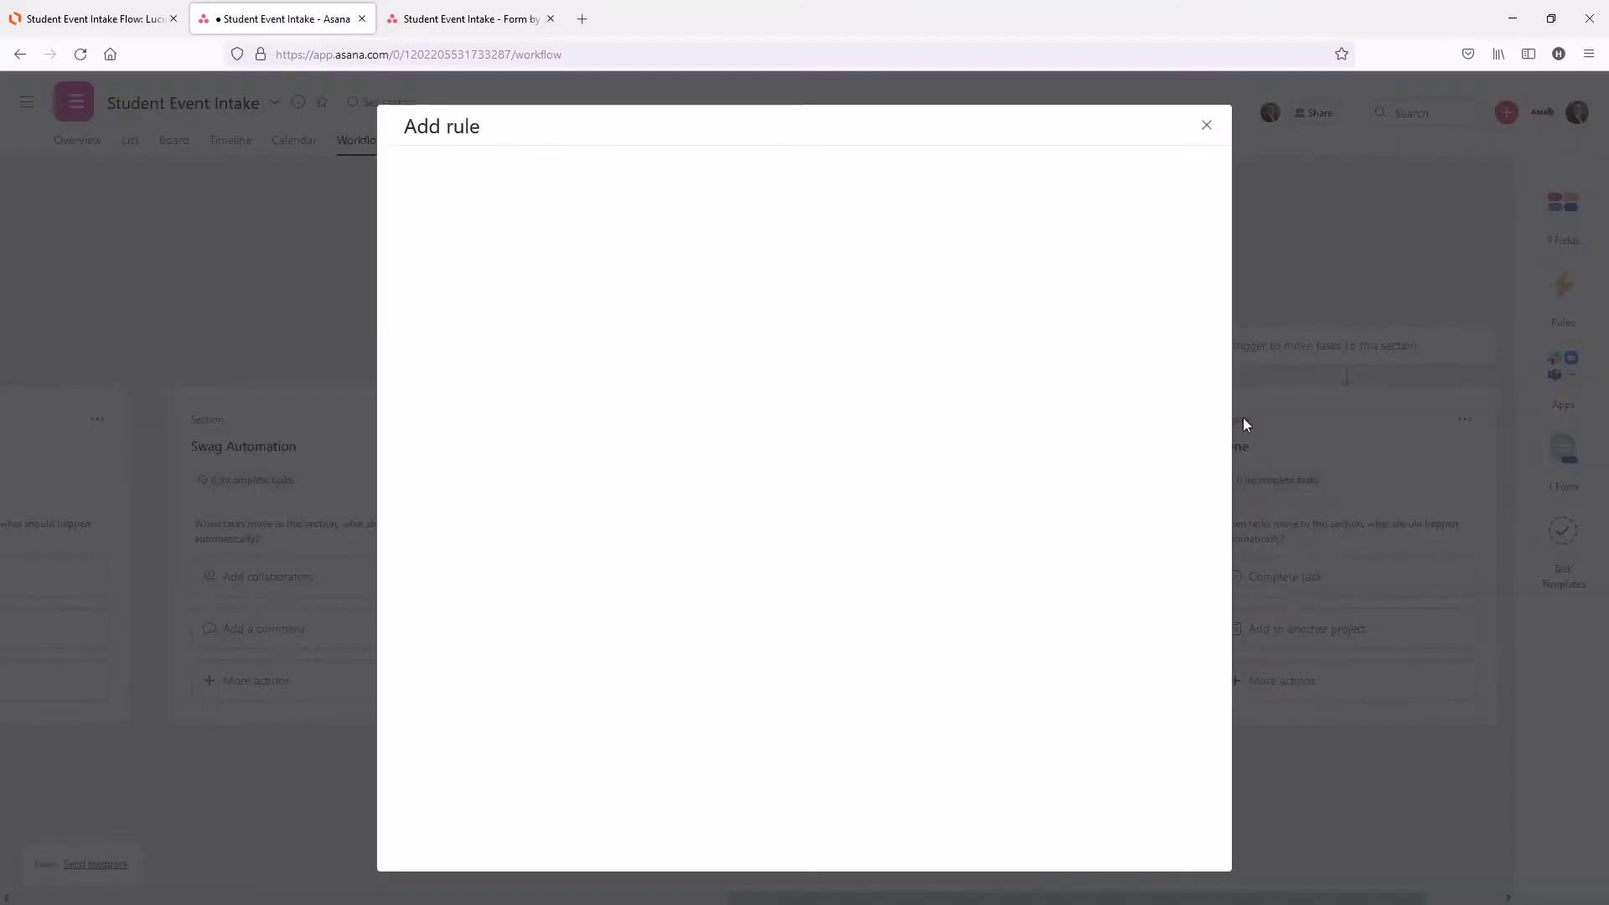
left_click(1185, 845)
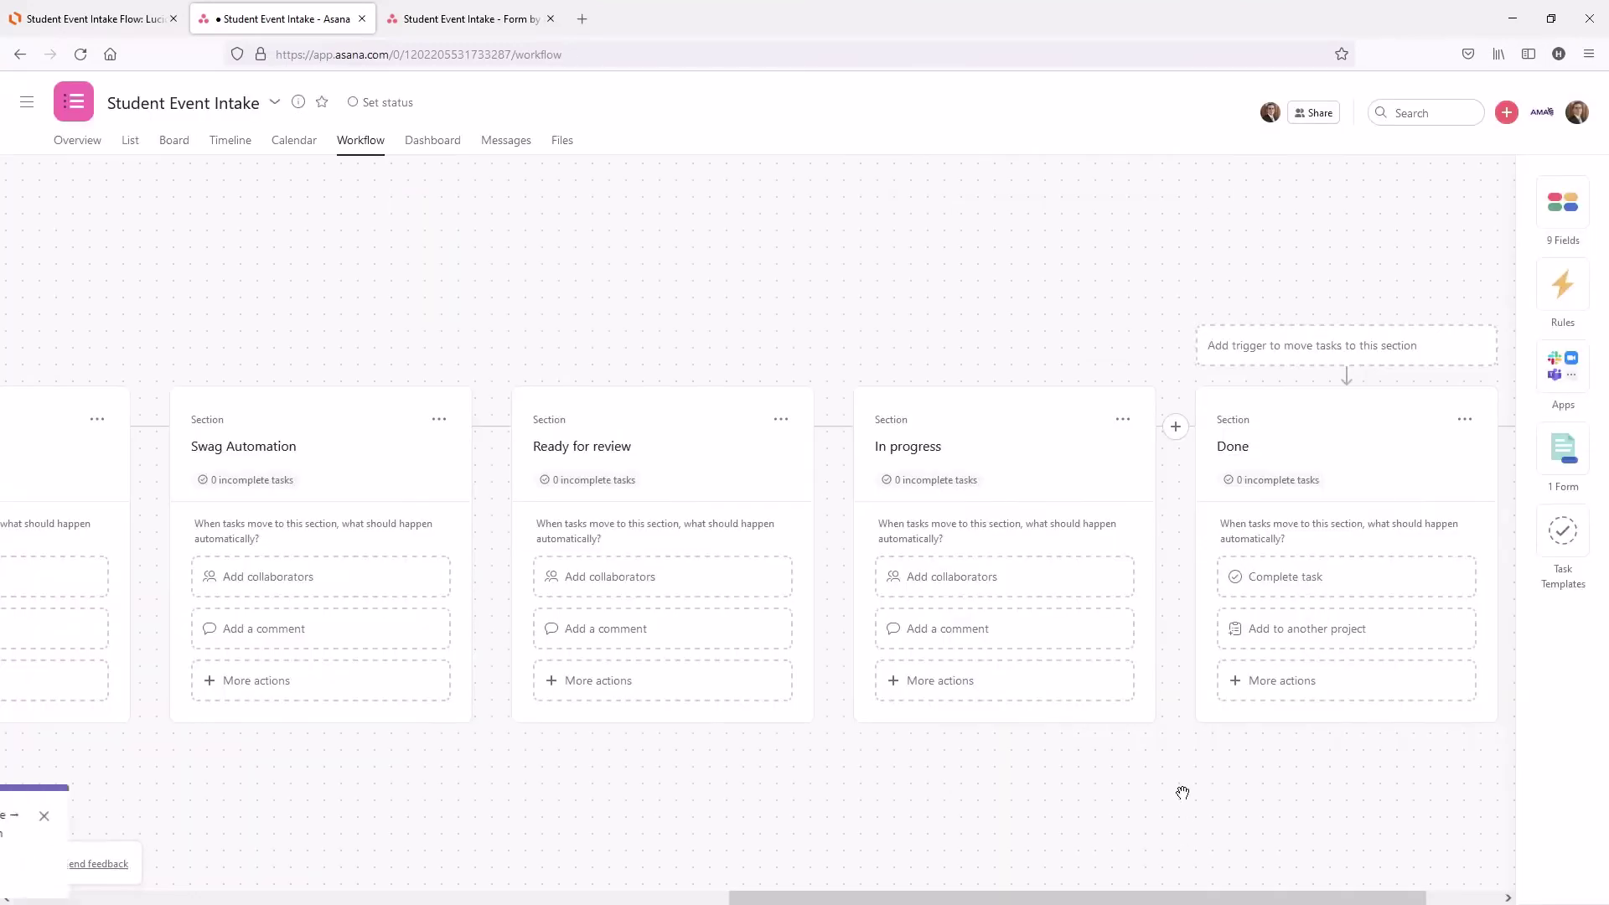
left_click_drag(841, 790, 1368, 766)
left_click_drag(769, 769, 987, 765)
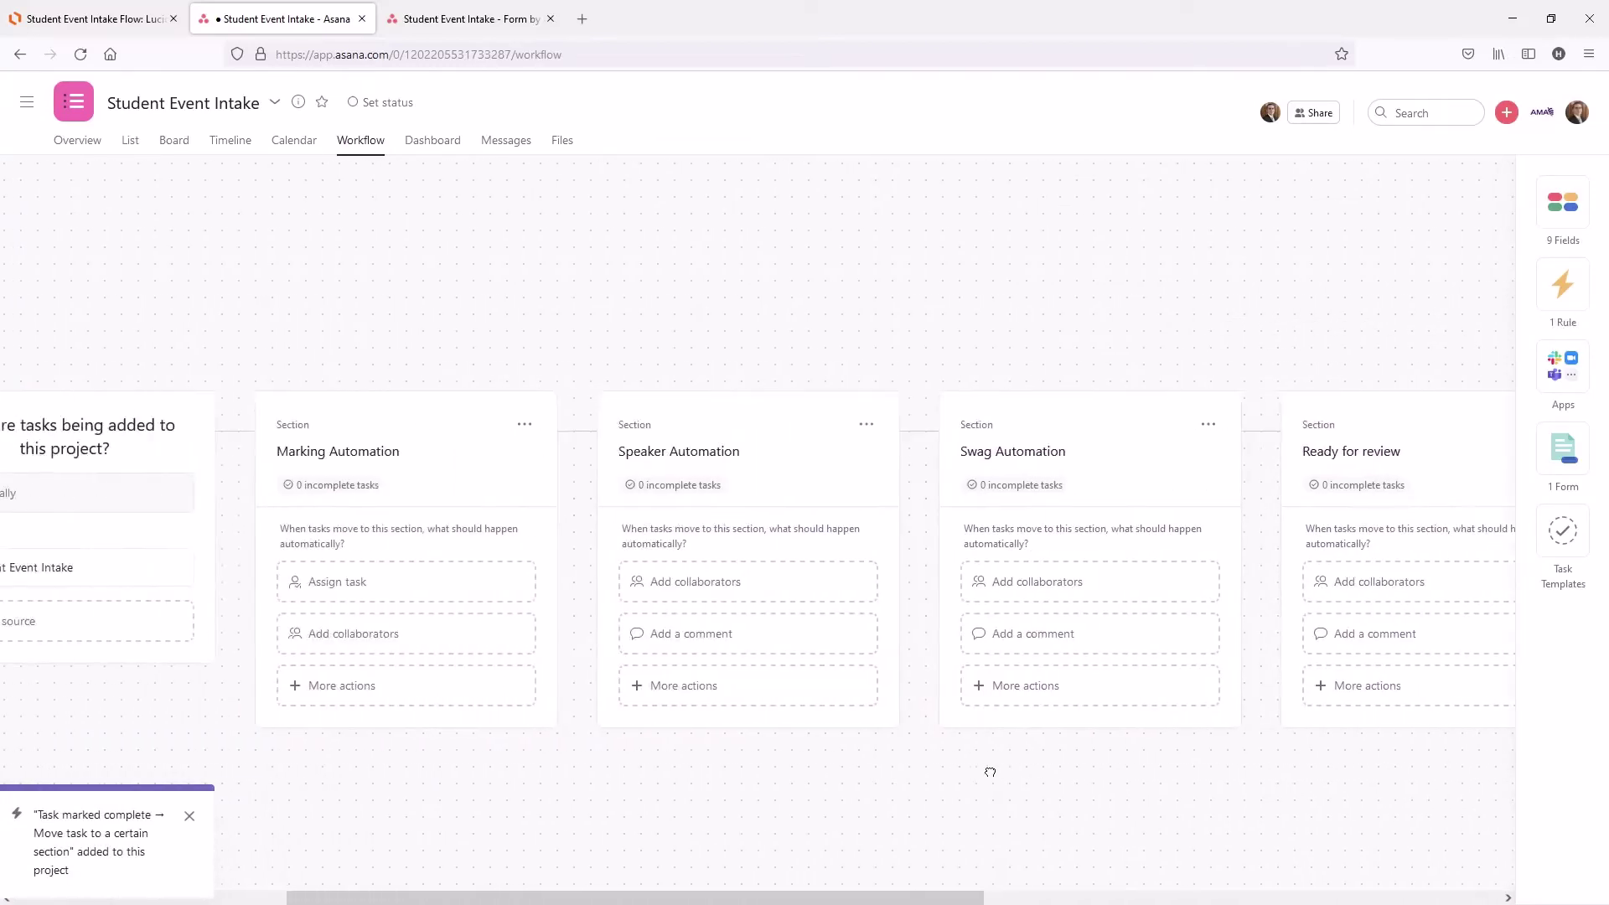
left_click_drag(505, 771, 704, 775)
mouse_move(445, 775)
left_mouse_down()
mouse_move(590, 772)
mouse_move(470, 767)
left_mouse_up()
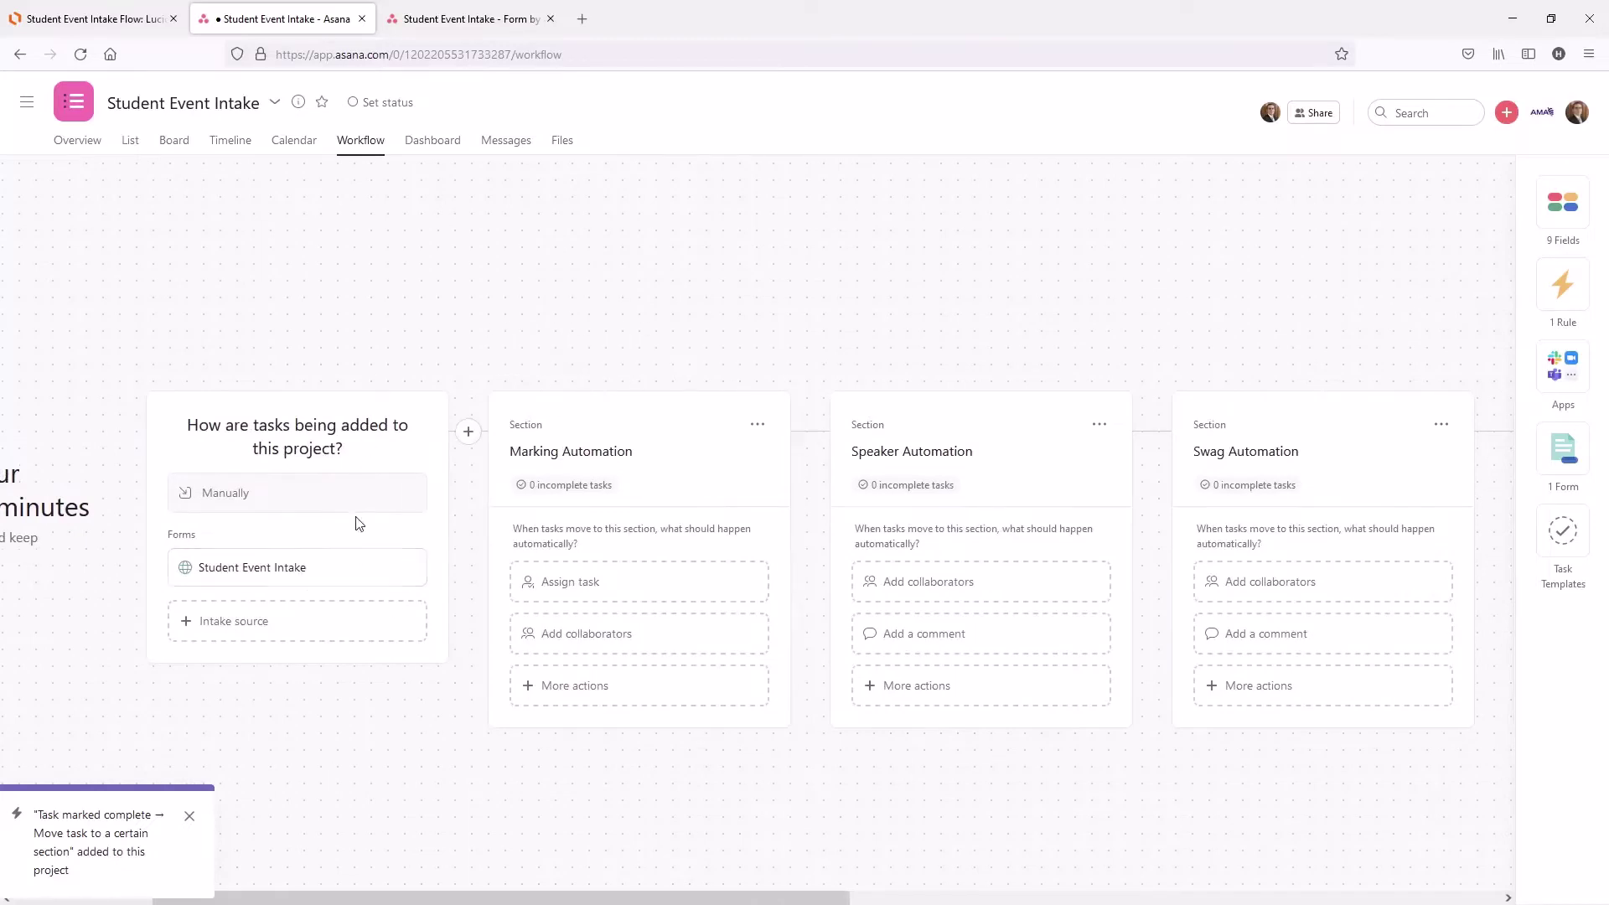
Create a Marking Automation rule triggered by 'Task added to this project', the second rule.
mouse_move(579, 393)
left_click(600, 357)
left_click(605, 367)
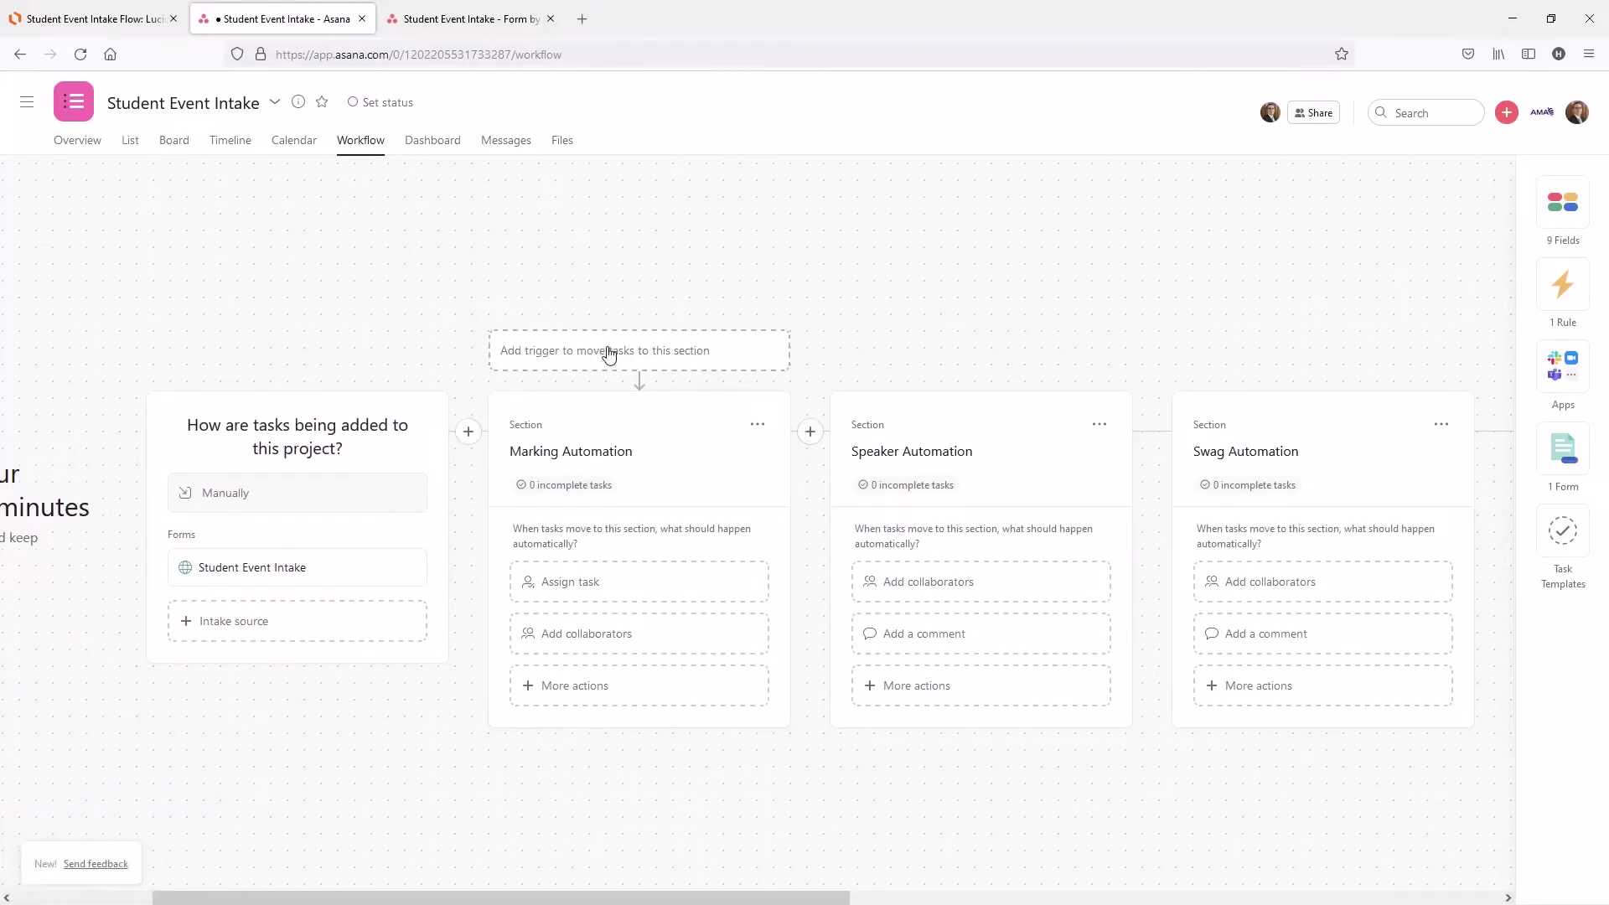
mouse_move(1023, 296)
left_mouse_down()
mouse_move(779, 294)
mouse_move(1020, 295)
left_mouse_up()
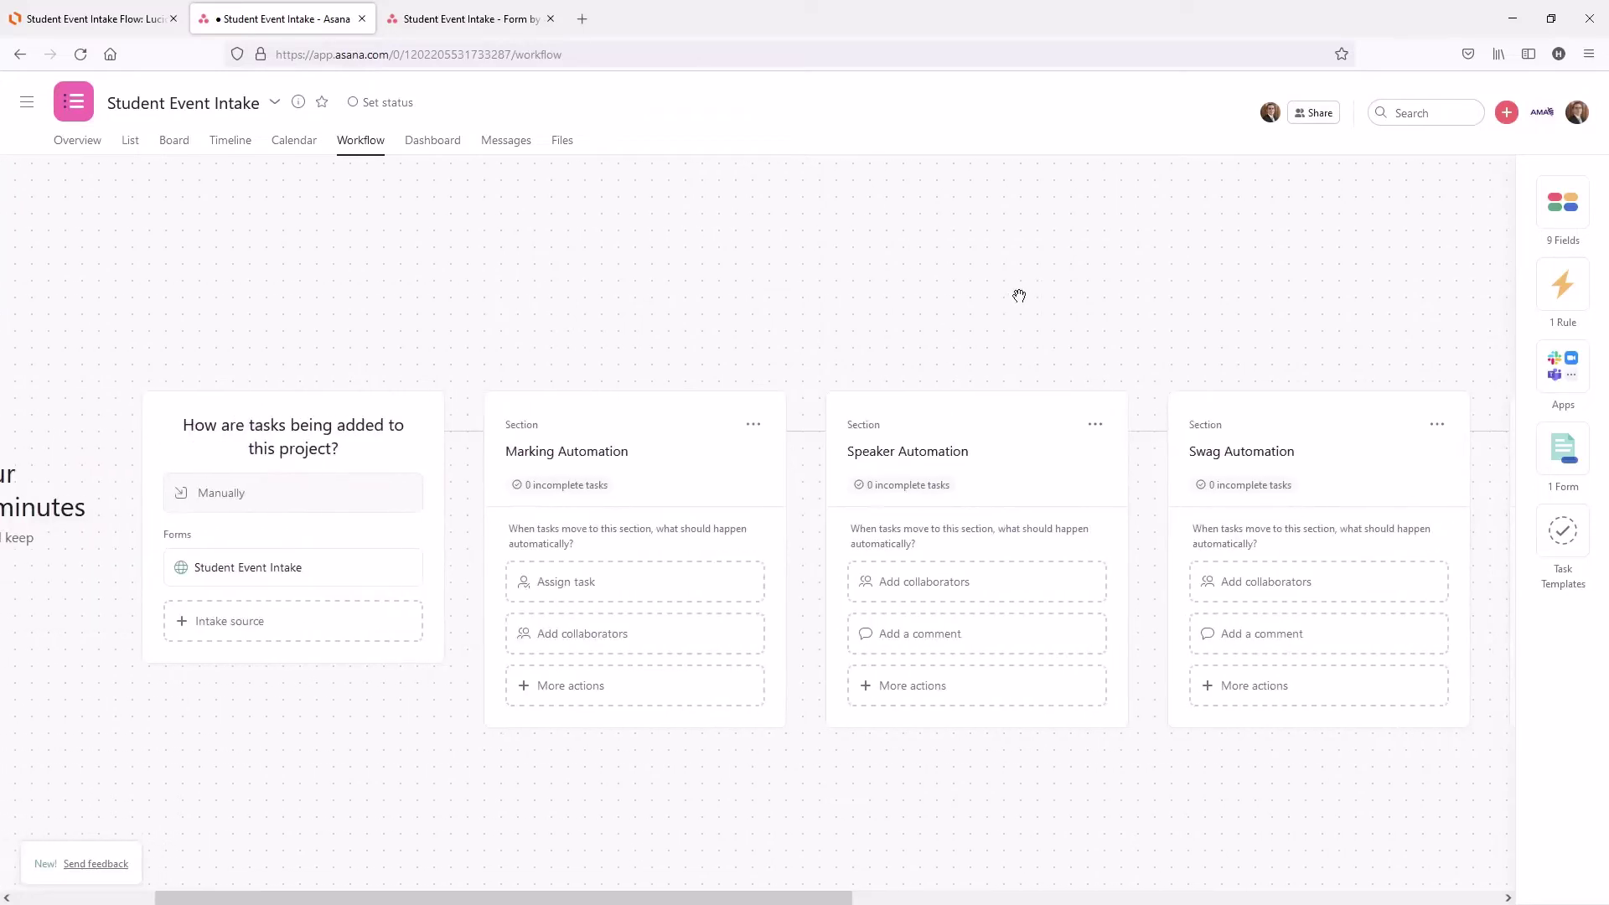
left_click(637, 359)
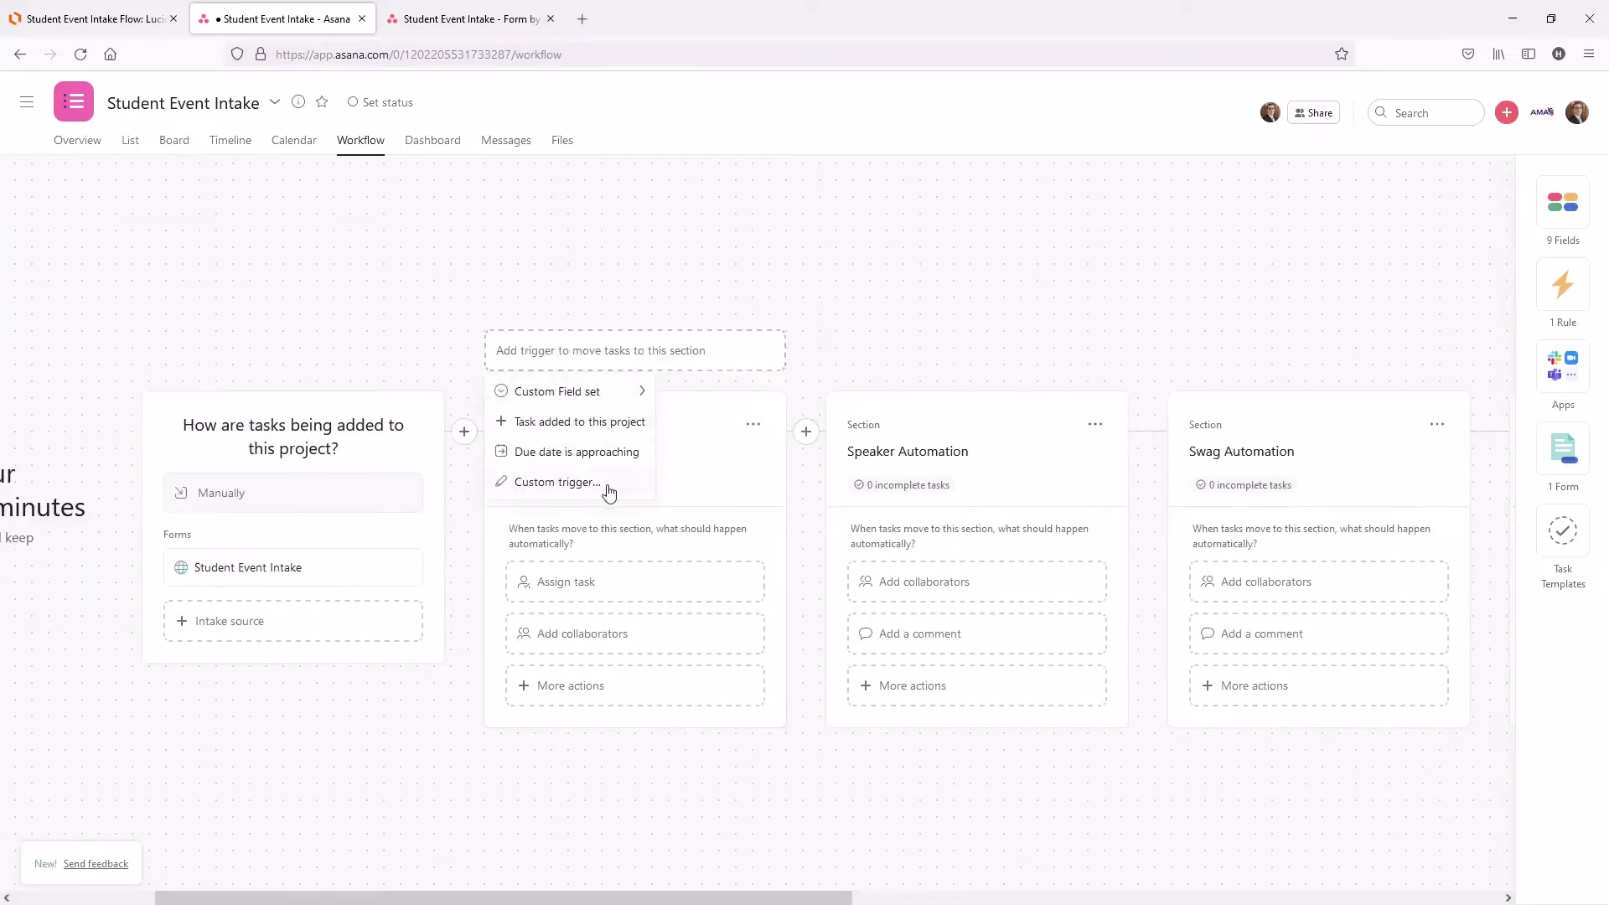
left_click(610, 430)
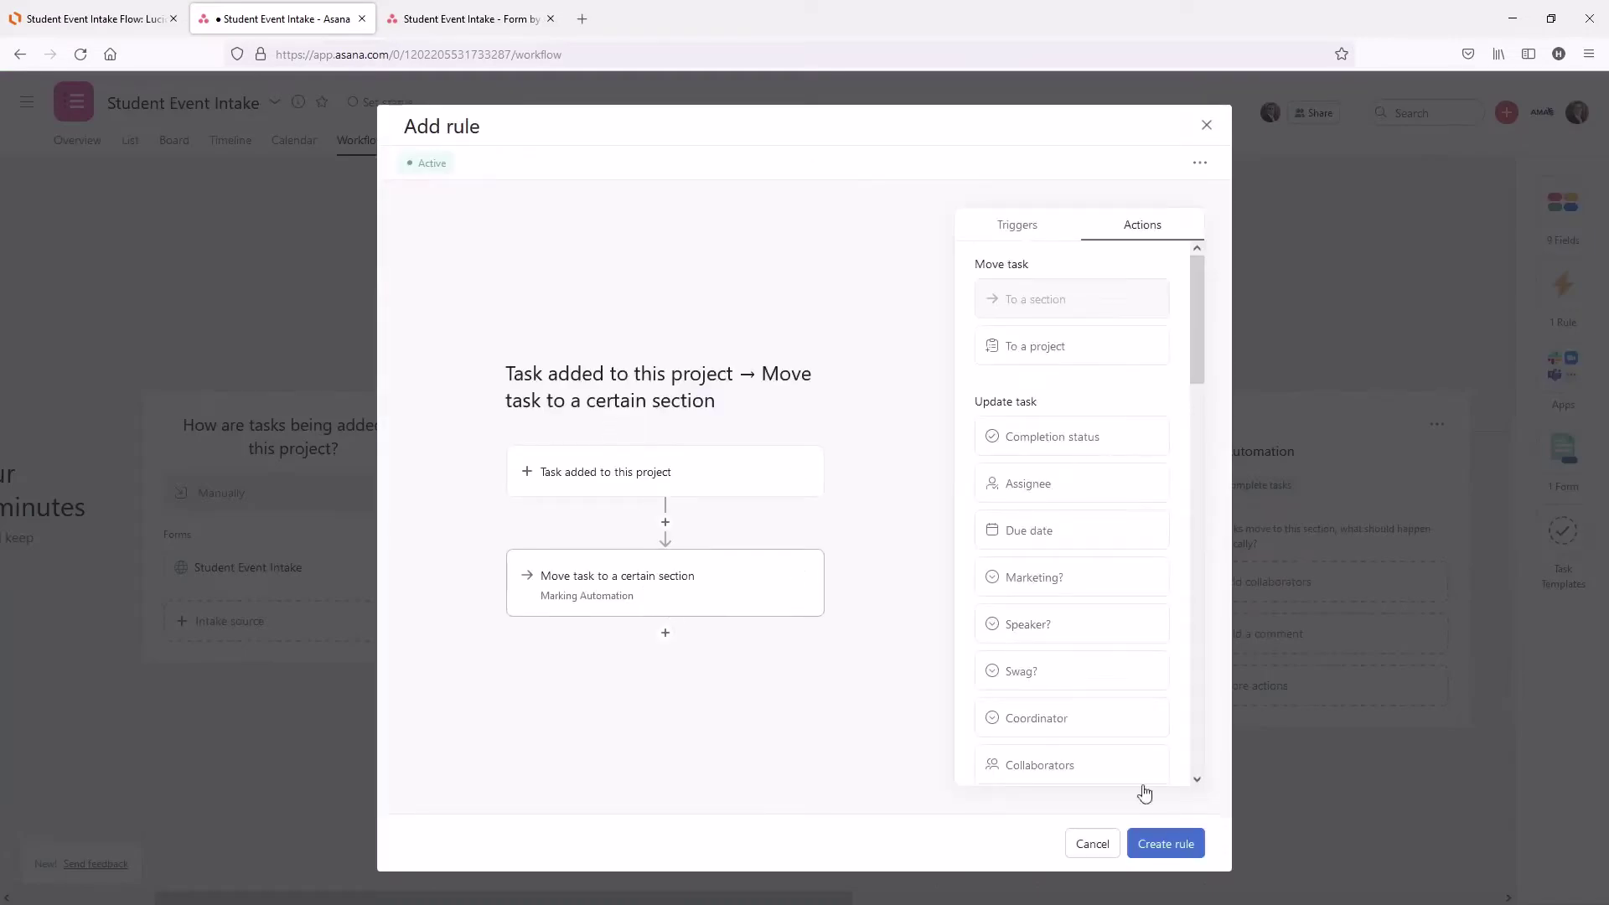
left_click(1180, 847)
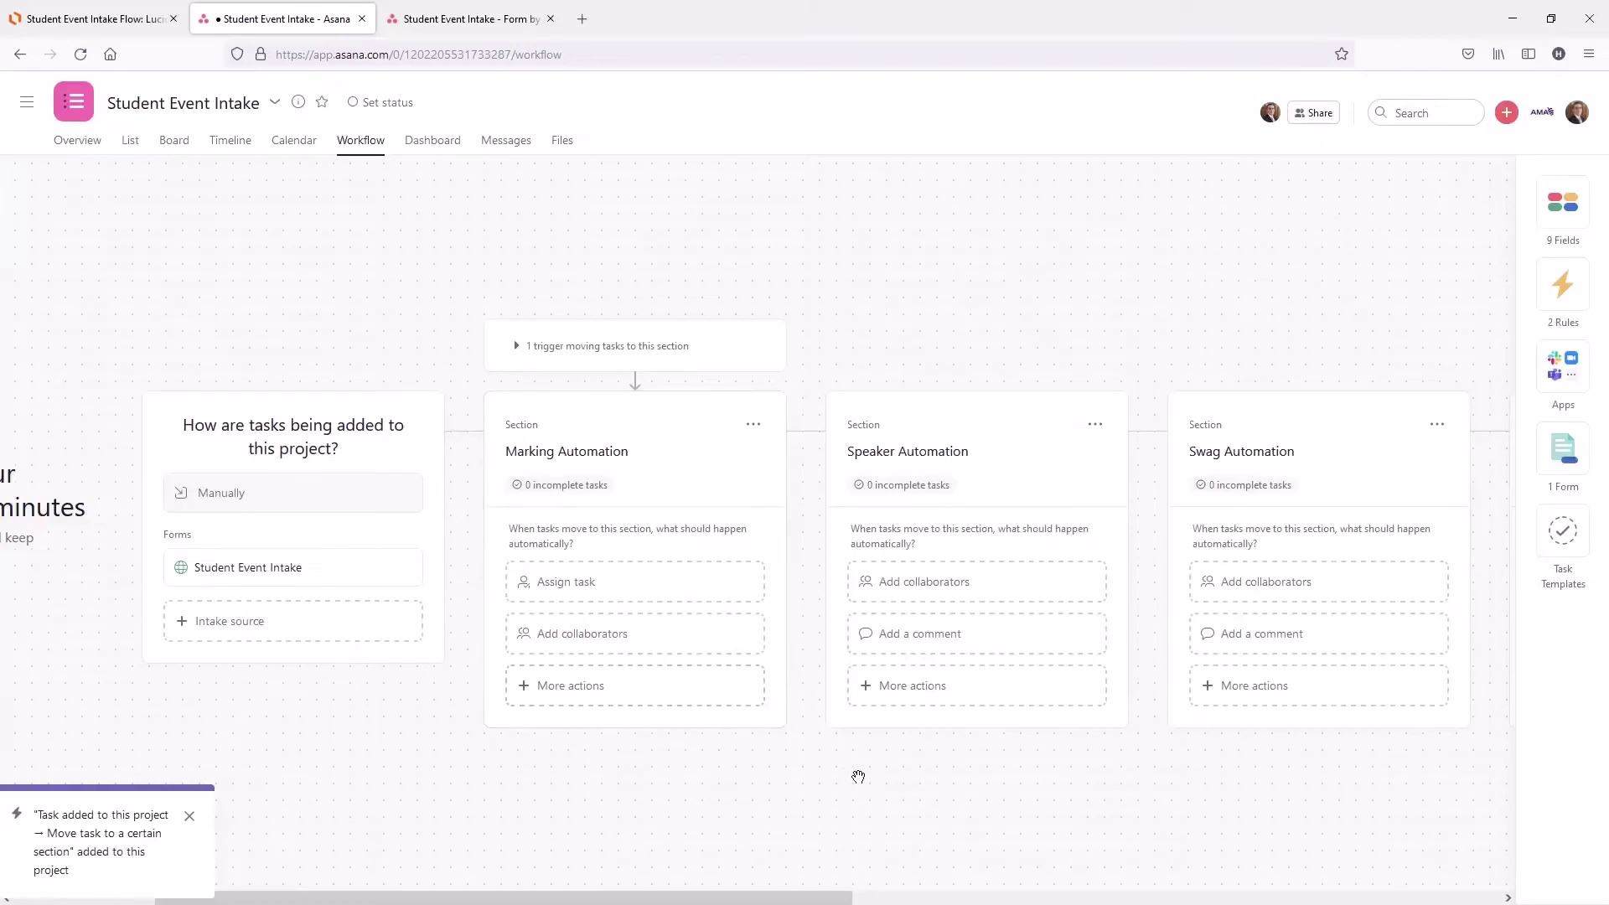
Start an Add subtasks rule for the Marking Automation section.
left_click_drag(859, 772, 772, 766)
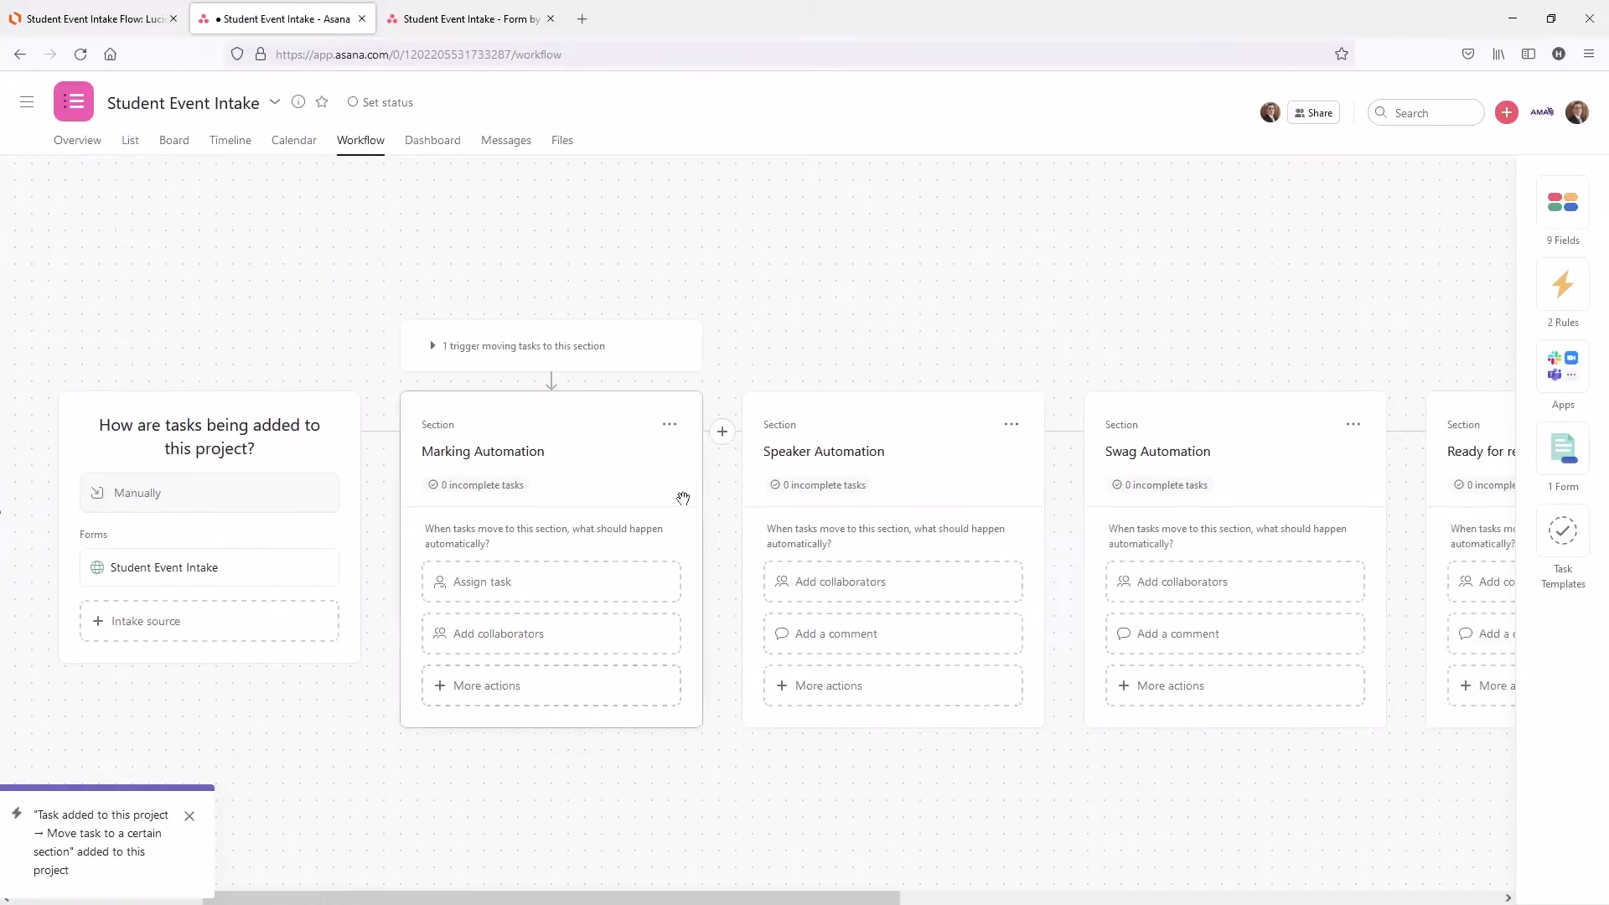
left_click(549, 695)
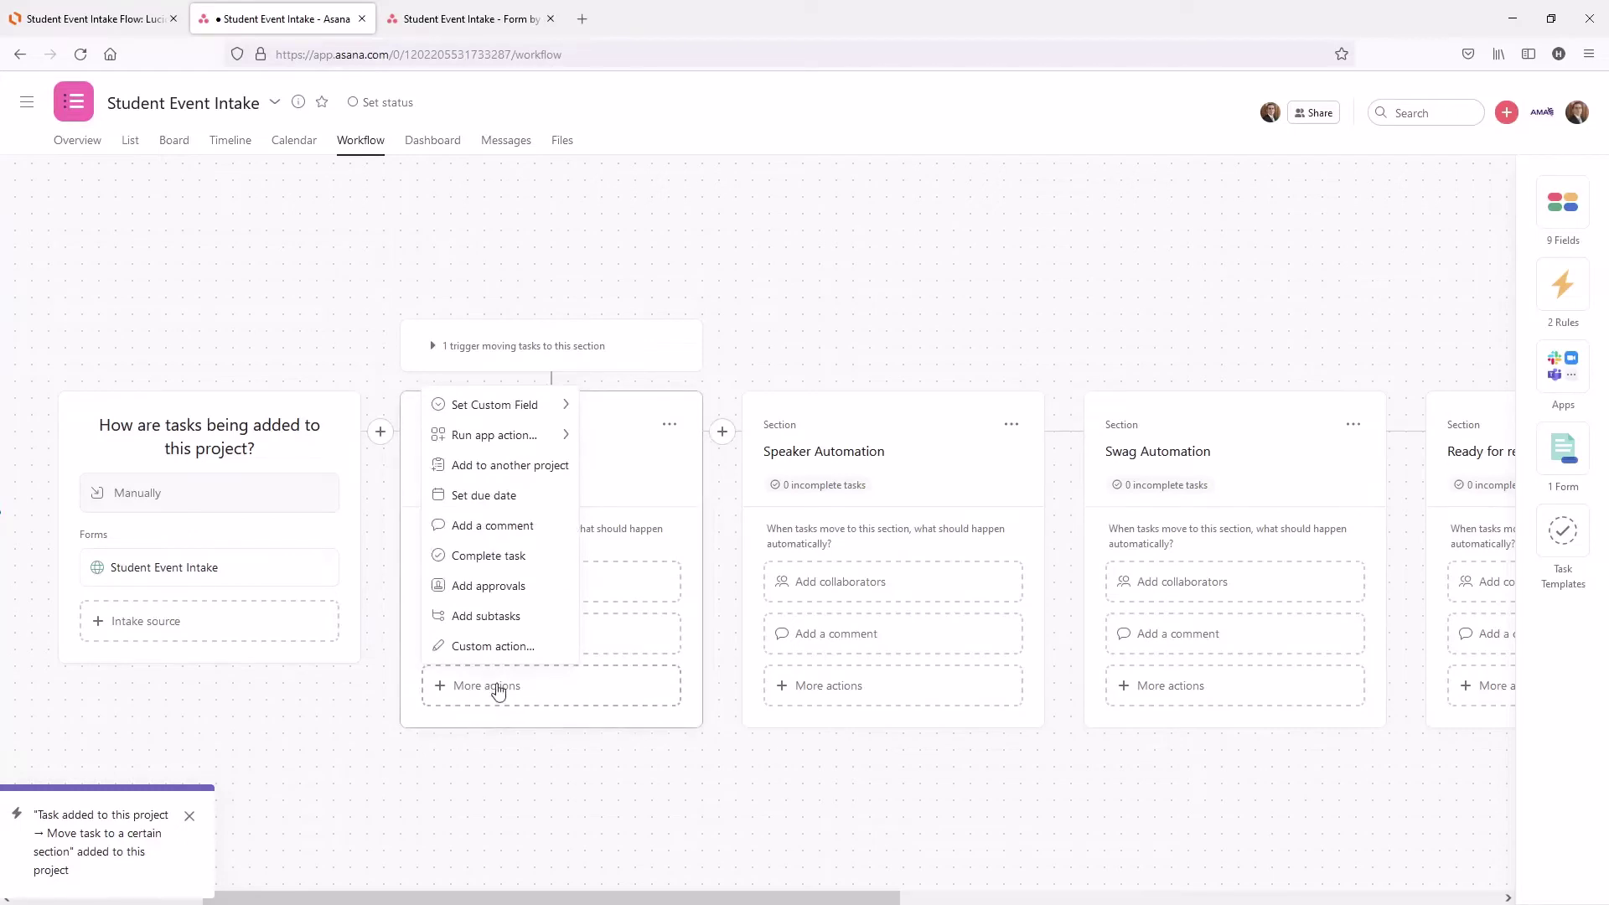
mouse_move(518, 409)
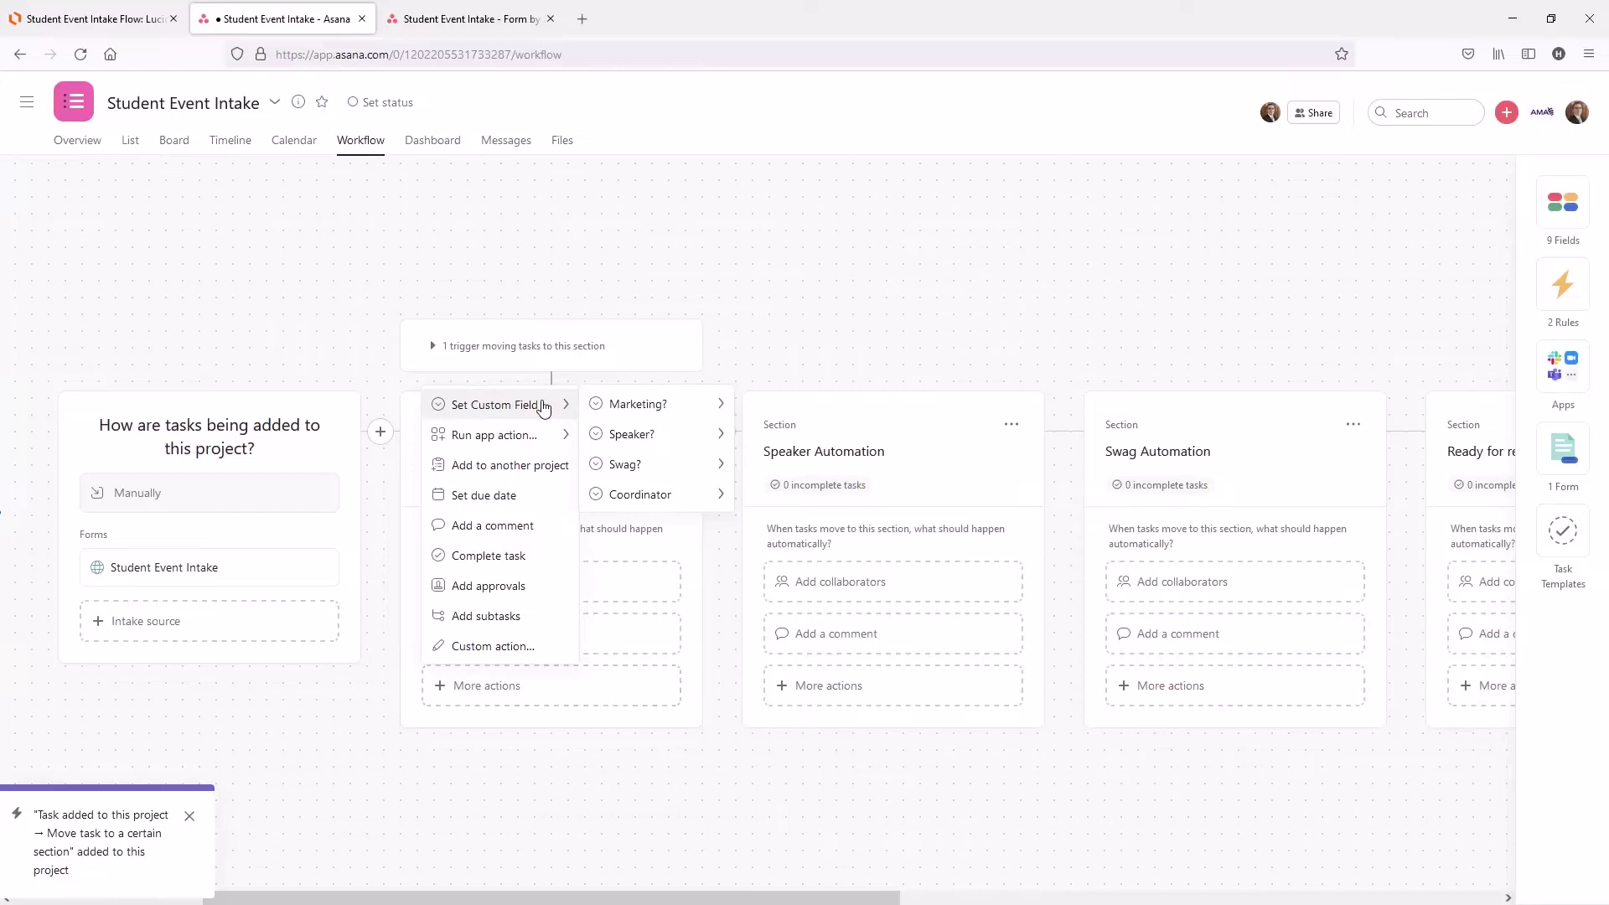
left_click(513, 617)
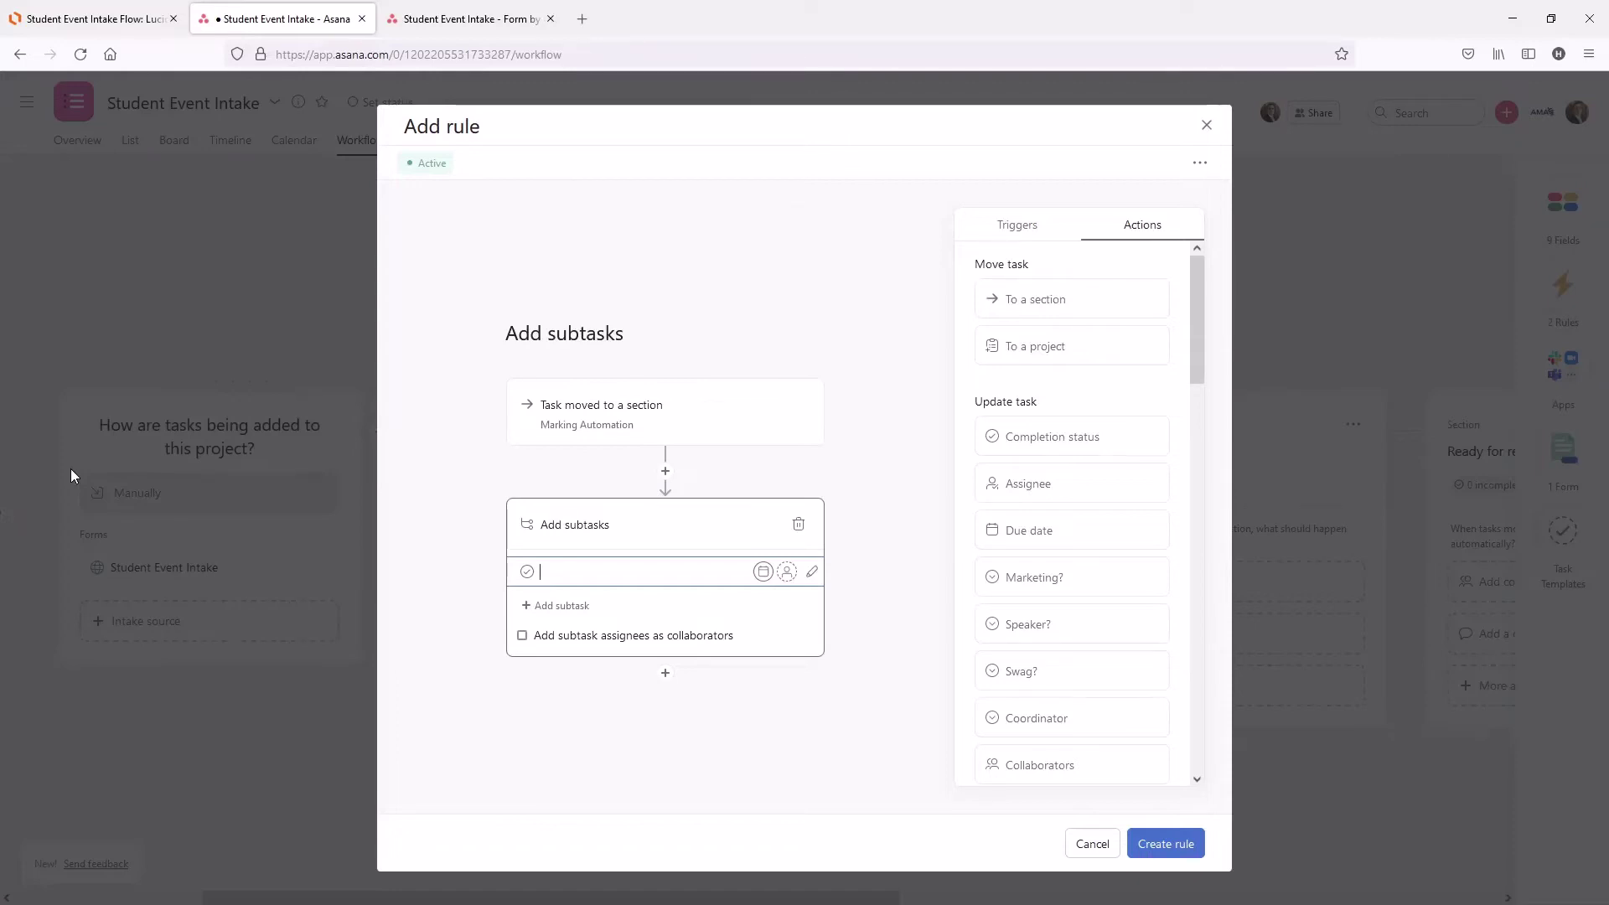
List a Marketing heading with subtasks 'Update template' and 'Respond to student', assignees as collaborators.
key("Tab+n")
type("Marketing")
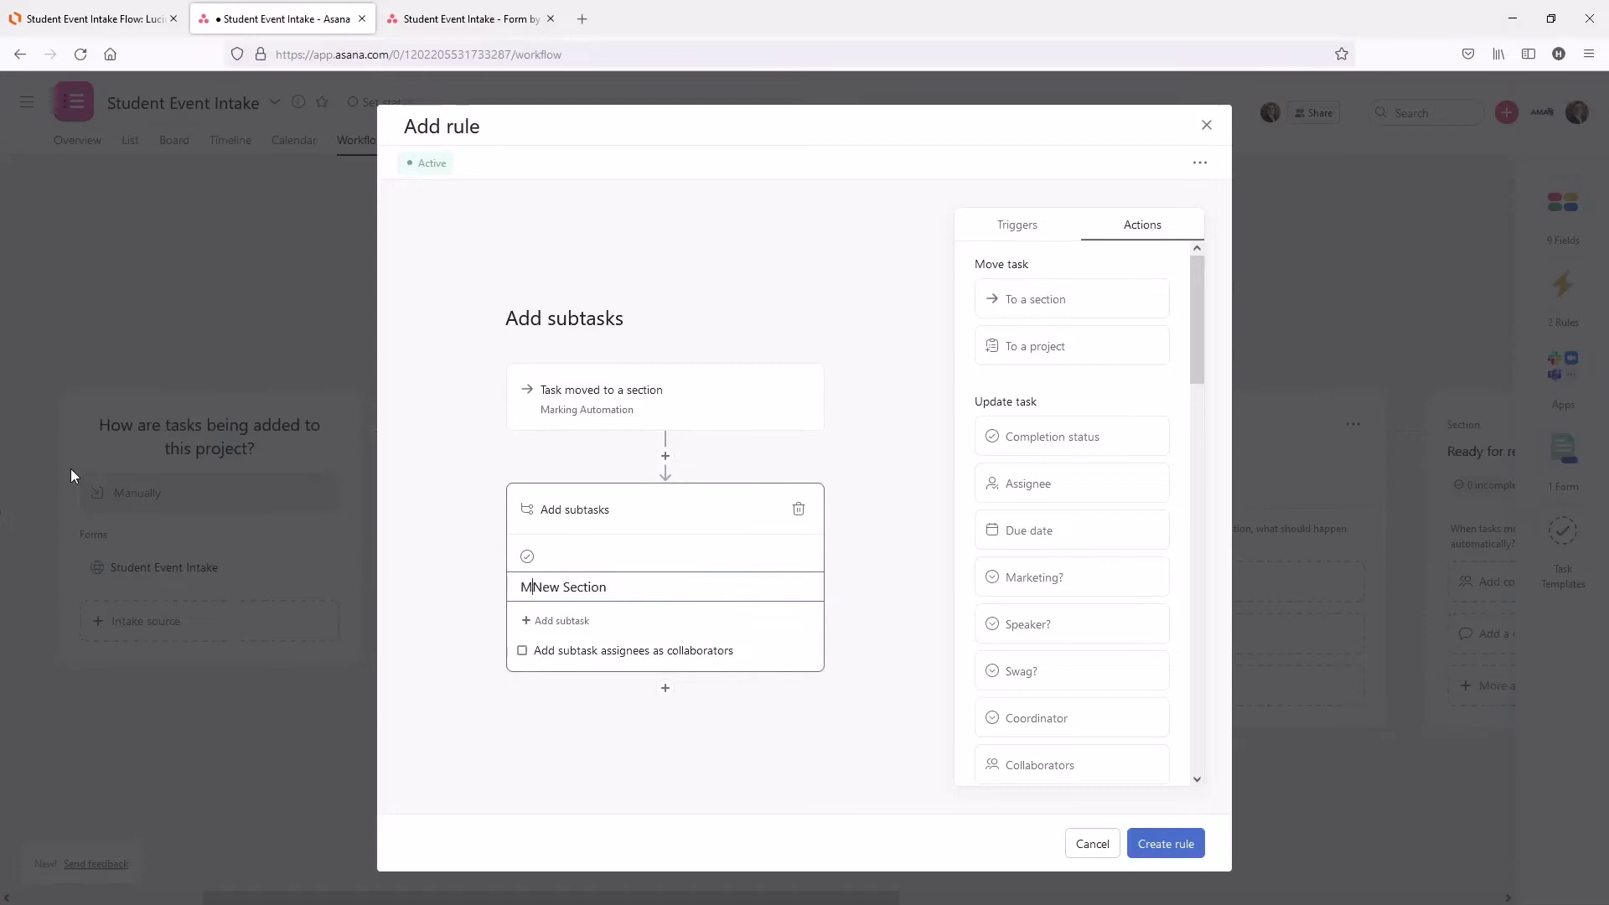
key("Delete")
key("Delete")
key("Delete")
key("Delete")
key("Delete")
key("Delete")
key("Delete")
key("Delete")
key("Delete")
key("Delete")
key("Delete")
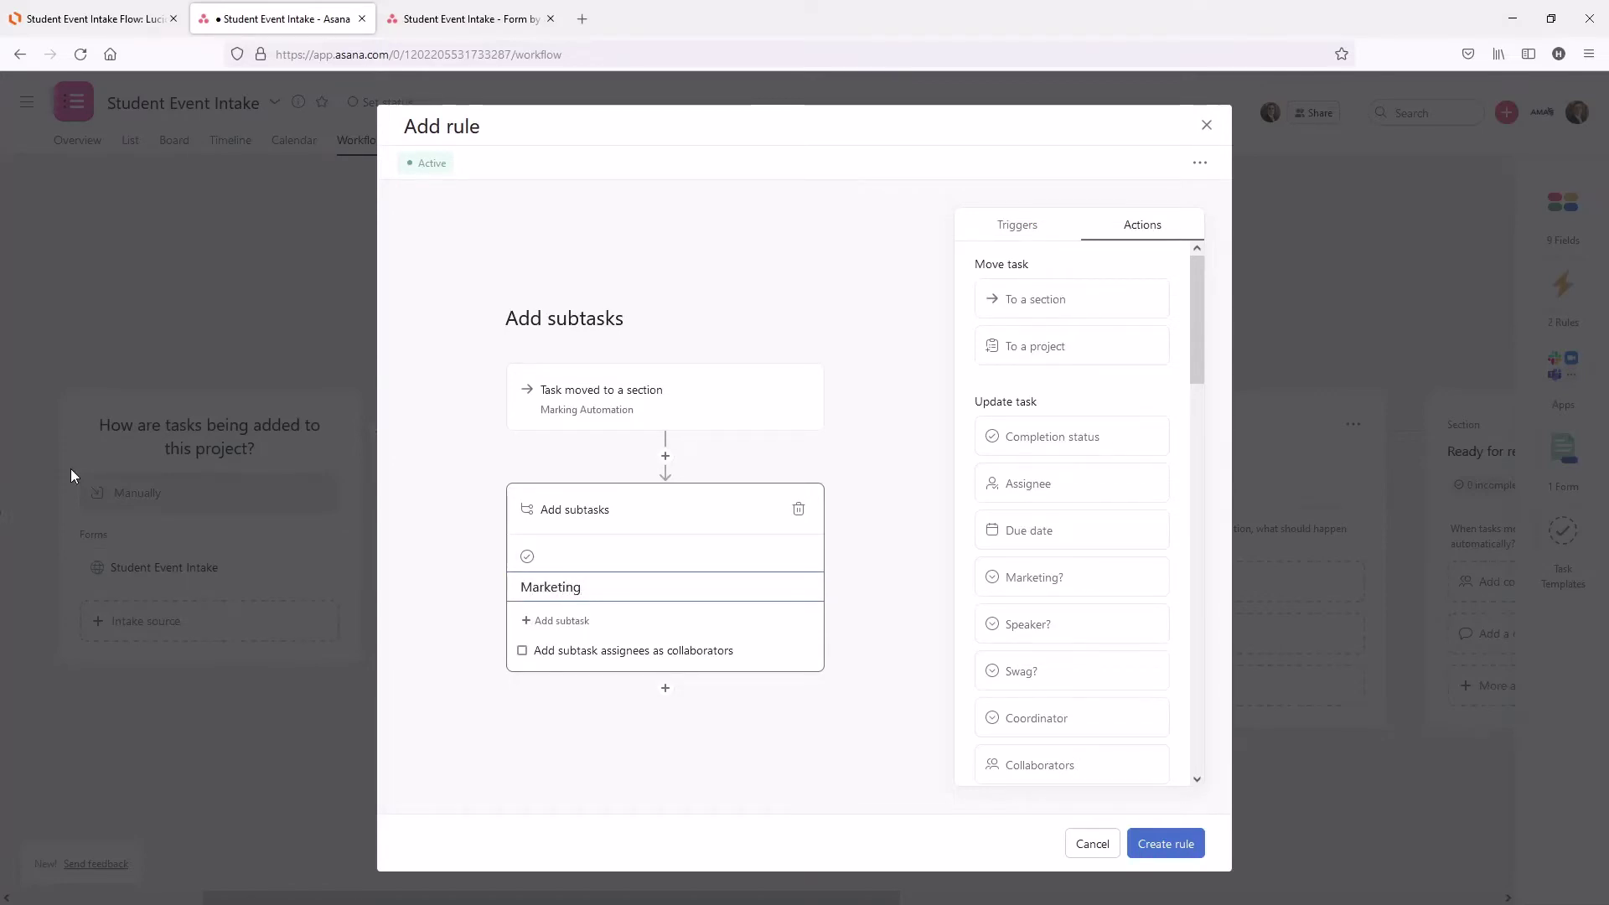
key("Return")
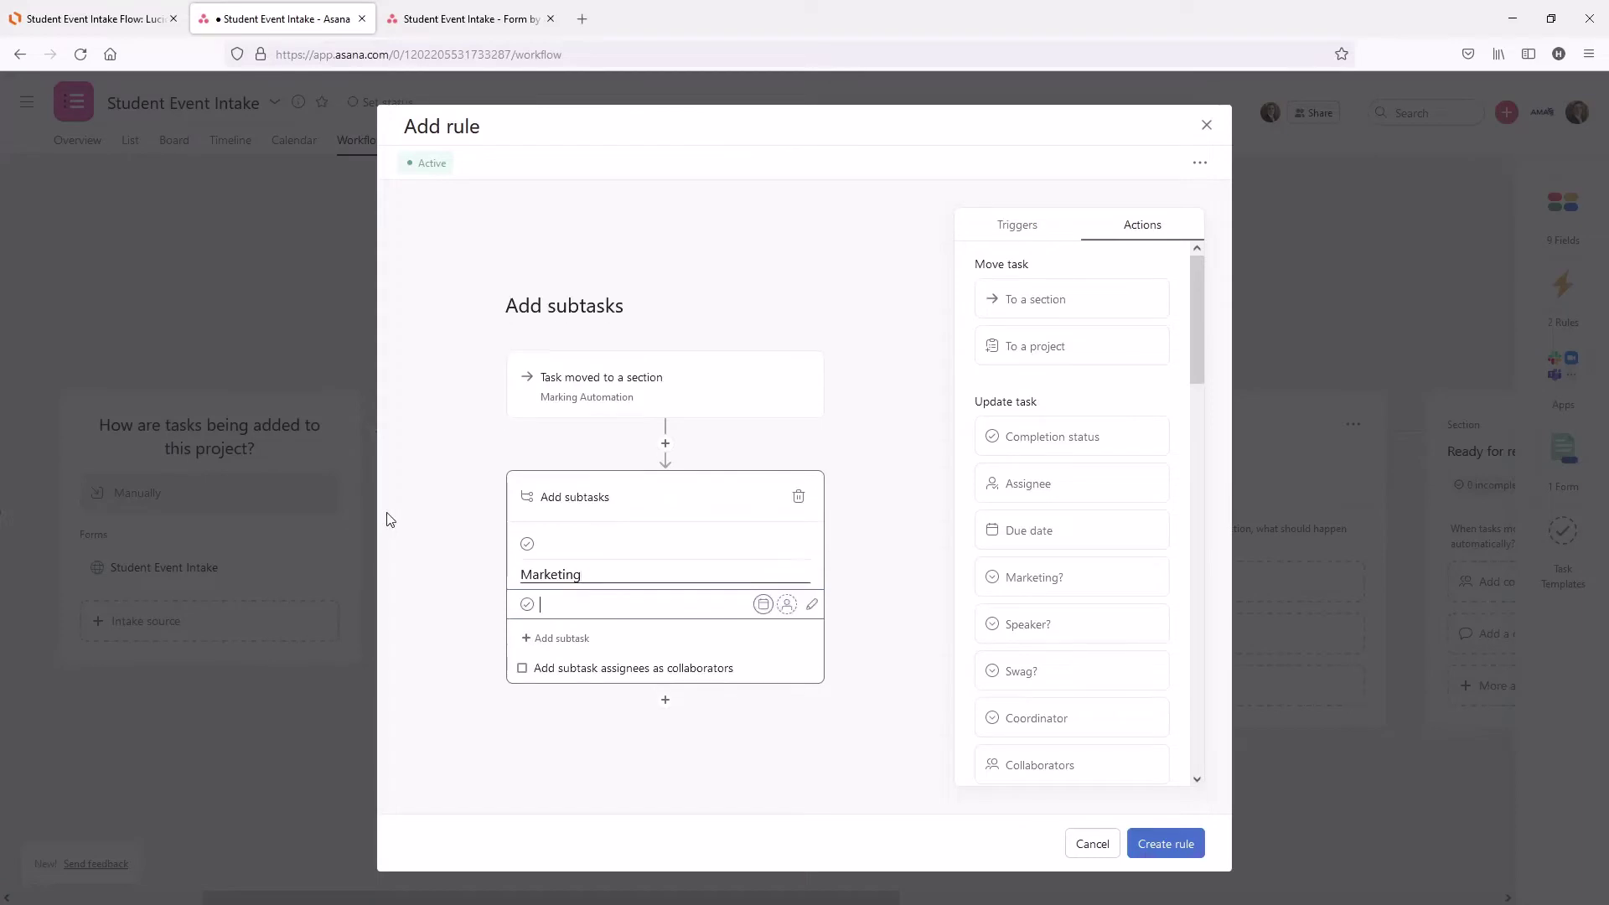
type("Update")
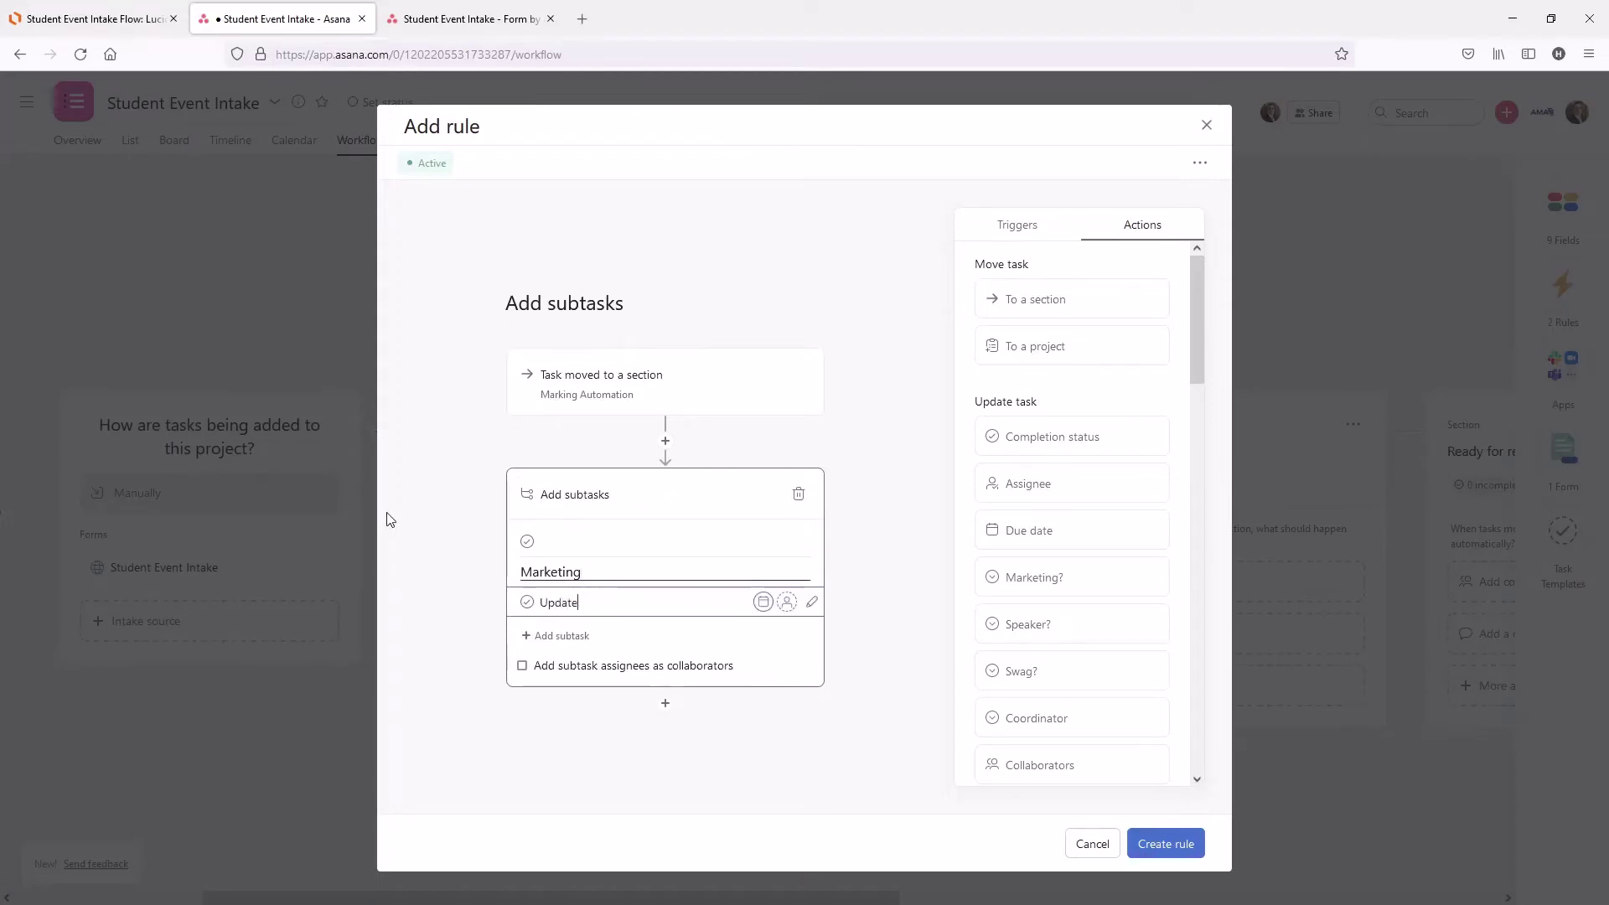
type(" template")
key("Return")
type("R")
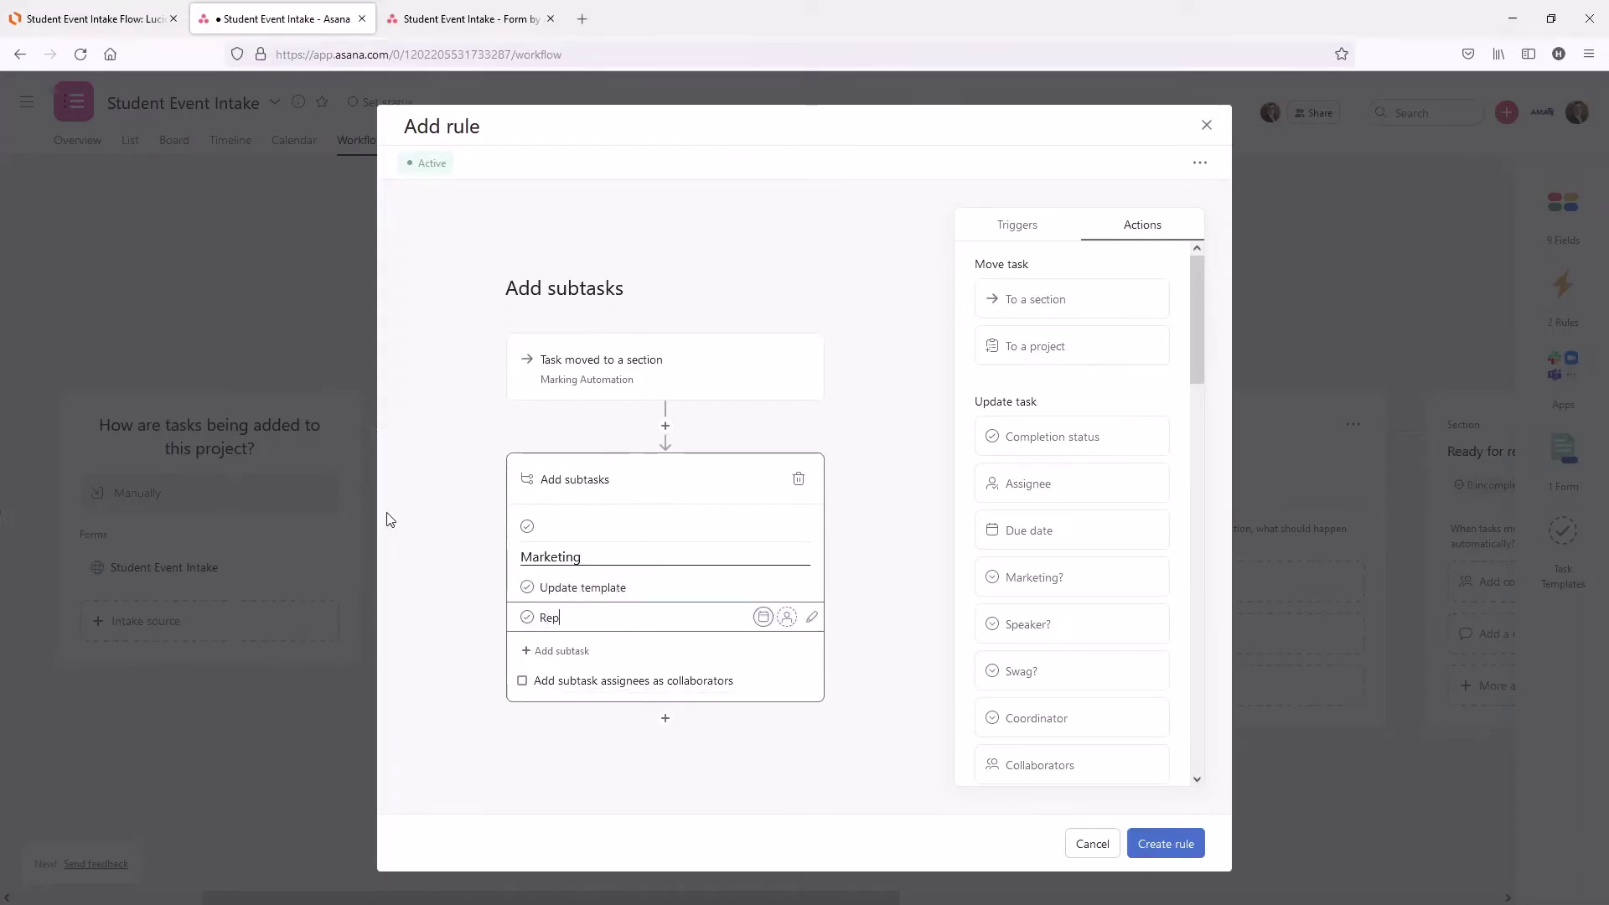
type("espond to student")
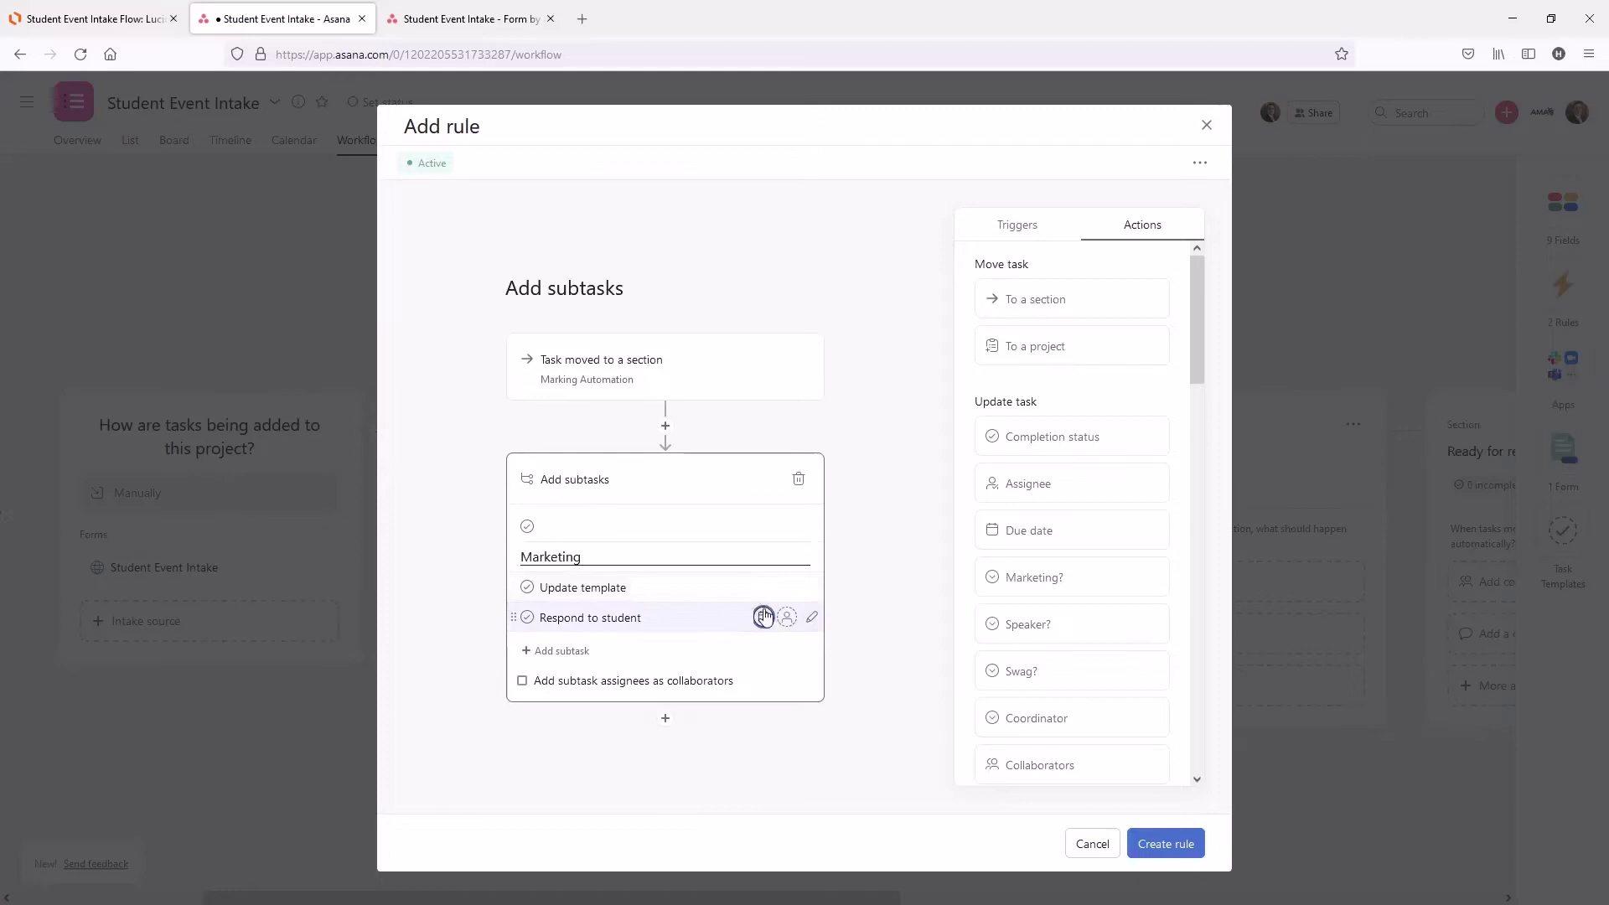
left_click(586, 529)
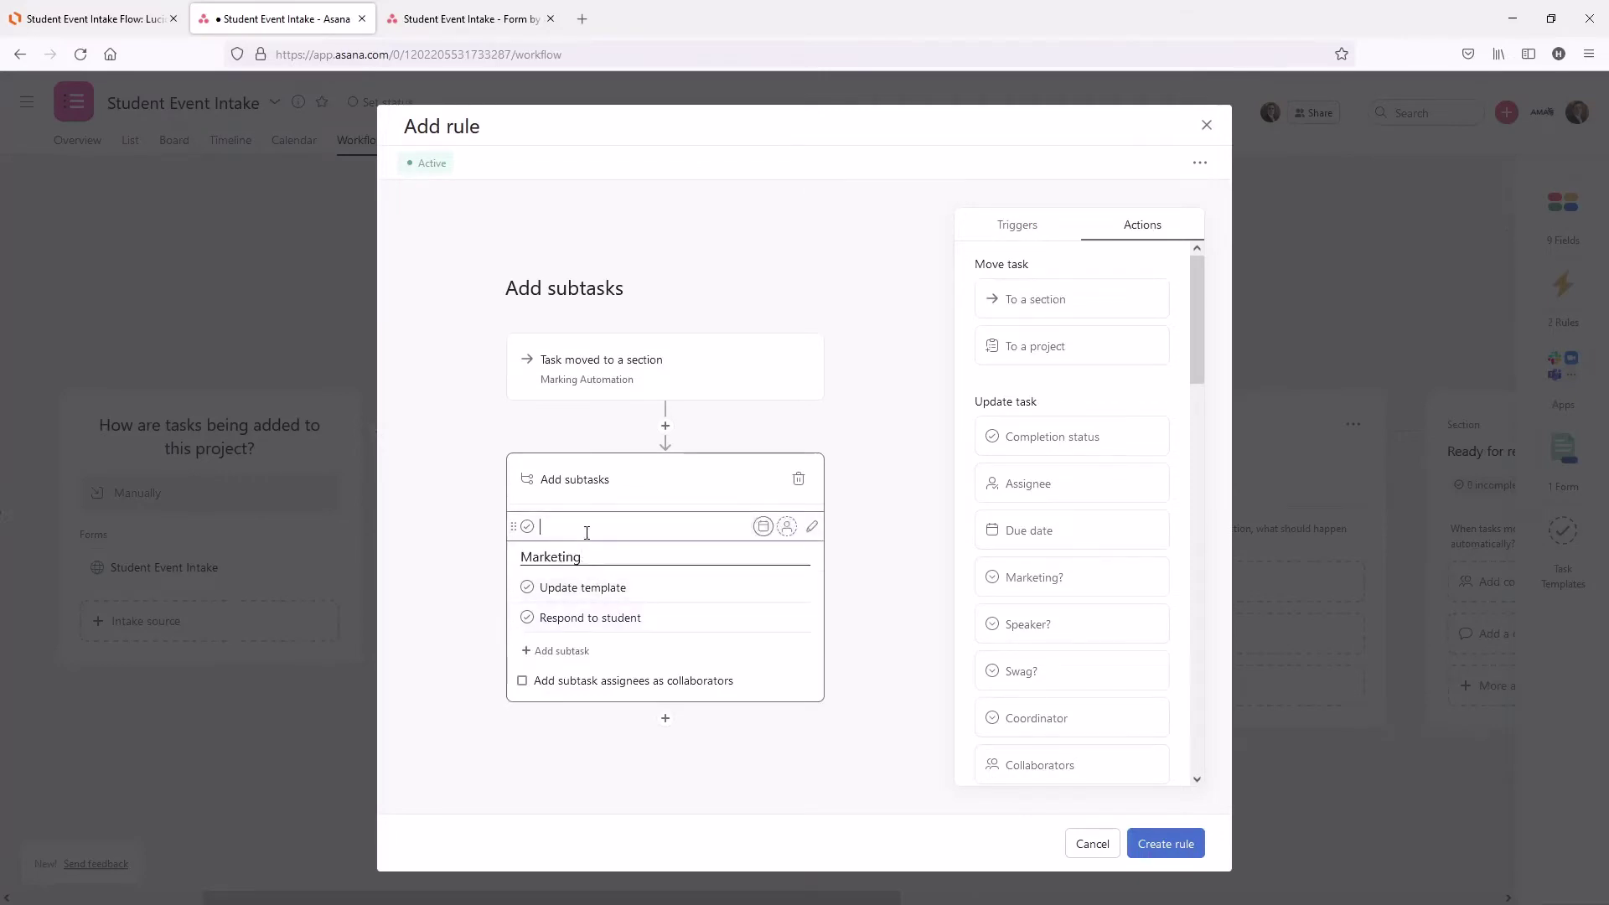
key("Escape")
left_click(543, 666)
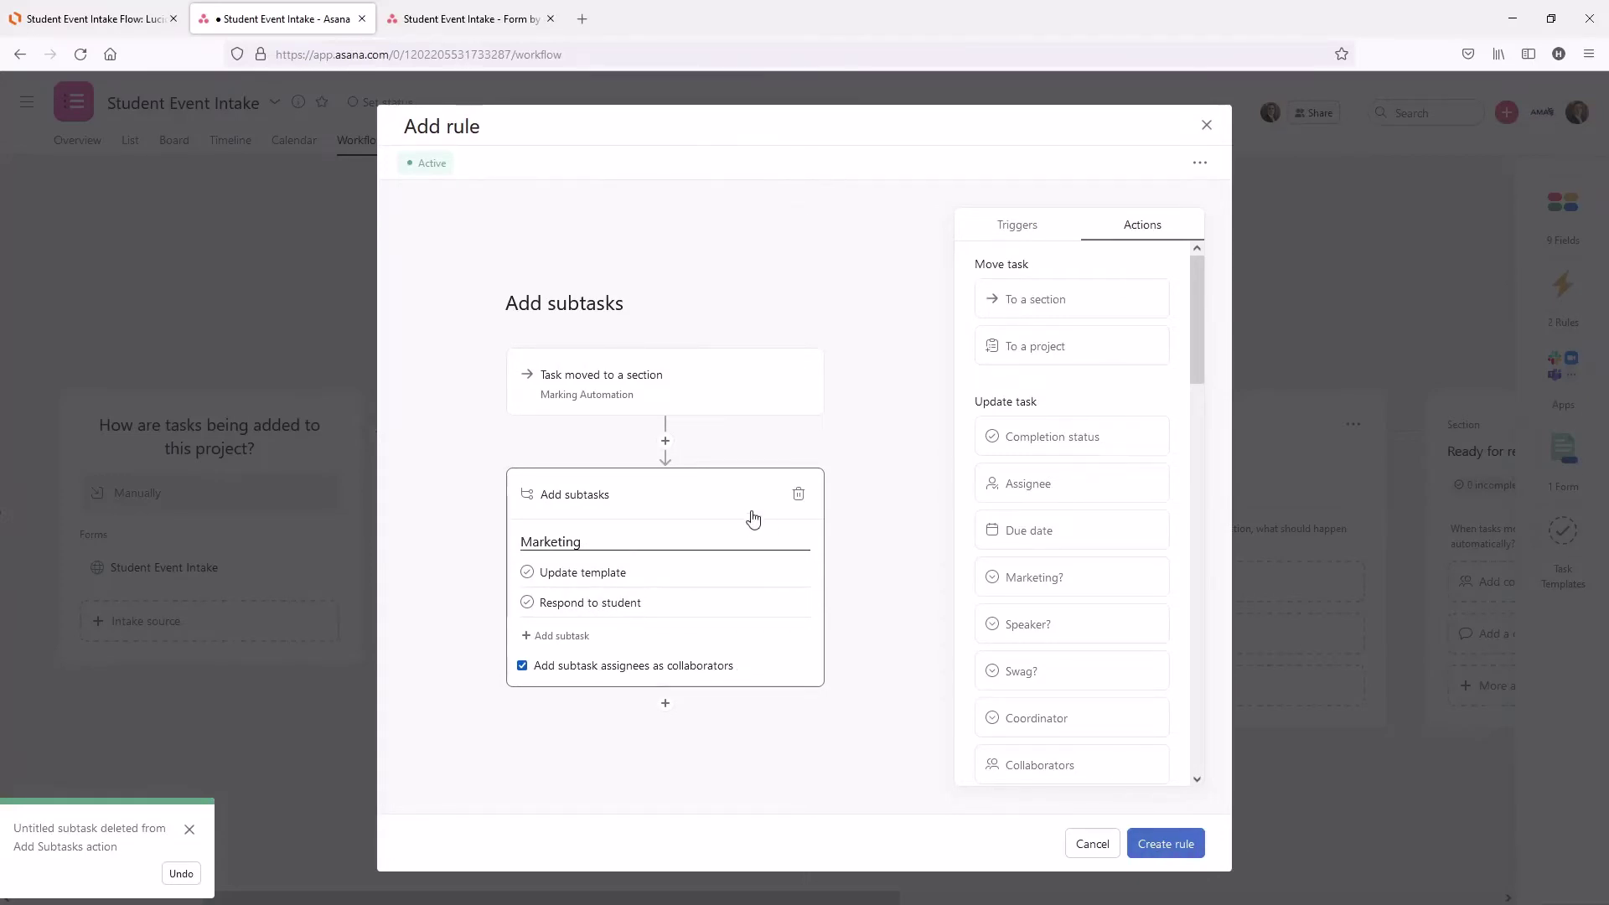
Add a 'Marketing? is Yes' trigger condition and create the subtask rule.
left_click(665, 440)
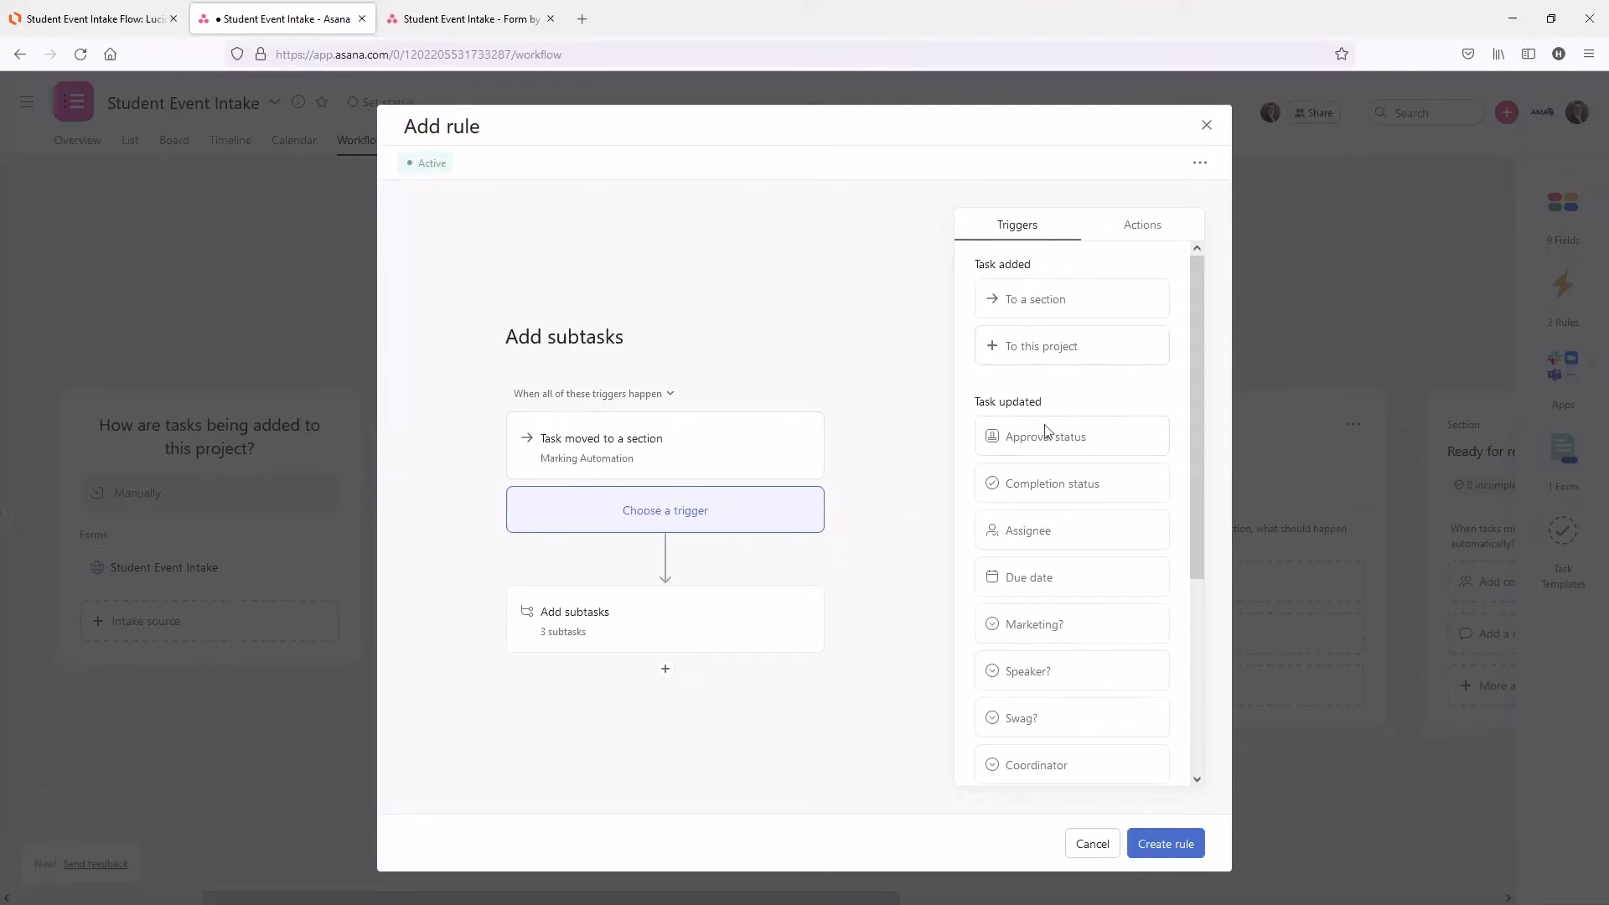
left_click(1068, 641)
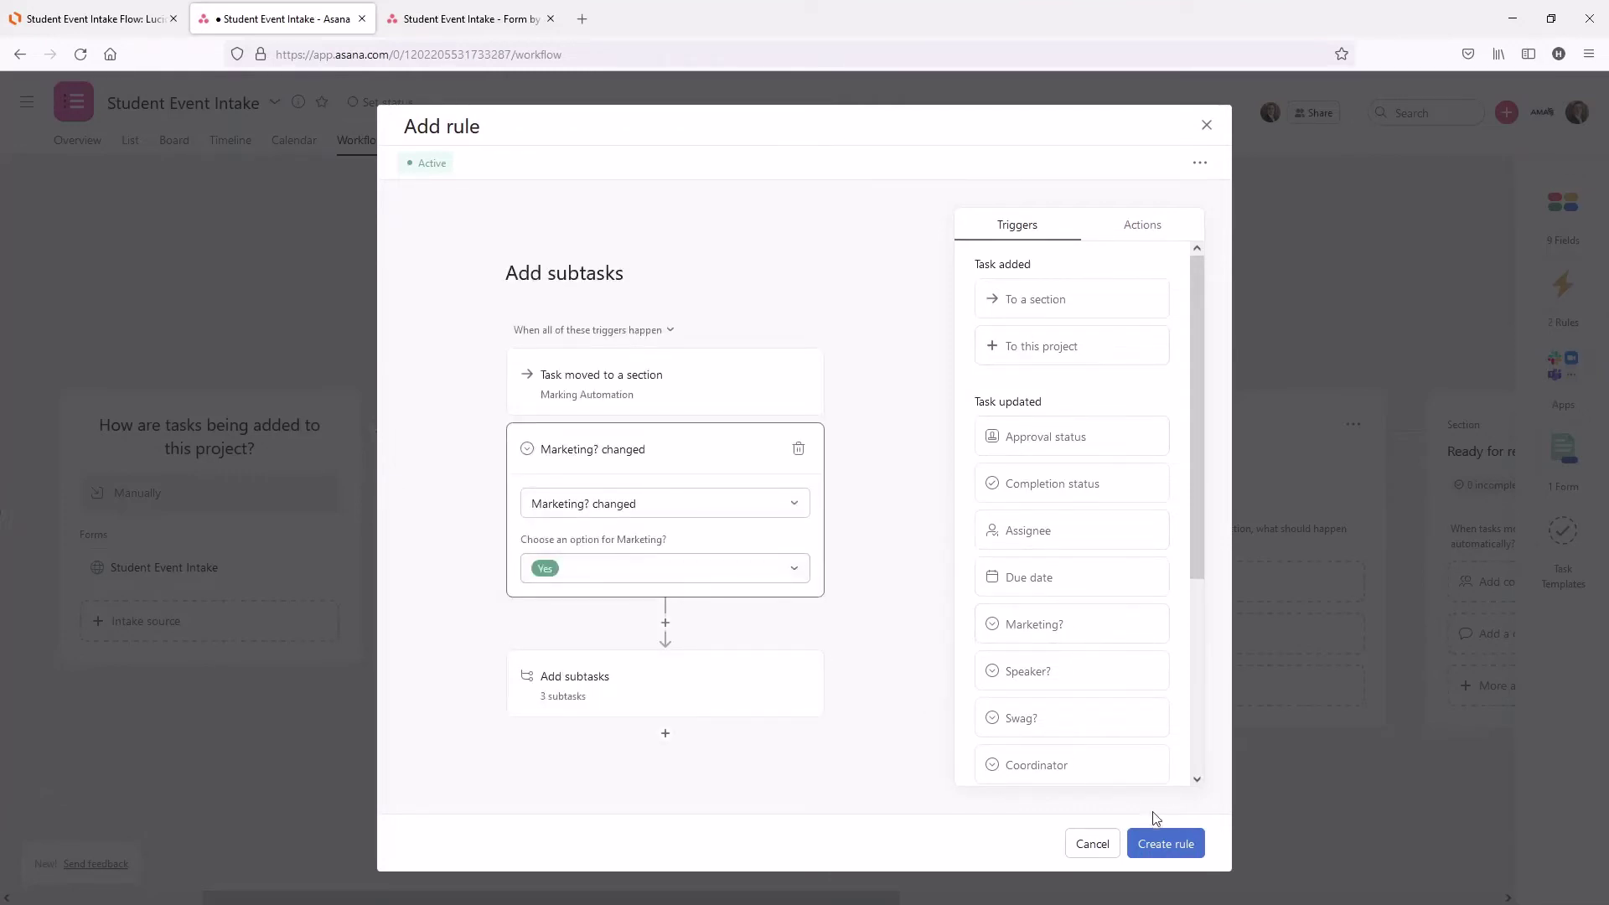
left_click(1156, 837)
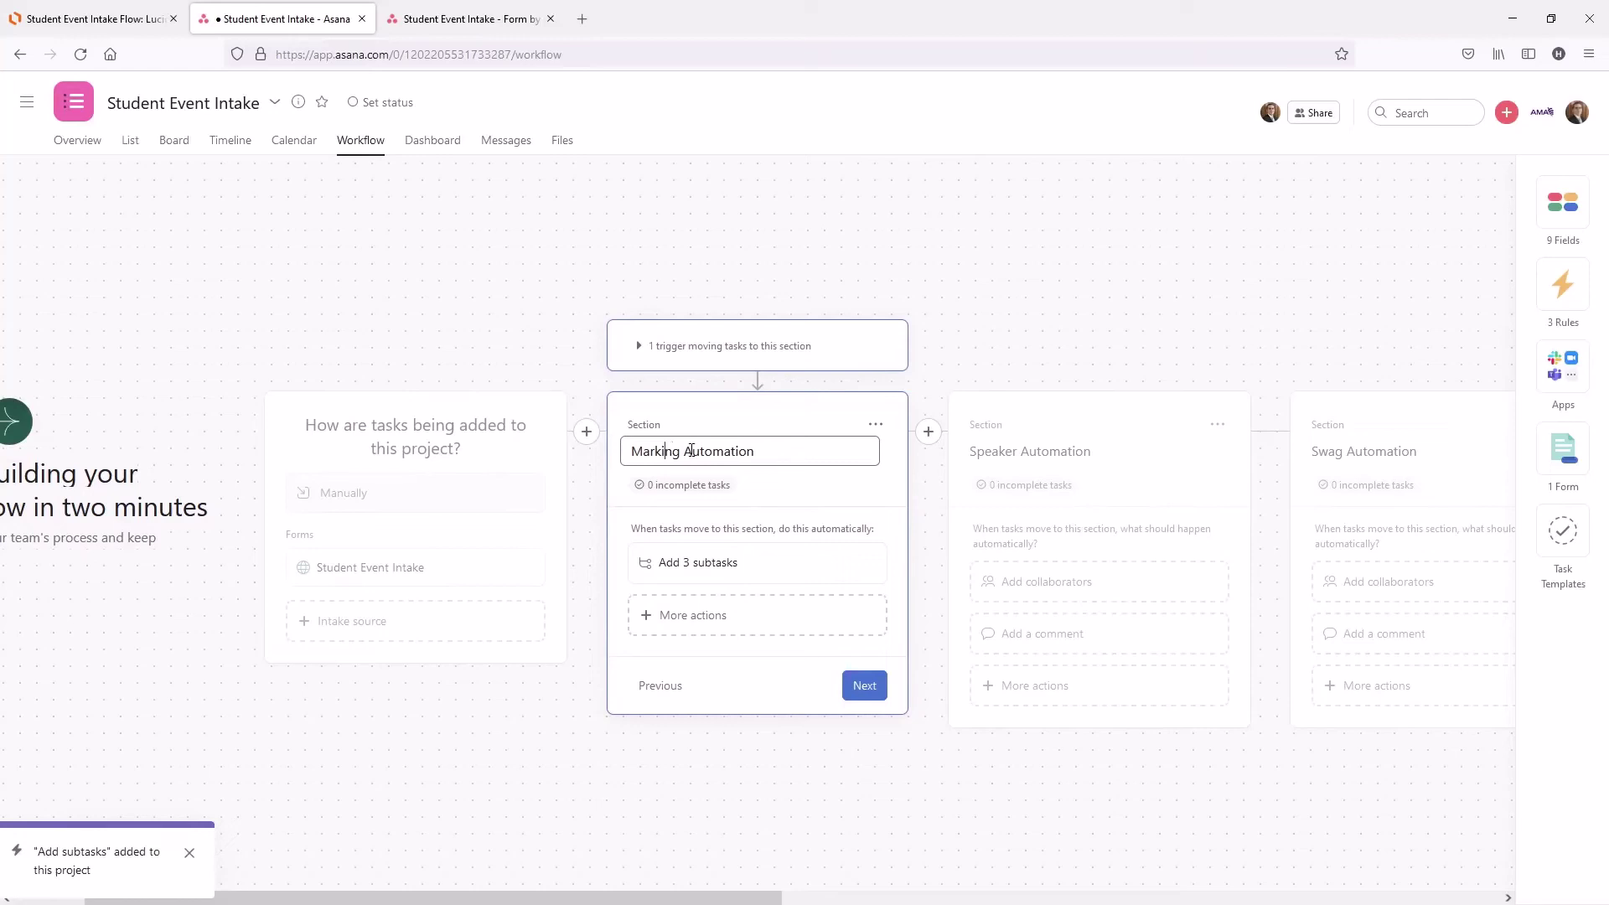
Correct the section title to 'Marketing Automation' and reopen its Add 3 subtasks rule.
type("et")
left_click(1044, 365)
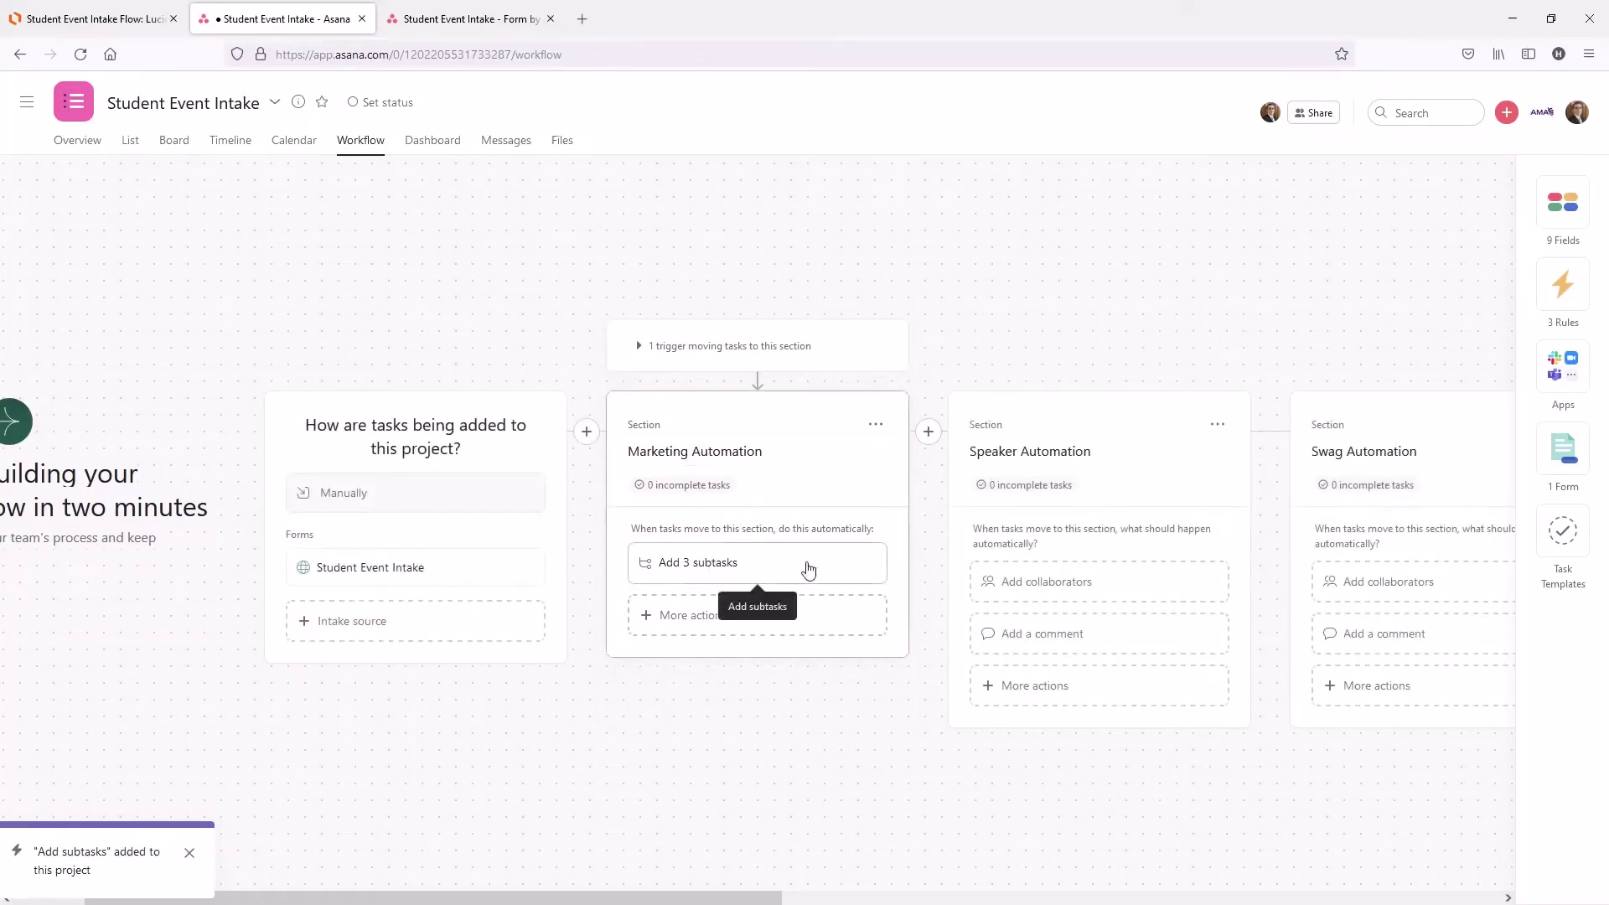
left_click(730, 573)
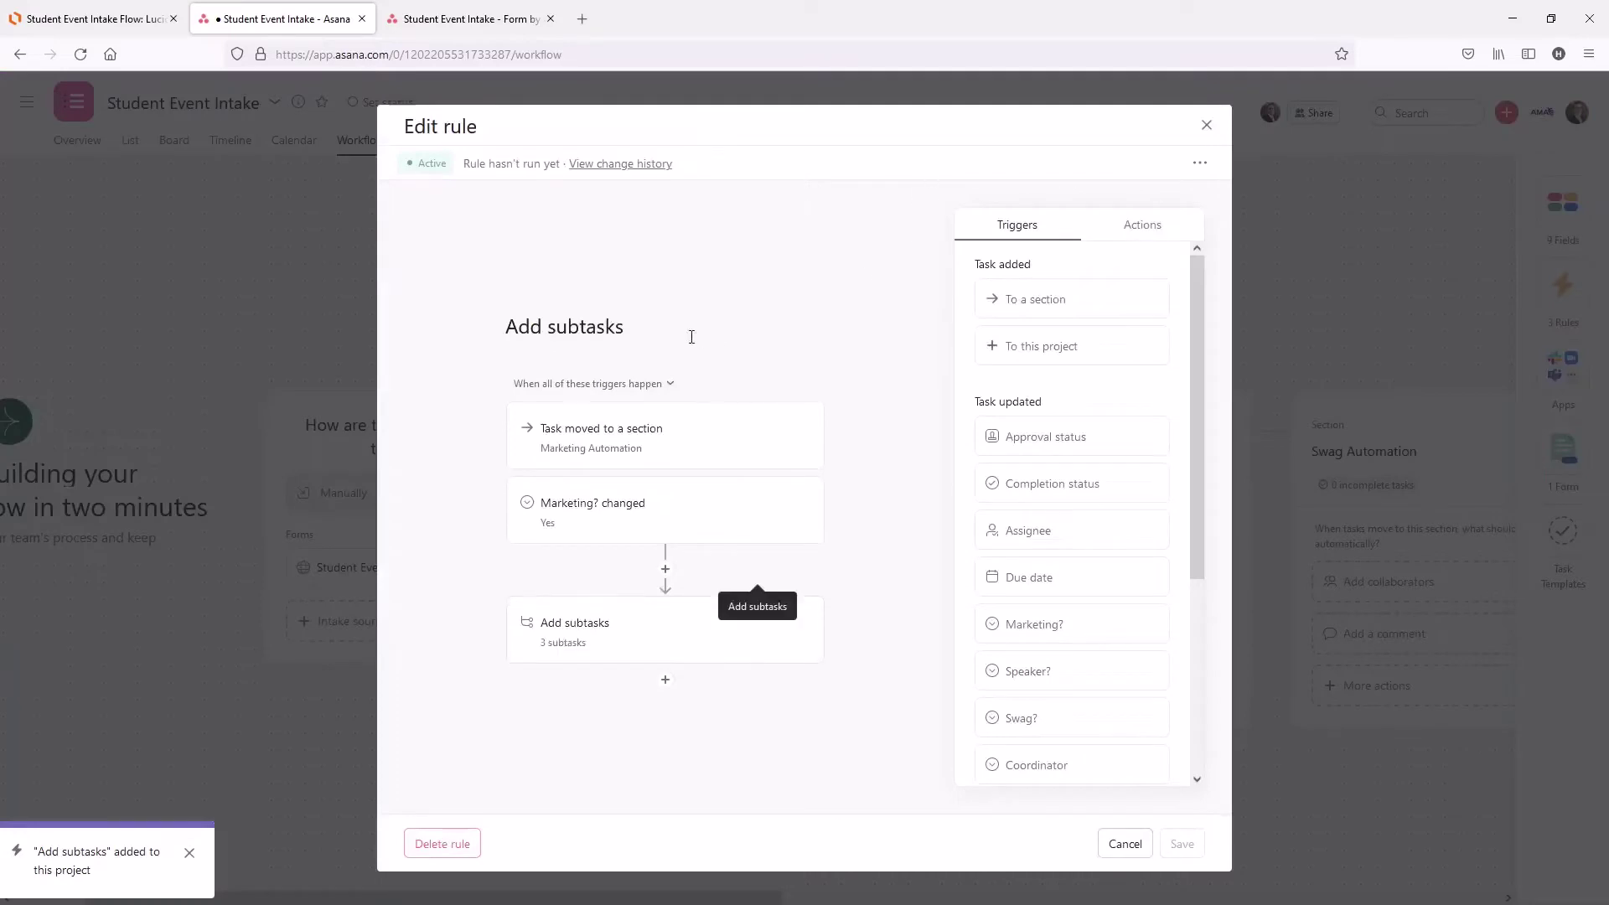
Add a Move task action sending tasks to Speaker Automation after the 3 subtasks, and save.
left_click(1207, 126)
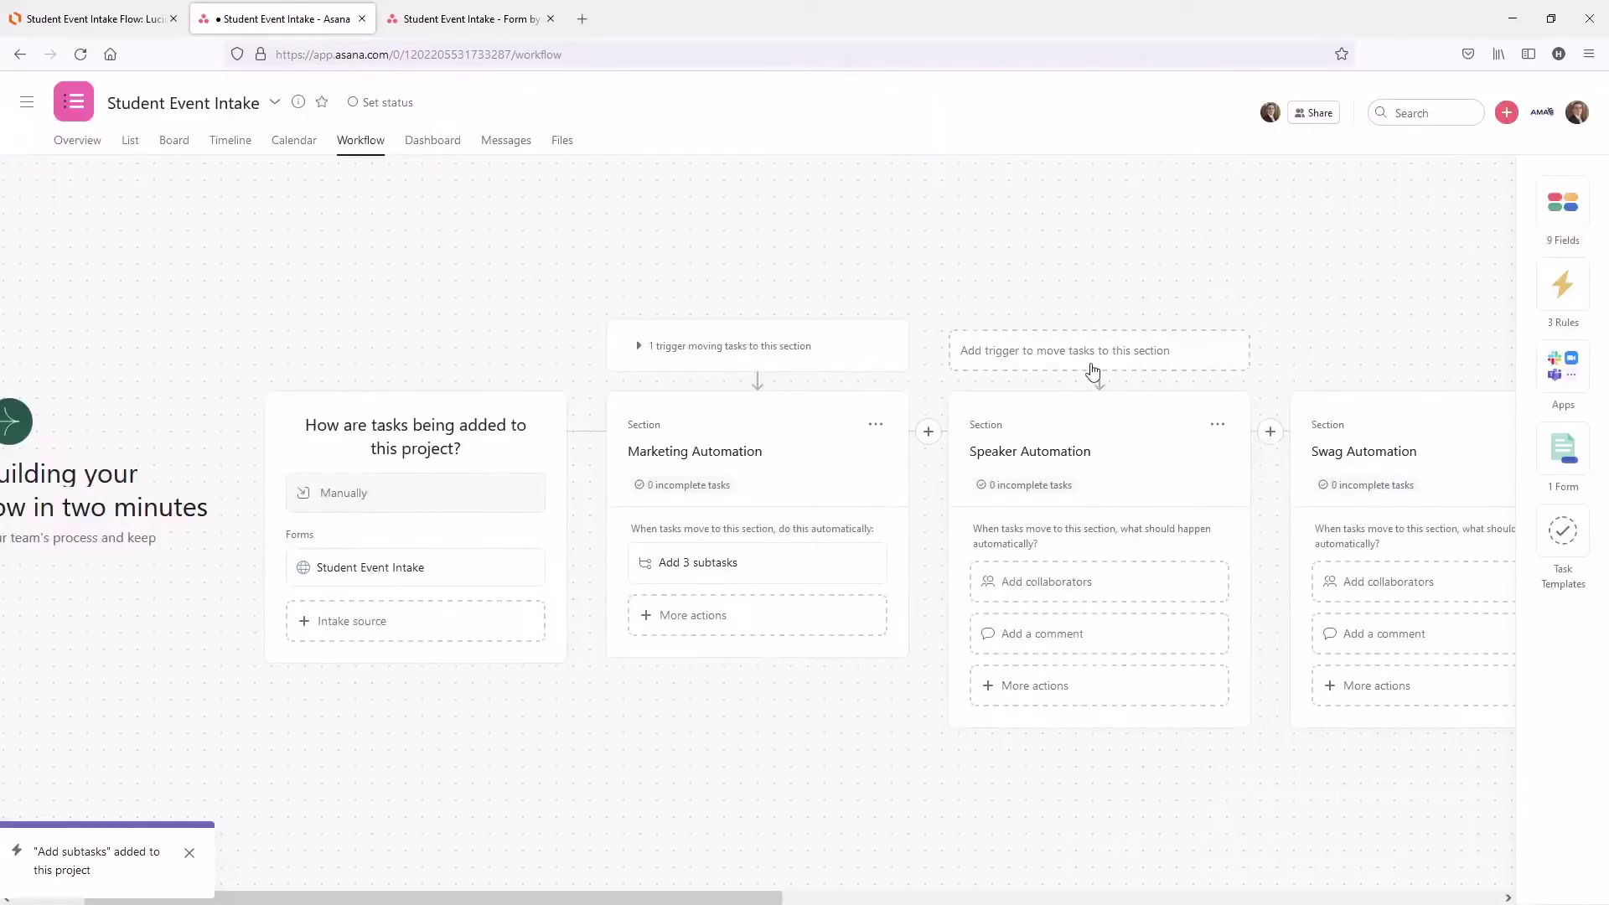
scroll(1241, 298, "right", 3)
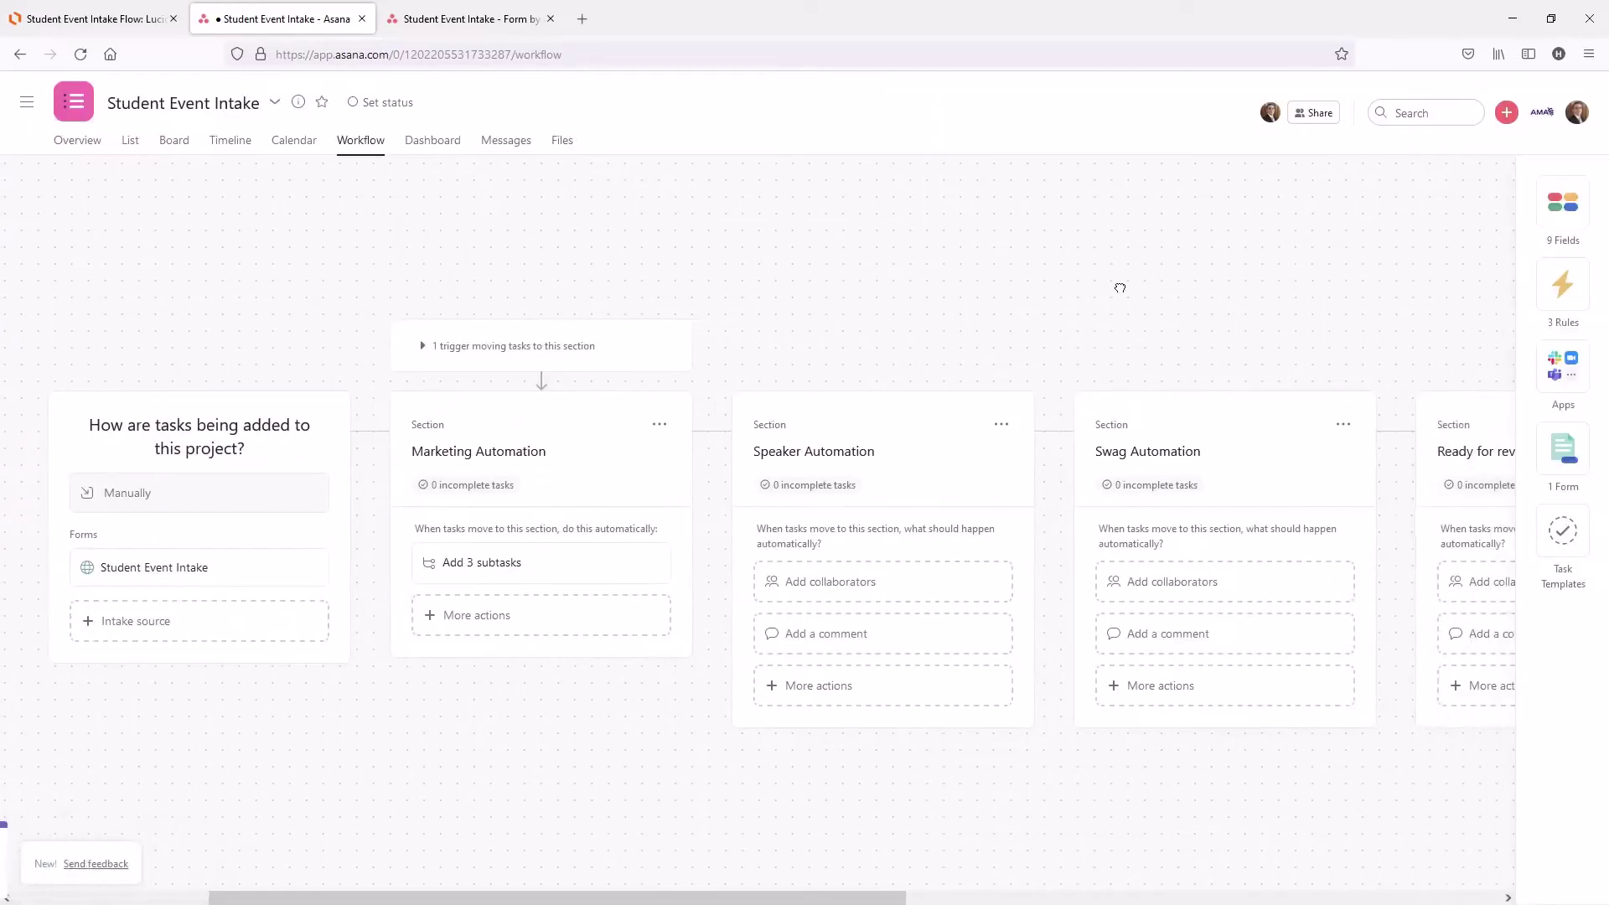
left_click(513, 567)
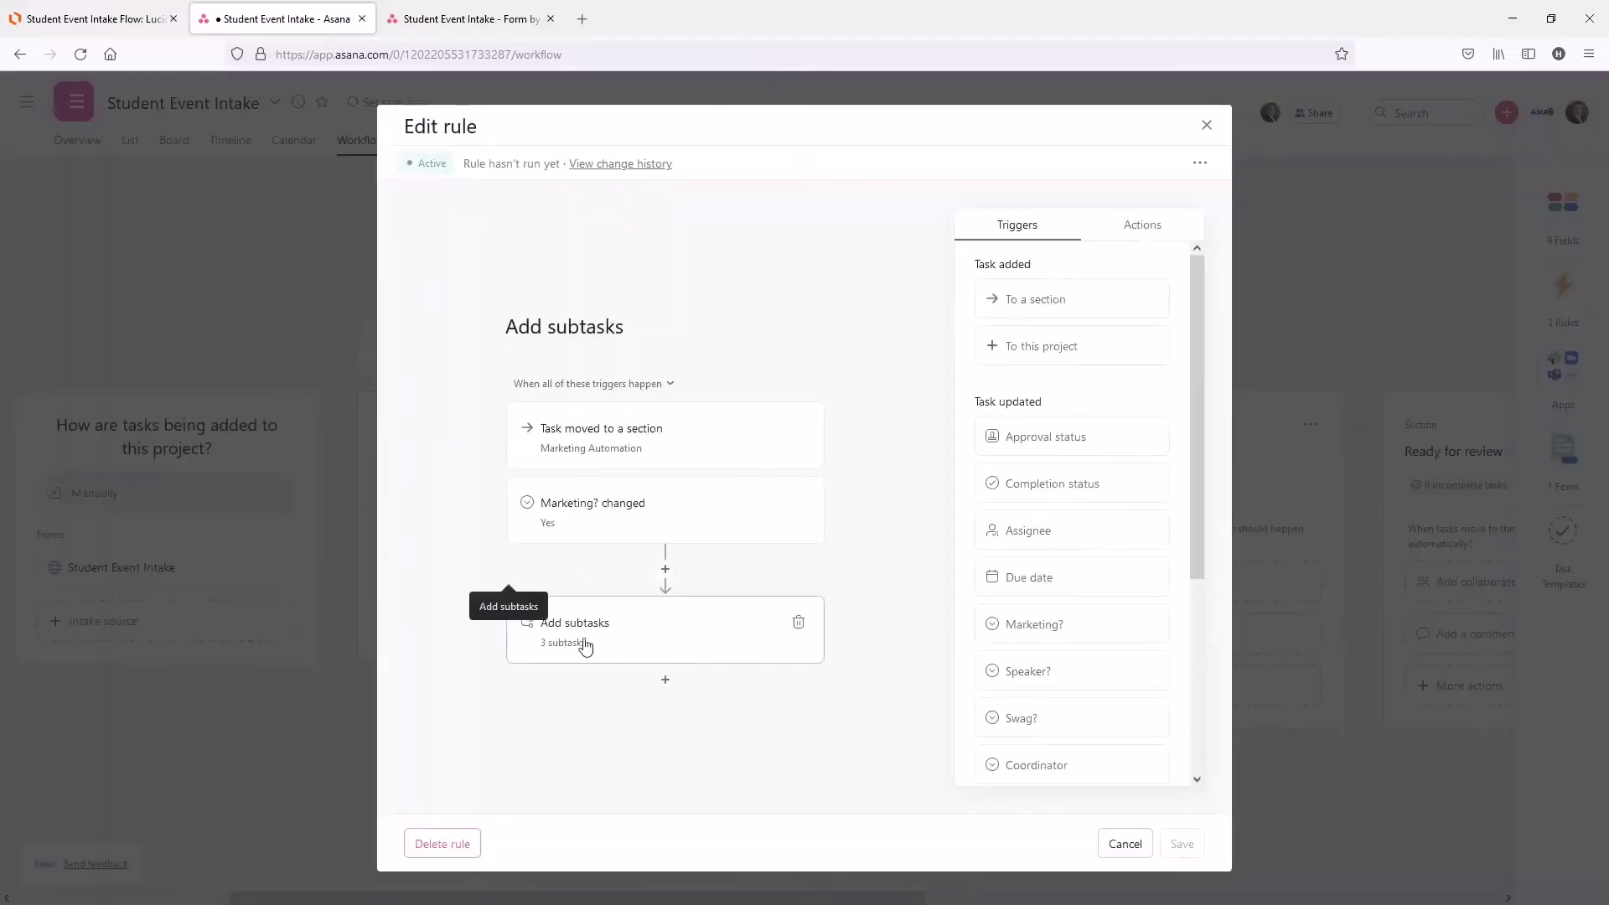
left_click(631, 632)
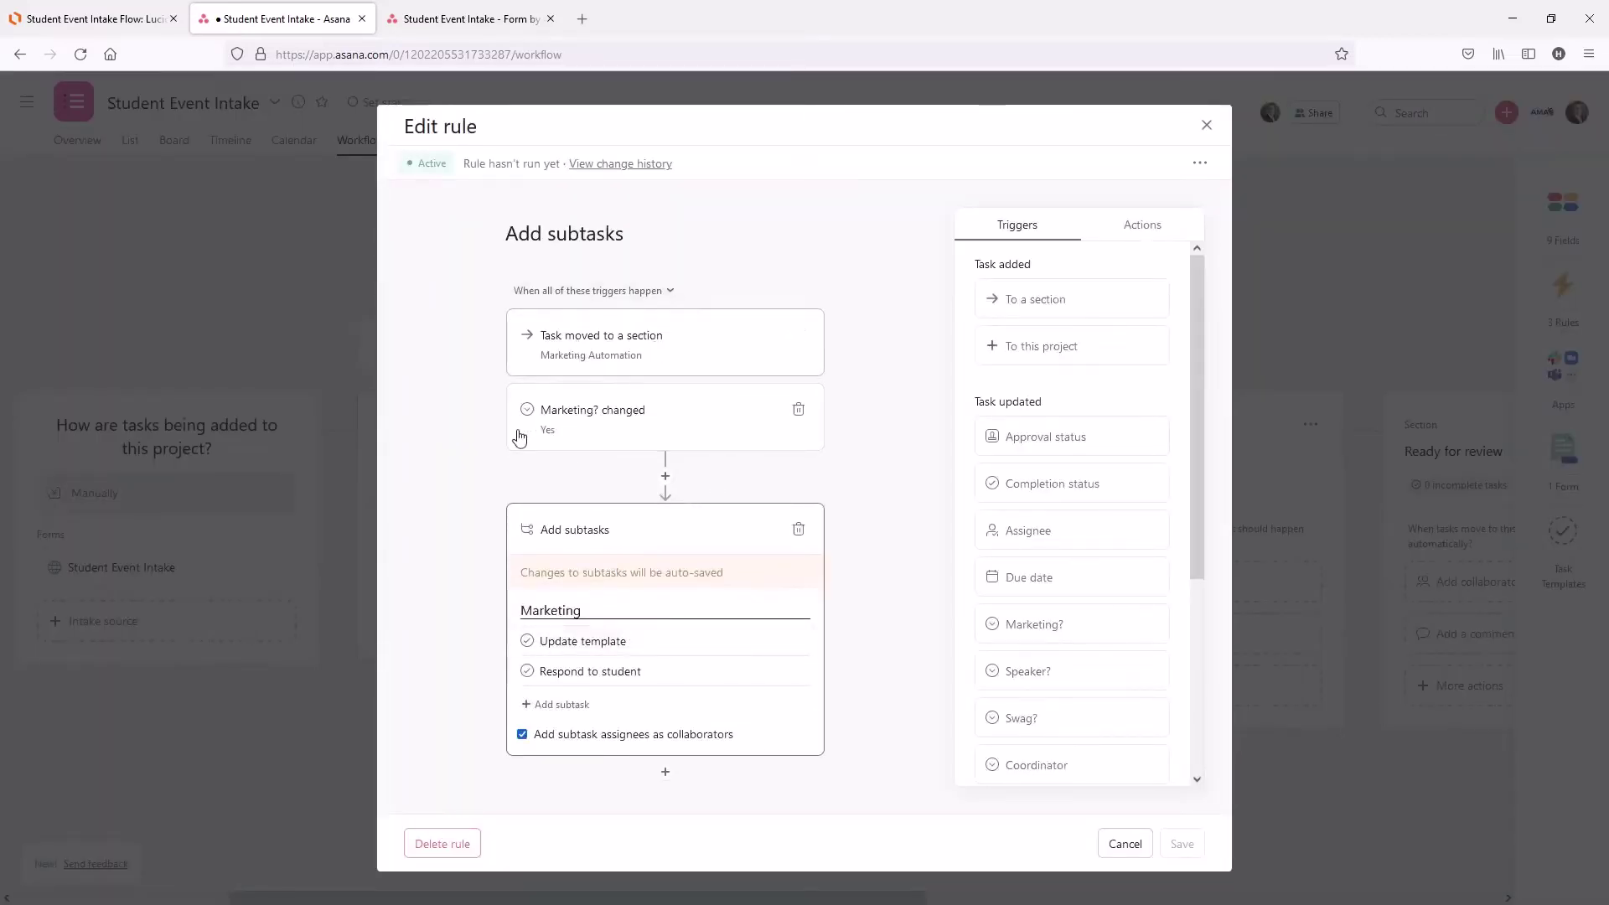
left_click(462, 709)
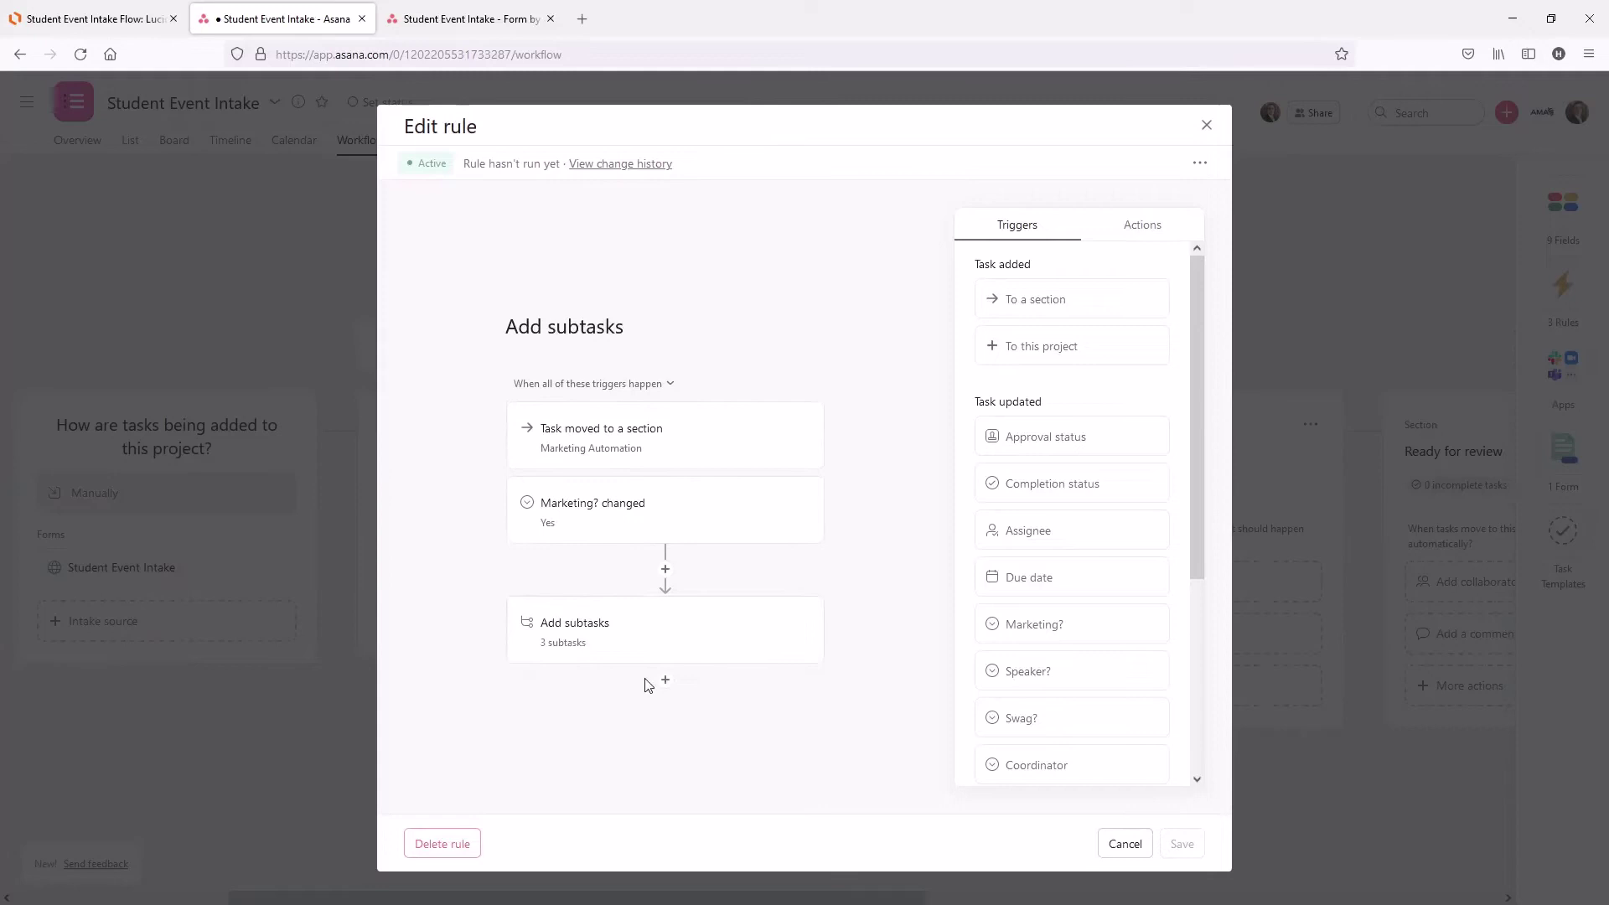
left_click(664, 681)
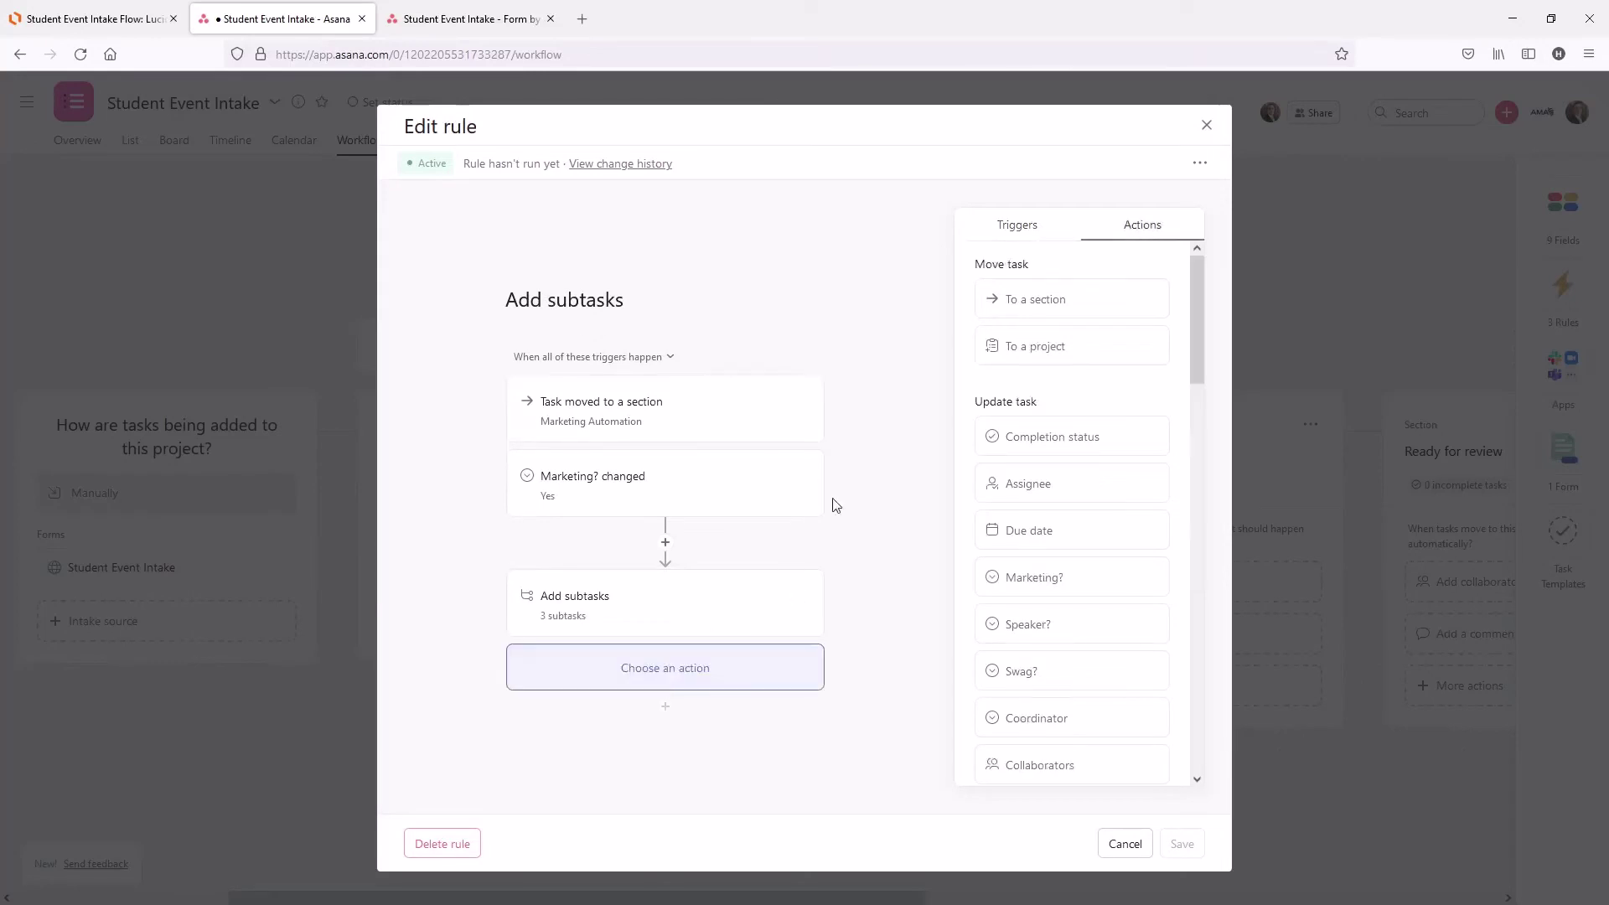
left_click(1067, 313)
left_click(652, 707)
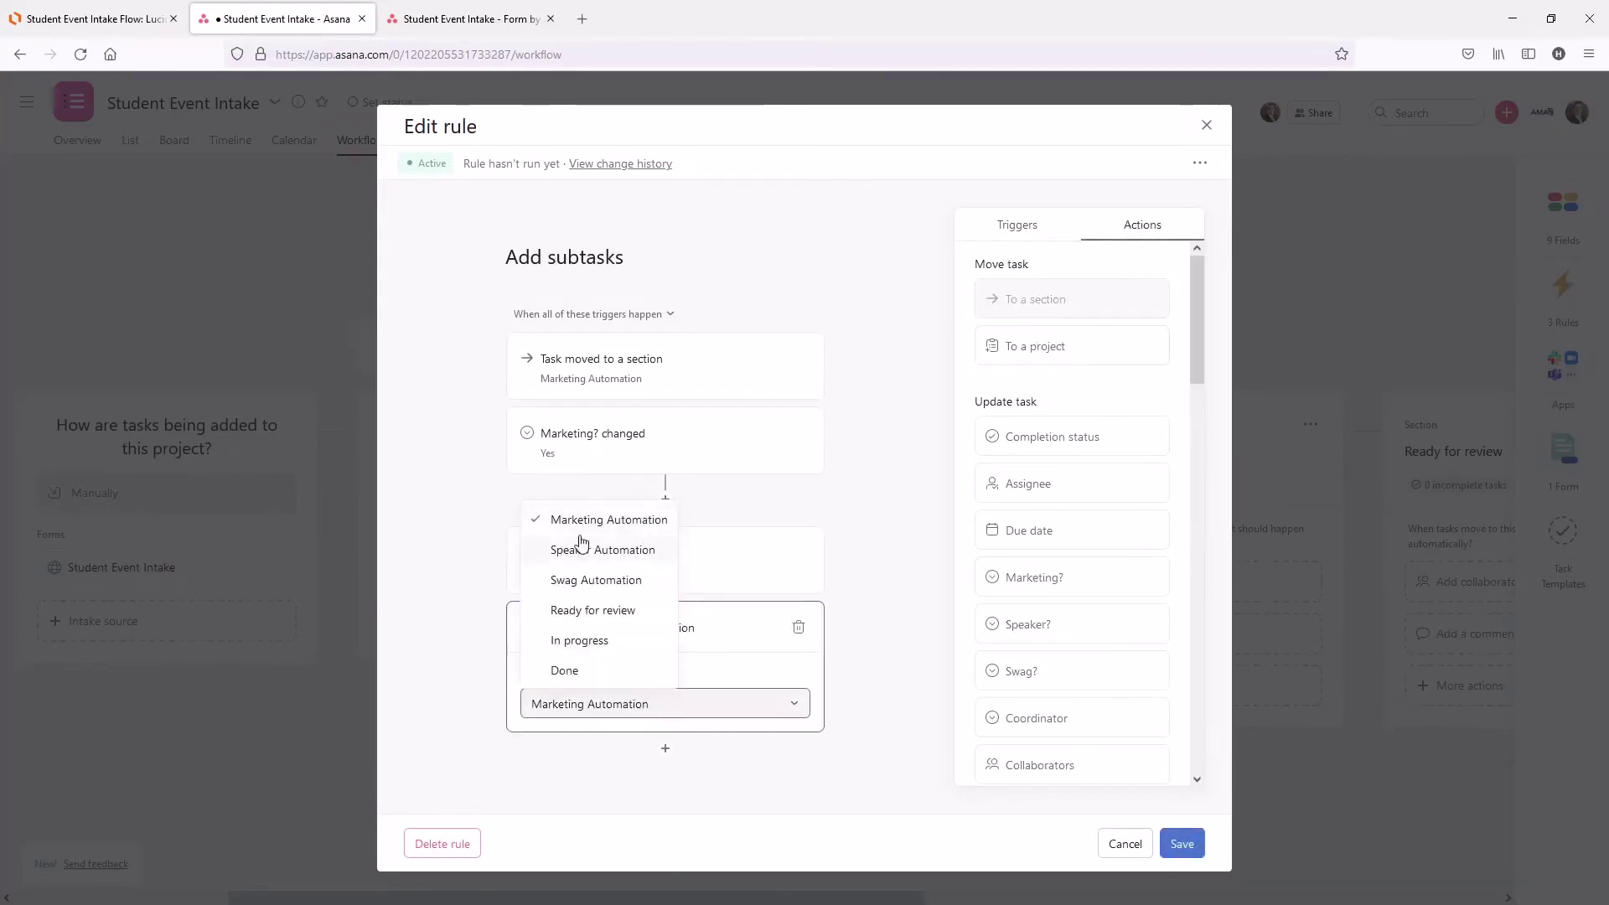
left_click(598, 556)
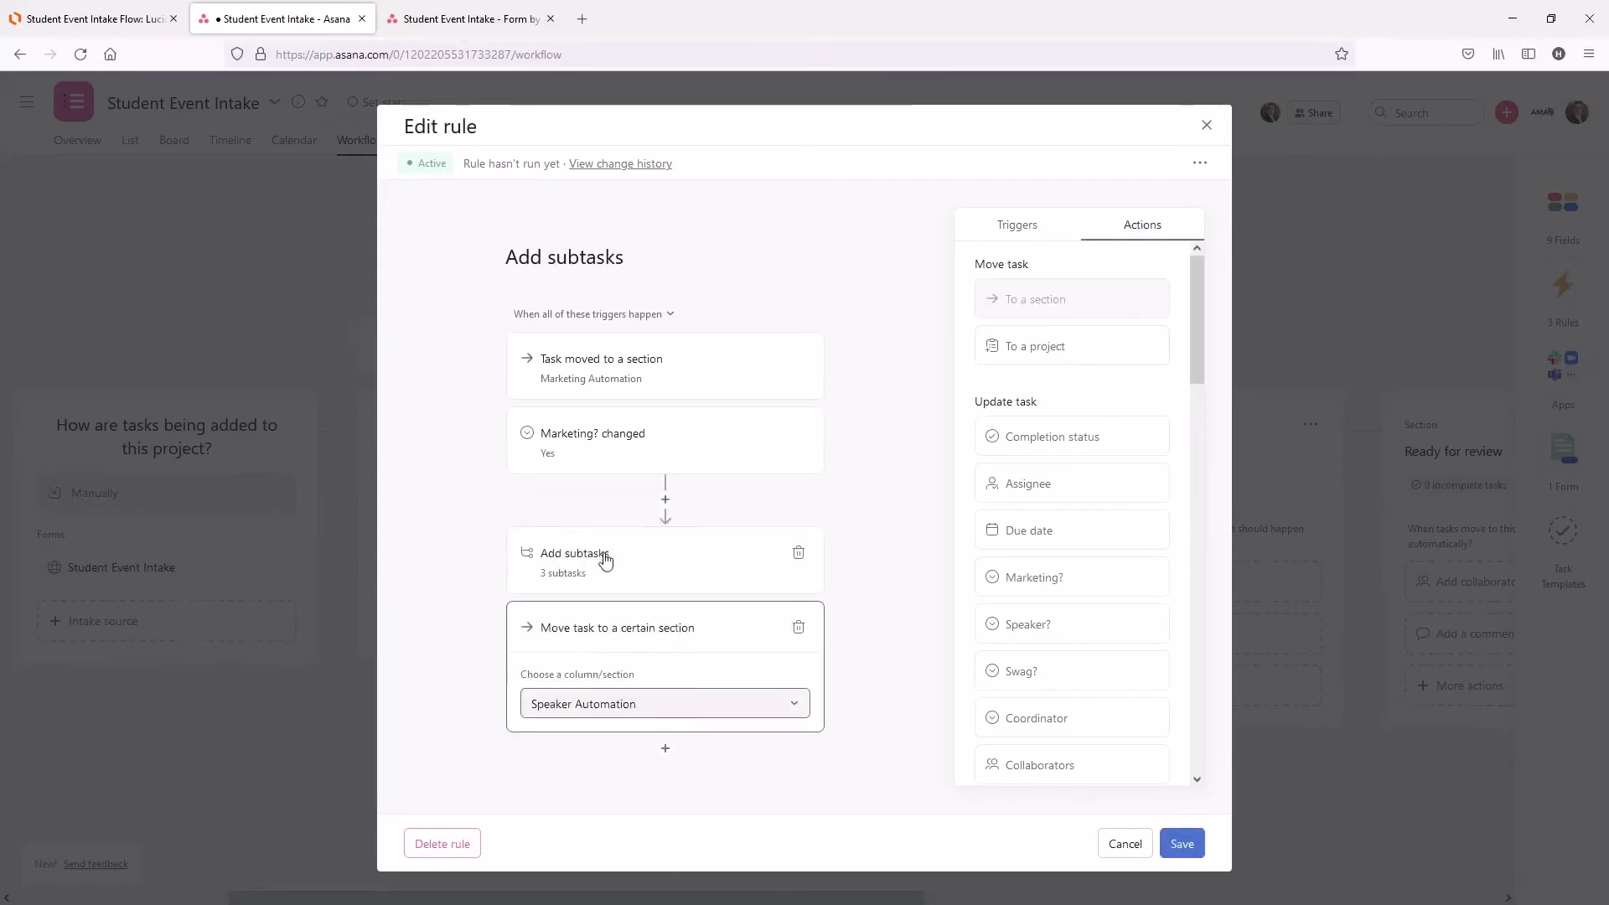
left_click(1182, 845)
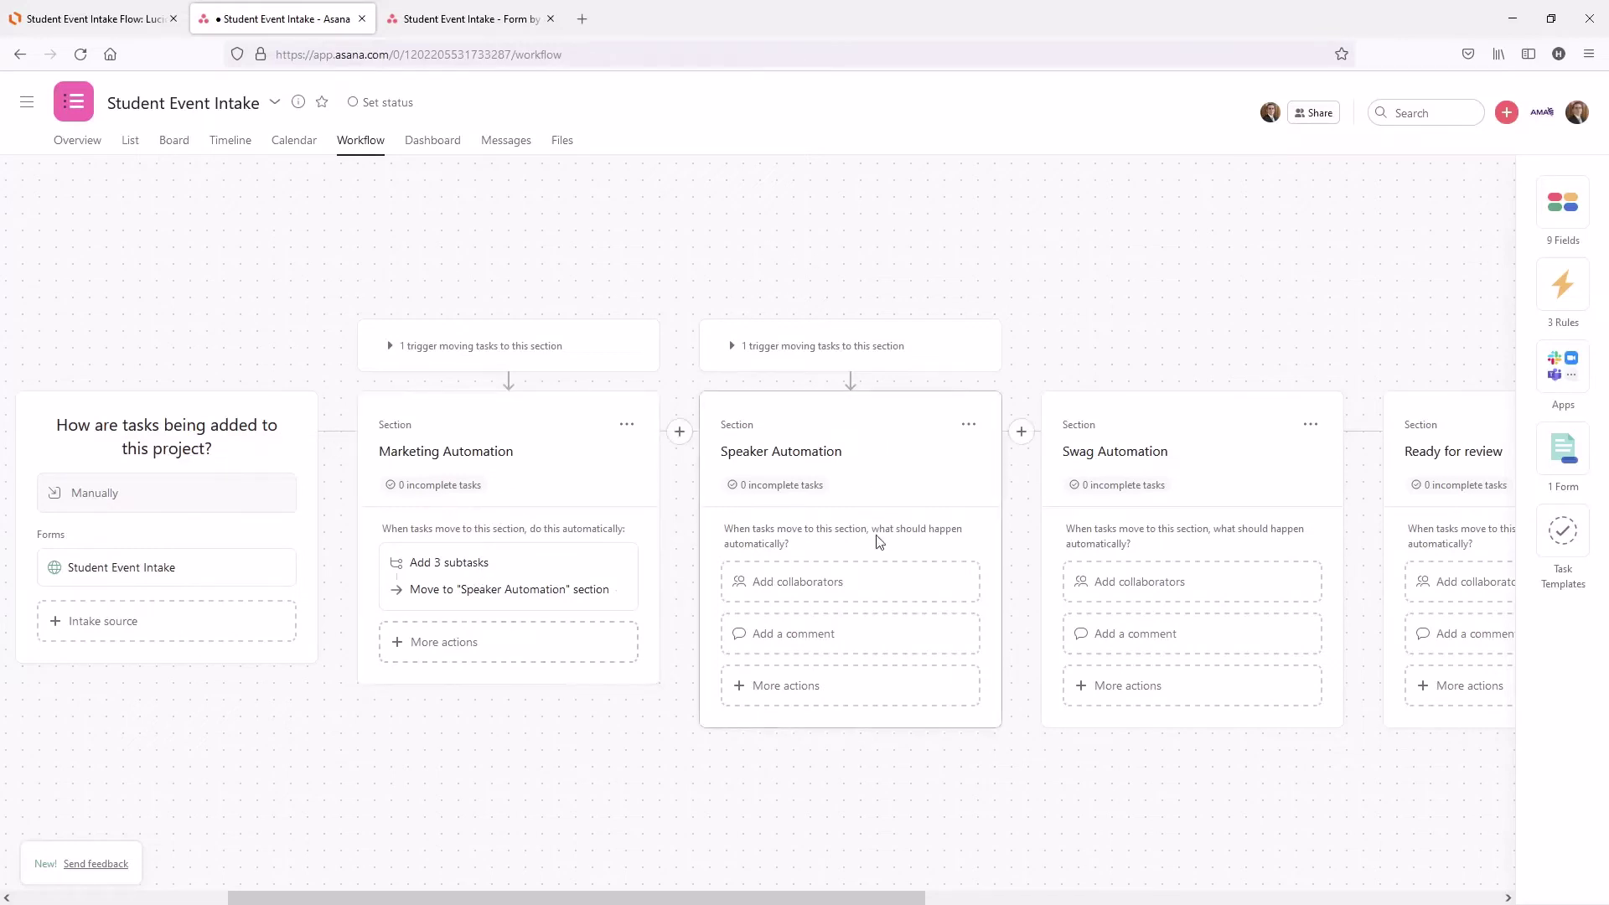
Start a Speaker Automation Add subtasks rule with a Speaker heading and three speaker subtasks.
left_click(846, 696)
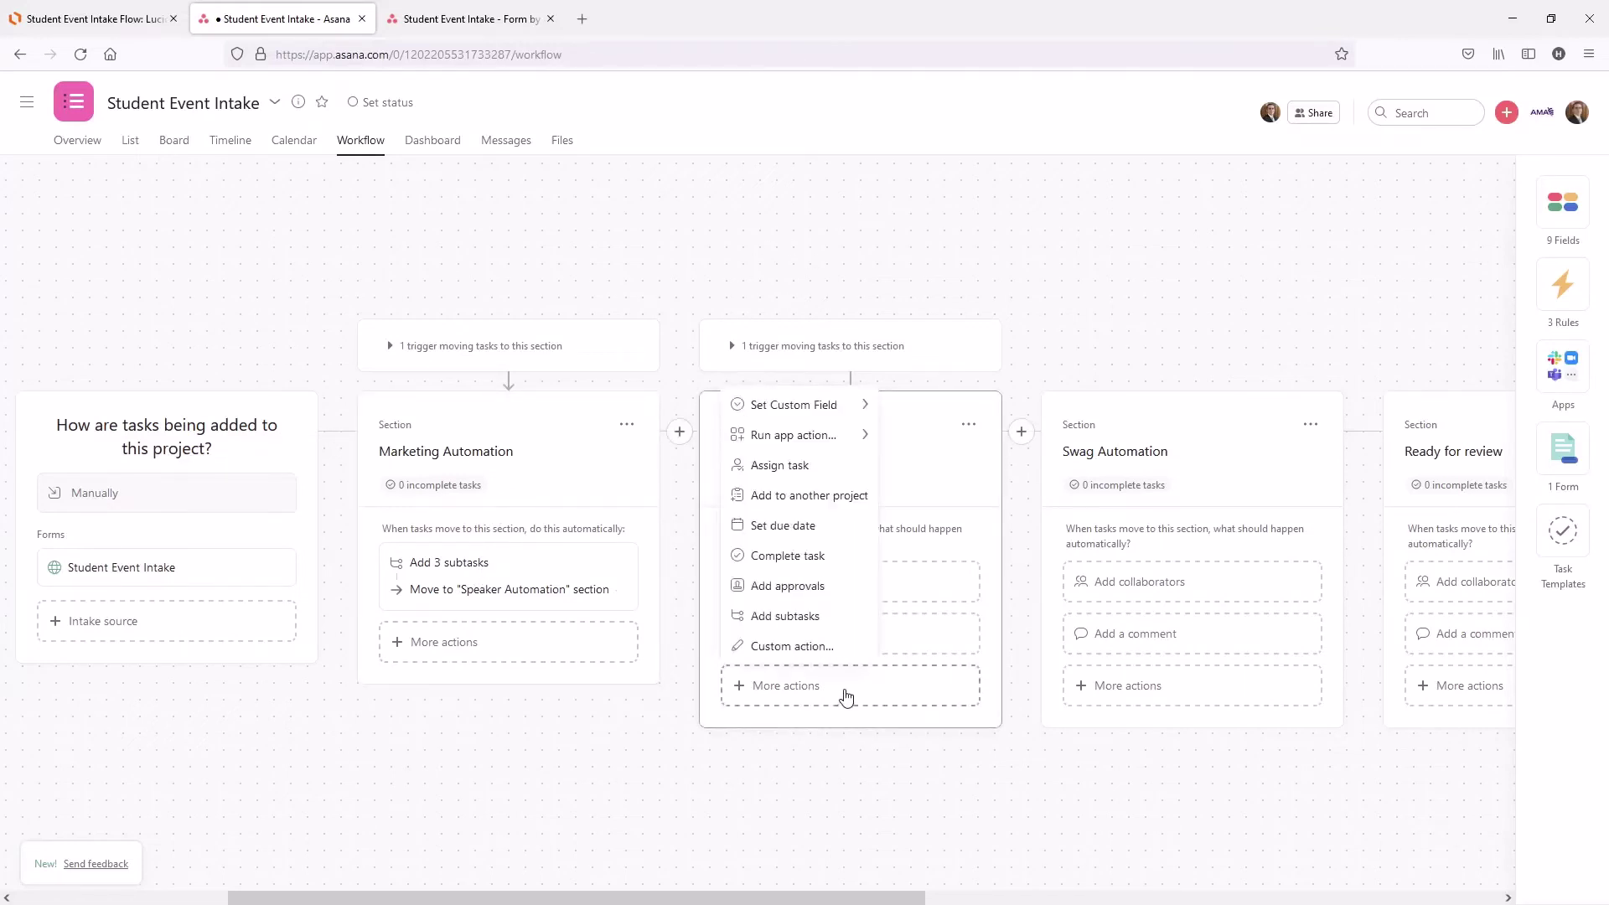
left_click(805, 623)
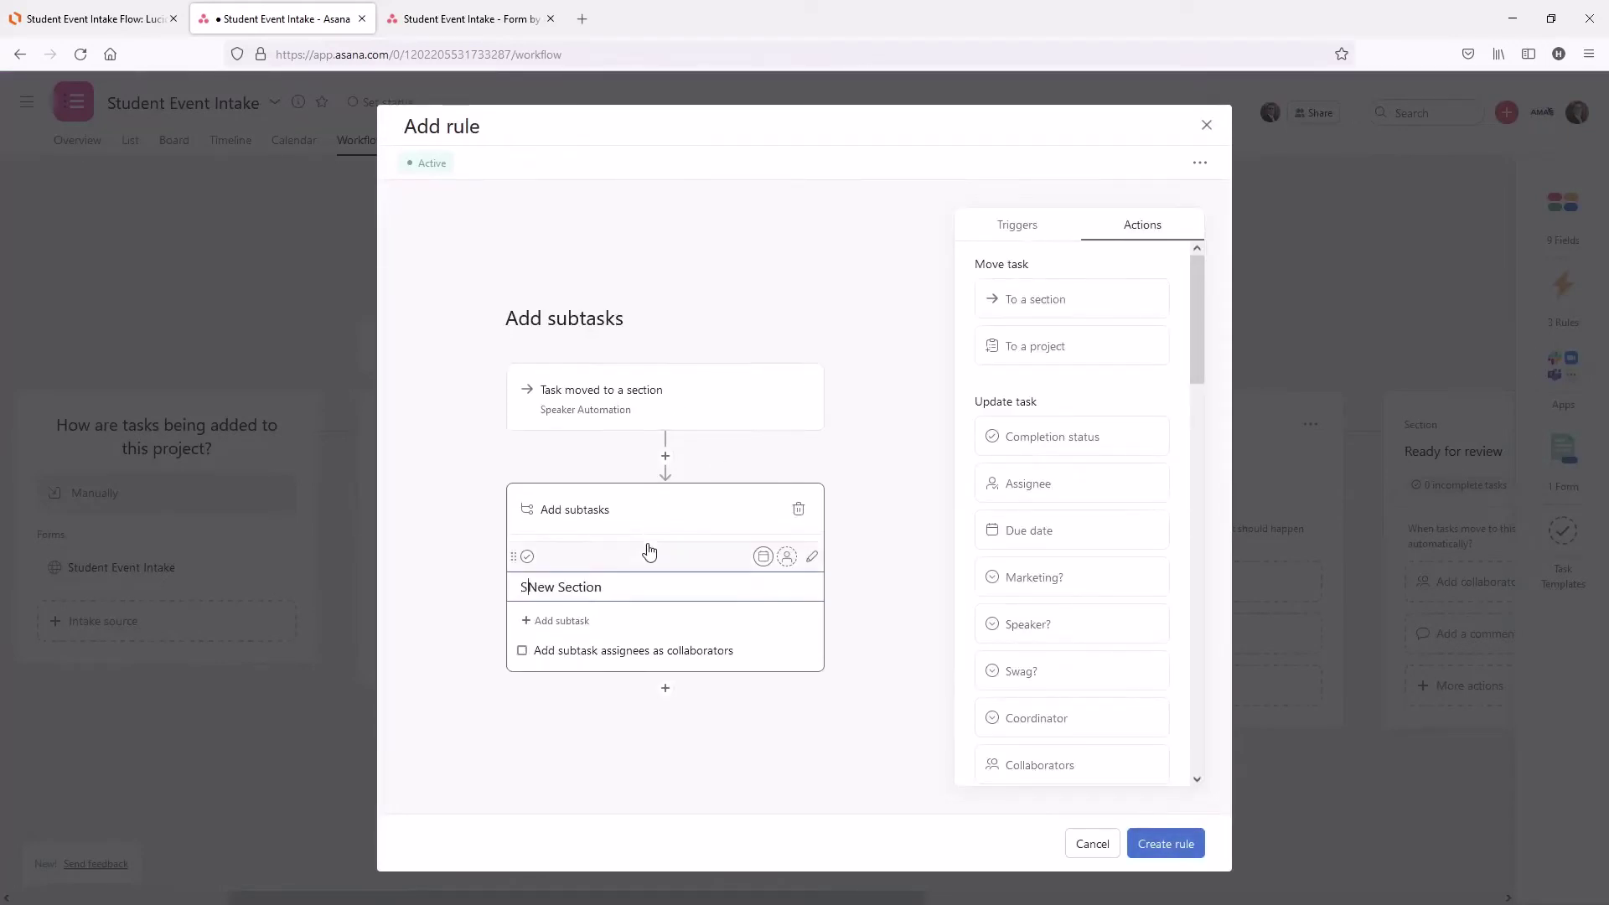
type("Speaker")
key("Delete")
key("Delete")
key("Delete")
key("Delete")
key("Delete")
key("Delete")
key("Delete")
key("Delete")
key("Delete")
key("Delete")
key("Delete")
key("Return")
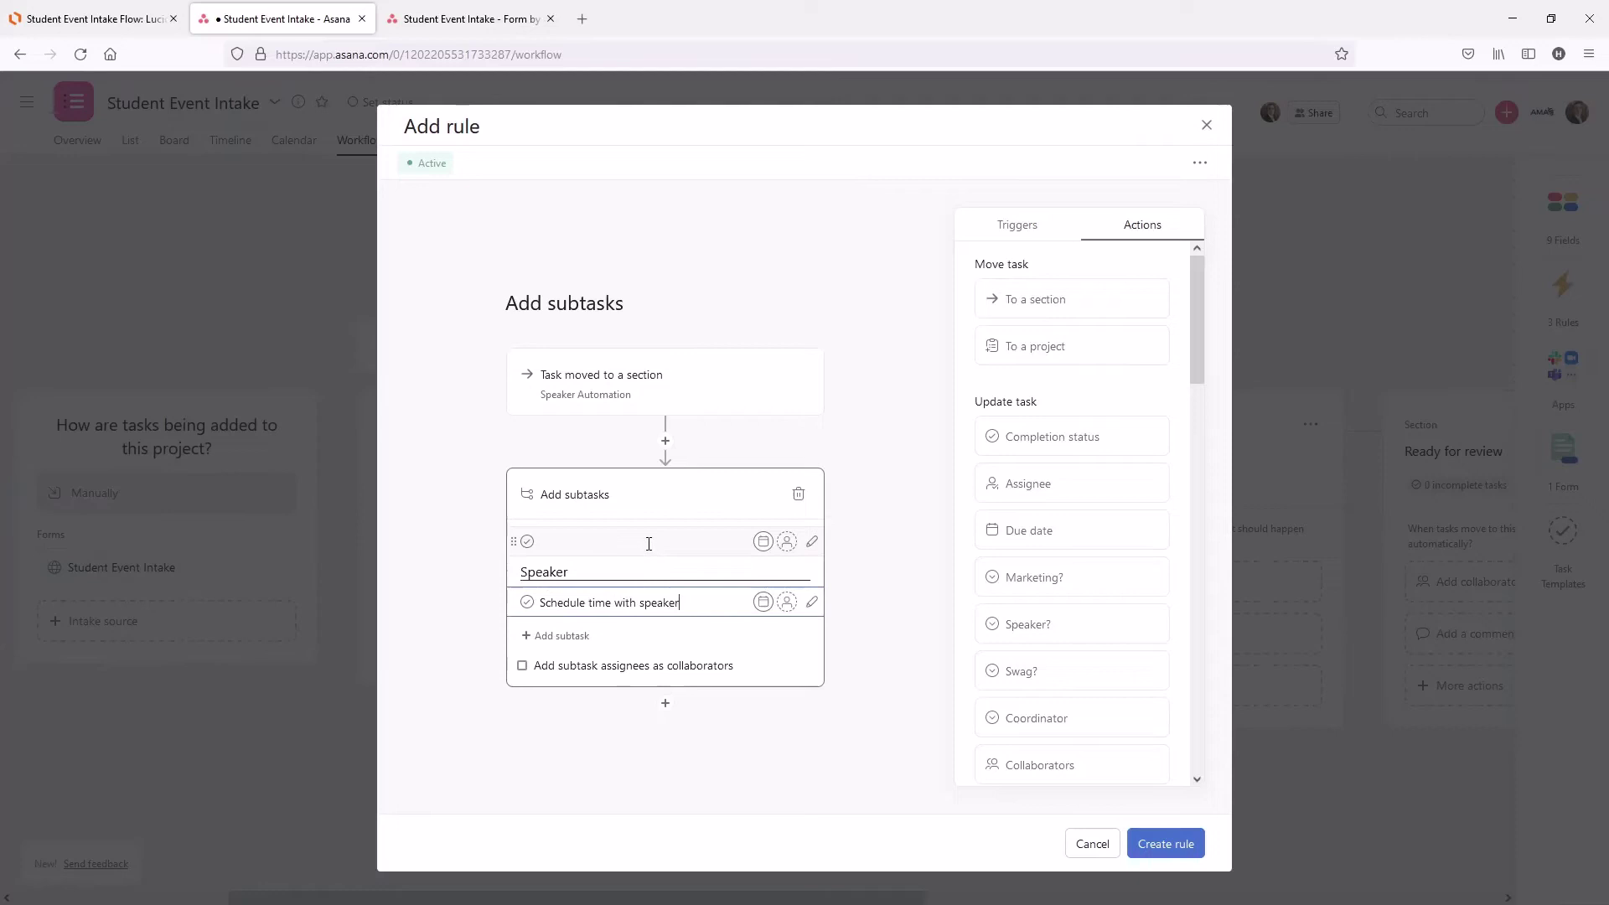
key("Return")
type("Speaker confirm")
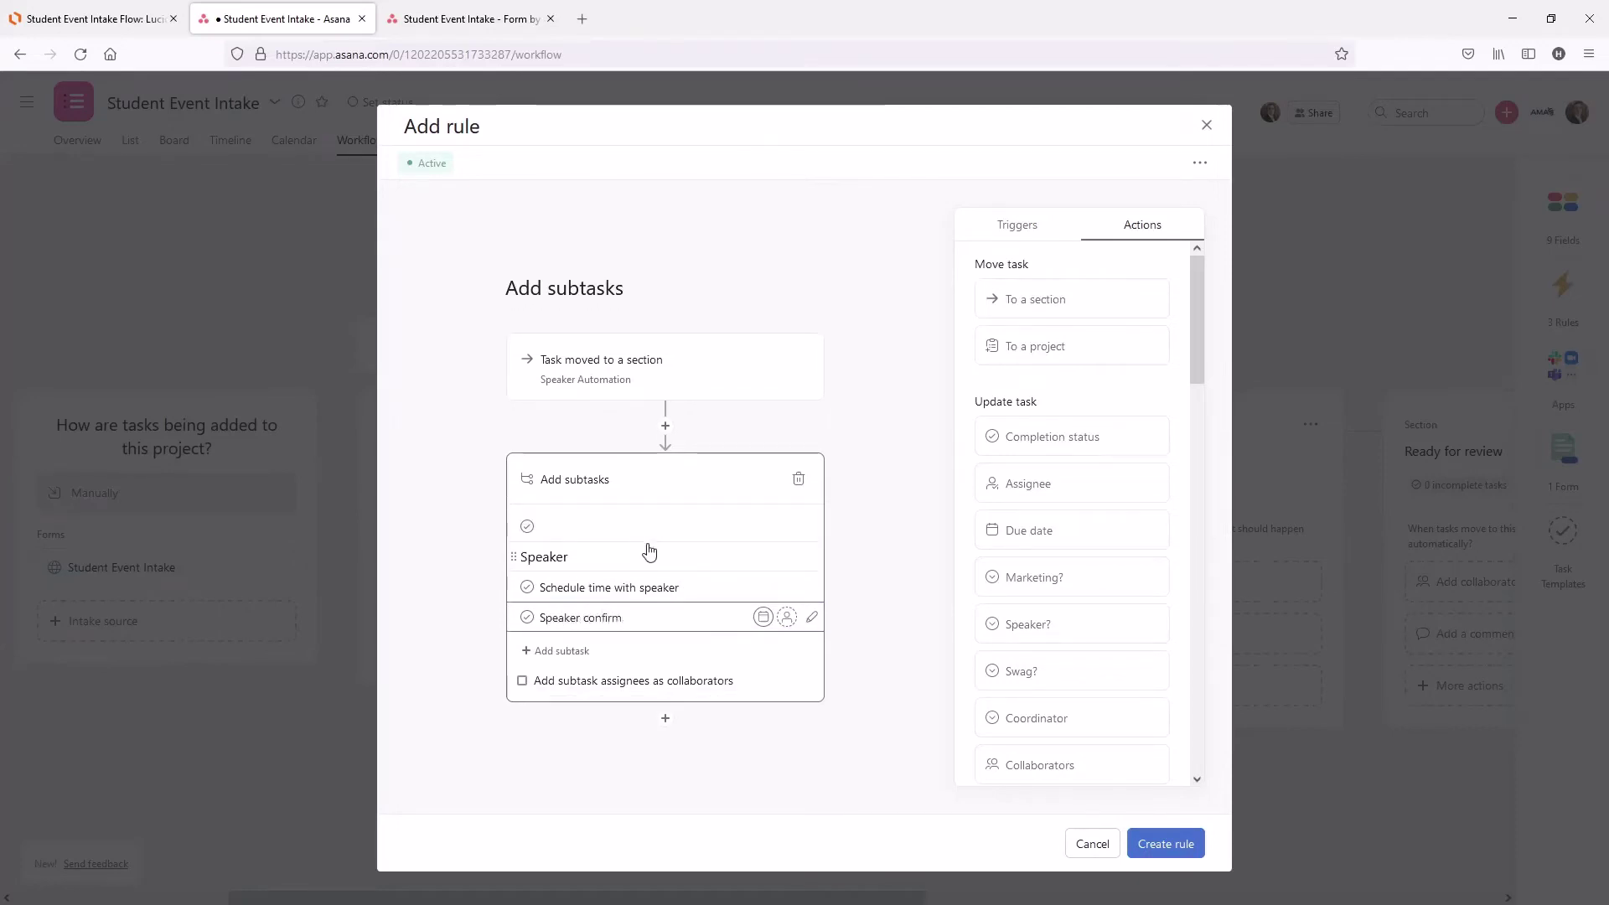
type("ed")
key("Return")
type("Respon")
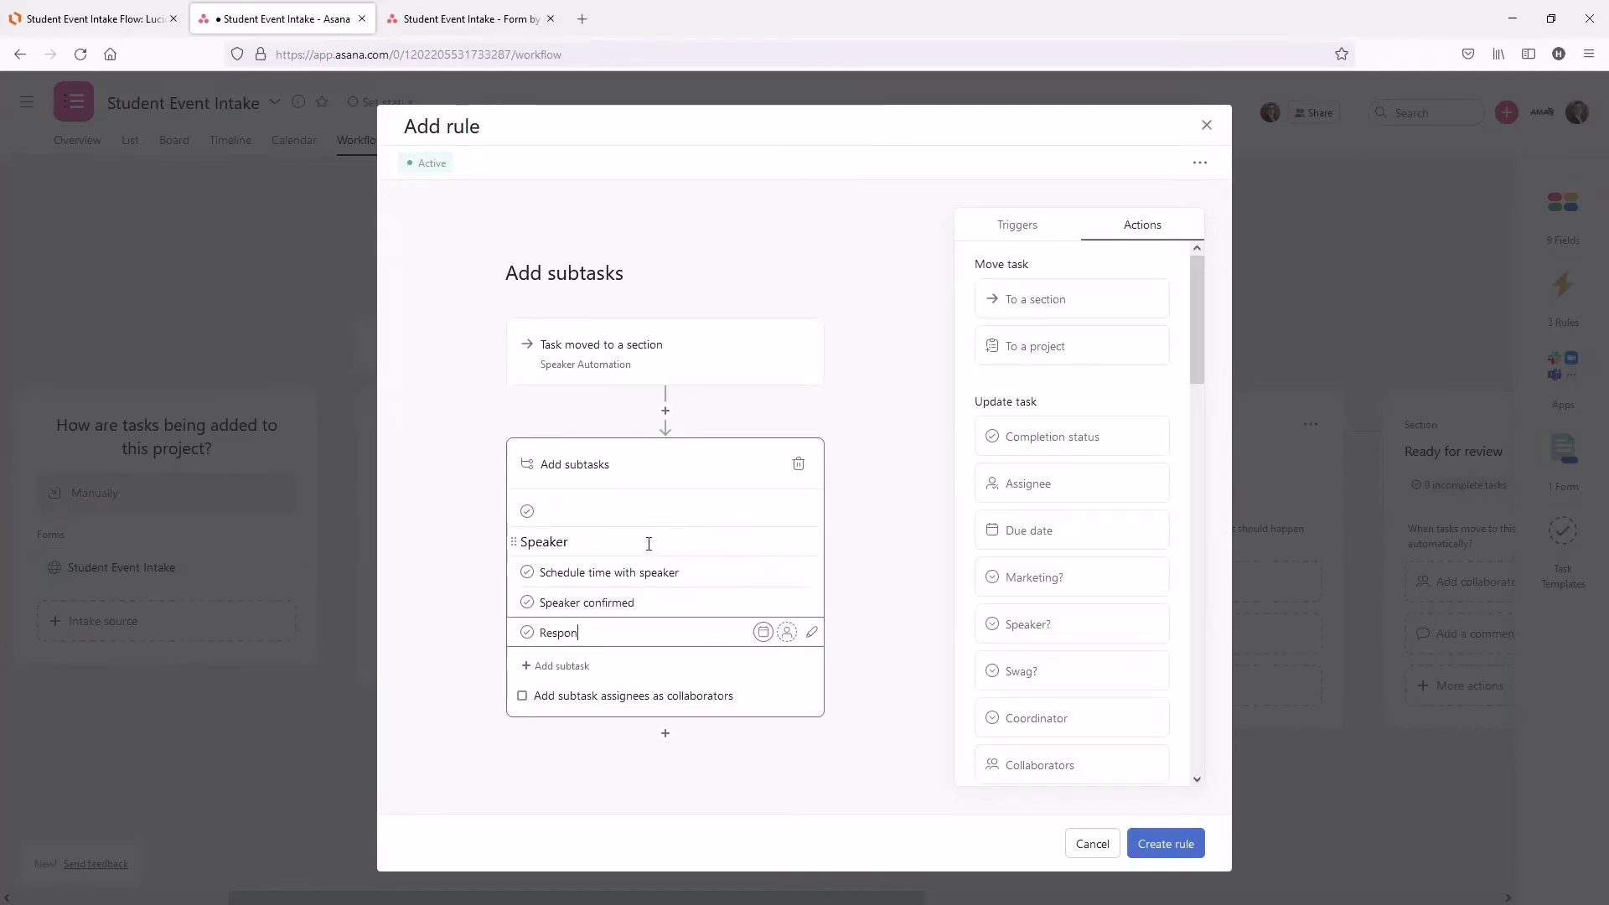
type("d to student")
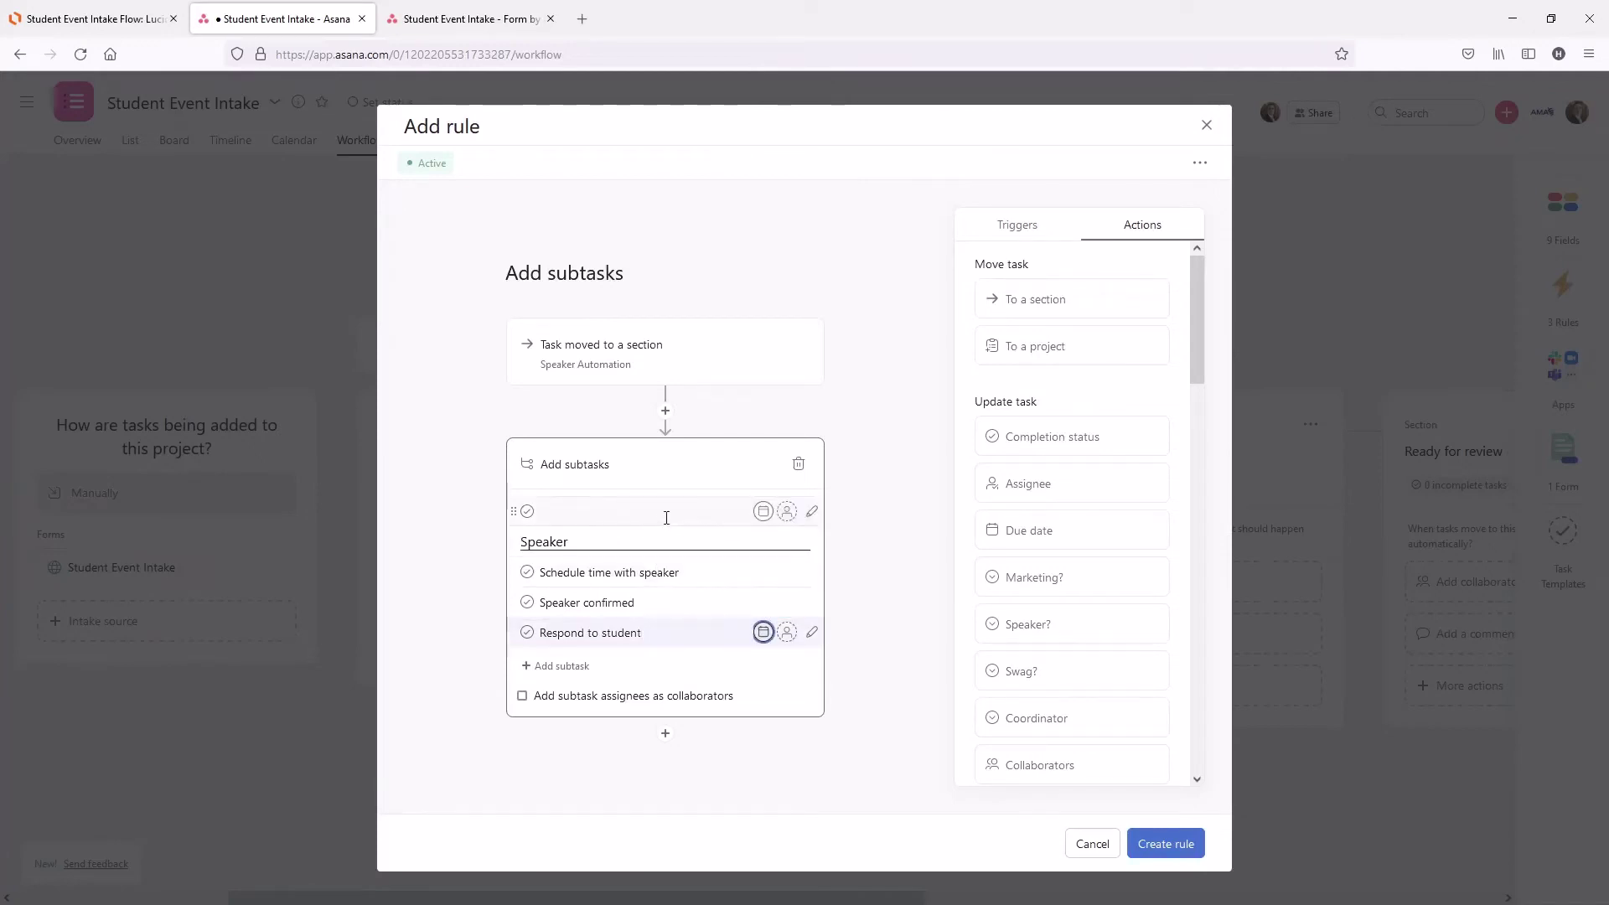
left_click(667, 514)
key("BackSpace")
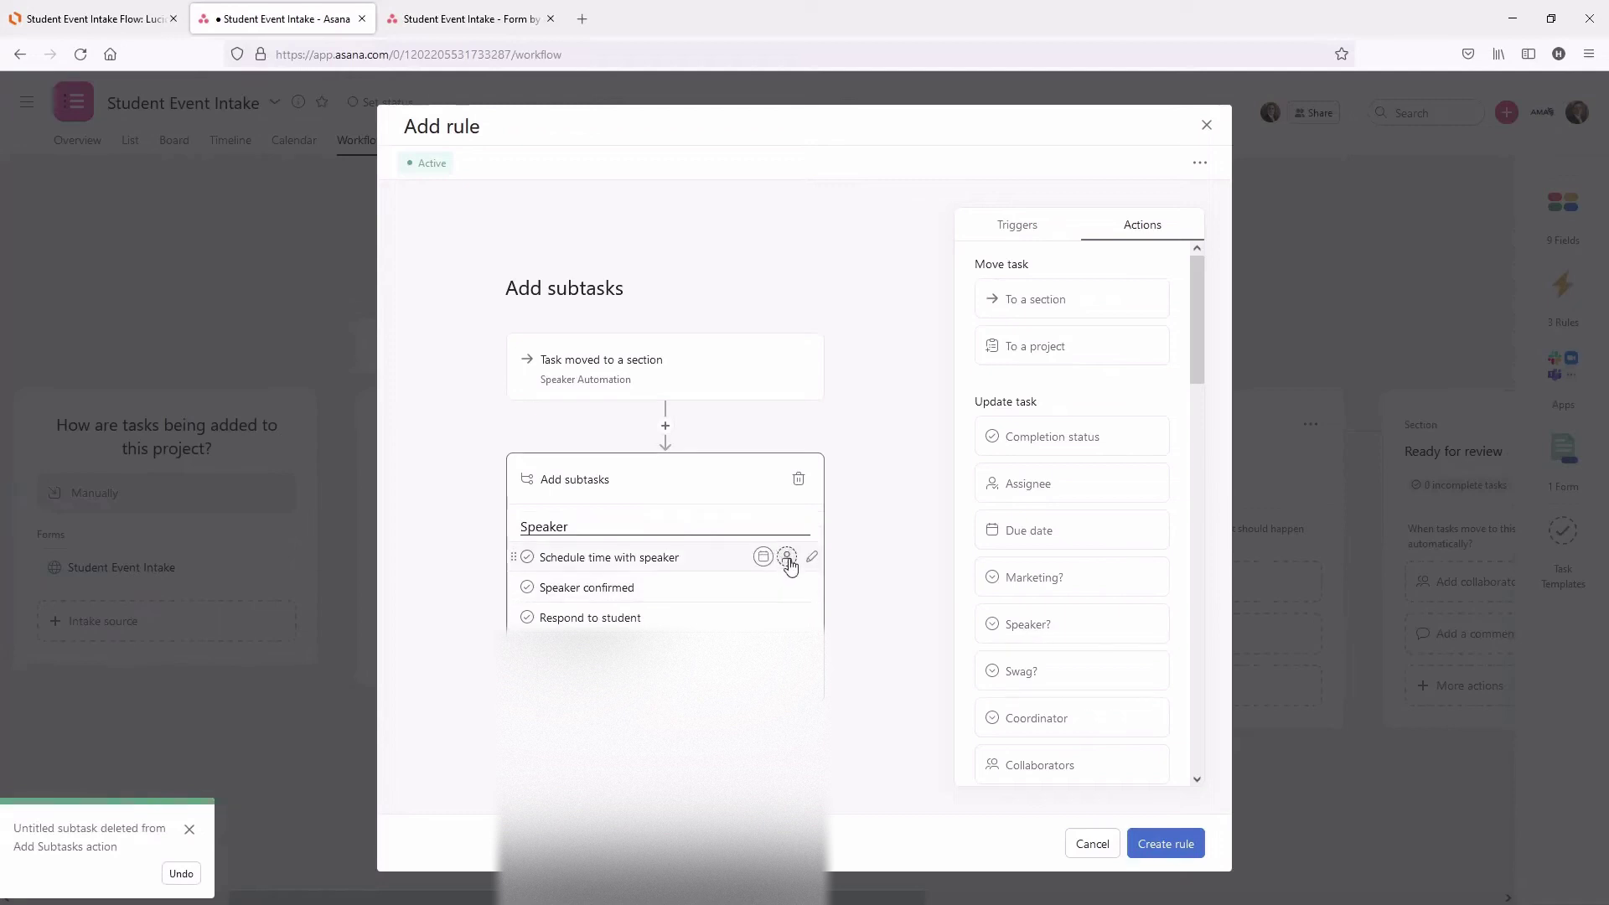
Assign 'Schedule time with speaker', 'Speaker confirmed' and 'Respond to student' each an assignee.
left_click(788, 558)
left_click(746, 619)
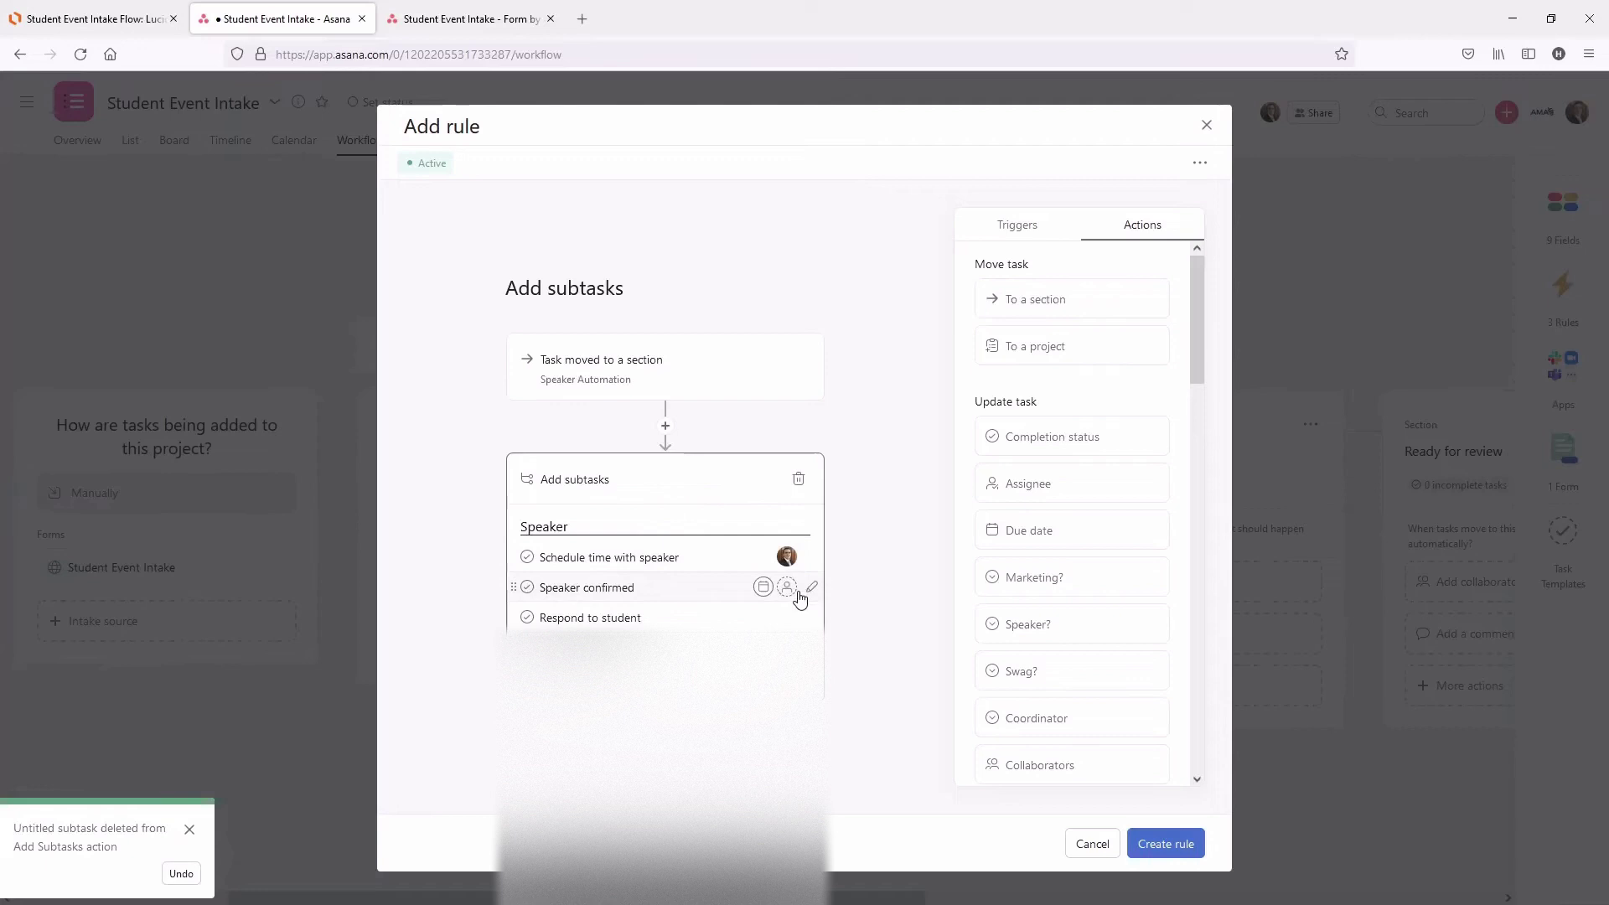
left_click(790, 590)
left_click(587, 687)
left_click(787, 618)
left_click(587, 721)
left_click(666, 427)
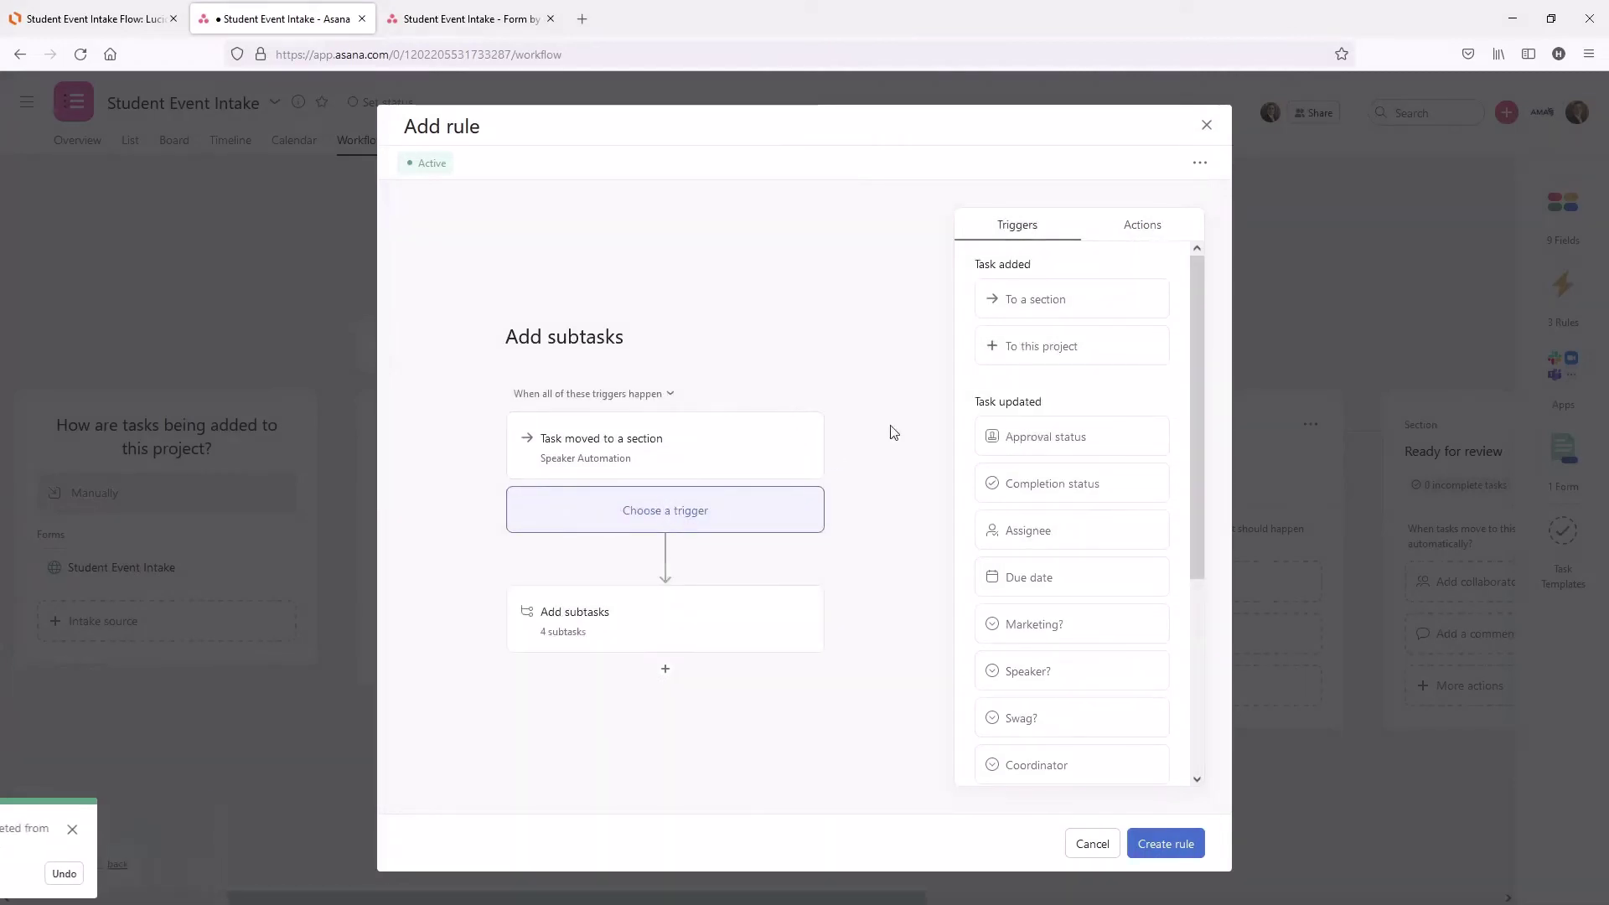
Add 'Speaker? is Yes' and Coordinator conditions plus a move to Speaker Automation, then create the rule.
left_click(1041, 689)
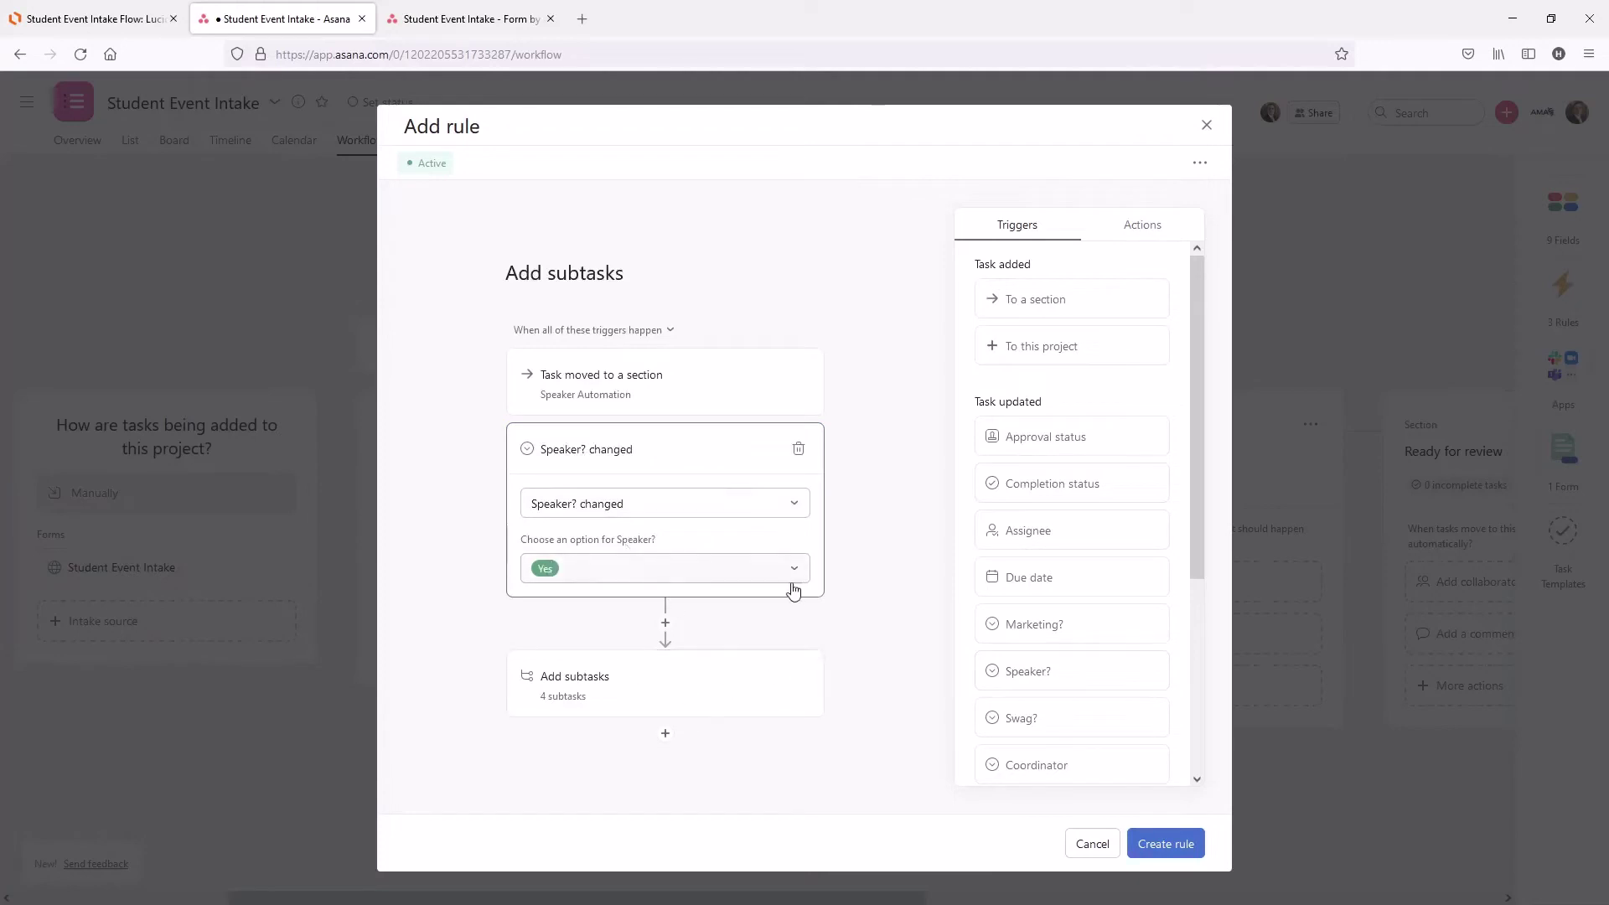
left_click(1059, 771)
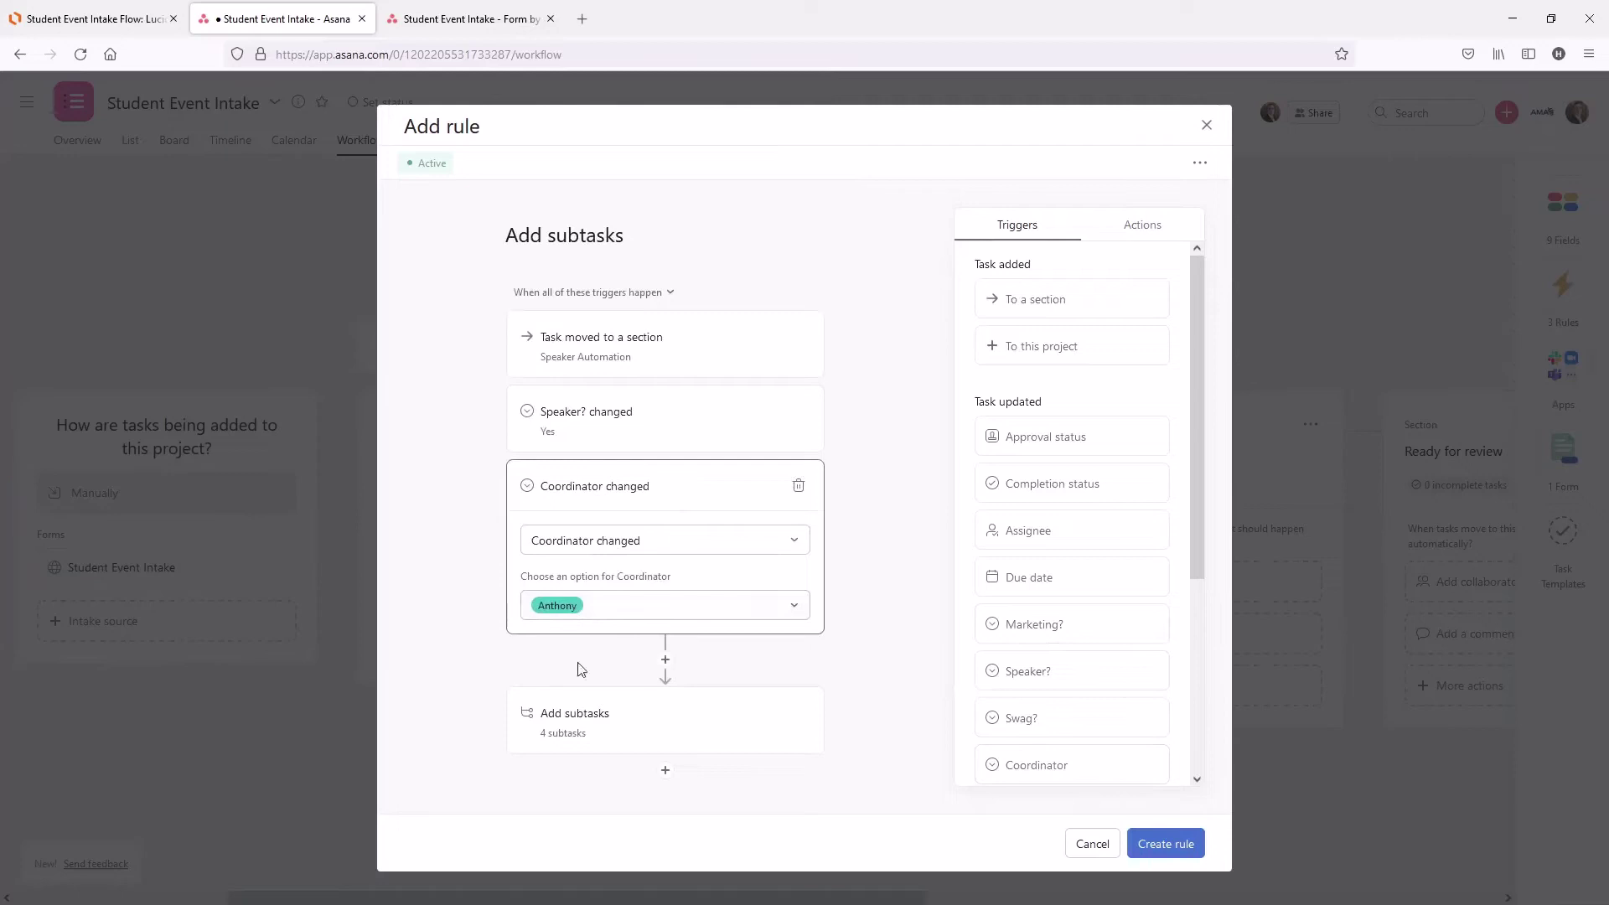
left_click(665, 772)
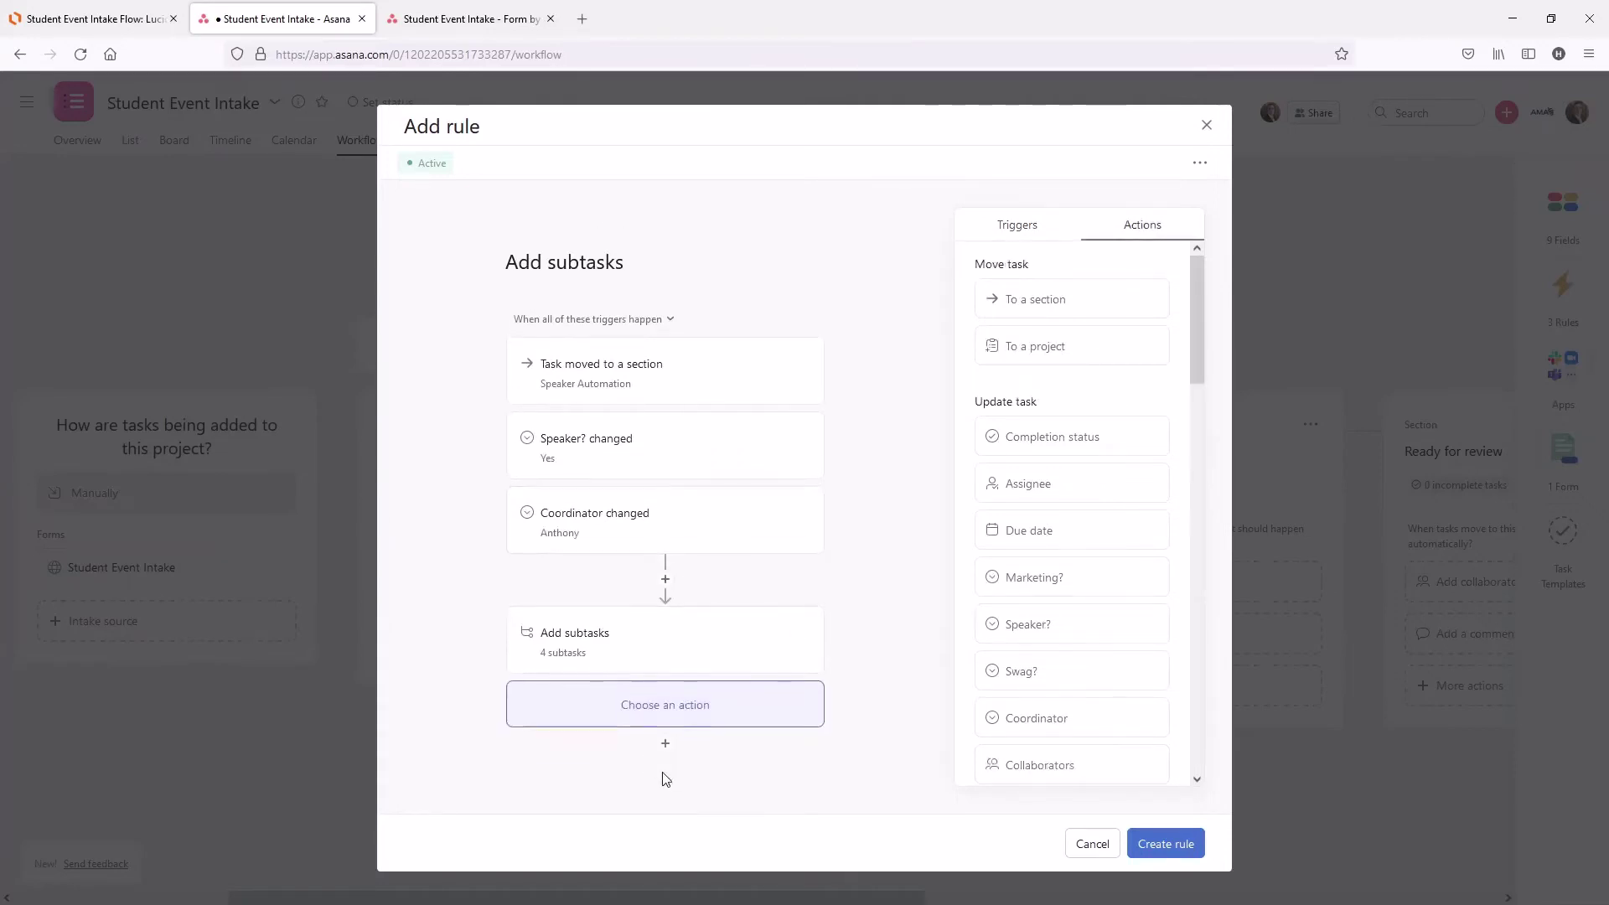
left_click(1069, 311)
left_click(745, 779)
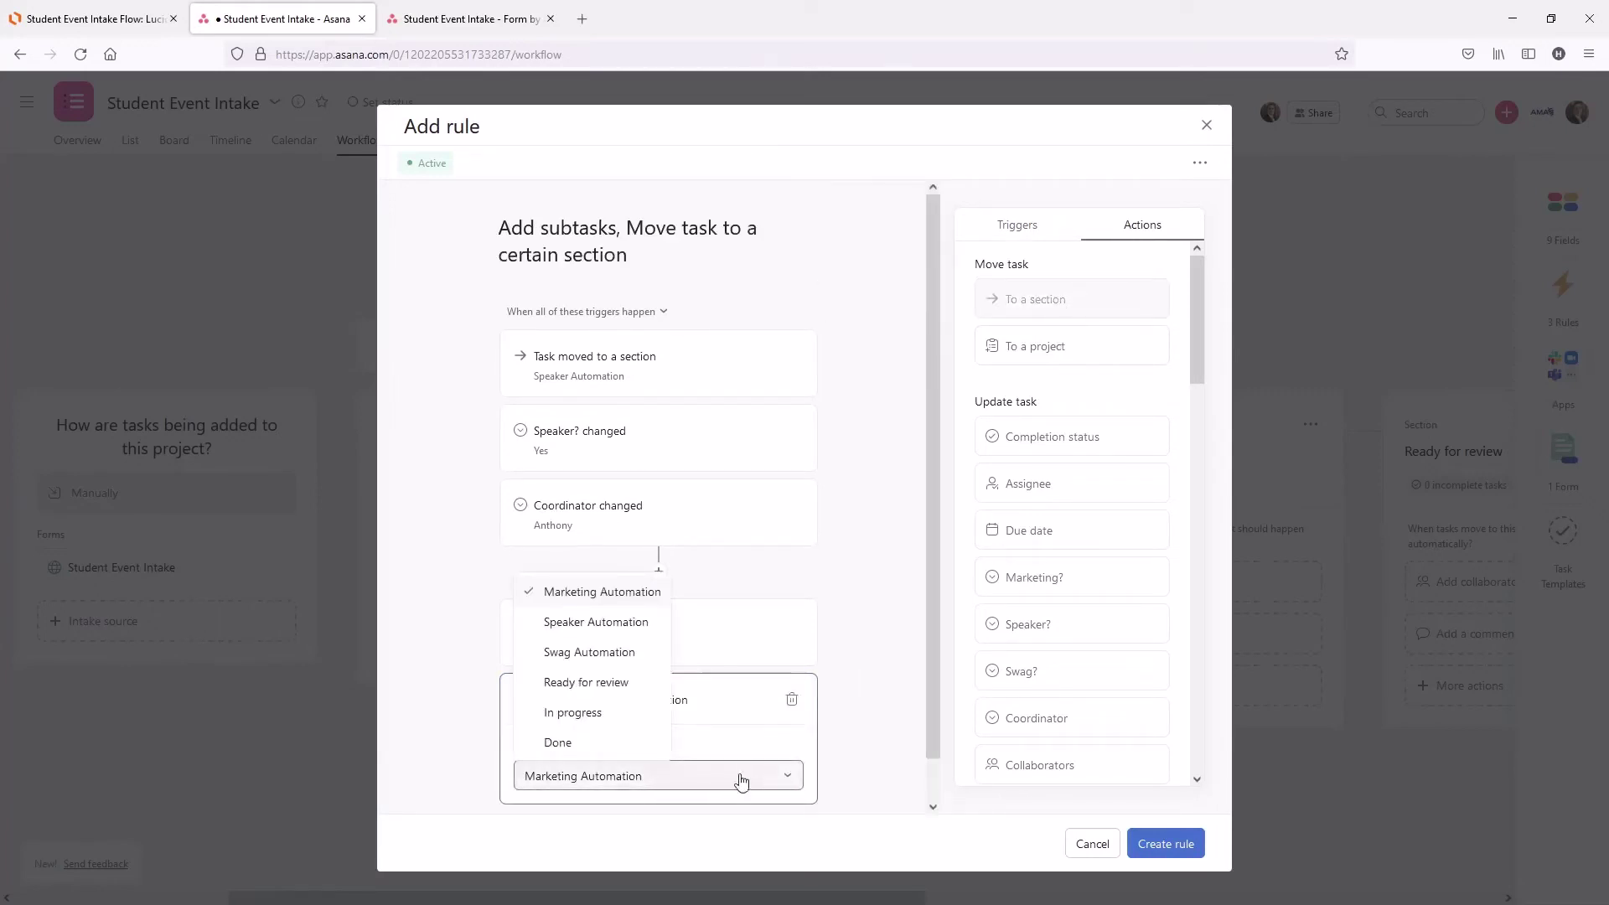
left_click(582, 625)
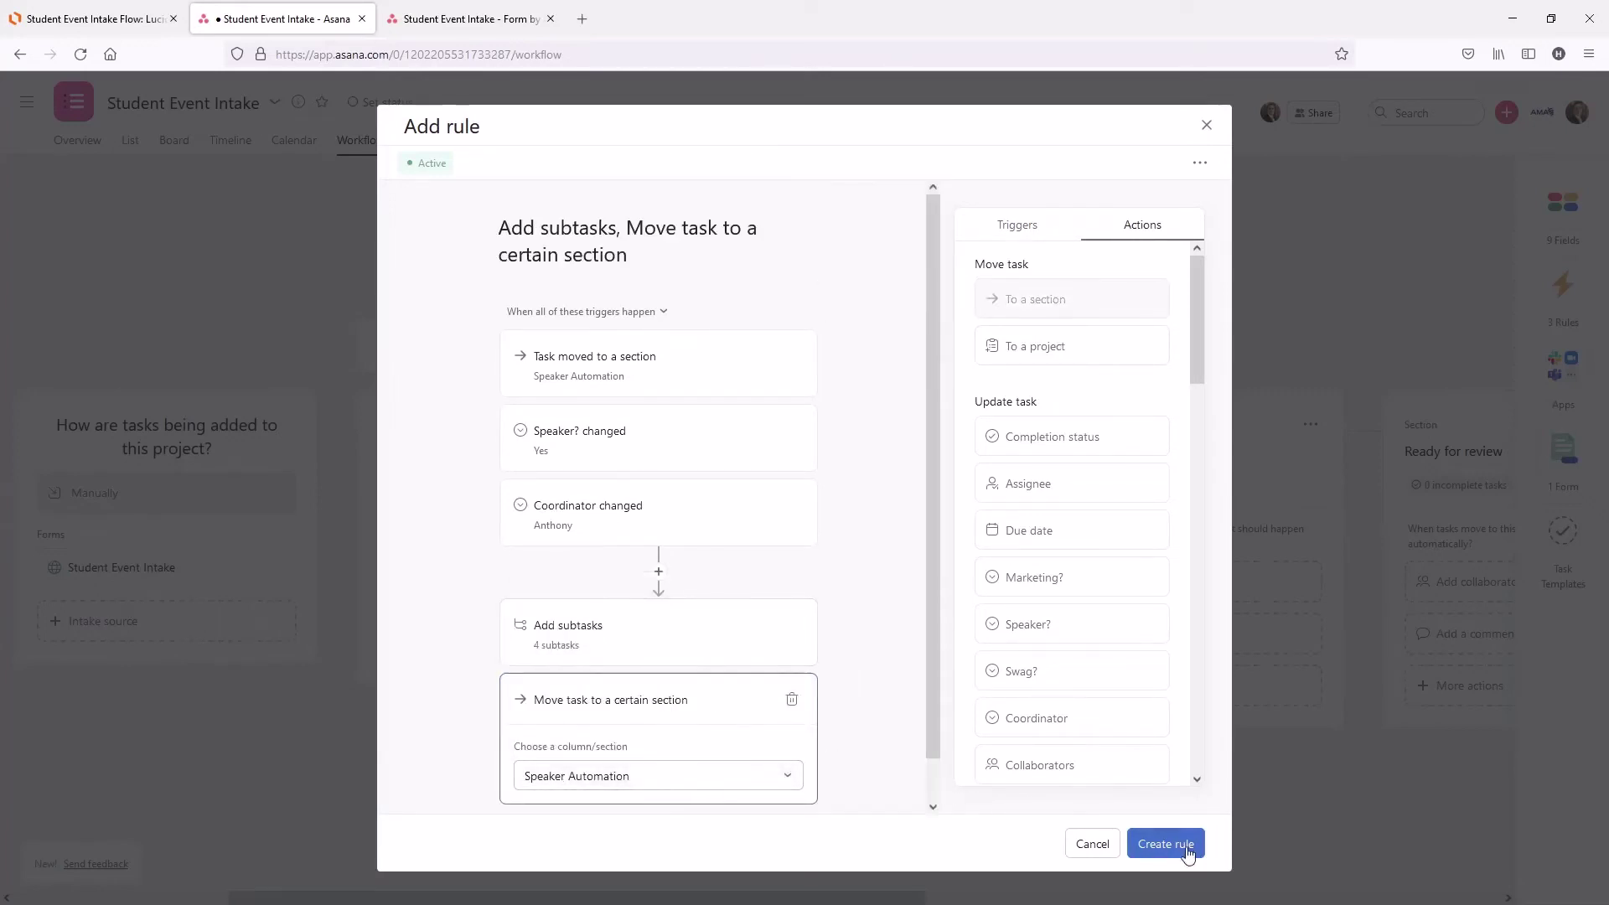
left_click_drag(624, 698, 683, 704)
left_click(853, 708)
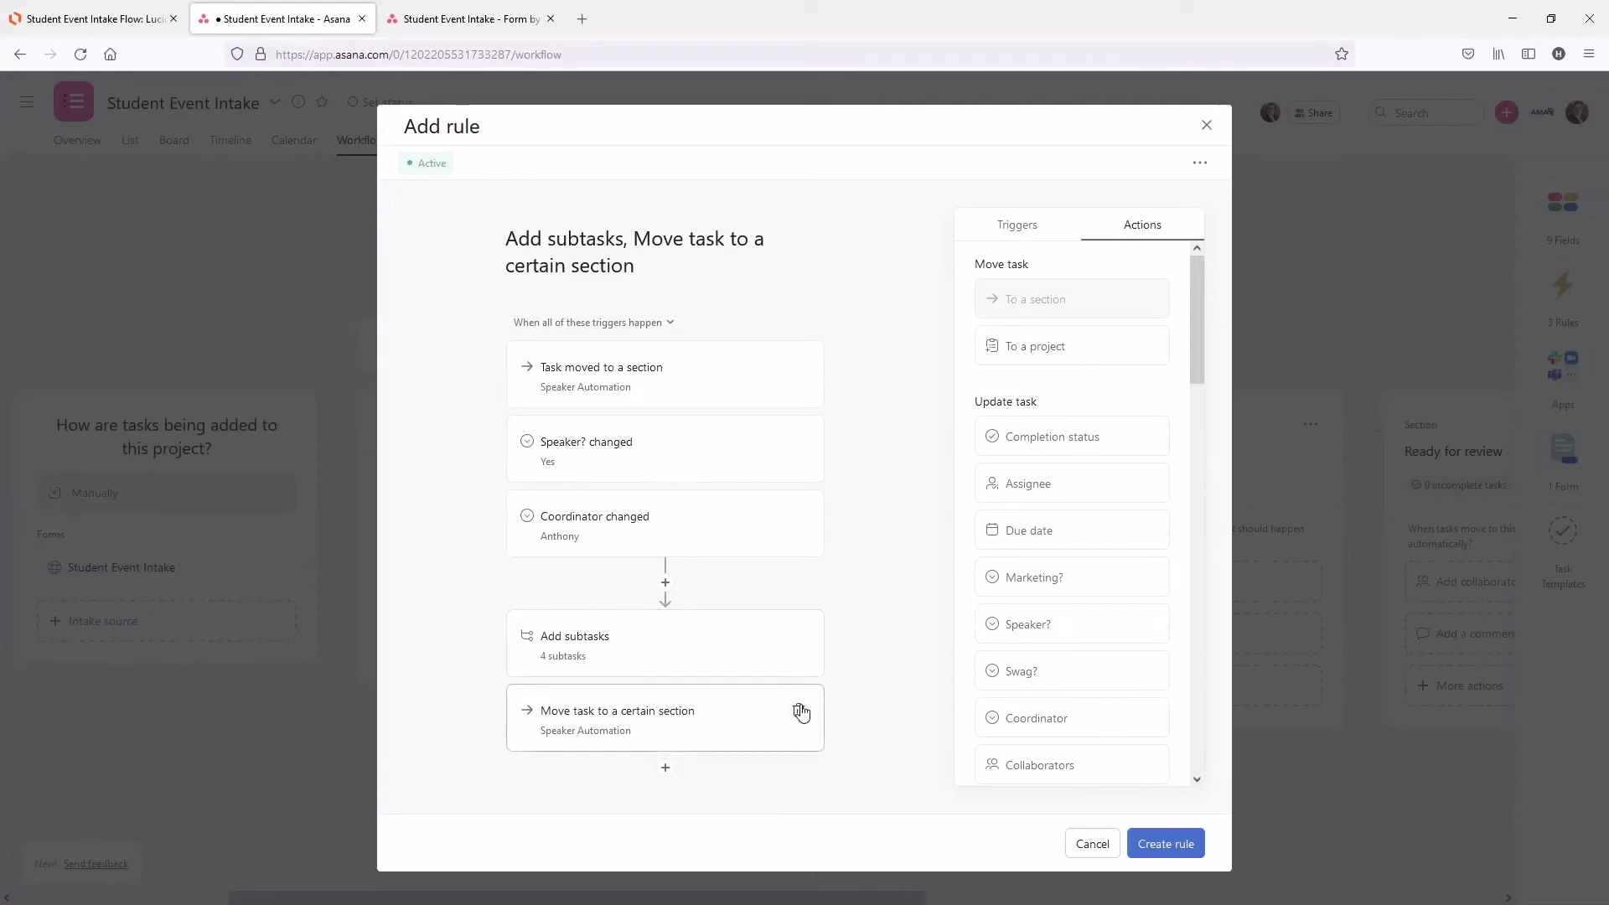
left_click(1166, 844)
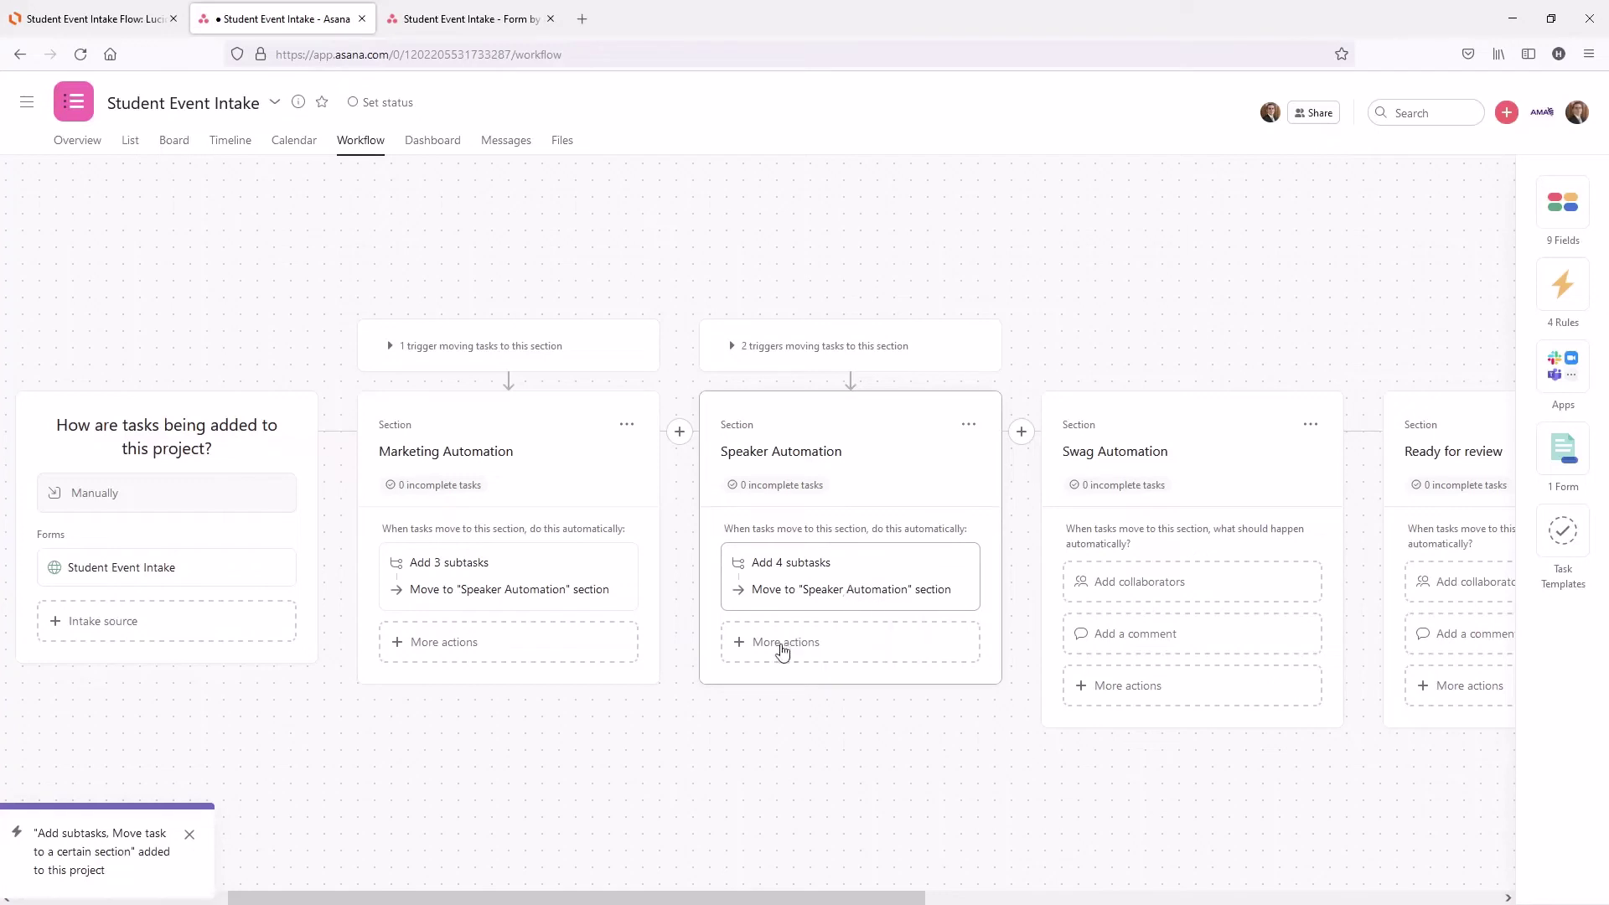
Start another Speaker Automation subtask rule: Speaker heading, 'Schedule time with speaker', 'Speaker confirmed', 'Respond to student'.
left_click(780, 645)
left_click(785, 573)
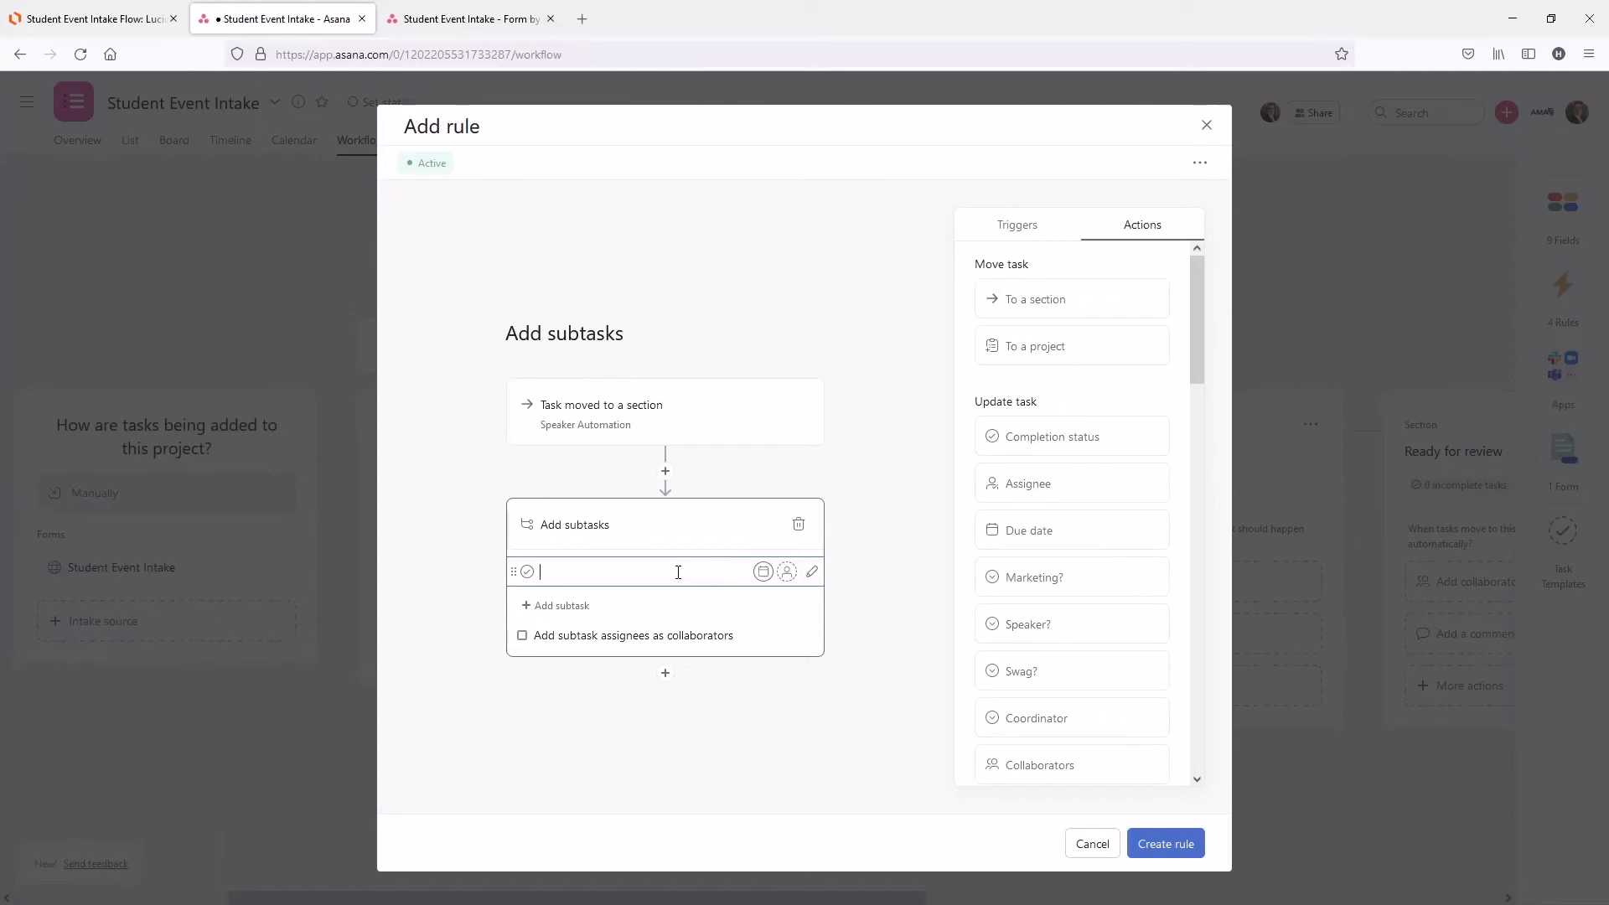
type("SpeakerNew Section")
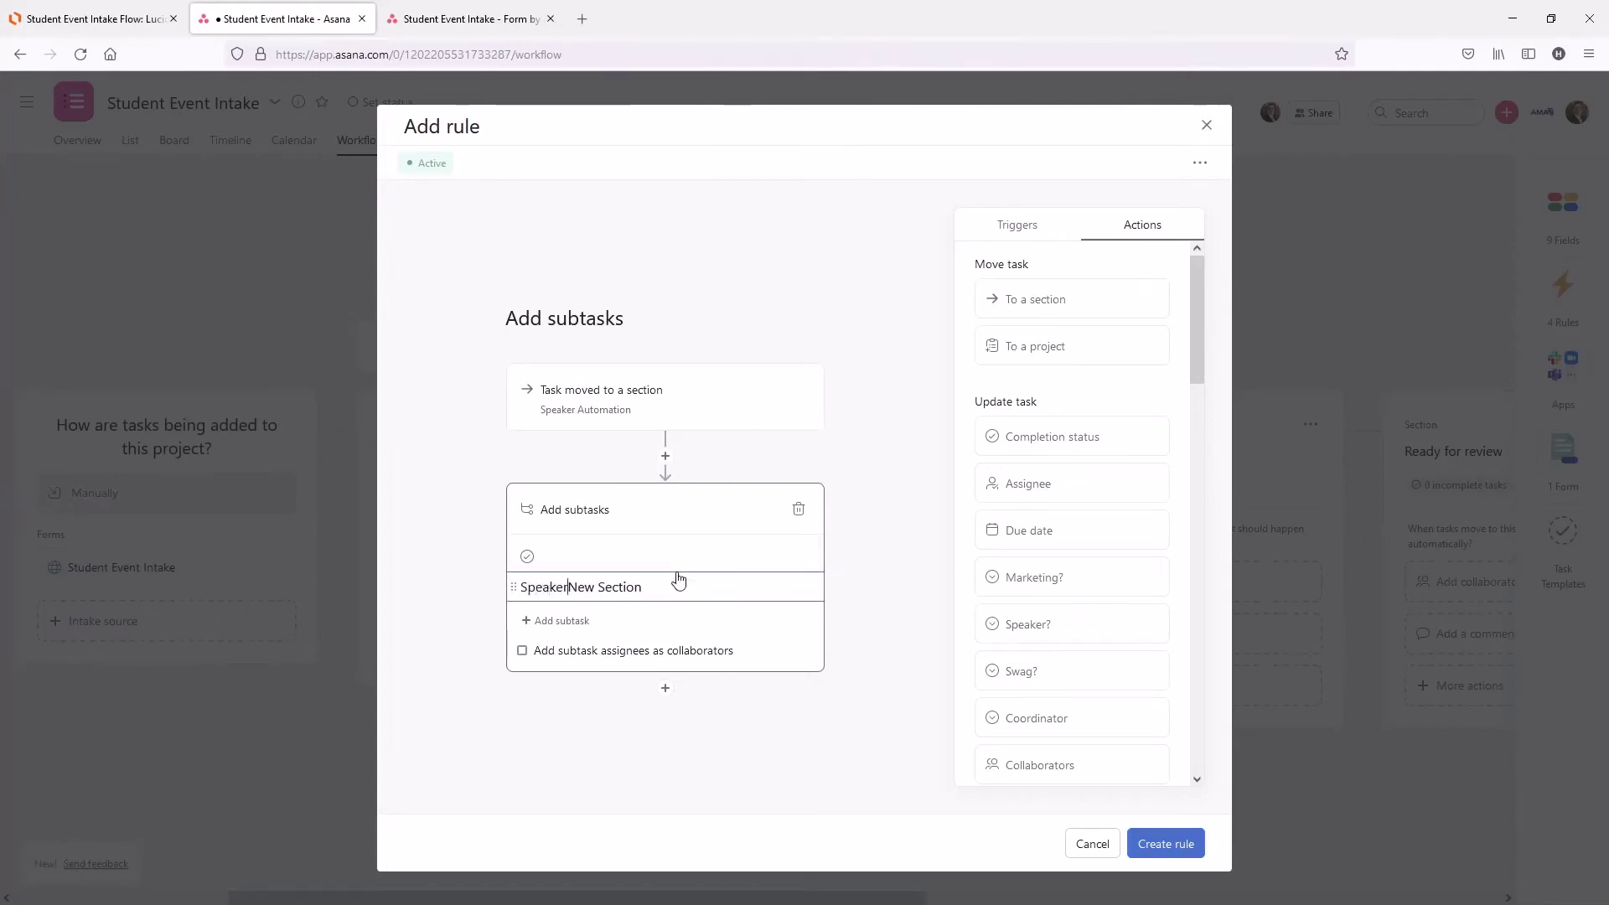
key("Delete")
key("Delete")
key("Delete")
key("Delete")
key("Delete")
key("Delete")
key("Delete")
key("Delete")
key("Delete")
key("Delete")
key("Return")
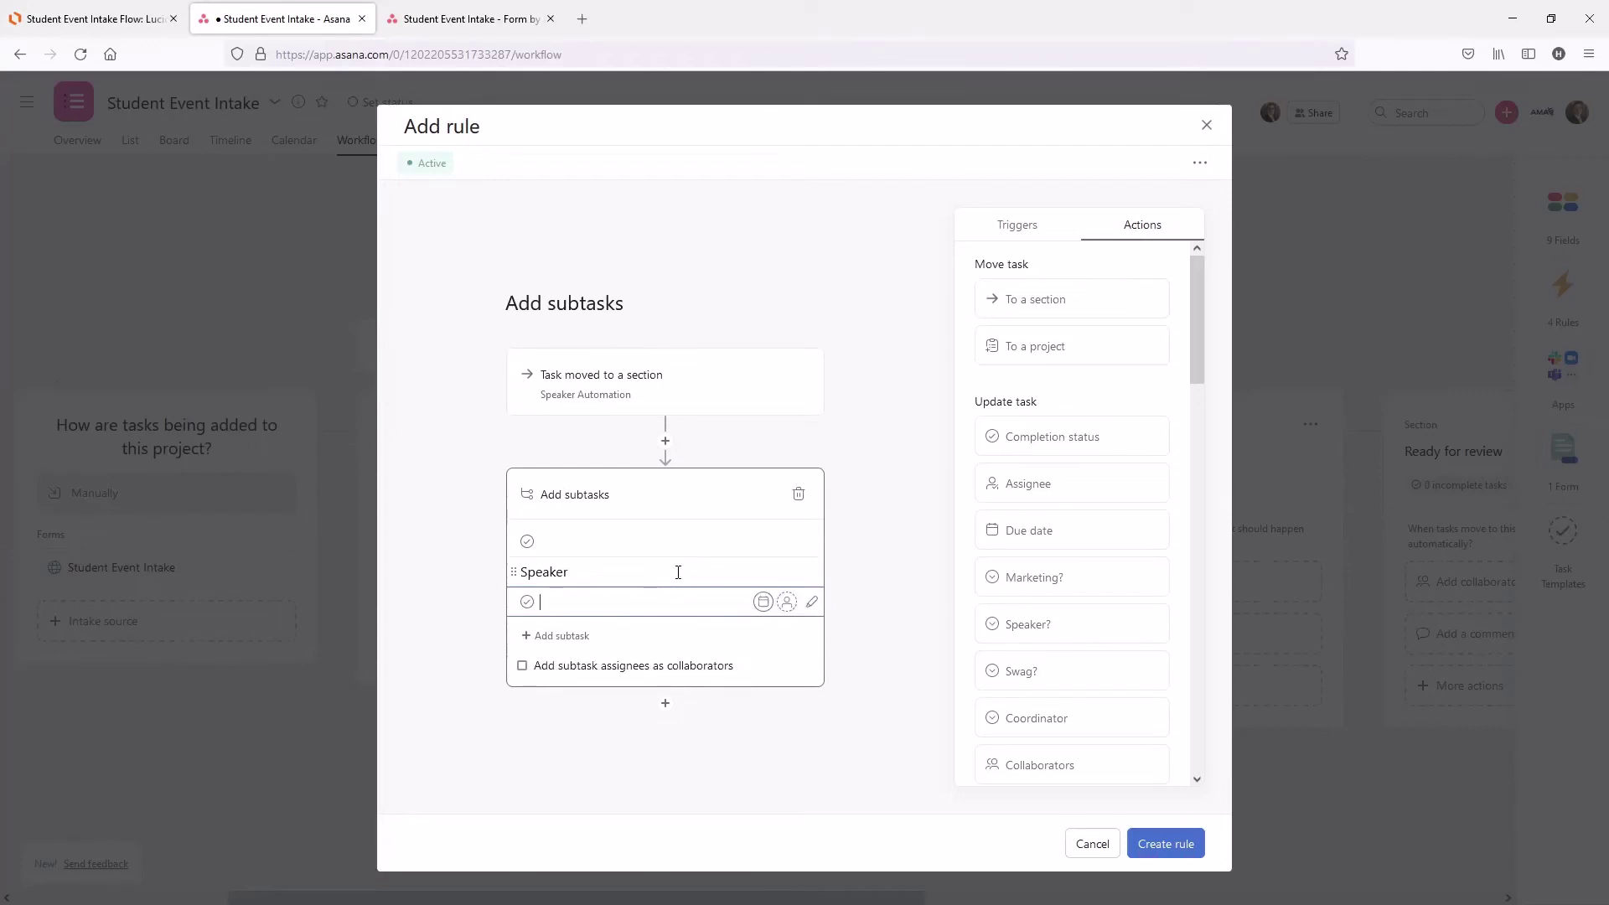
type("Schedule time with speaker")
key("Return")
type("Spea")
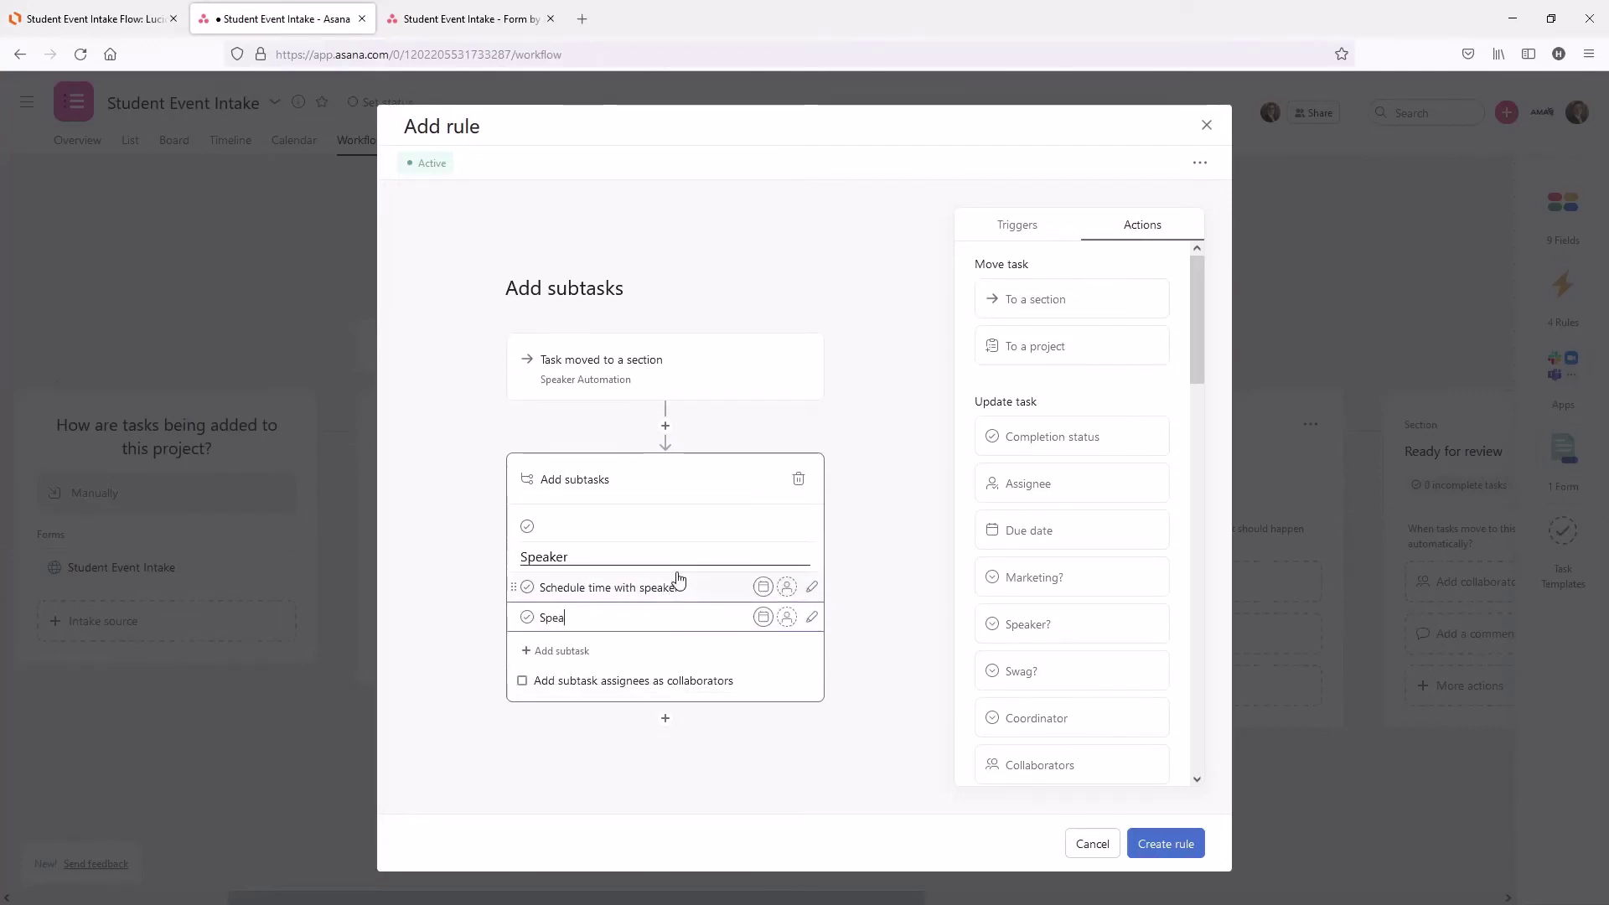
type("ker confirmed")
key("Return")
type("Re")
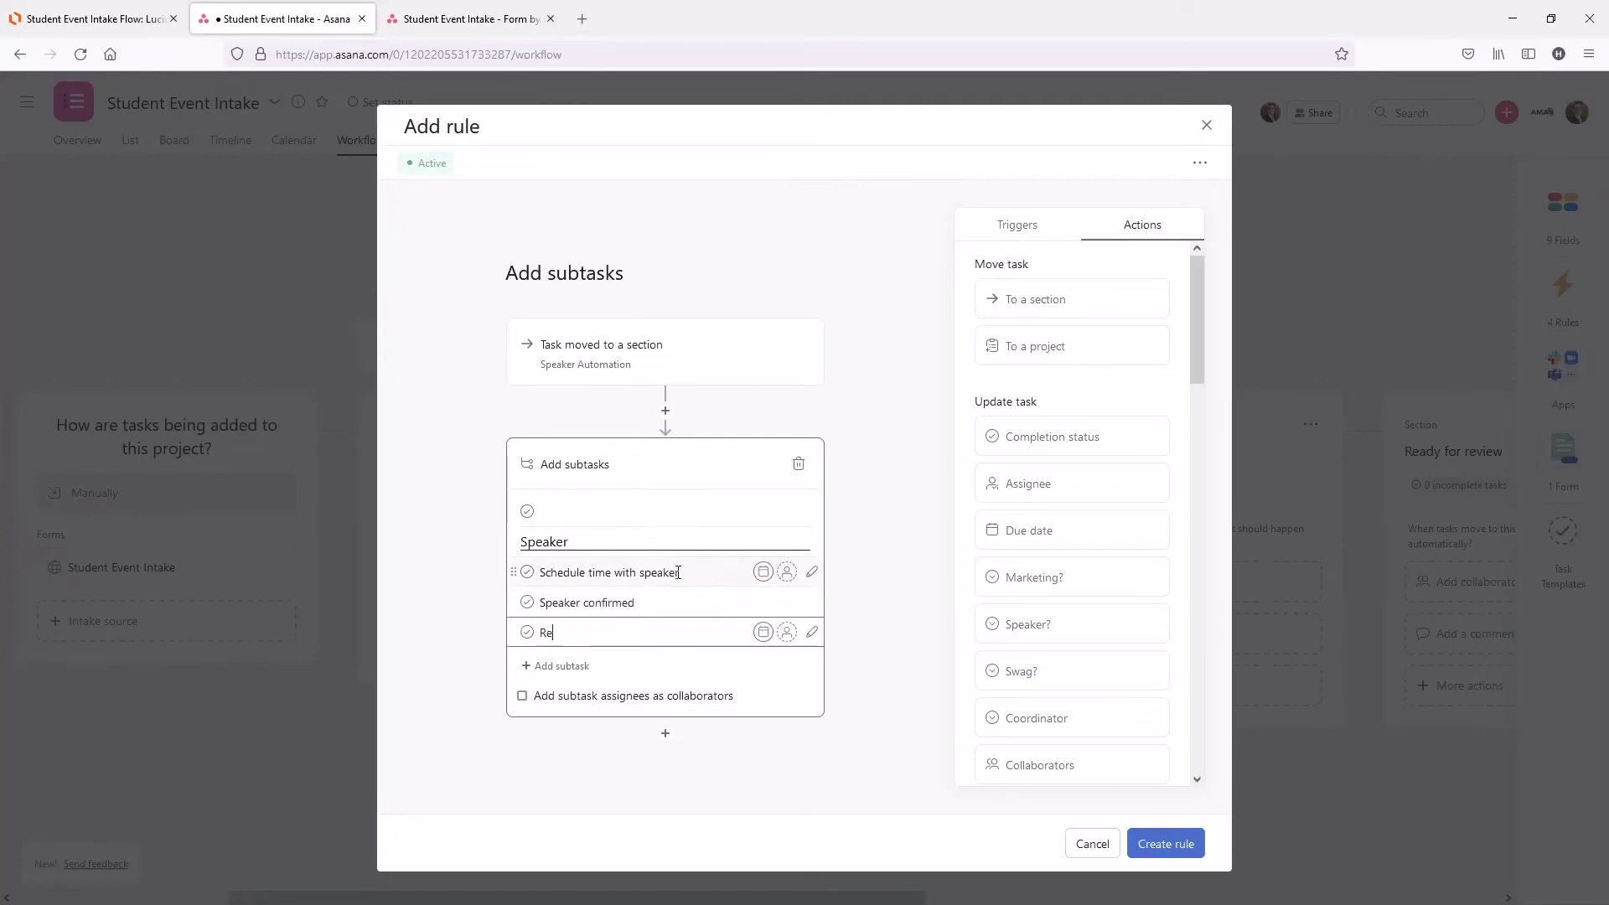
type("spond to student")
Make assignees collaborators, assign all three speaker subtasks, and delete the empty subtask row.
left_click(621, 696)
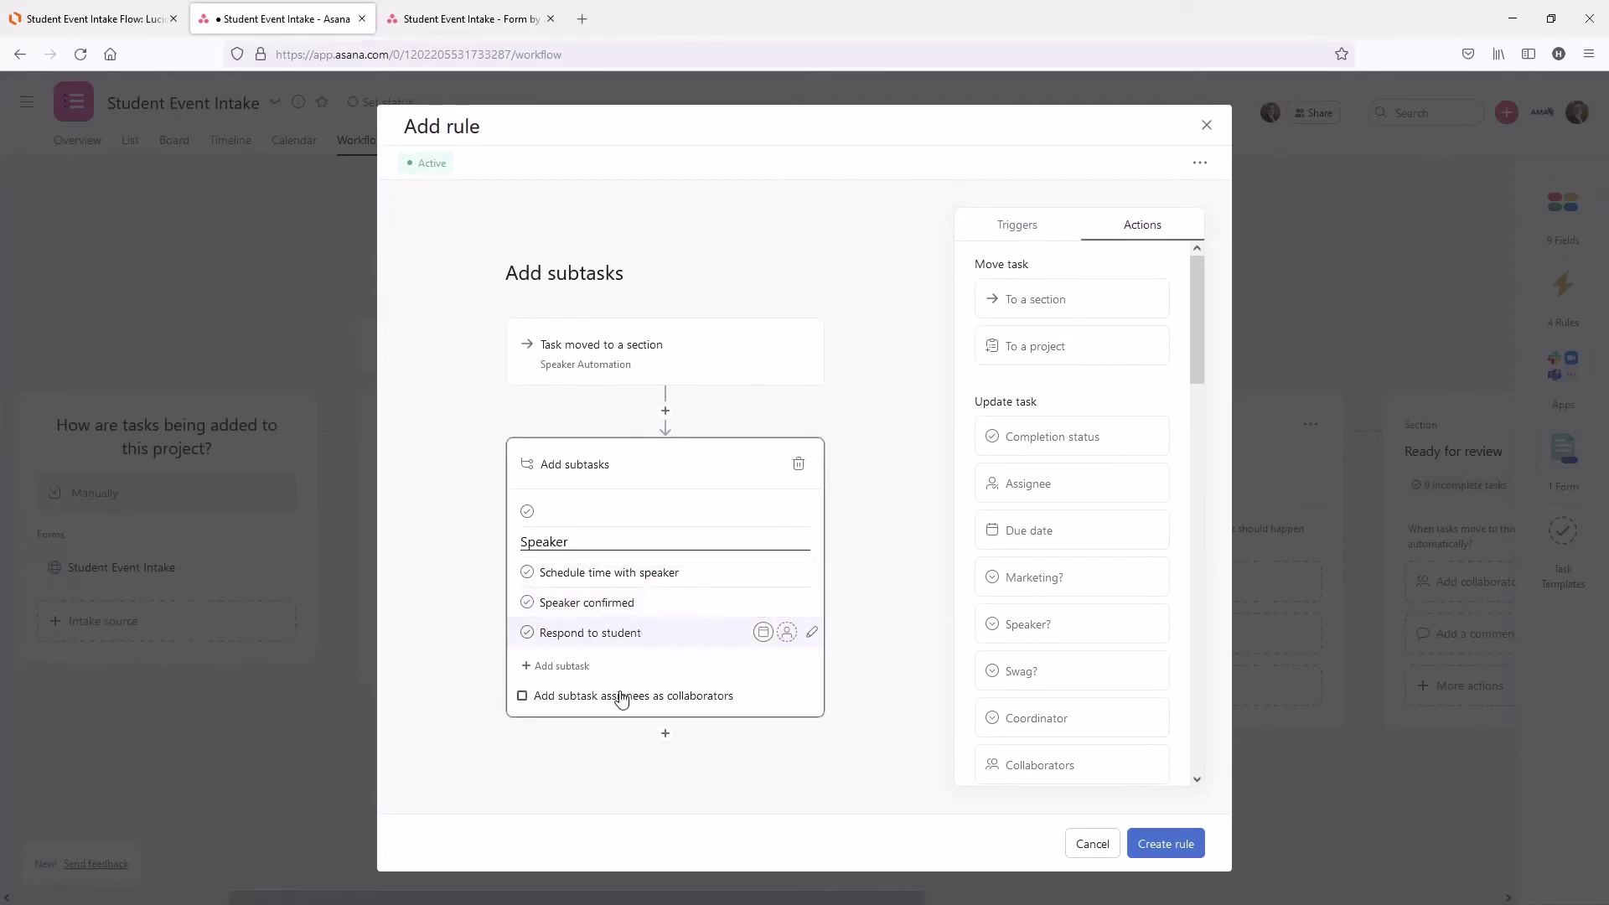
left_click(788, 577)
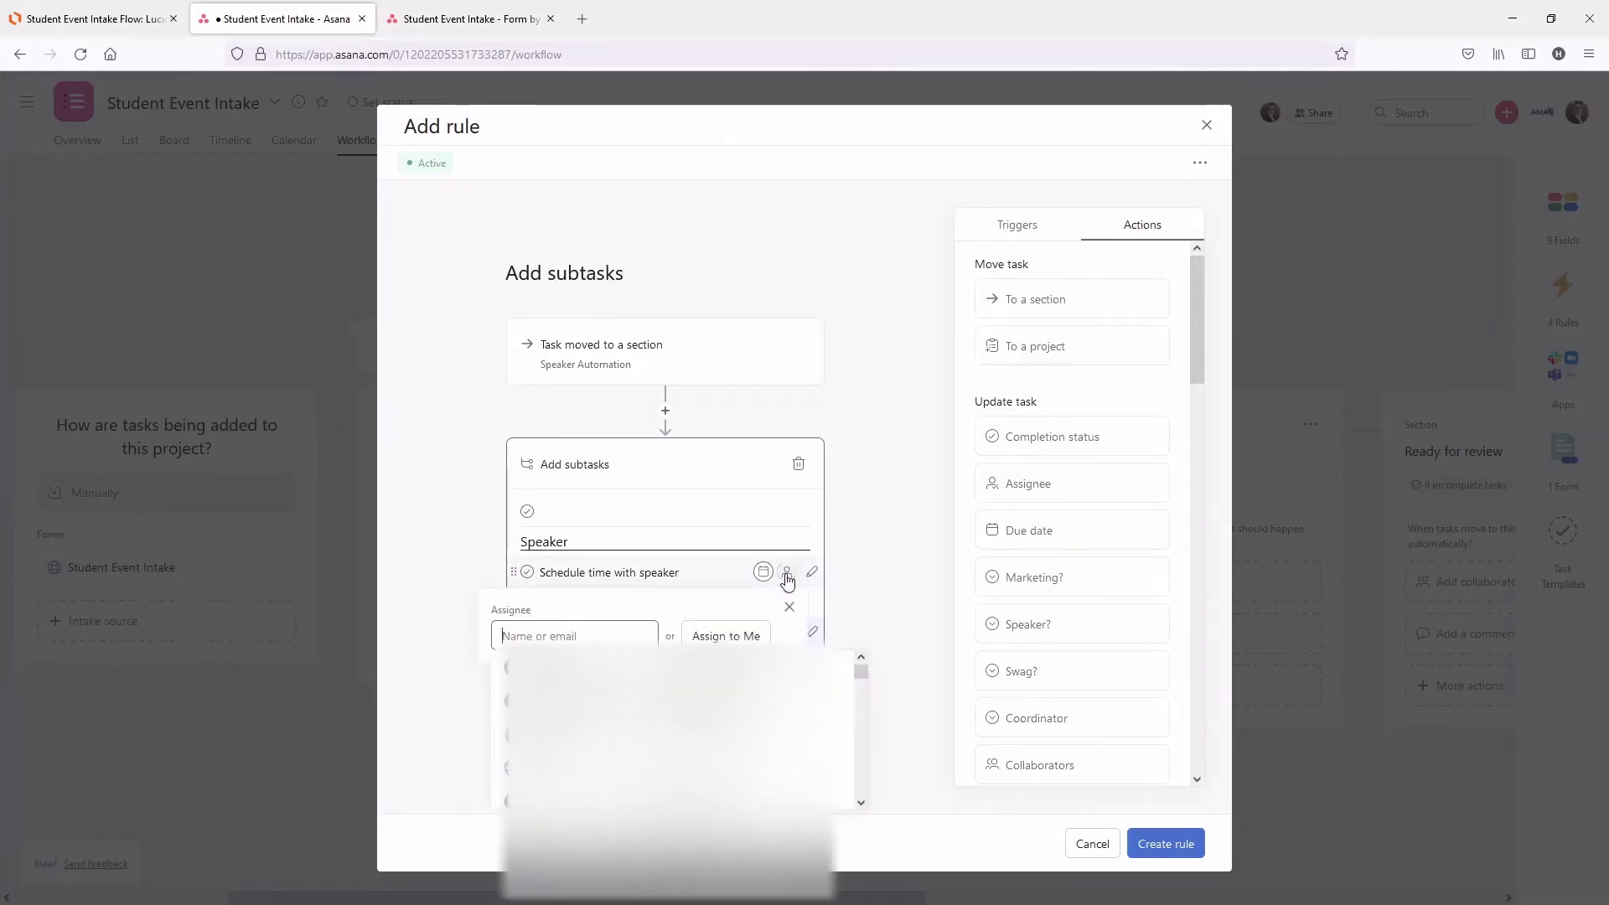
key("Return")
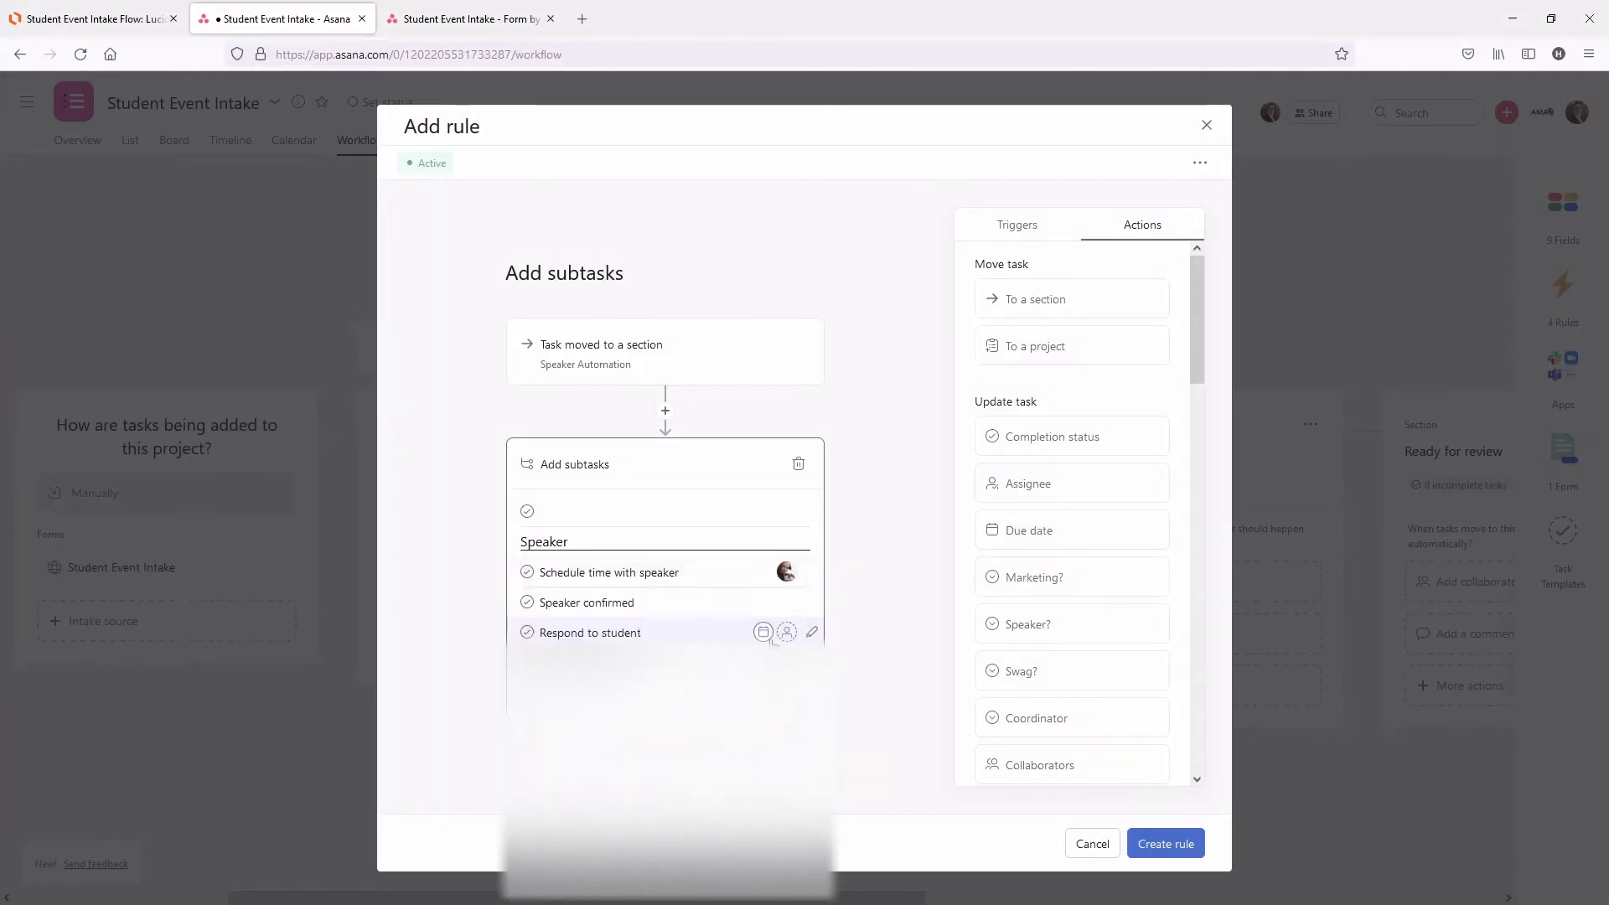
left_click(788, 603)
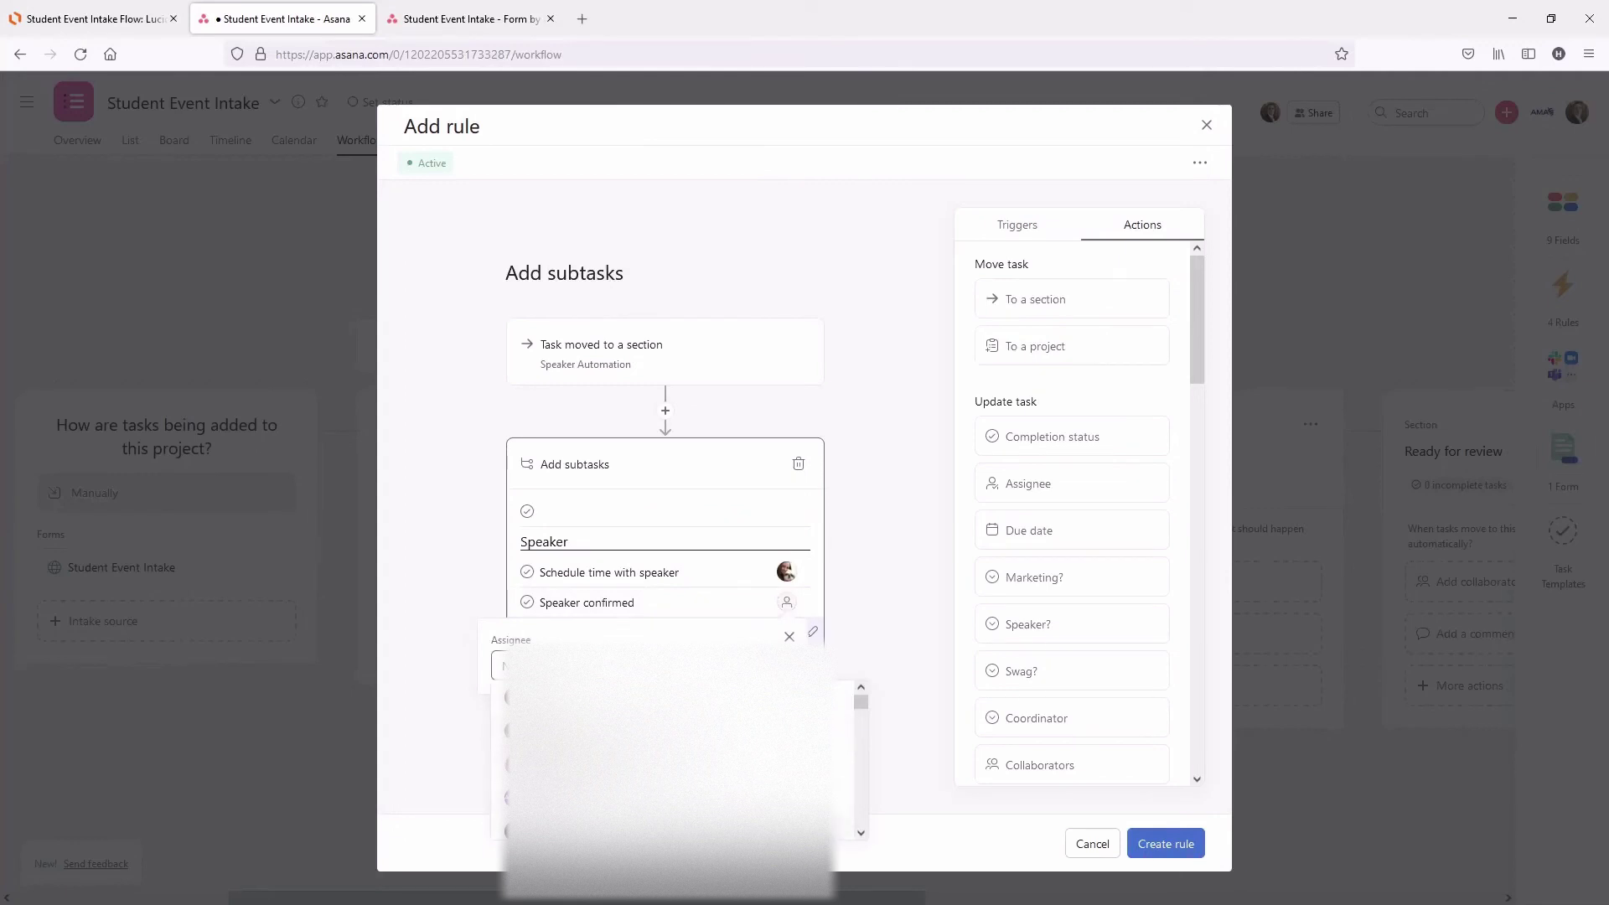
key("Return")
left_click(787, 633)
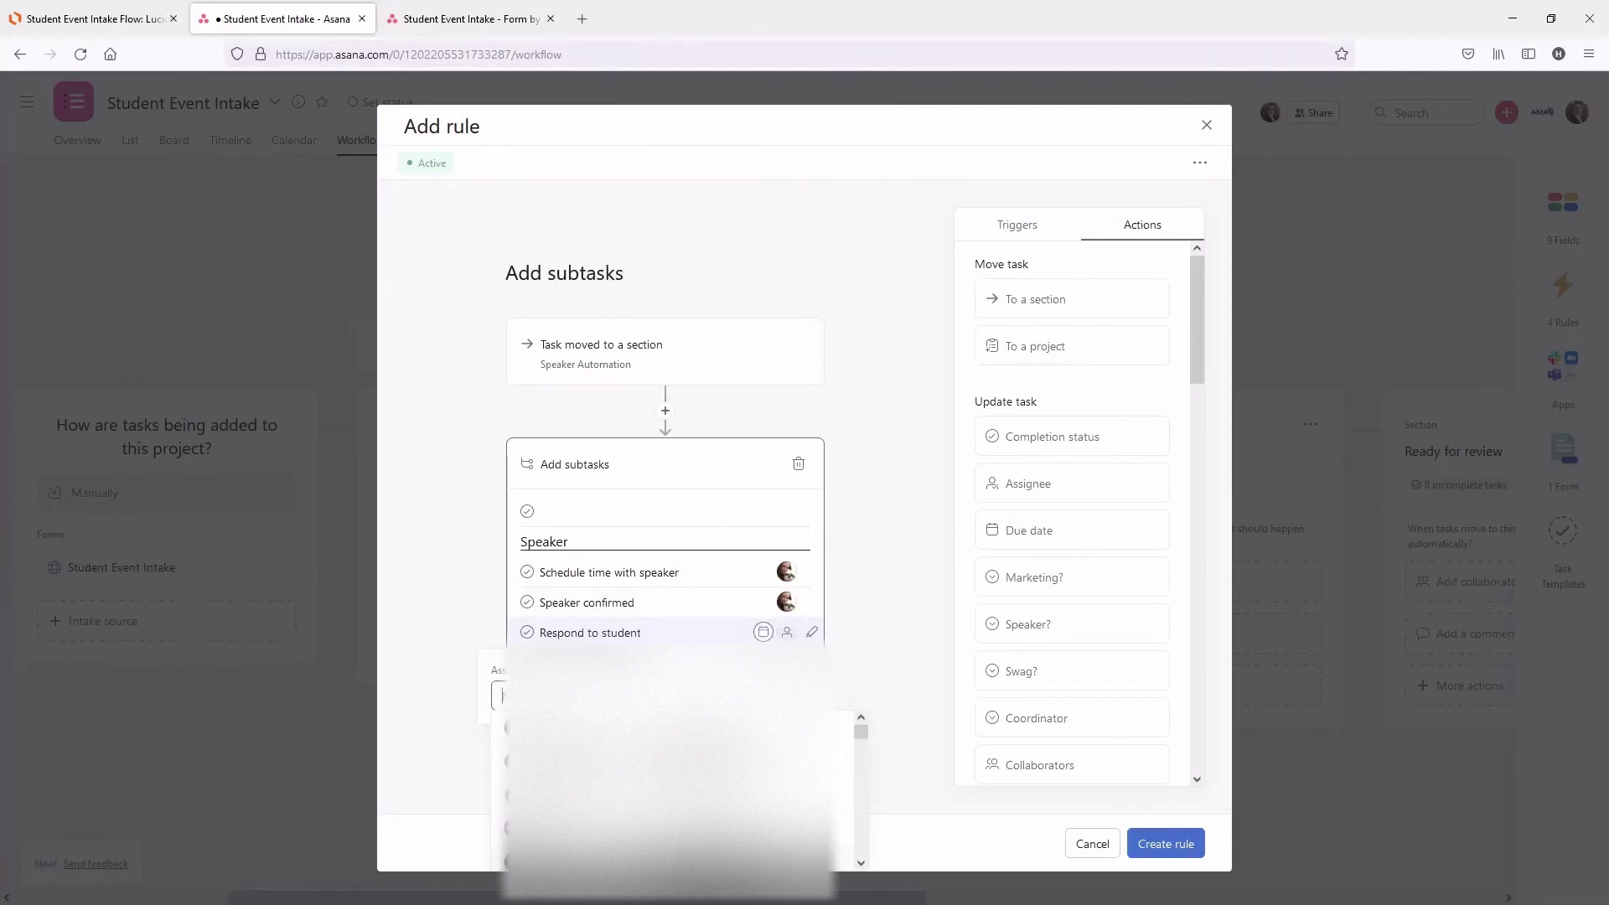
key("Return")
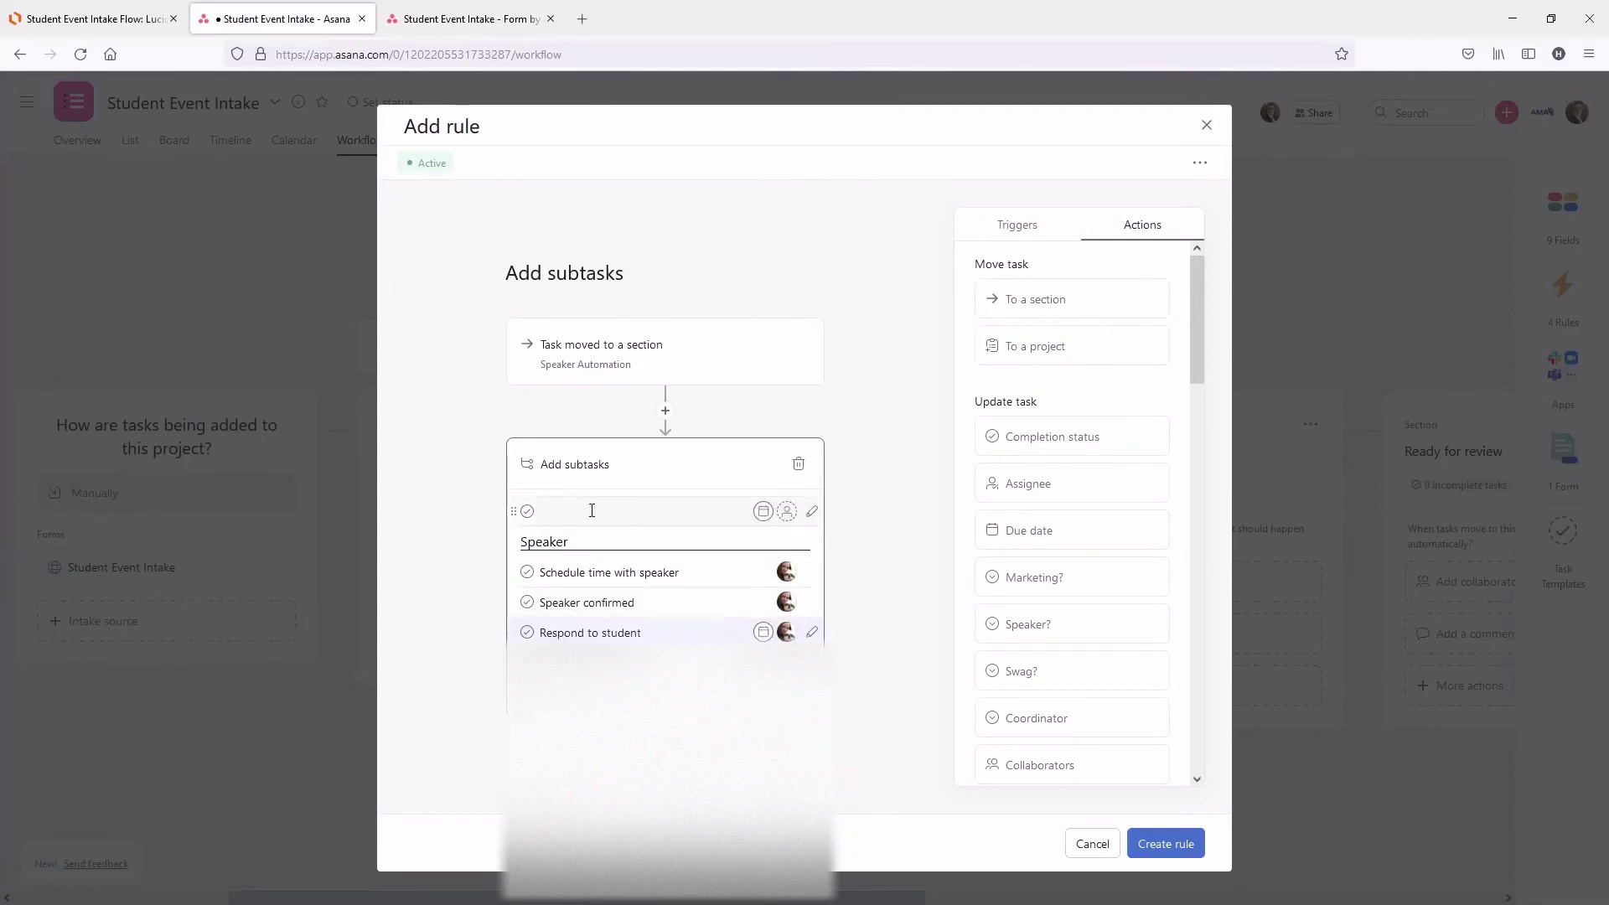
key("BackSpace")
left_click(710, 419)
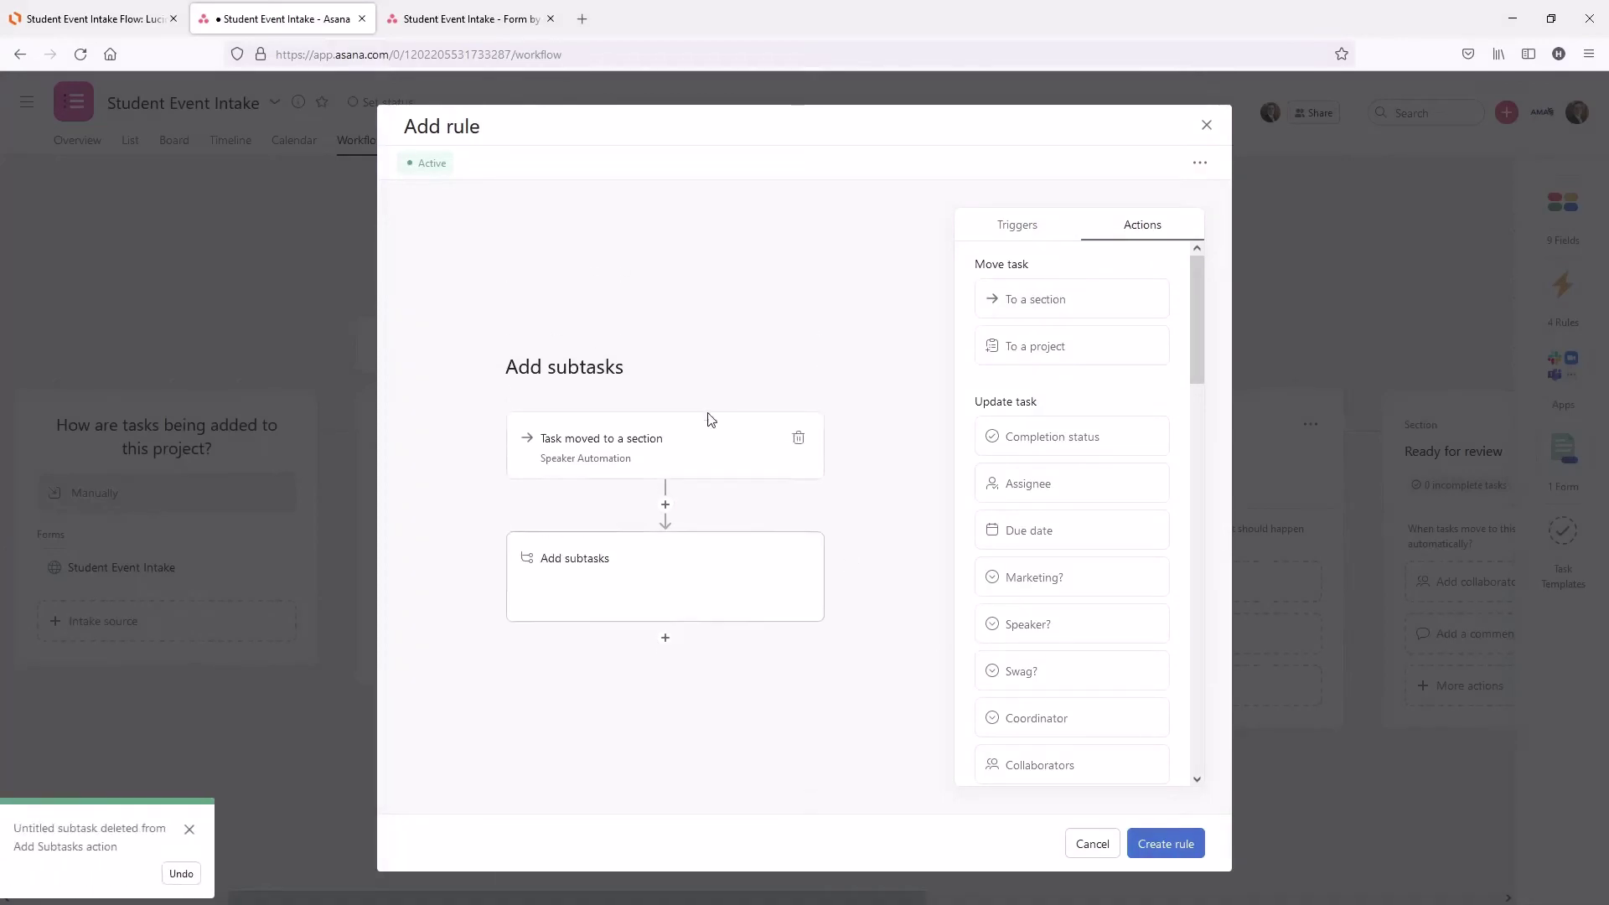
Add an action moving the task to the Swag Automation section.
left_click(664, 635)
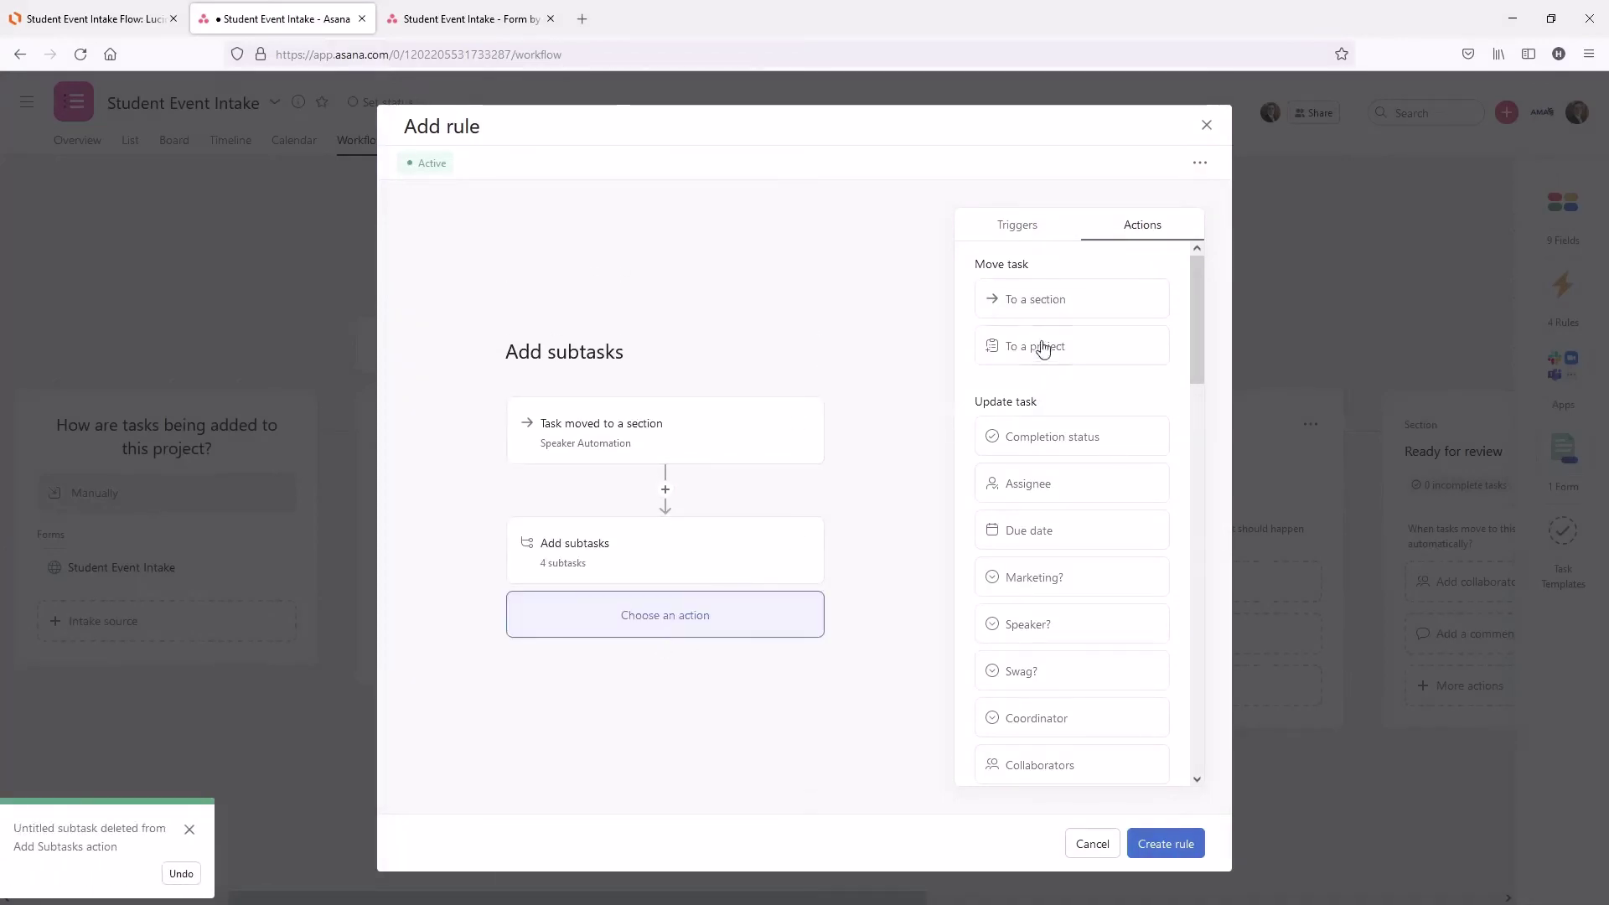
left_click(1044, 303)
left_click(650, 668)
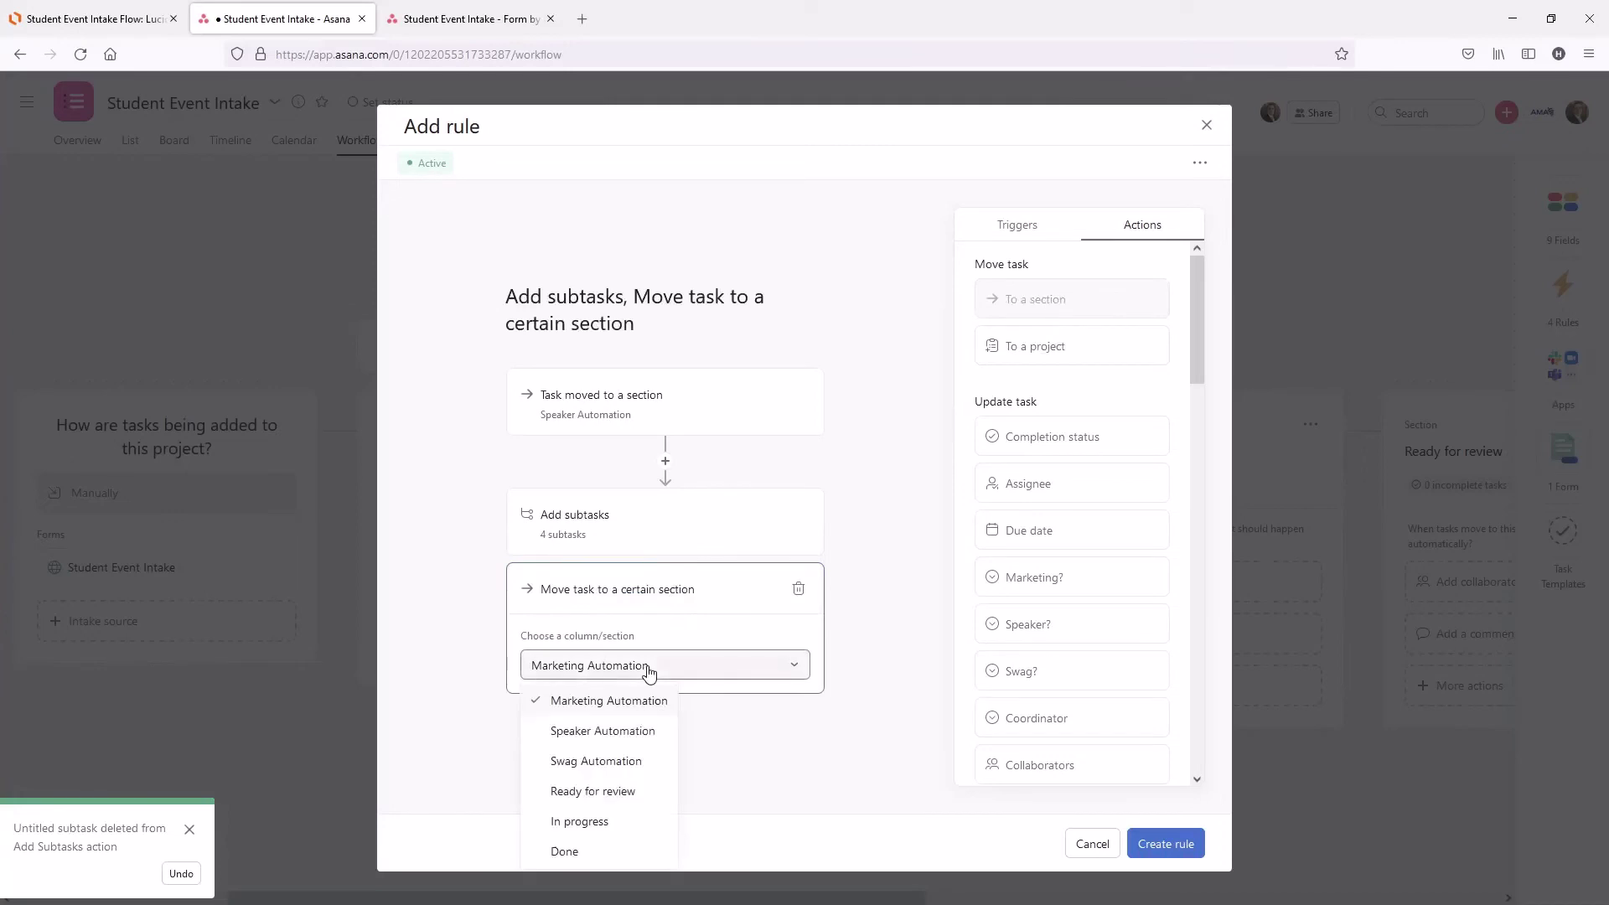
left_click(639, 761)
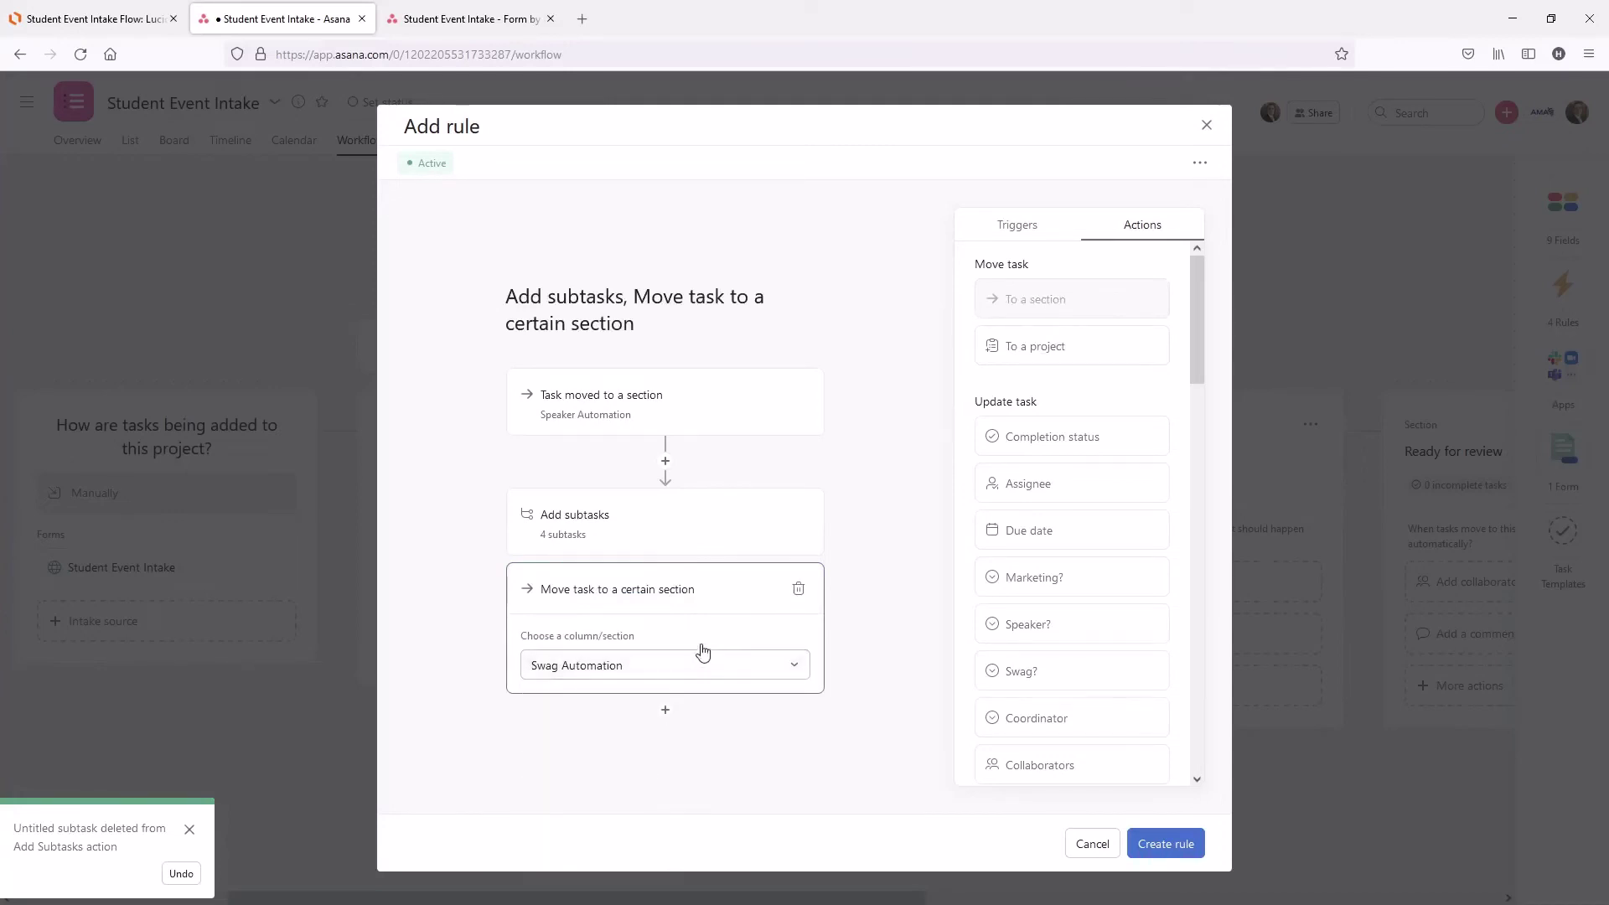
left_click(841, 590)
Add triggers requiring 'Speaker? is Yes' and the second coordinator option.
left_click(665, 485)
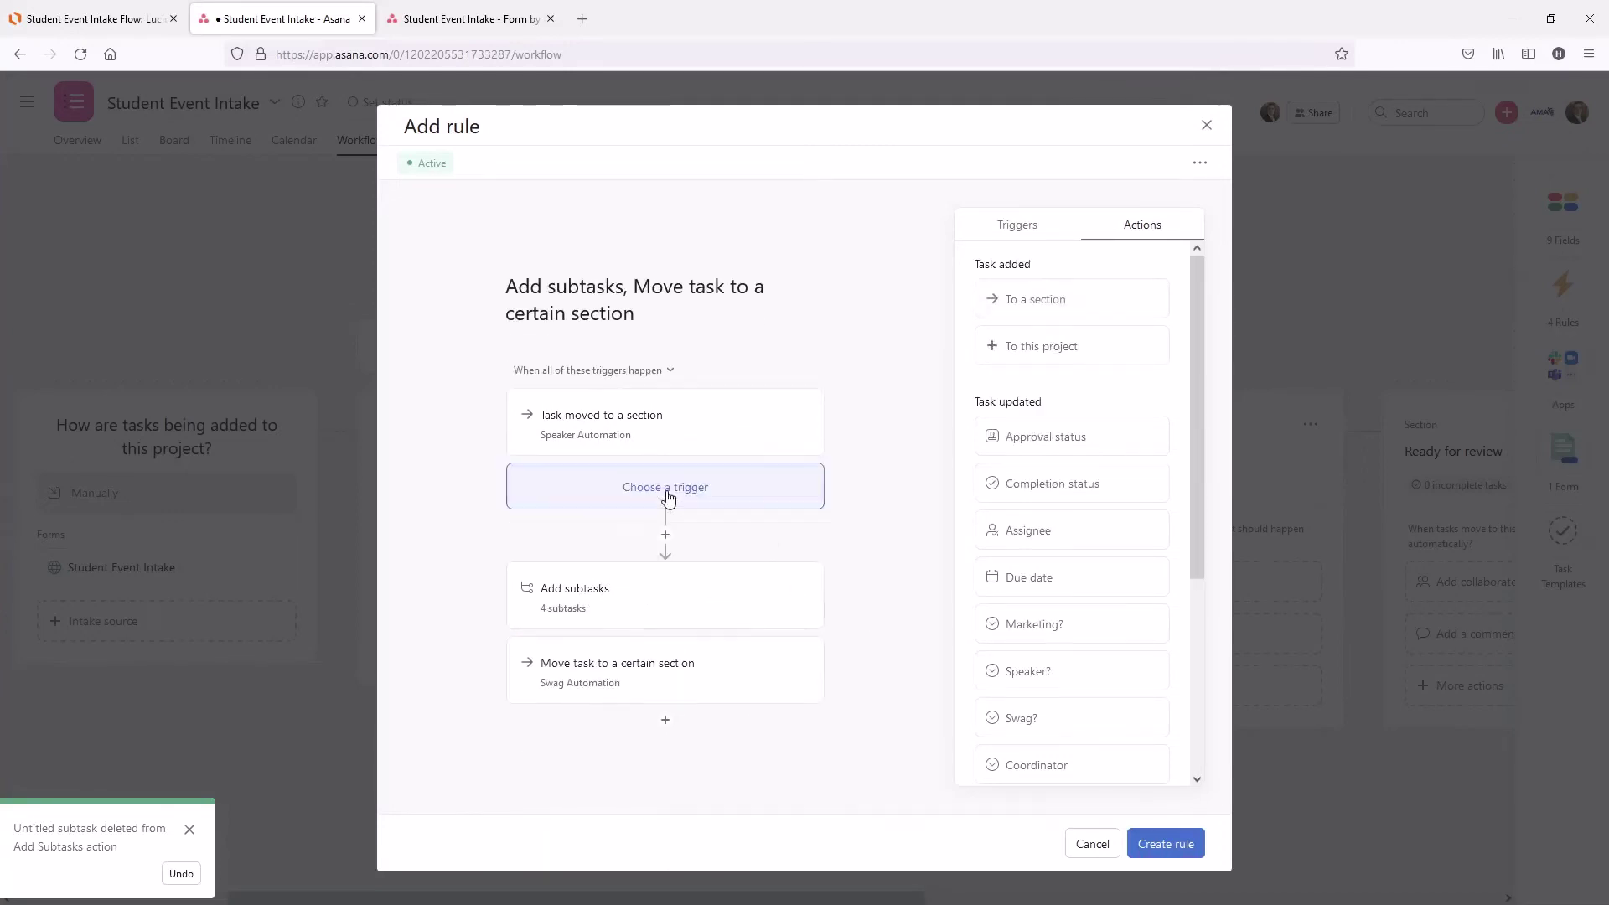
left_click(1053, 672)
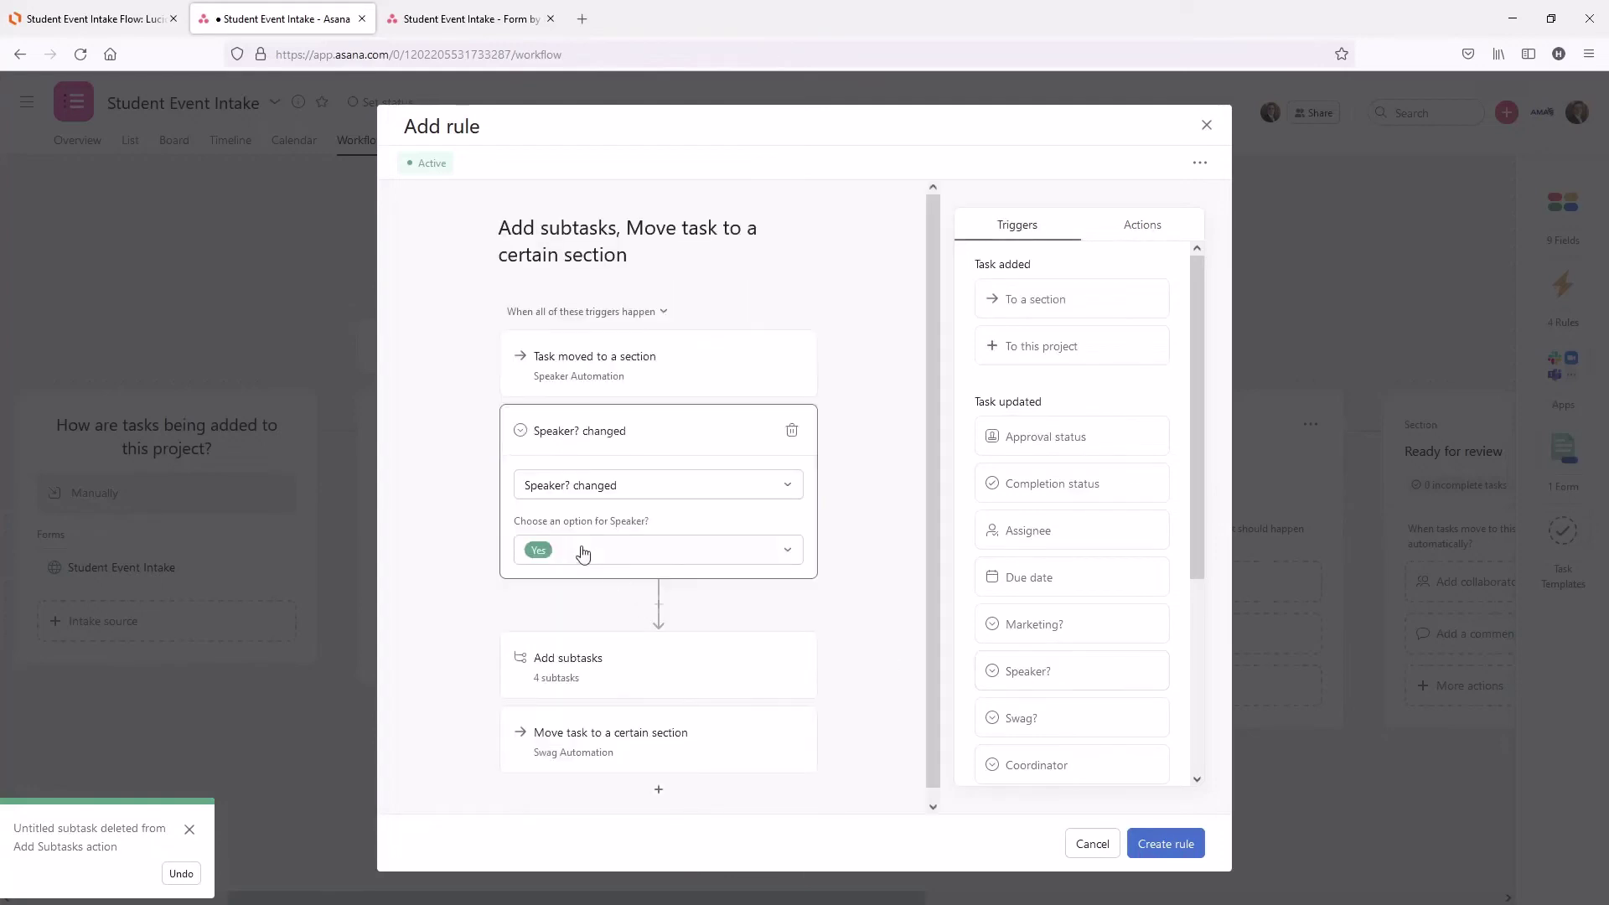
left_click(583, 554)
left_click(587, 615)
left_click(788, 551)
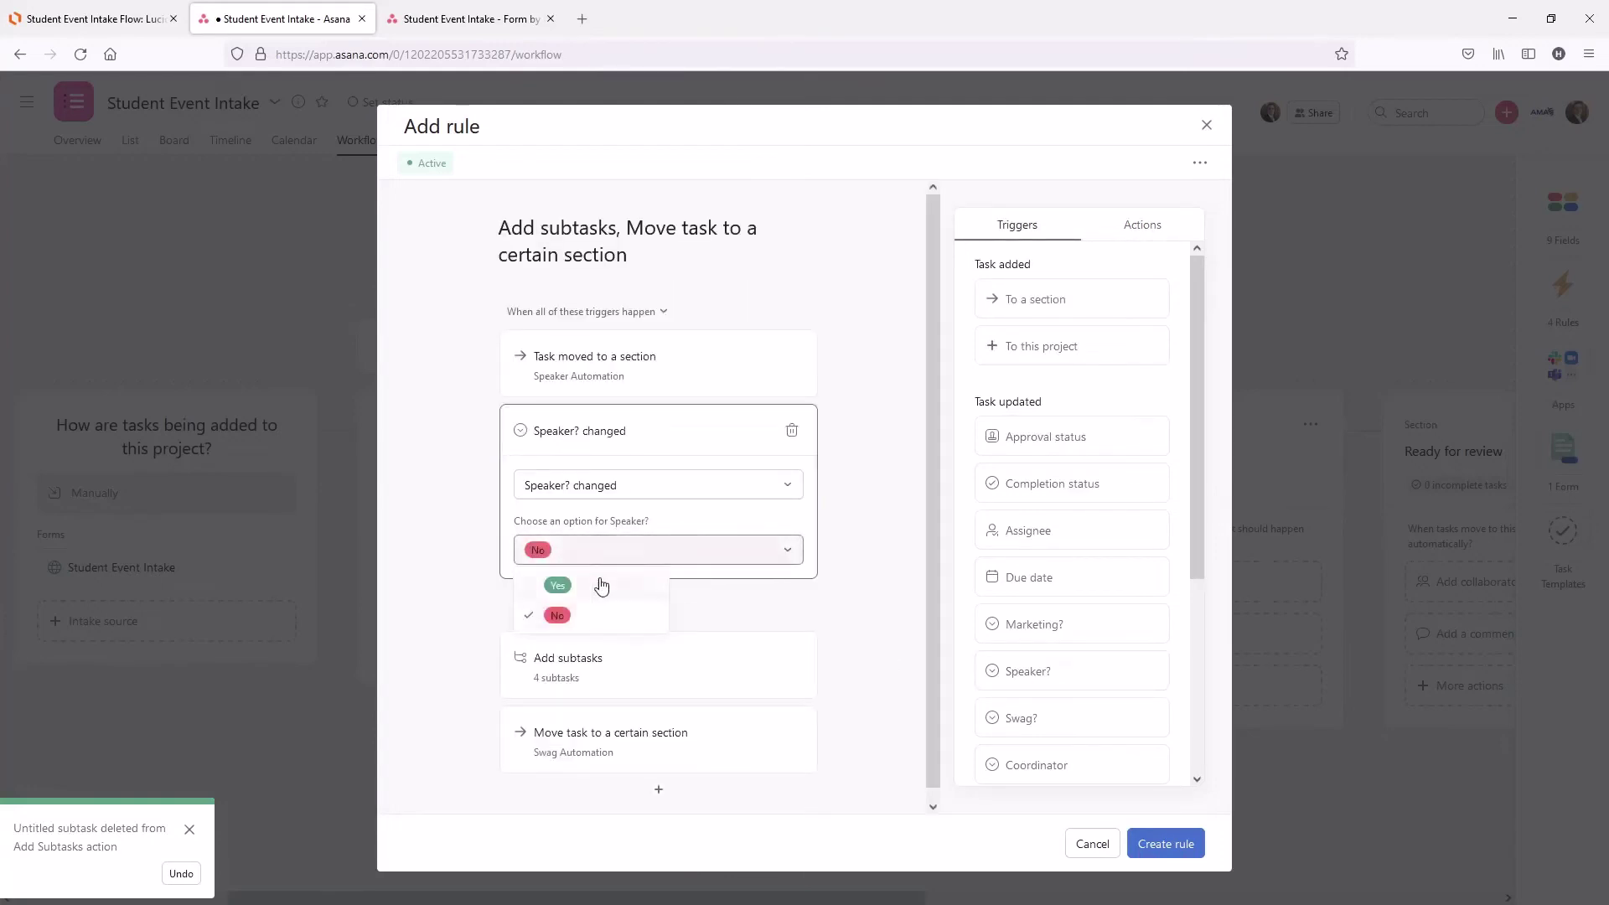
left_click(601, 585)
left_click(1040, 765)
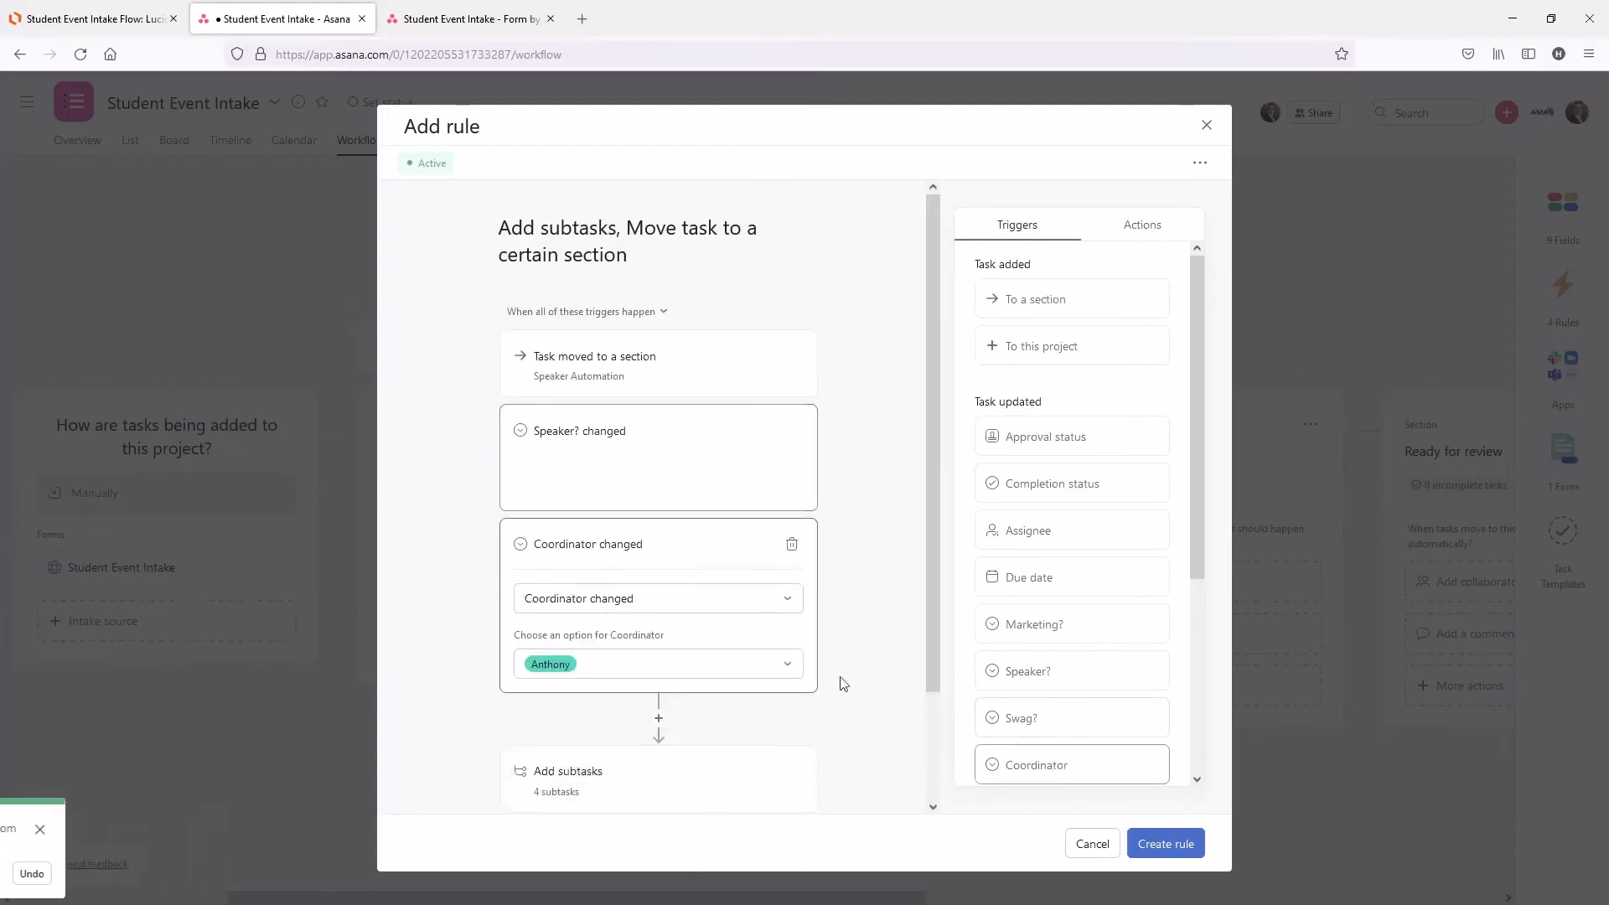
left_click(637, 624)
left_click(567, 691)
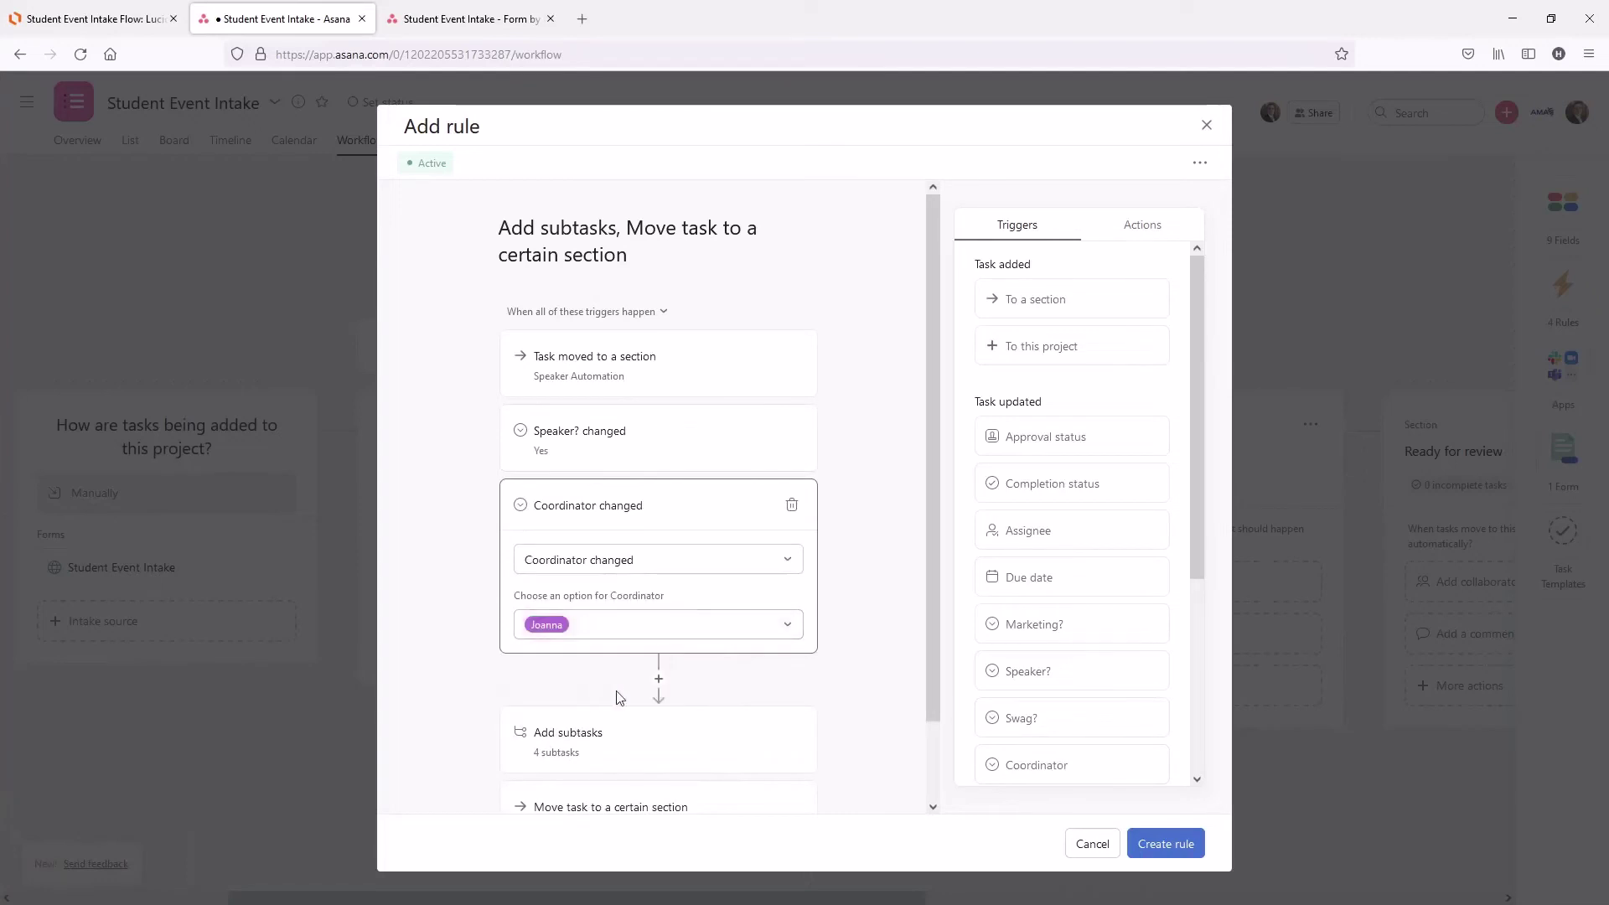
left_click(876, 687)
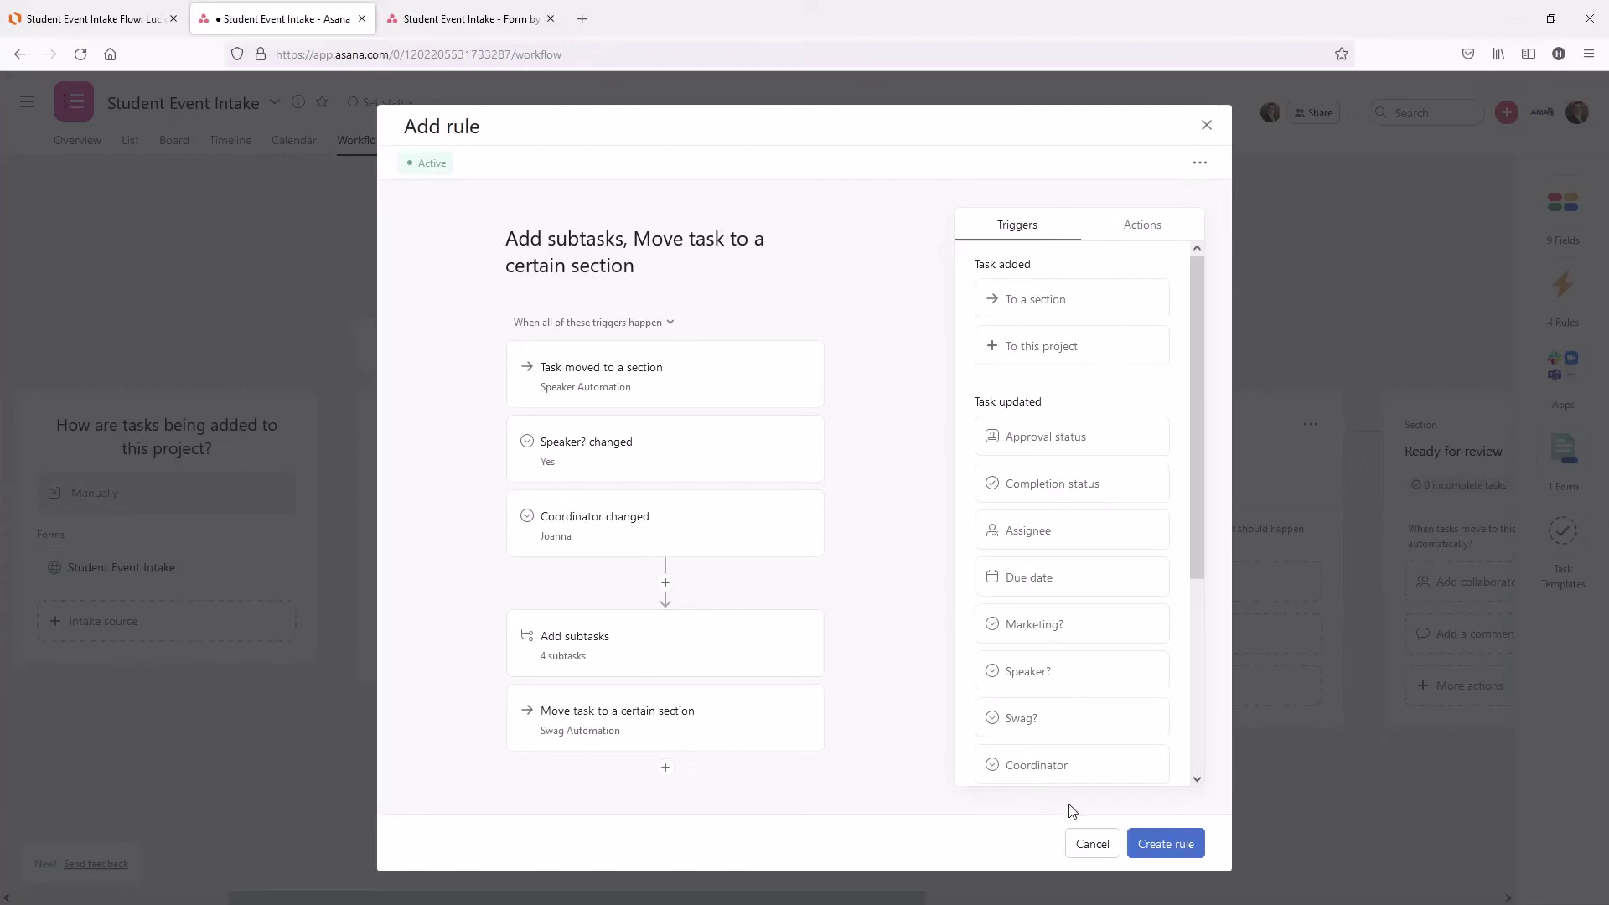
Create the new rule, then change the first speaker rule's move destination to Swag Automation.
left_click(1192, 847)
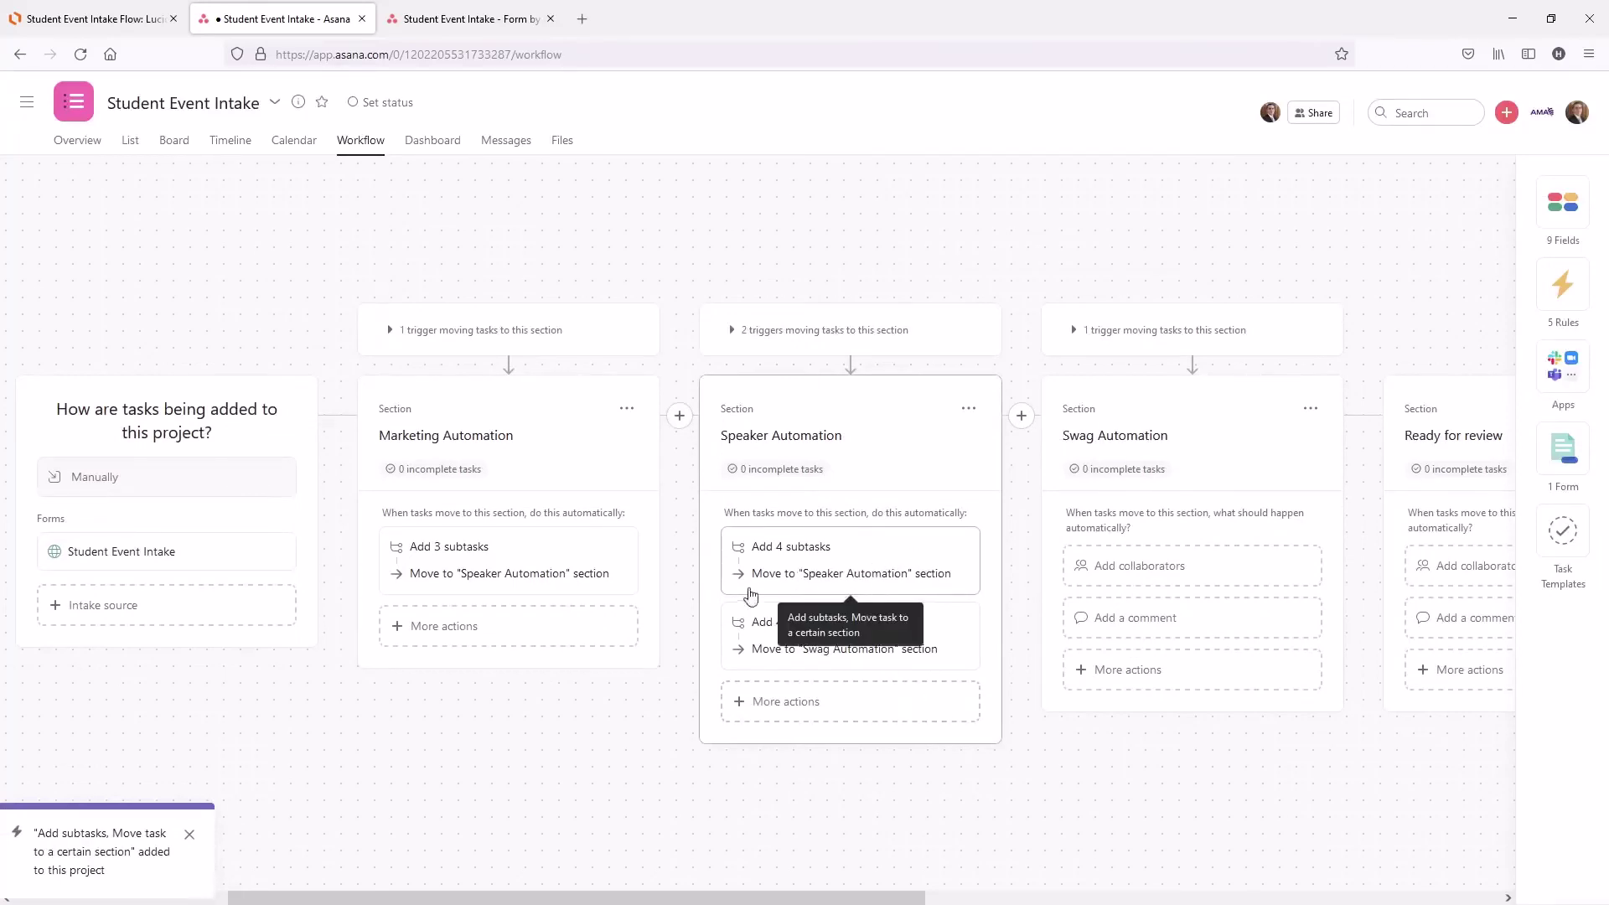
left_click(837, 575)
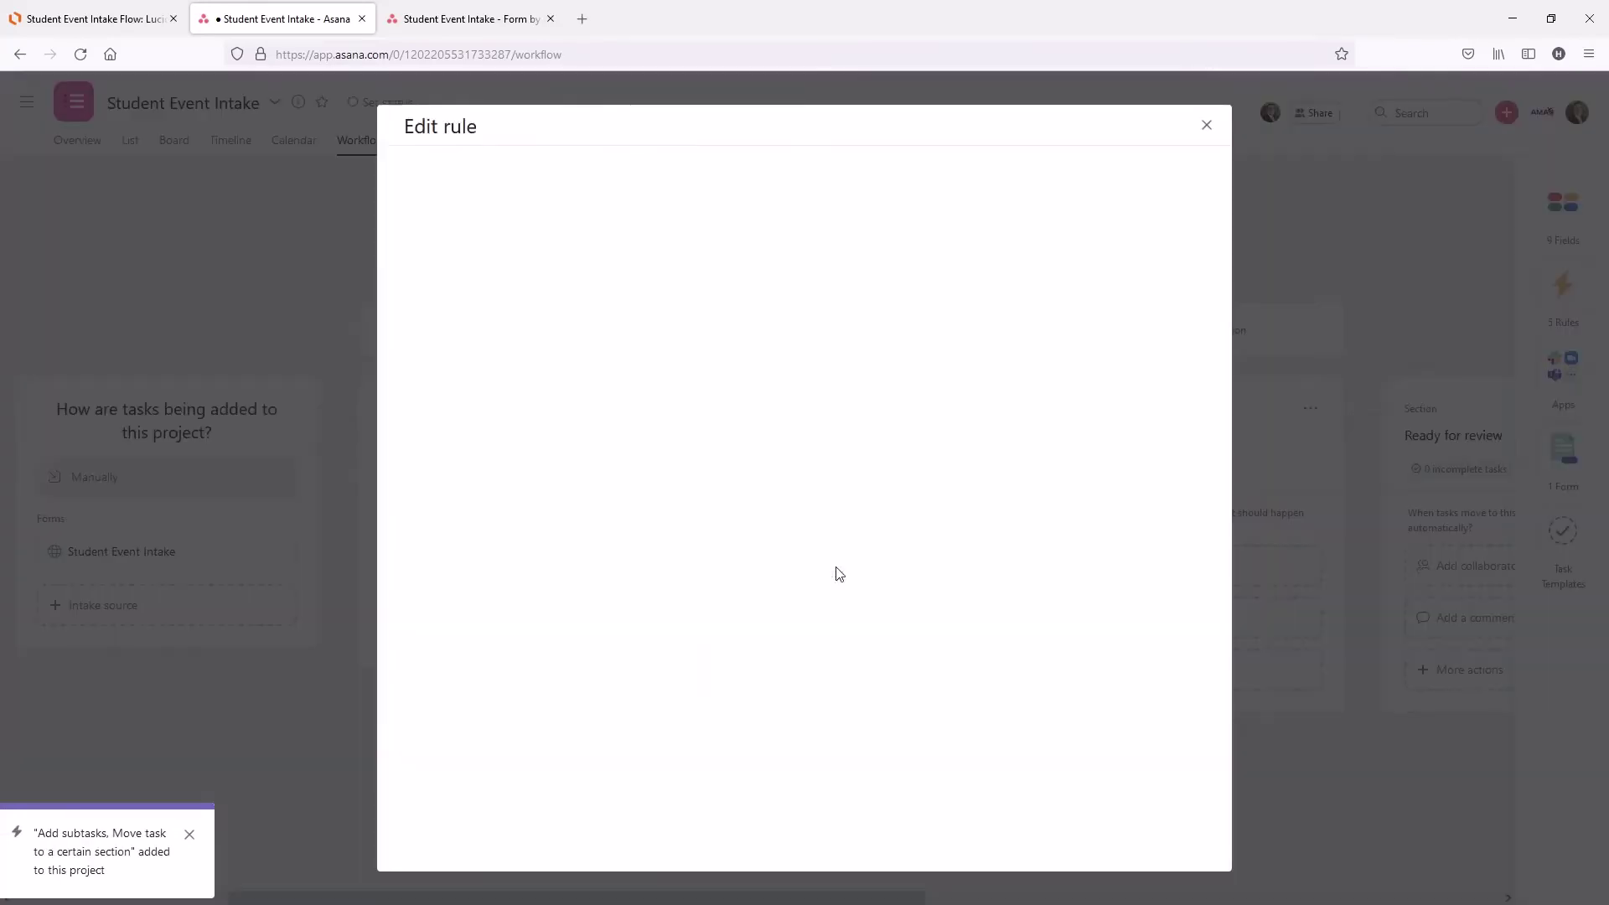
left_click(702, 726)
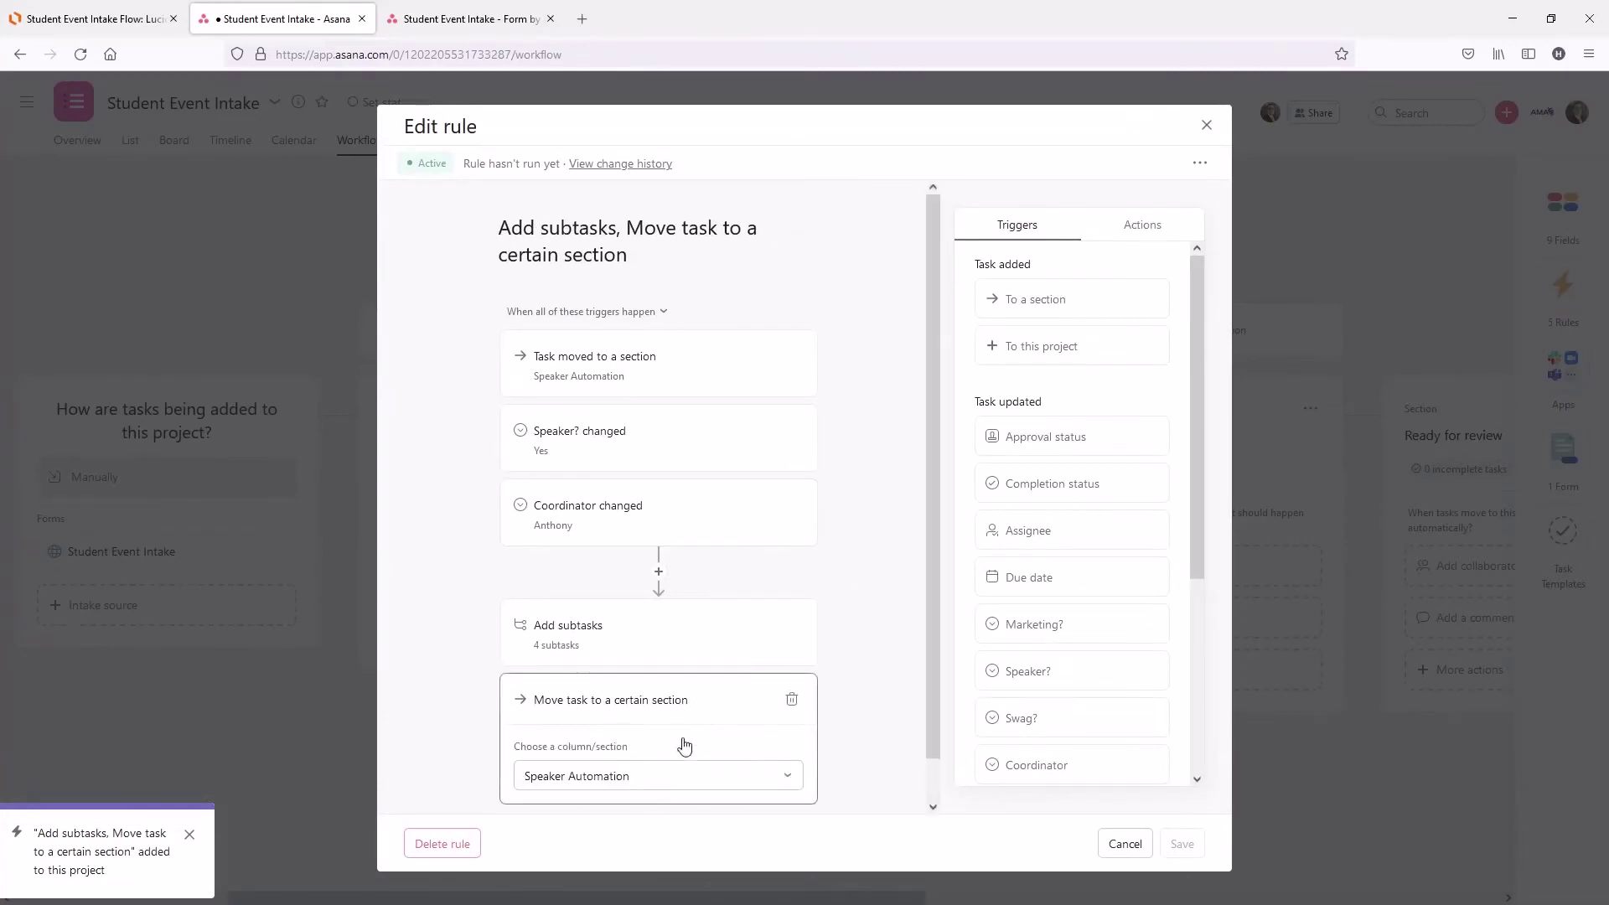
left_click(651, 786)
left_click(591, 656)
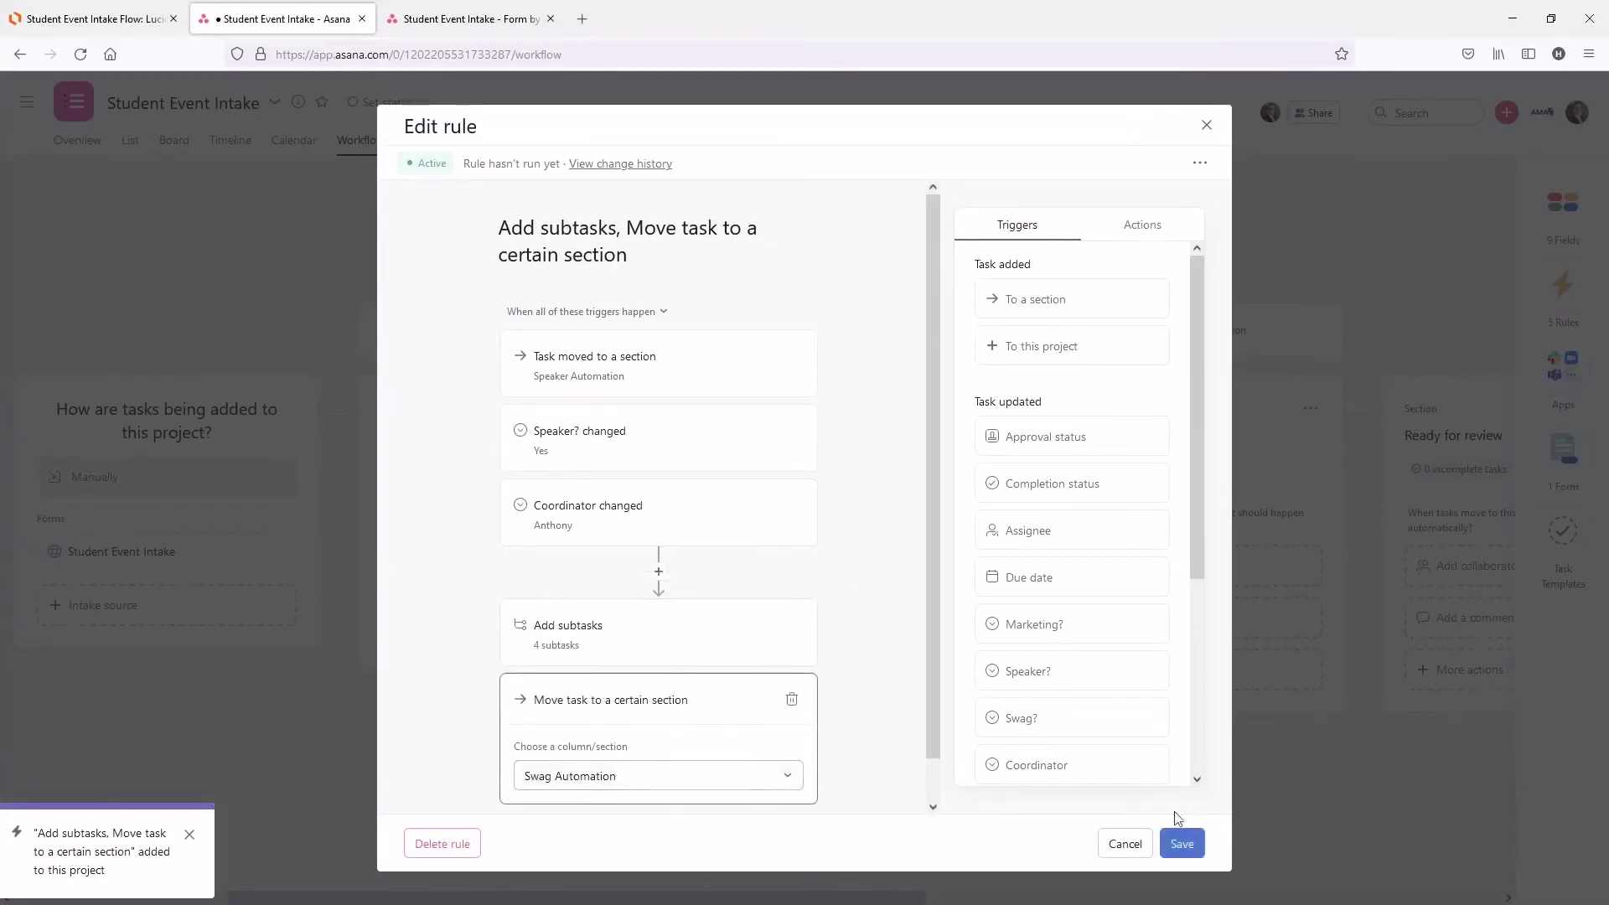
left_click(1182, 844)
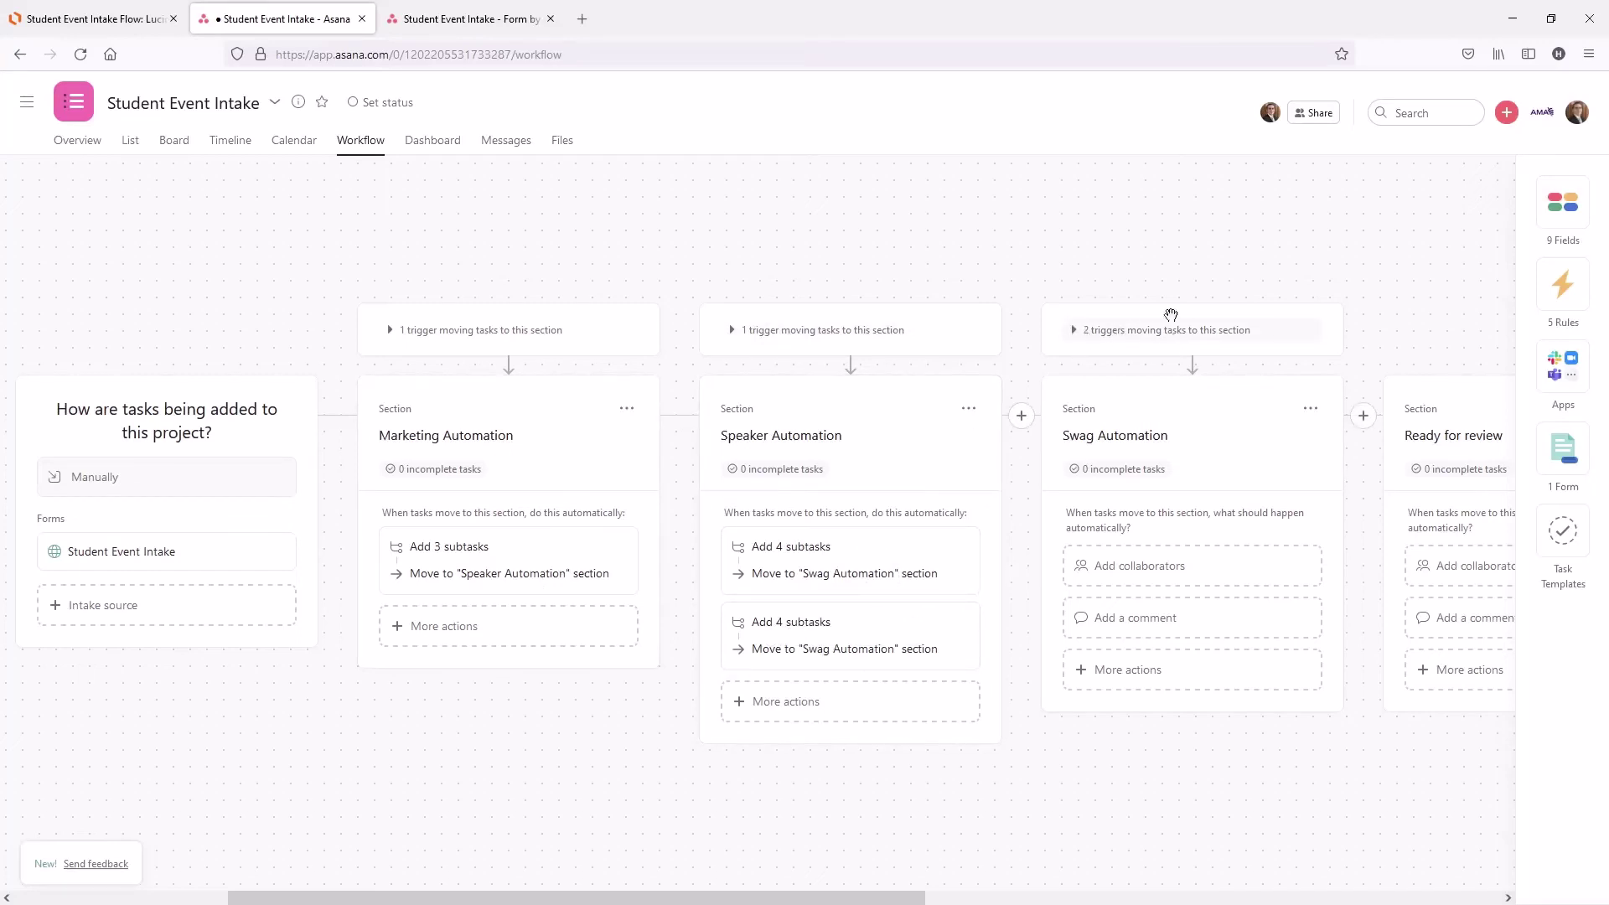
Expand the trigger summaries above Swag, Speaker and Marketing Automation, then pan the canvas.
left_click(1075, 332)
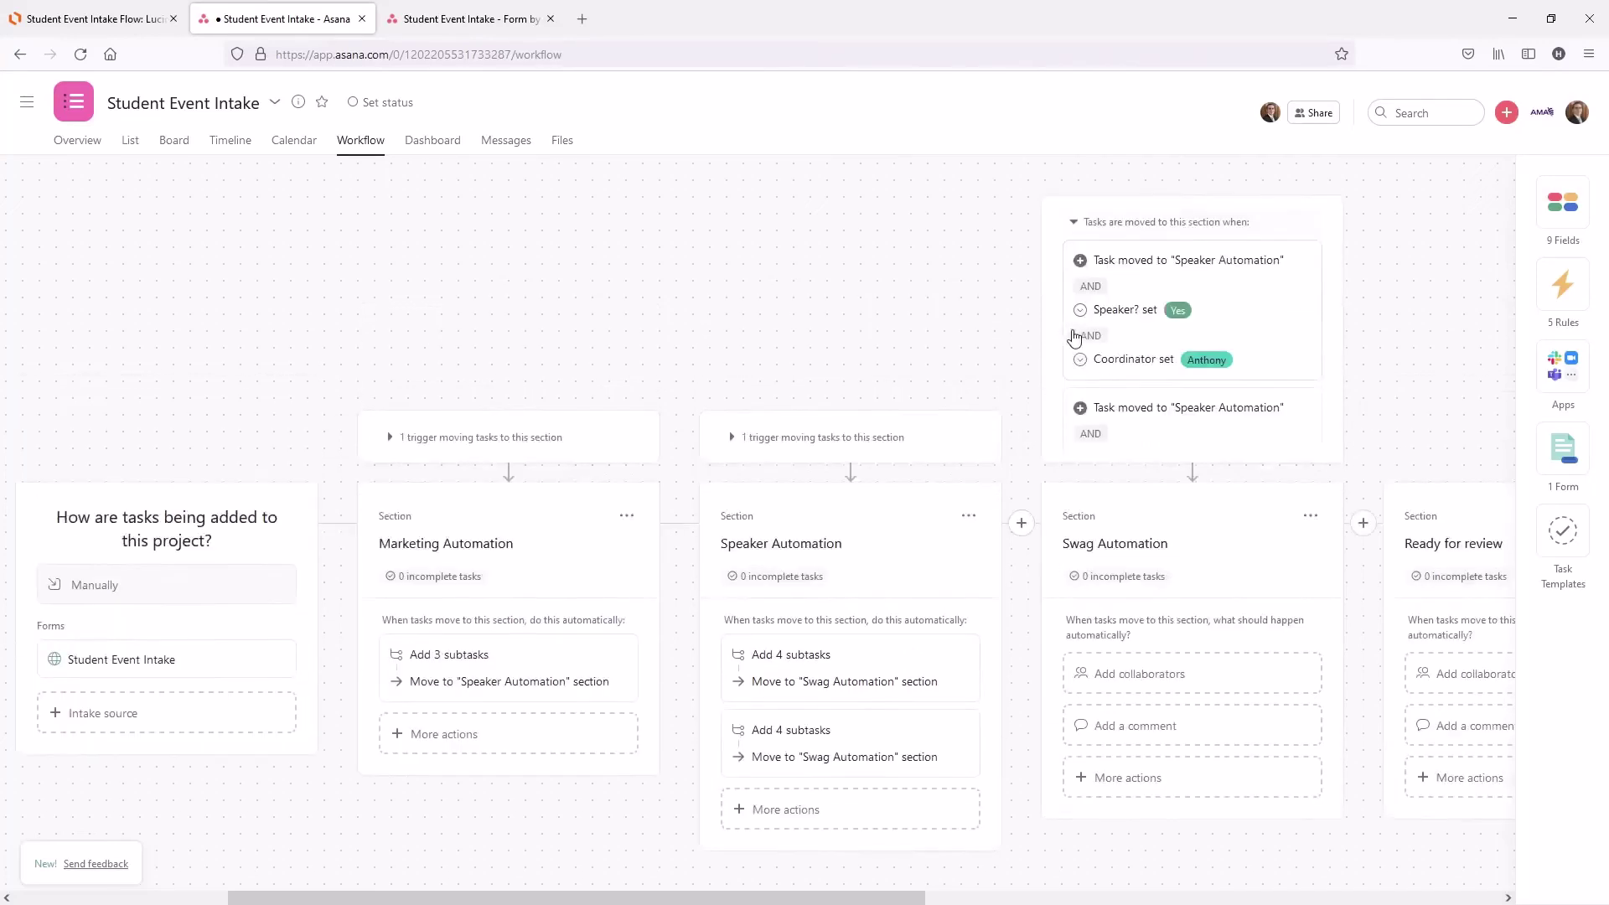
left_click(735, 555)
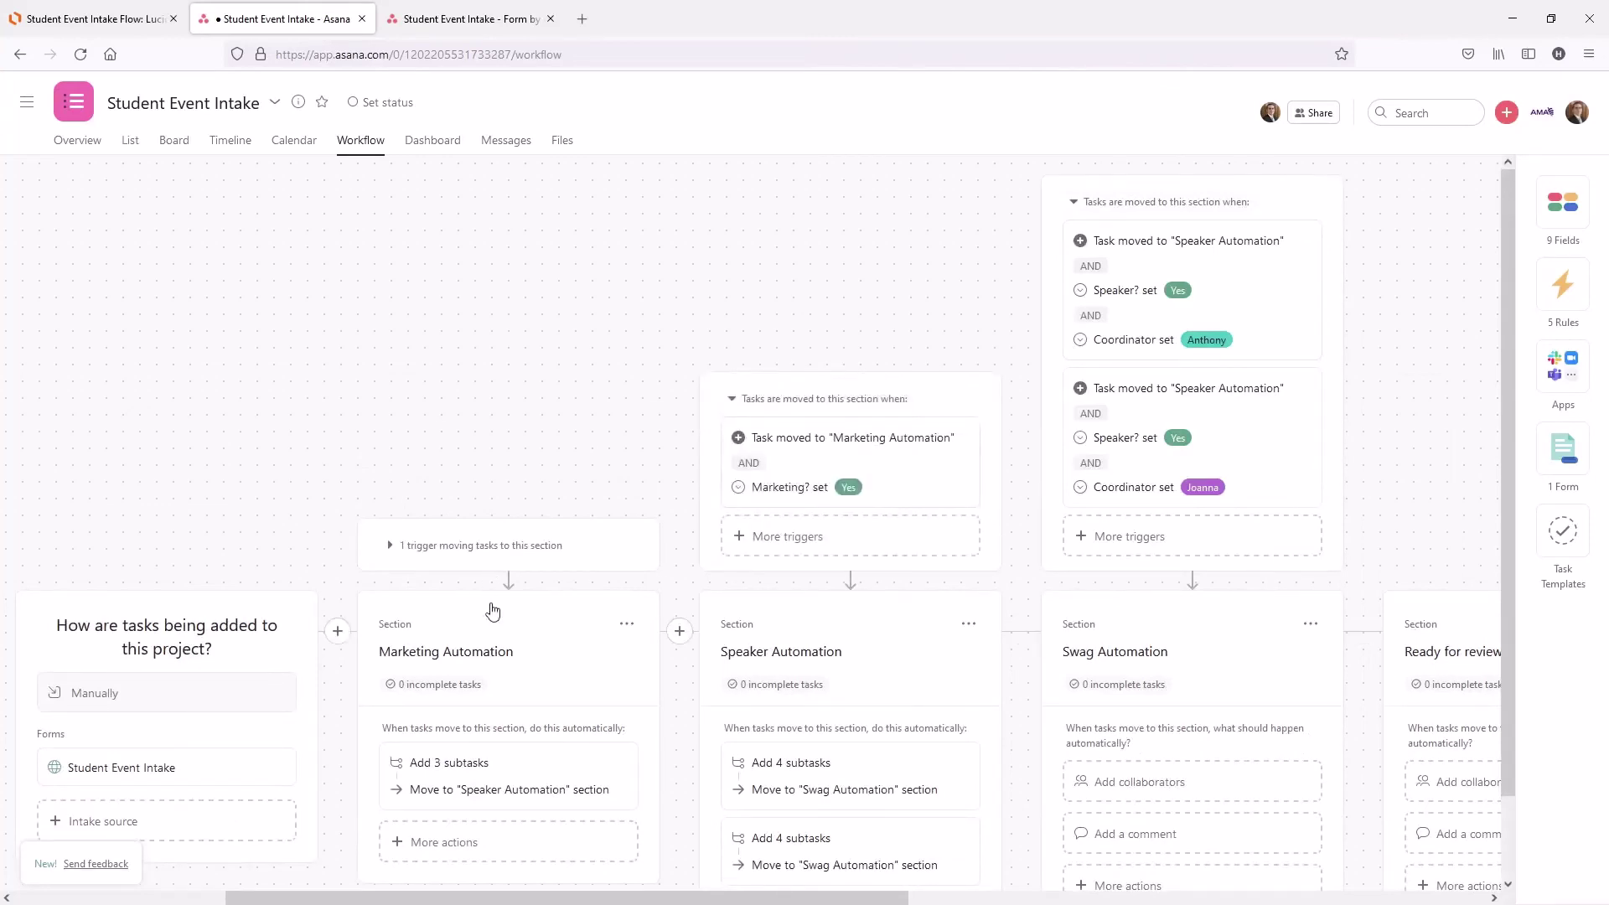
left_click(473, 546)
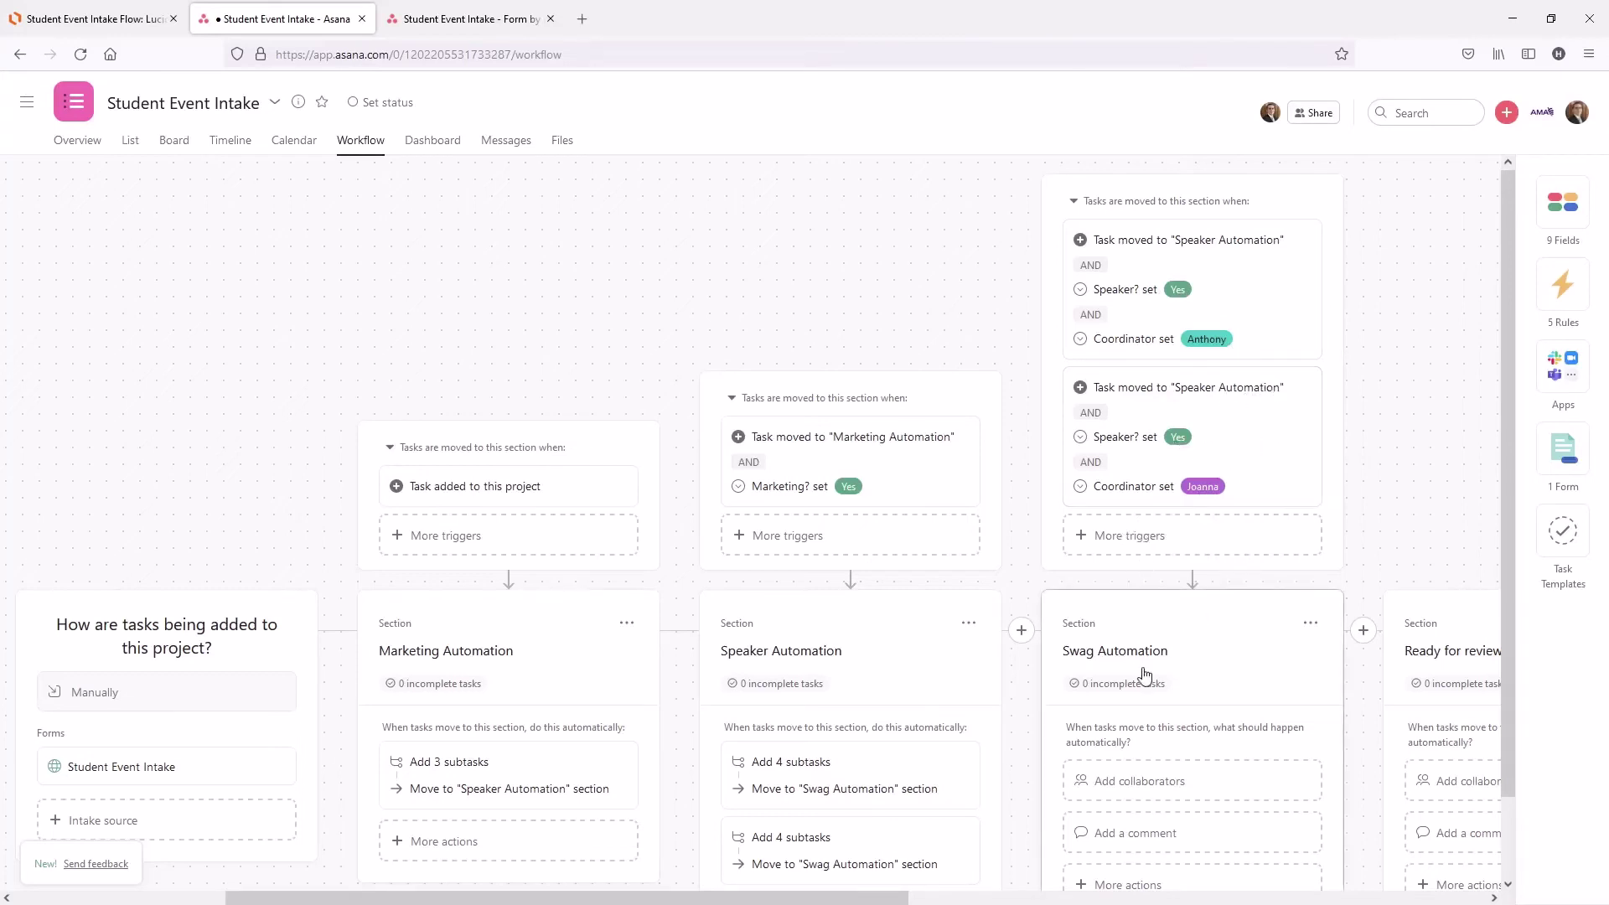
scroll(1197, 388, "right", 2)
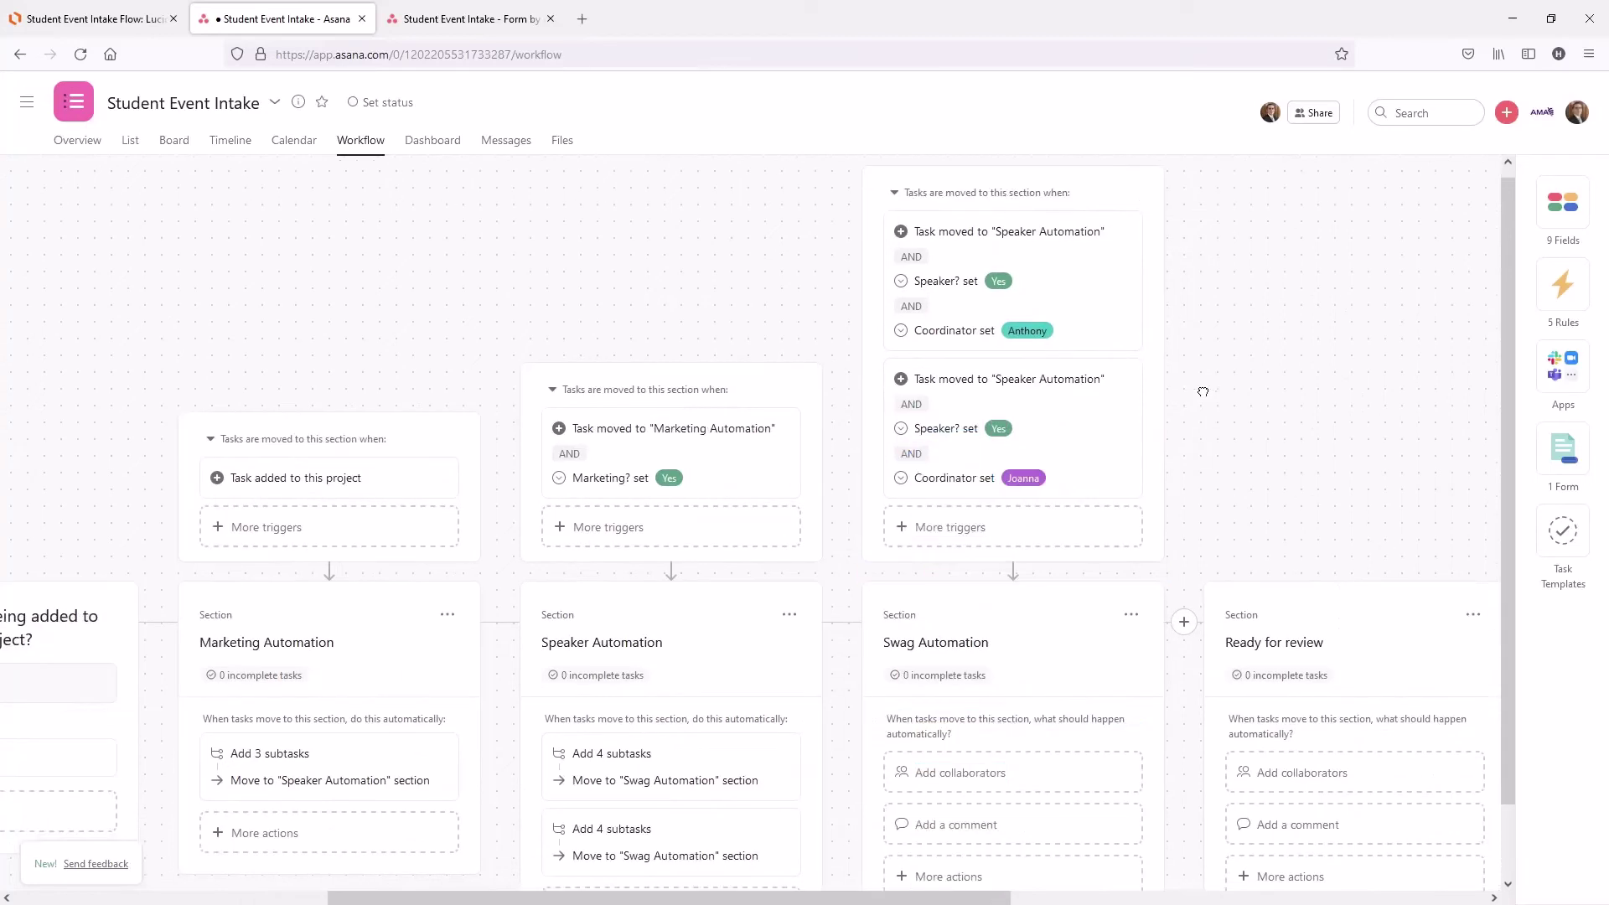
scroll(1174, 587, "down", 1)
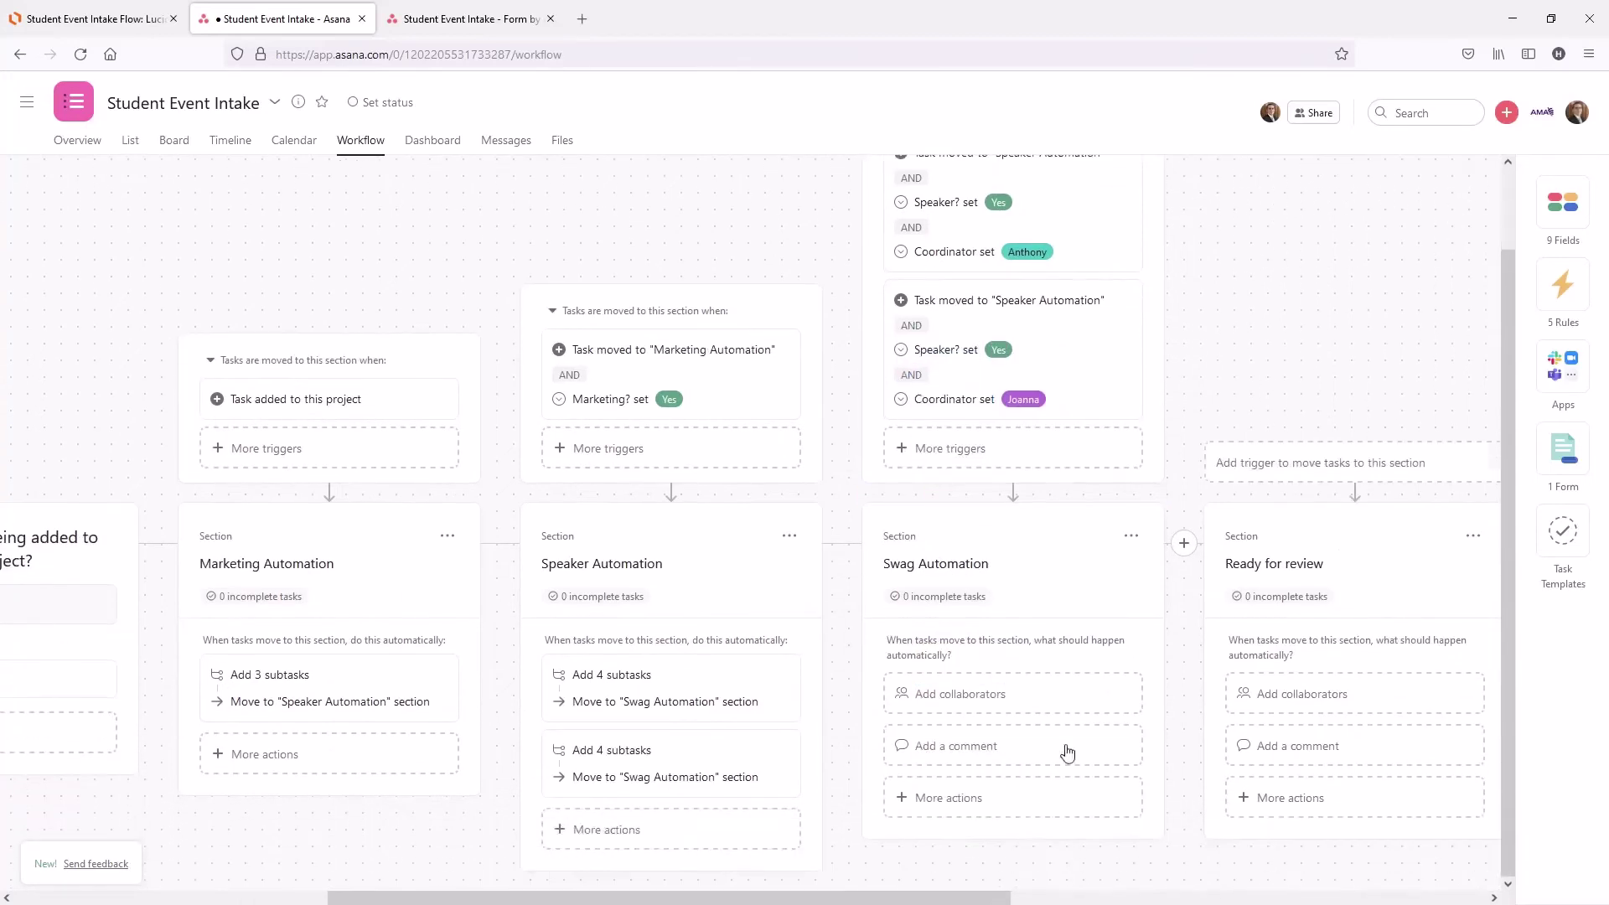
Start a Swag Automation subtask rule with a Swag heading and 'Create ServiceNow t…' and 'Follow up with…' subtasks, assignees as collaborators.
left_click(979, 806)
left_click(948, 728)
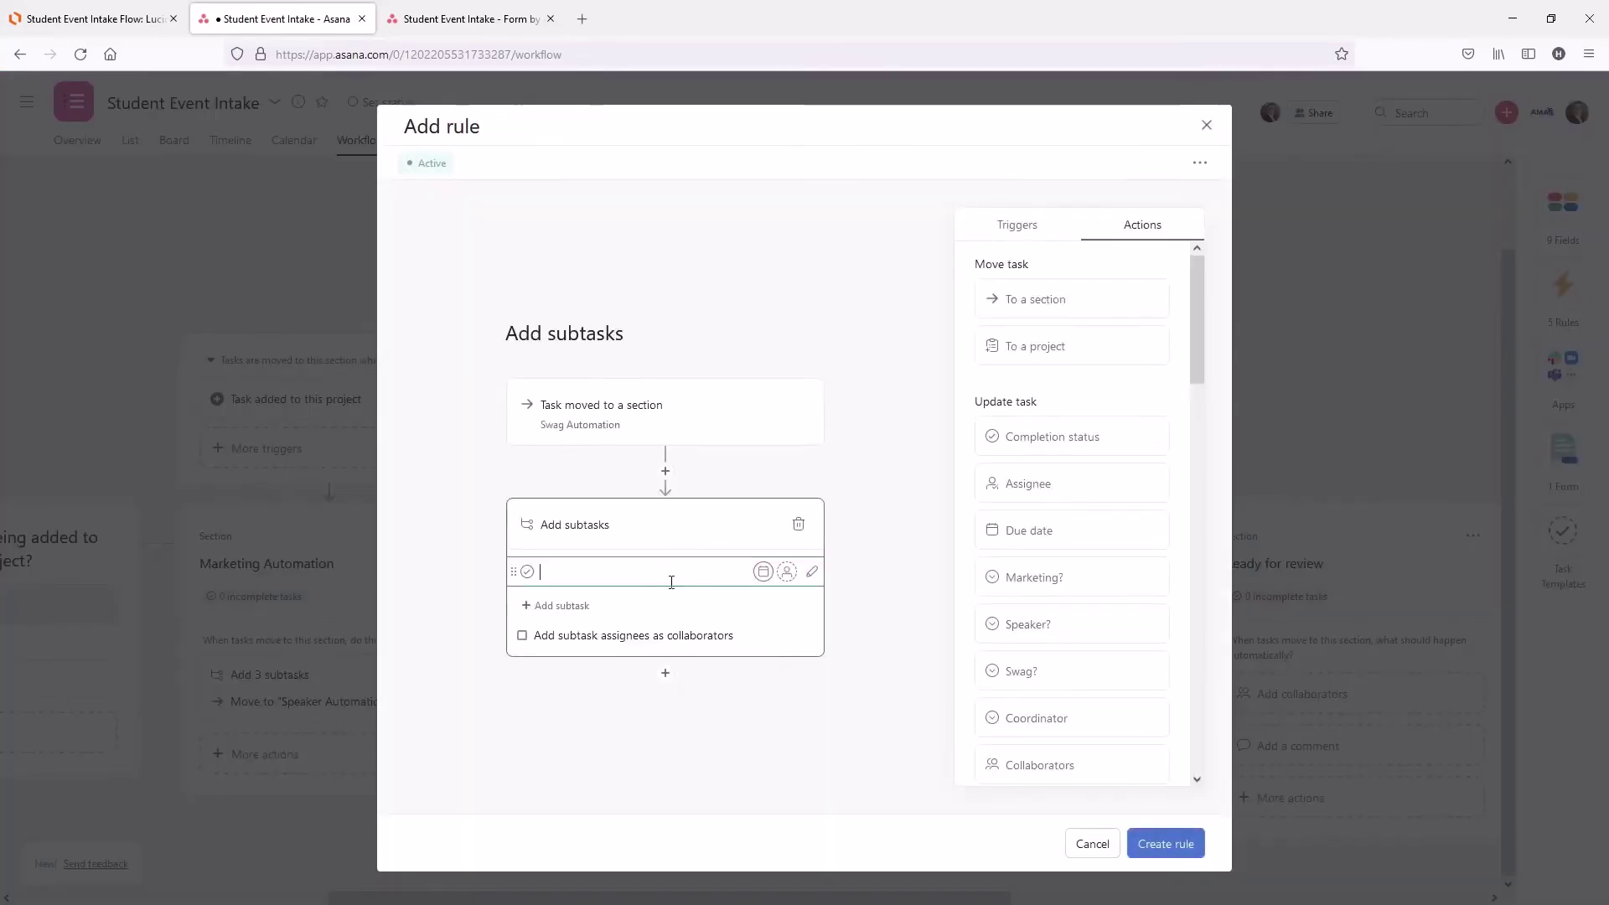
type("New Section")
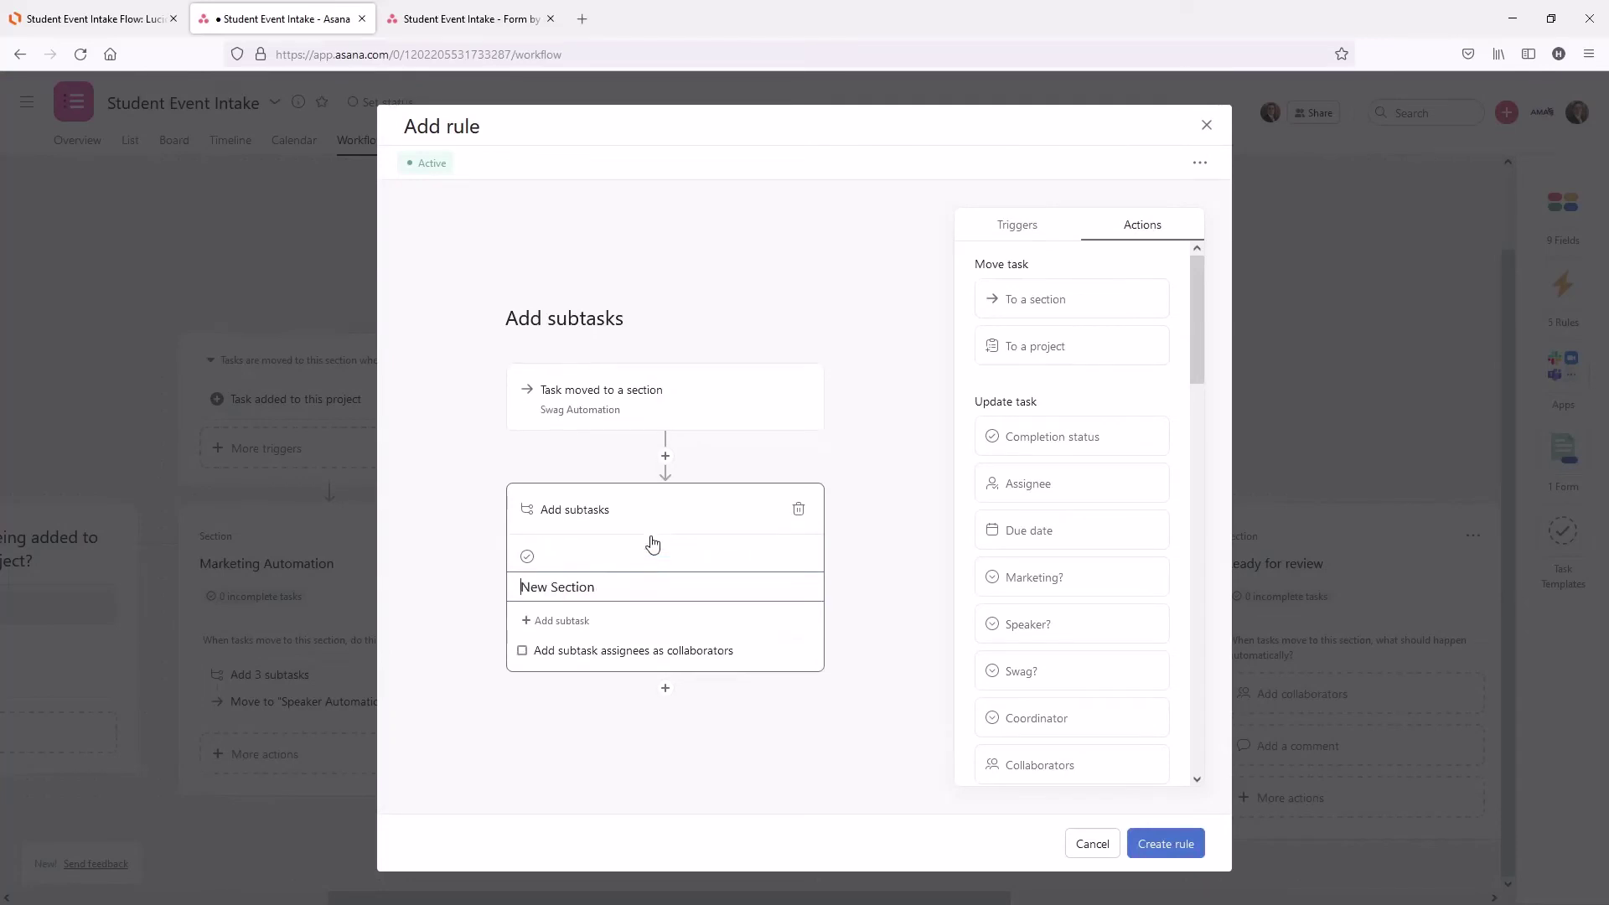
key("Home")
type("Swag")
key("Delete")
key("Delete")
key("Delete")
key("Delete")
key("Delete")
key("Delete")
key("Delete")
key("Delete")
key("Delete")
key("Delete")
key("Delete")
key("Return")
type("Creat")
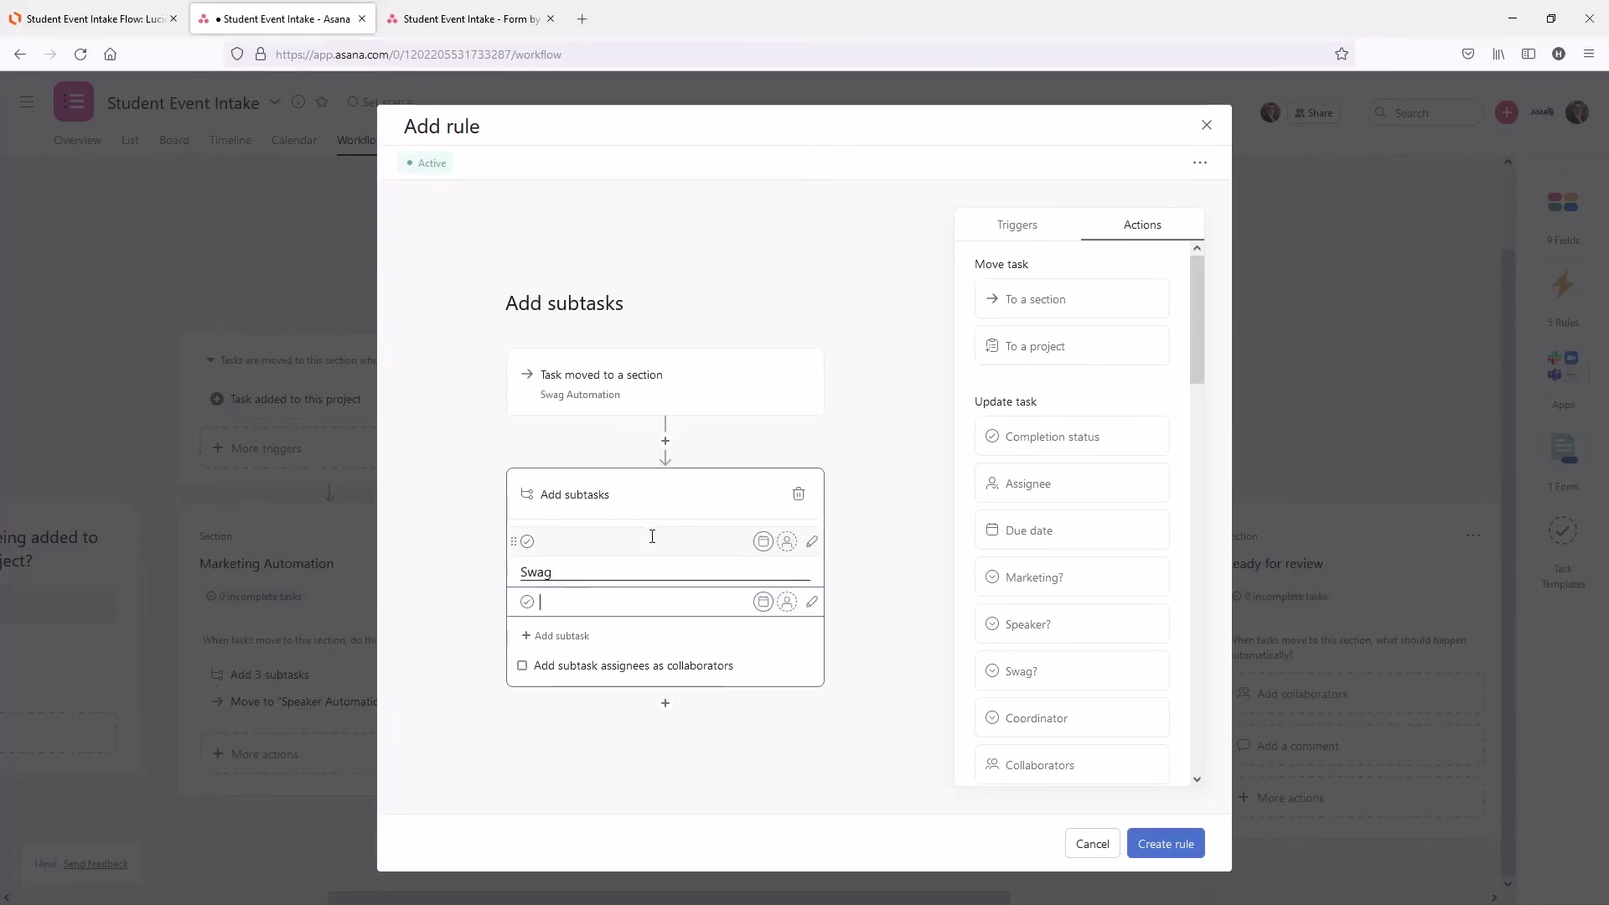
type("e ServiceNow ticket")
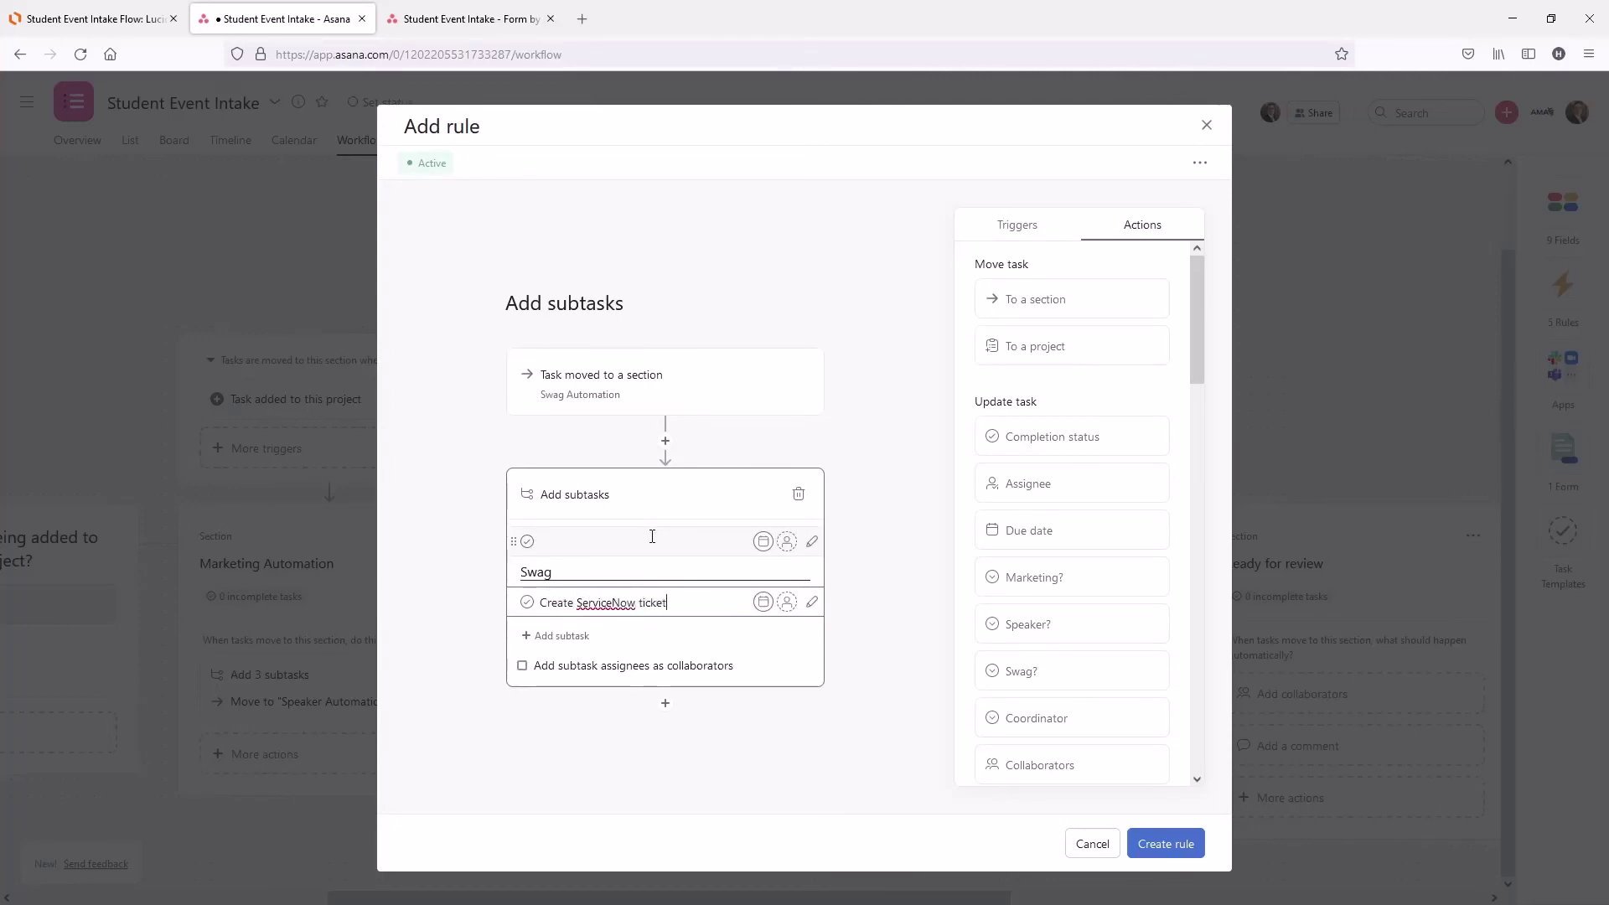
key("Return")
type("F")
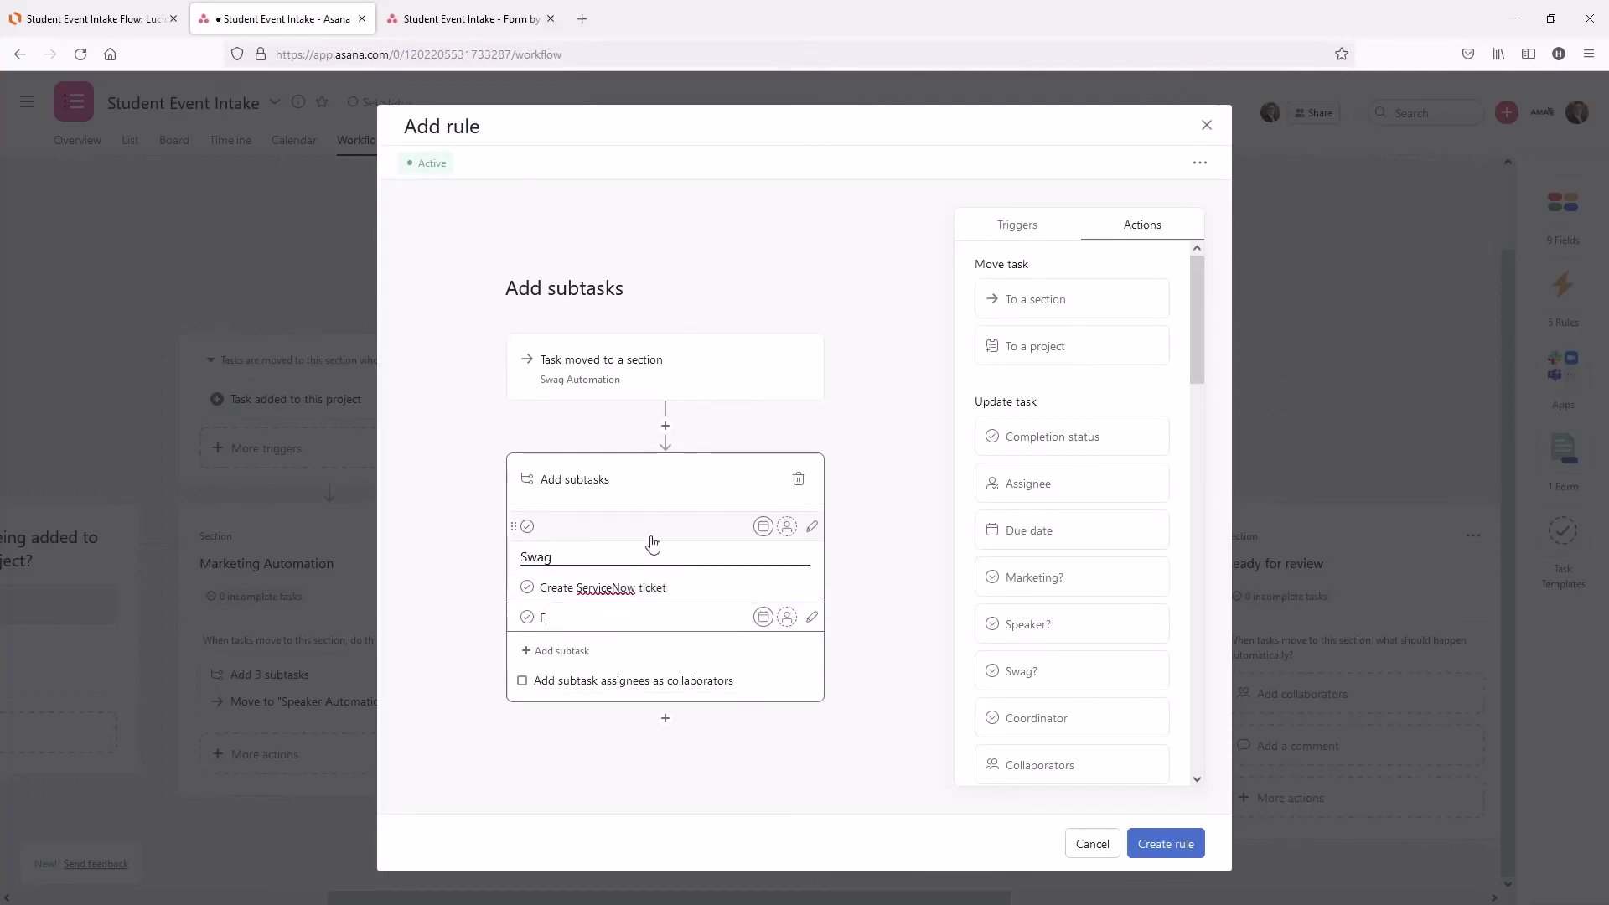
type("ollow up with student")
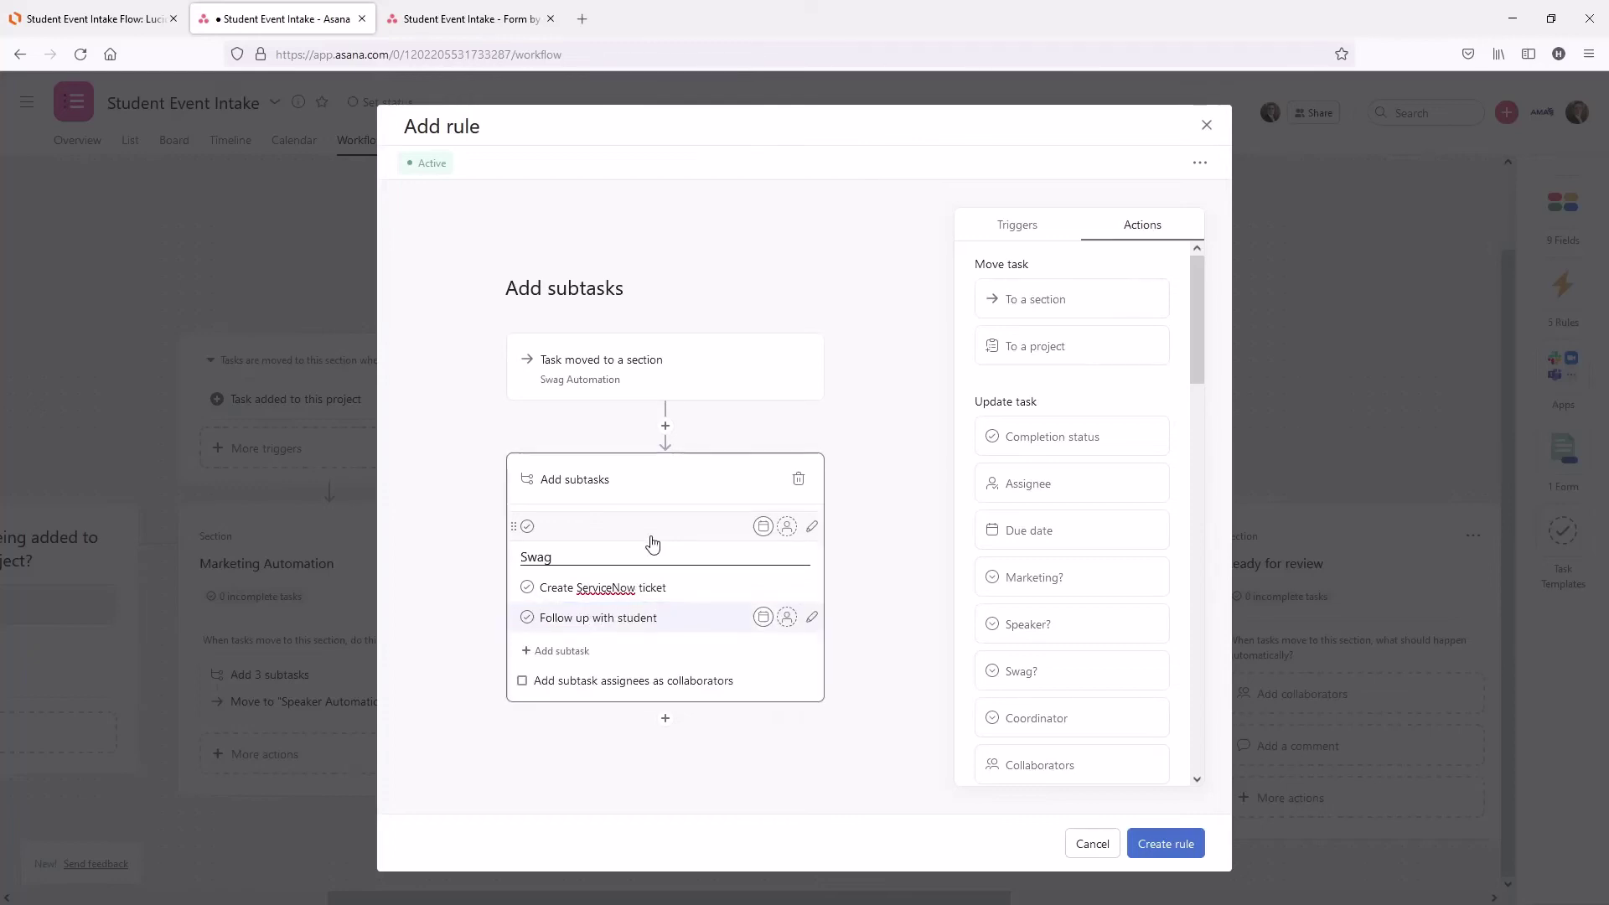
left_click(652, 532)
key("BackSpace")
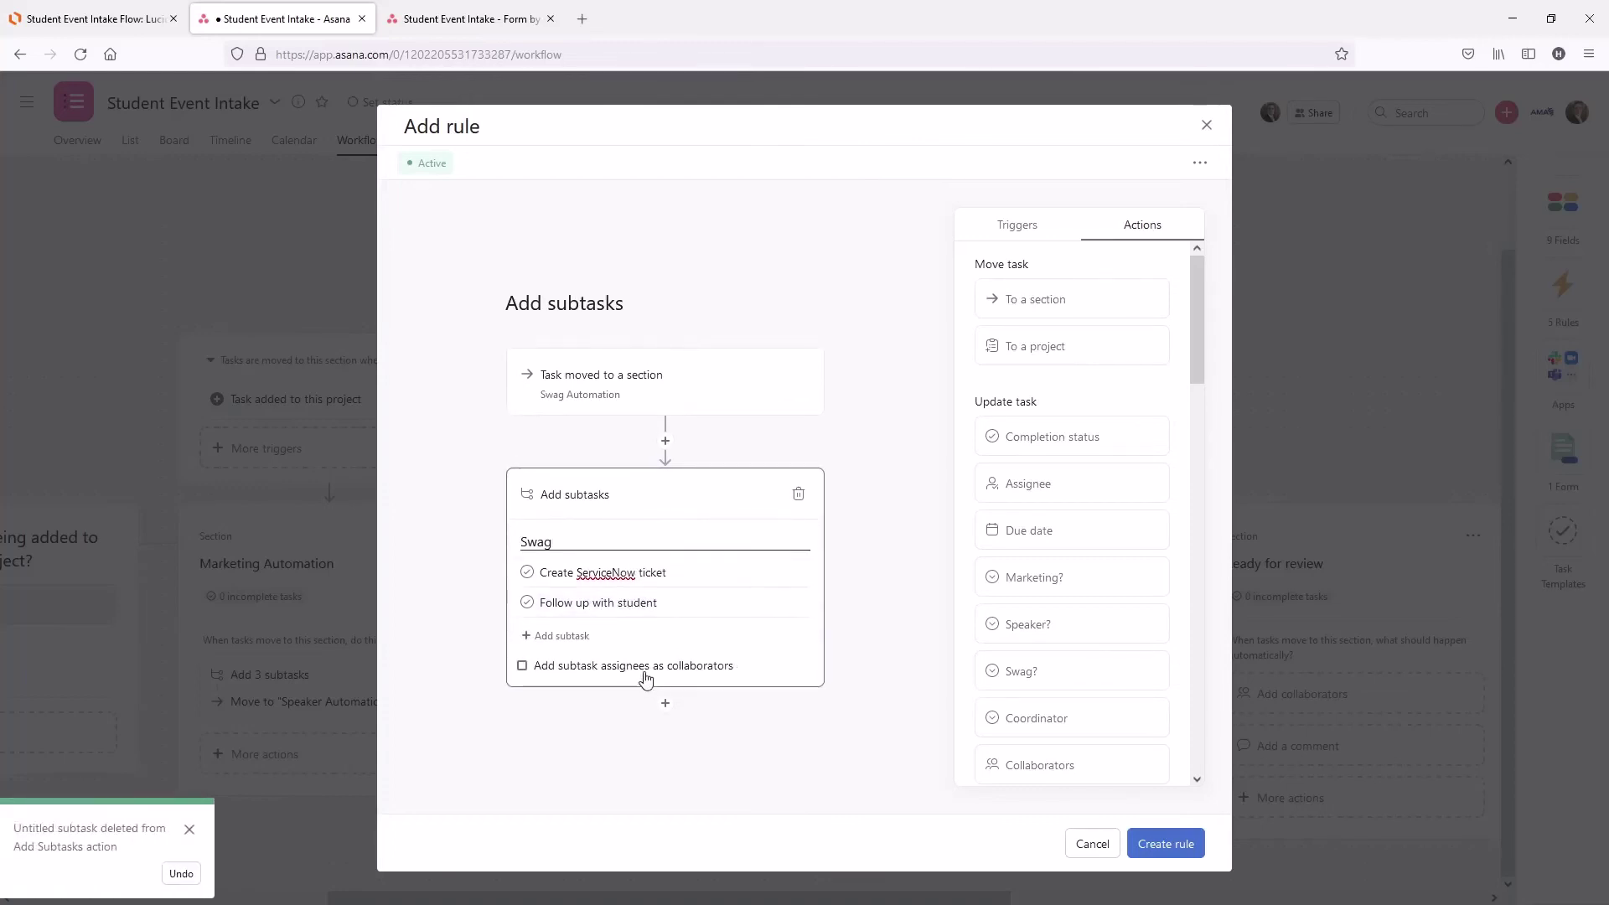
left_click(647, 667)
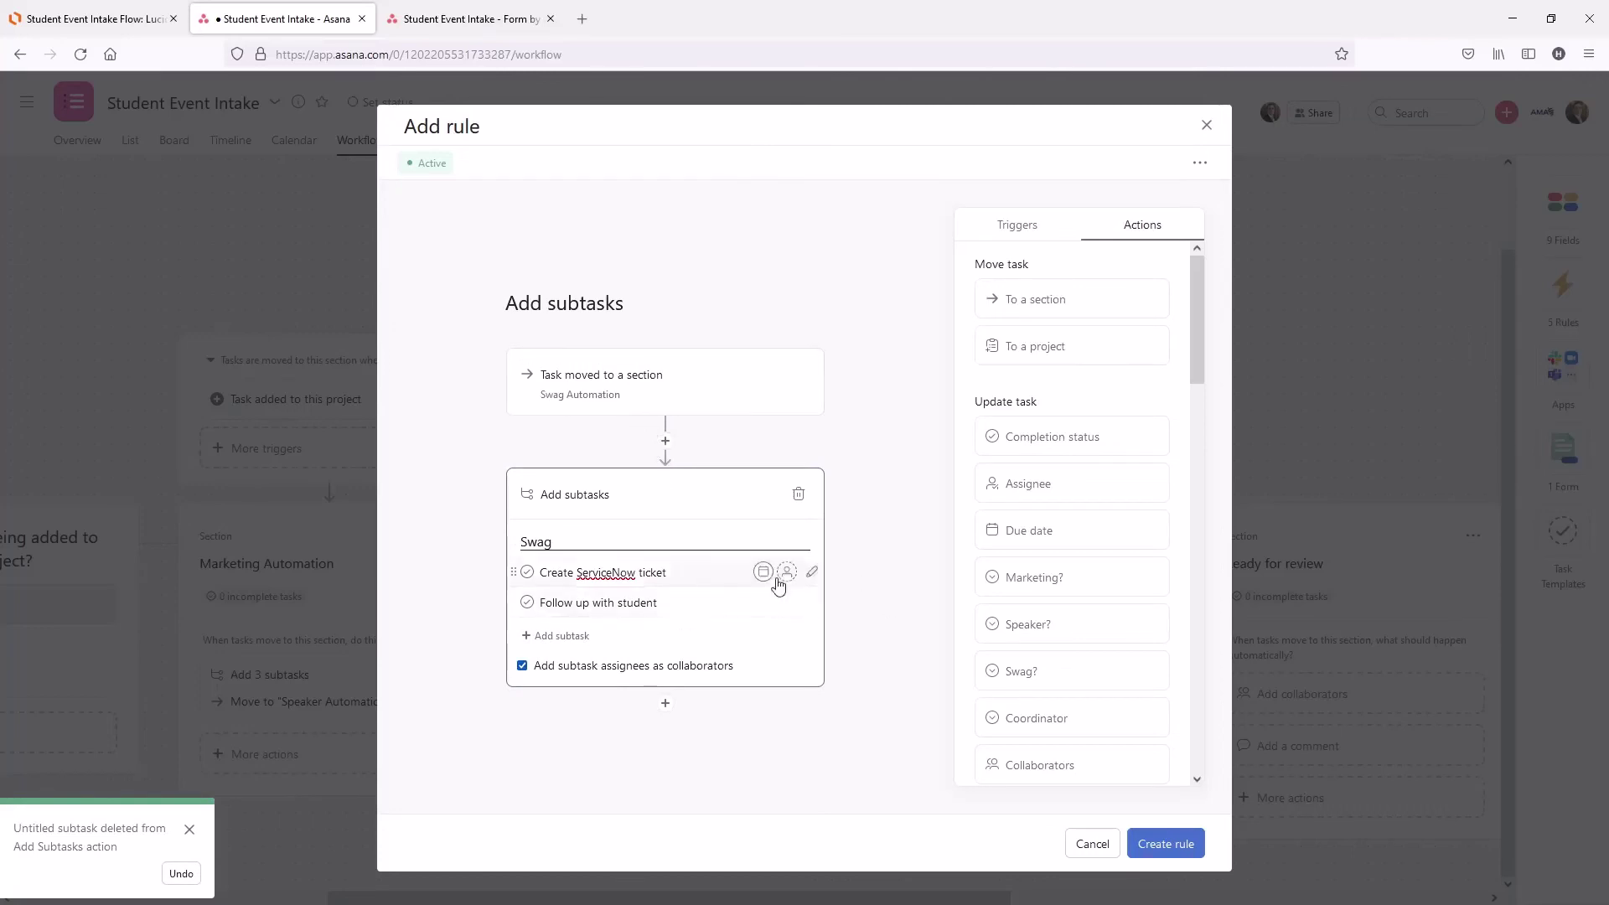
Require Swag? set to Yes, add a move to Ready for review, and create the rule.
left_click(666, 441)
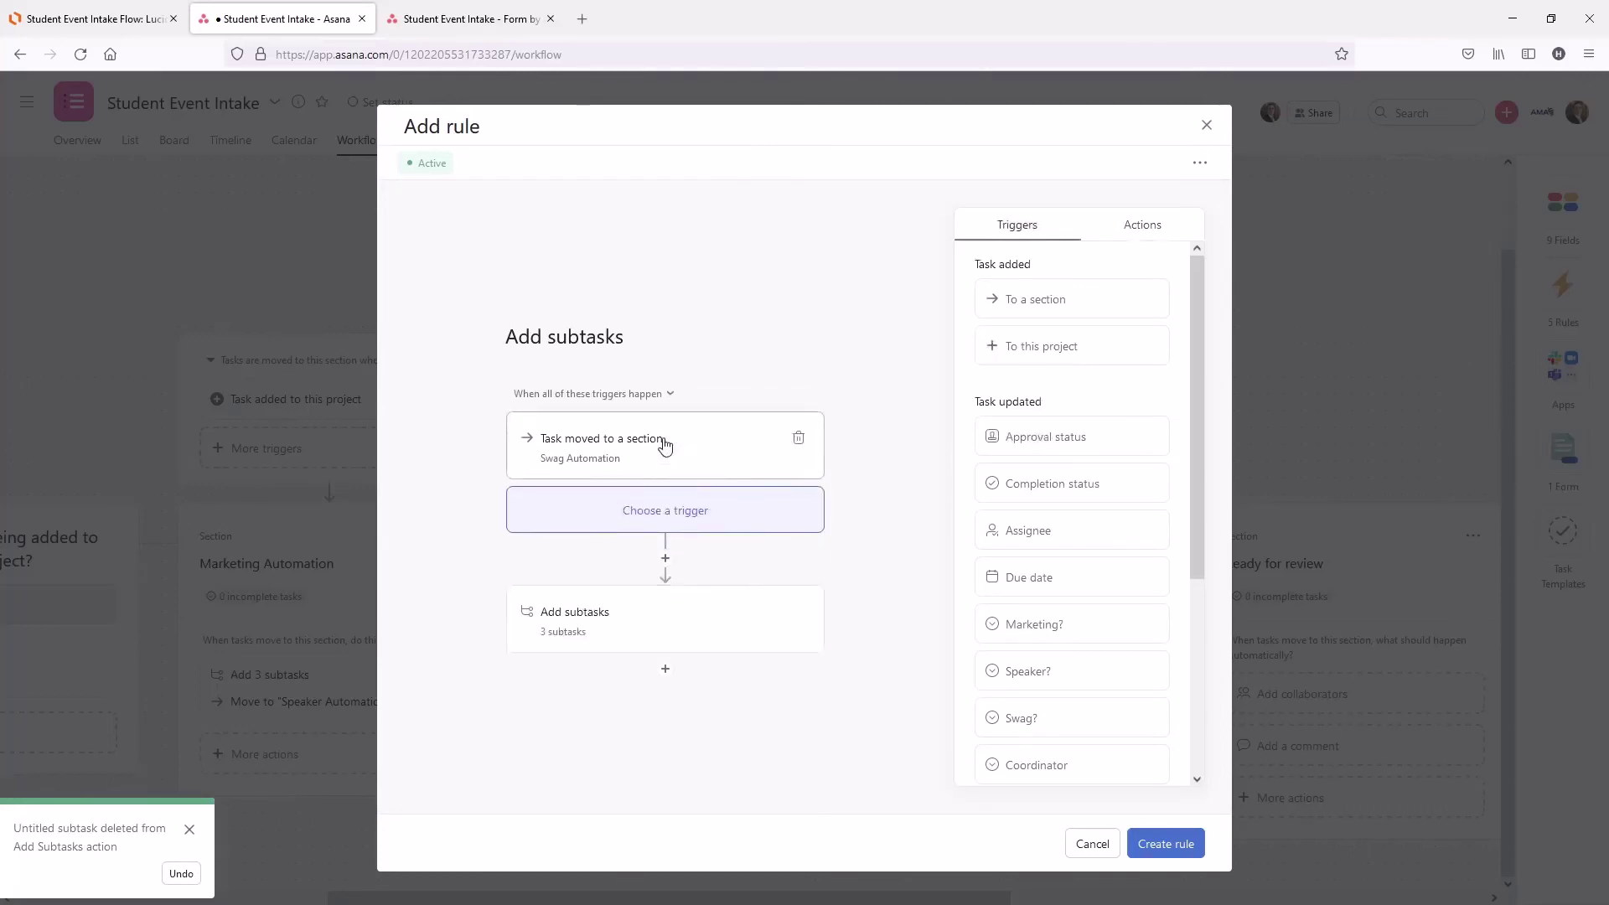
left_click(1061, 722)
left_click(664, 735)
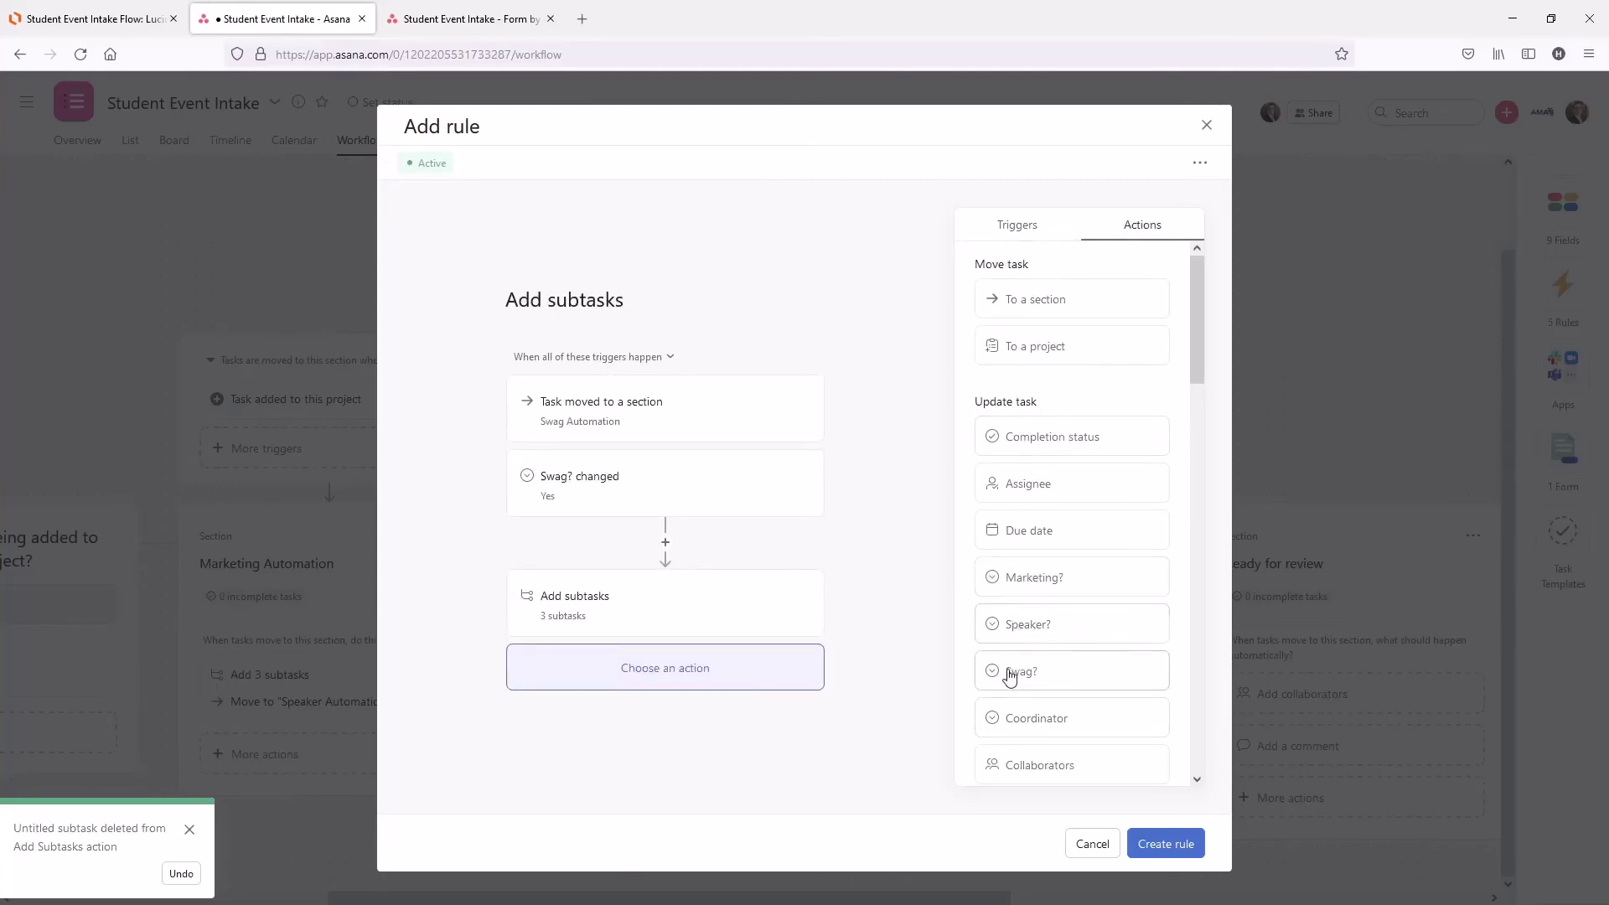
left_click(1024, 318)
left_click(644, 711)
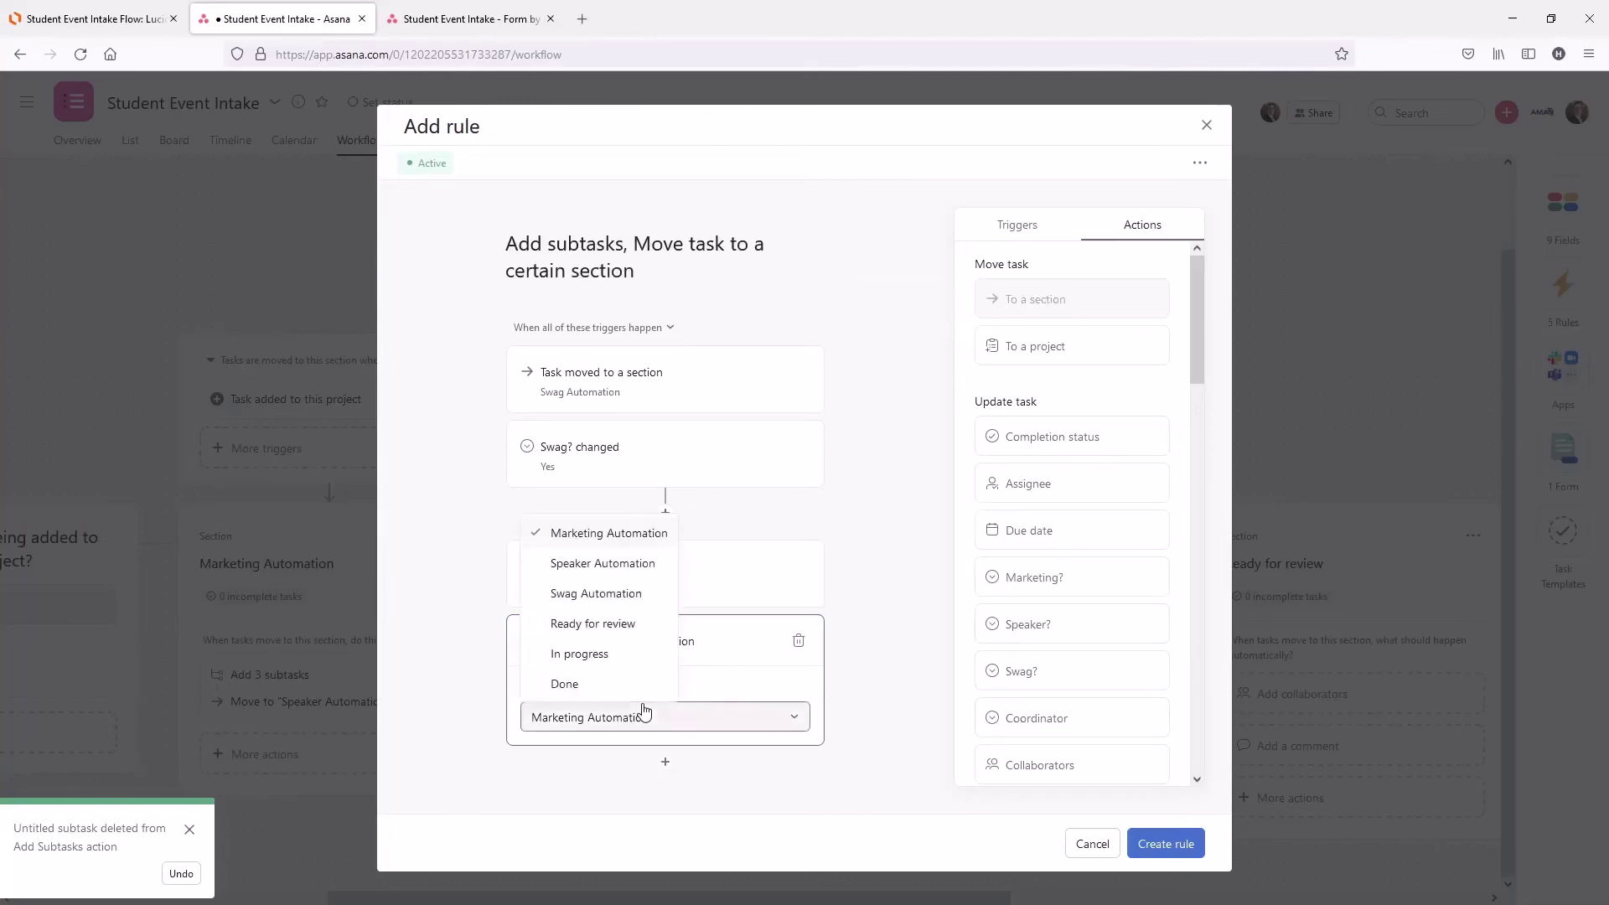
left_click(603, 625)
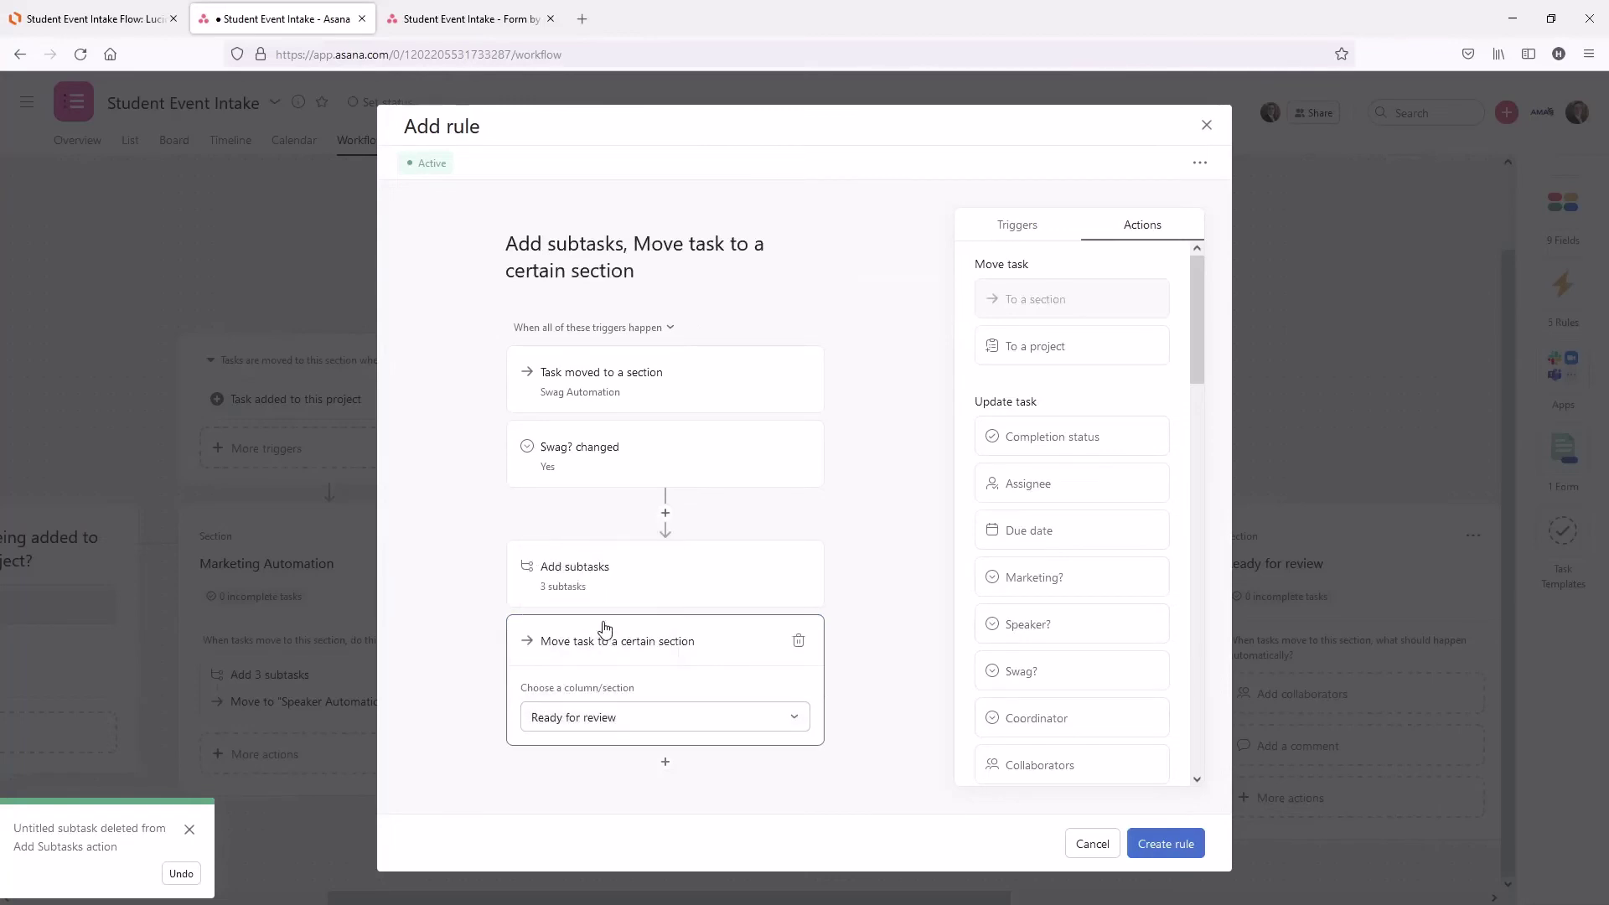
left_click(1183, 846)
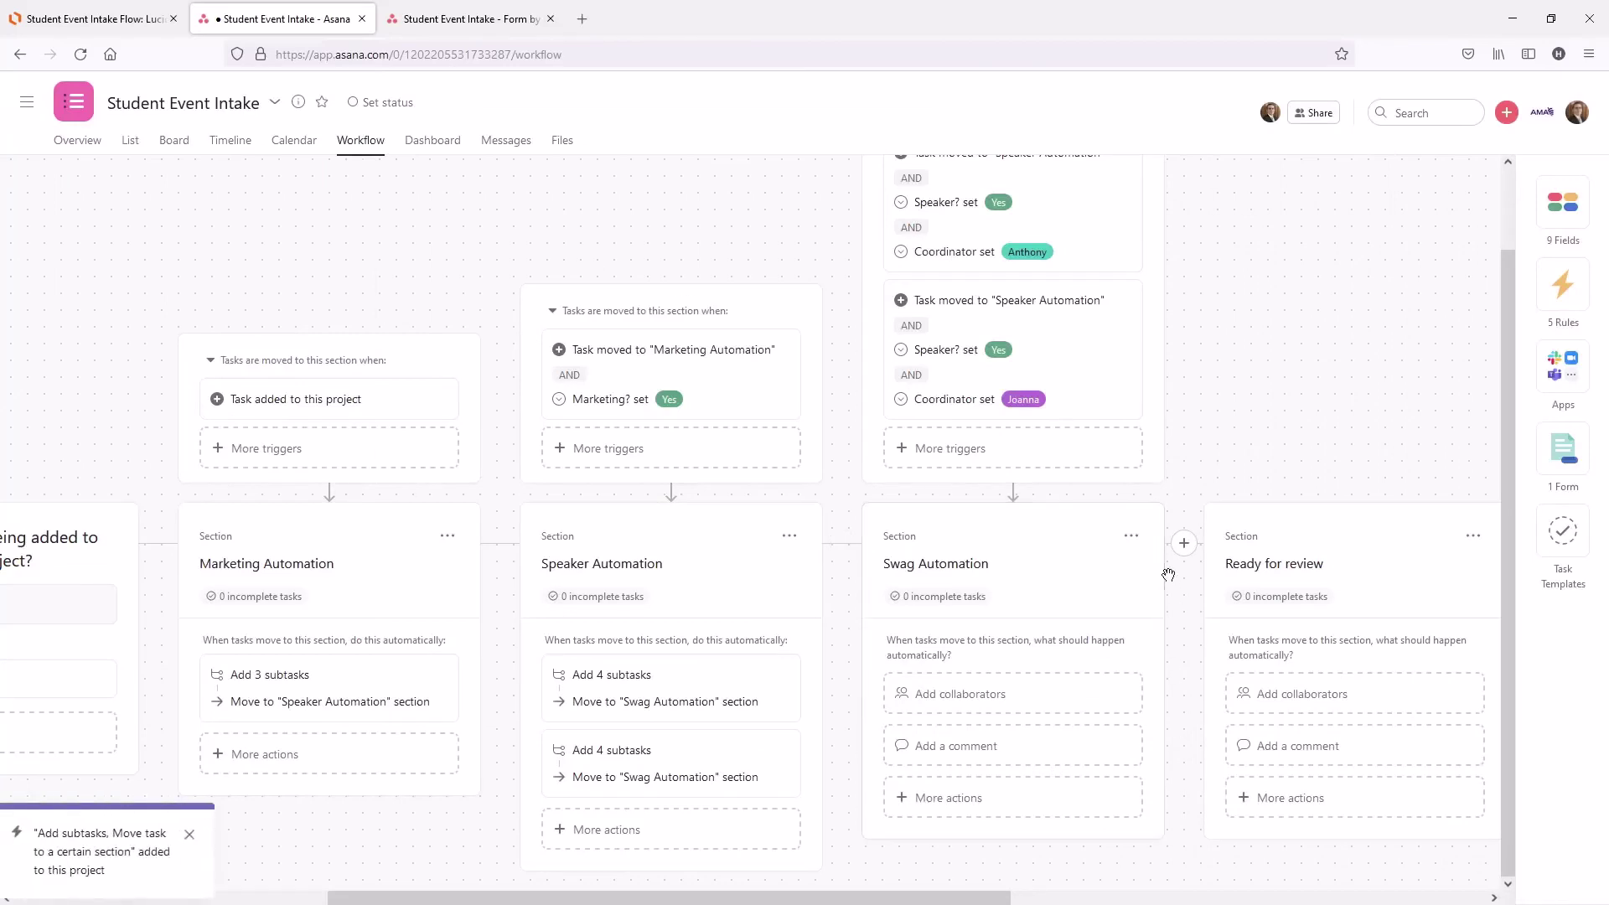
Check the Ready for review trigger, then start a Marketing Automation rule triggered by Marketing? = No.
left_click(1239, 459)
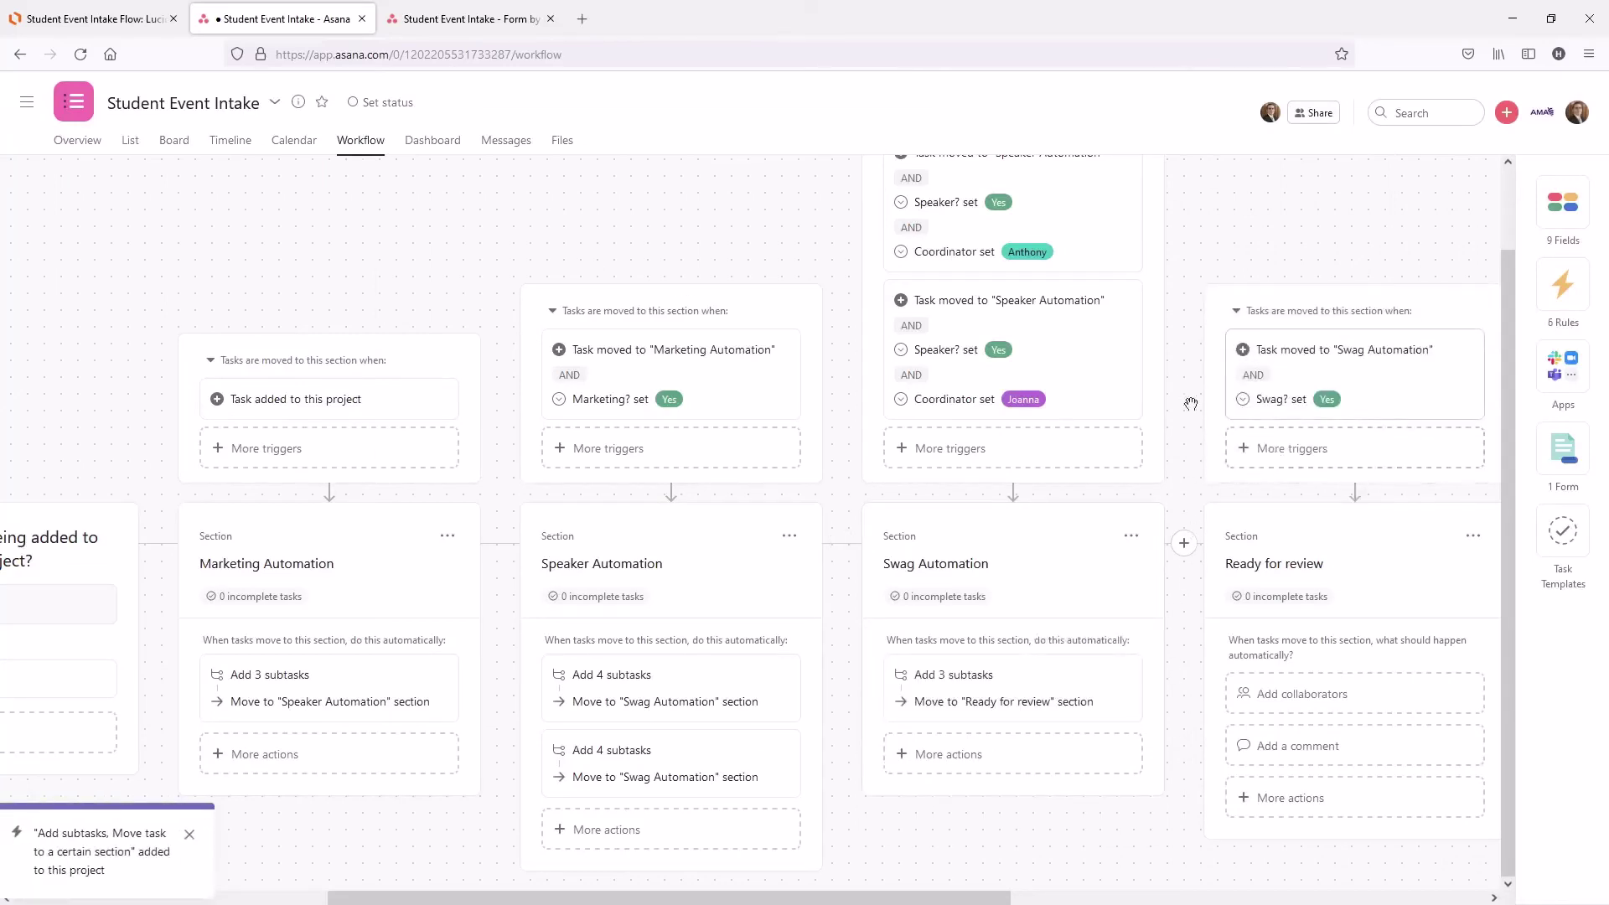
left_click(281, 754)
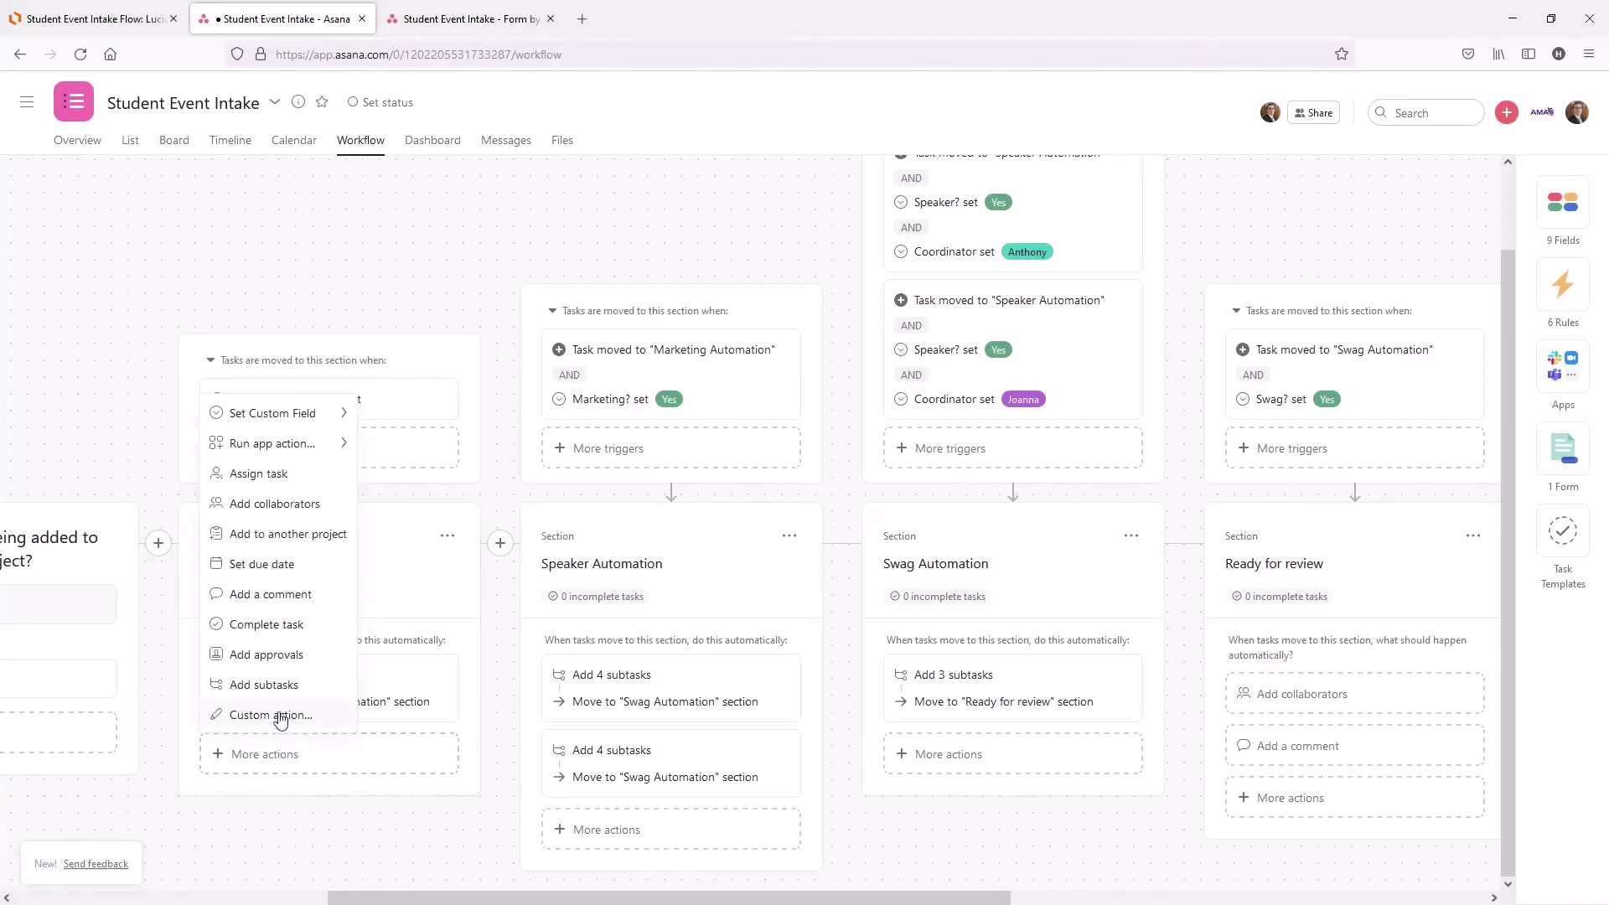
left_click(279, 718)
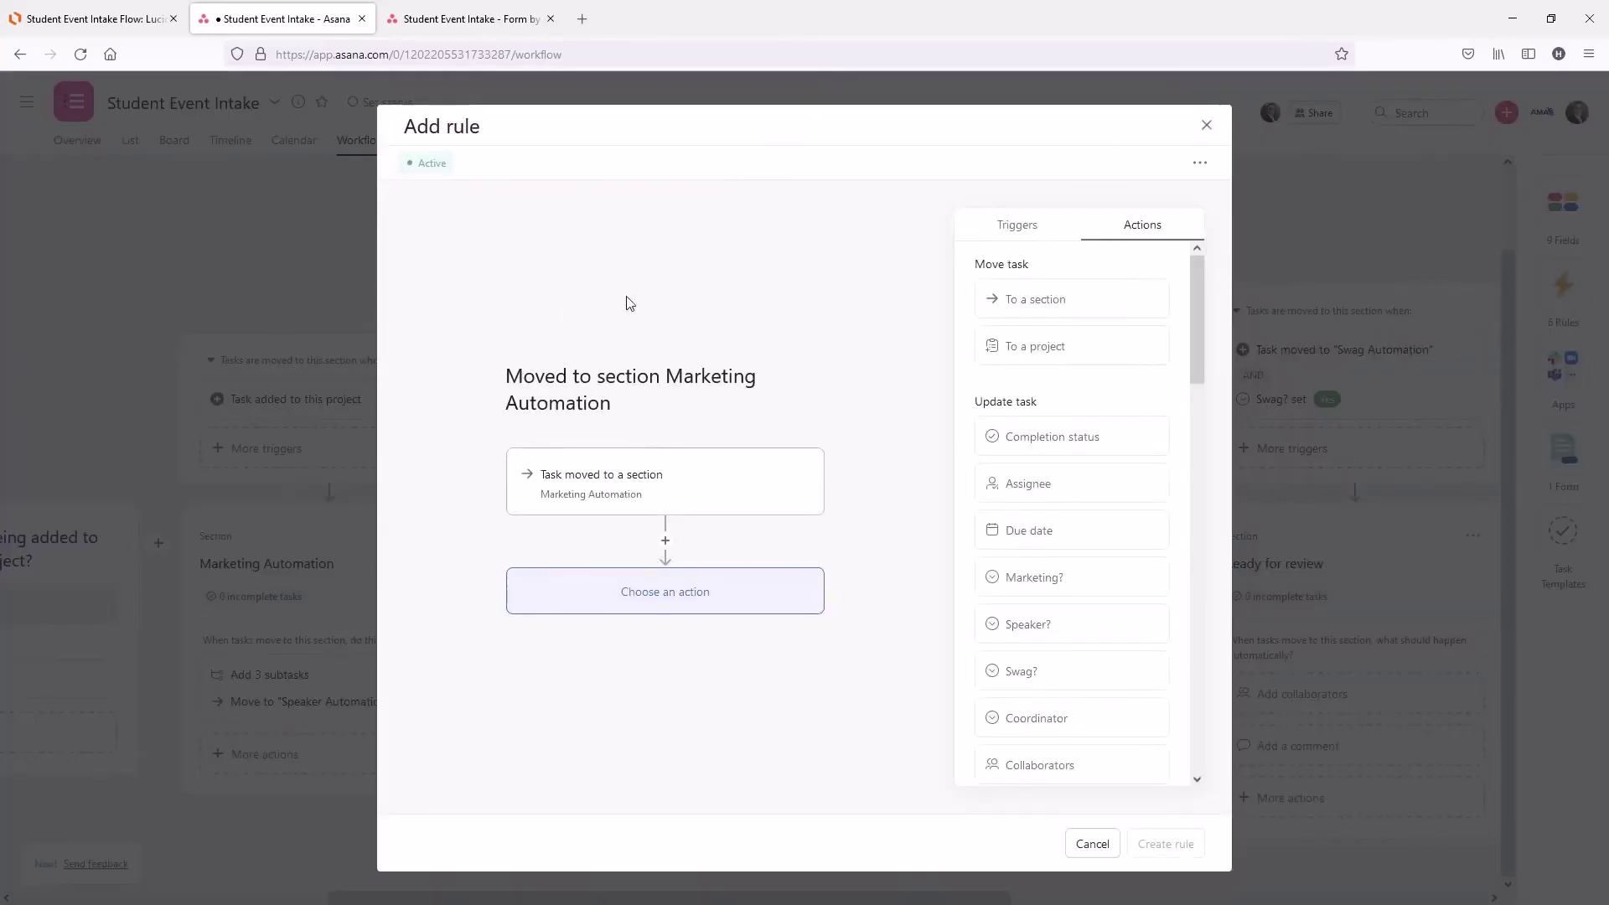
left_click(668, 543)
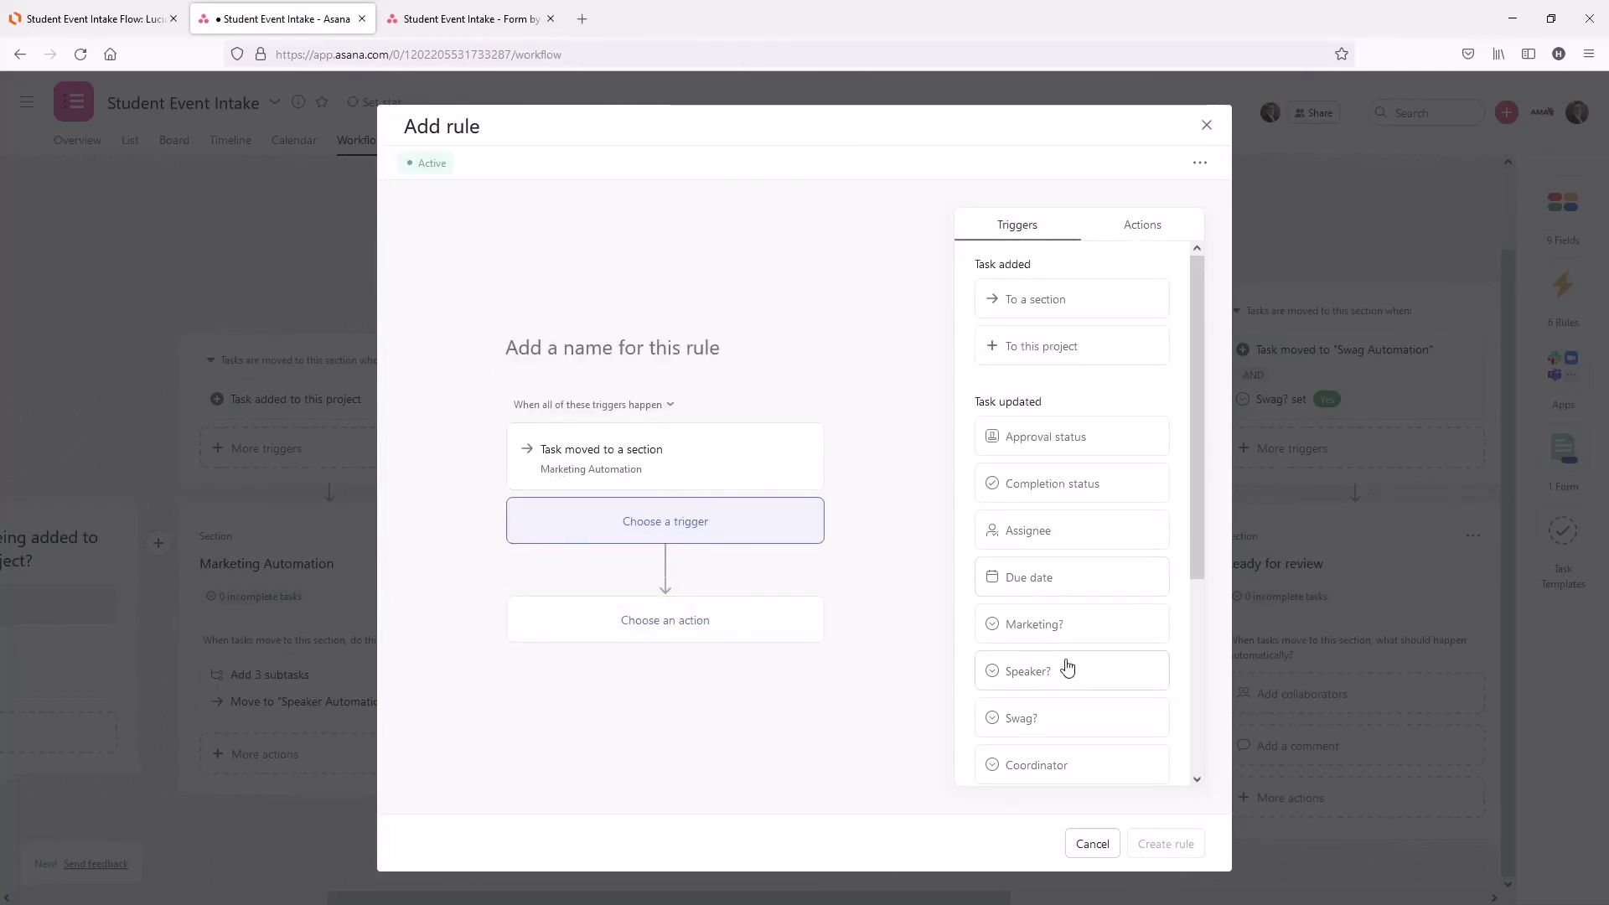
left_click(1054, 624)
left_click(646, 577)
left_click(596, 644)
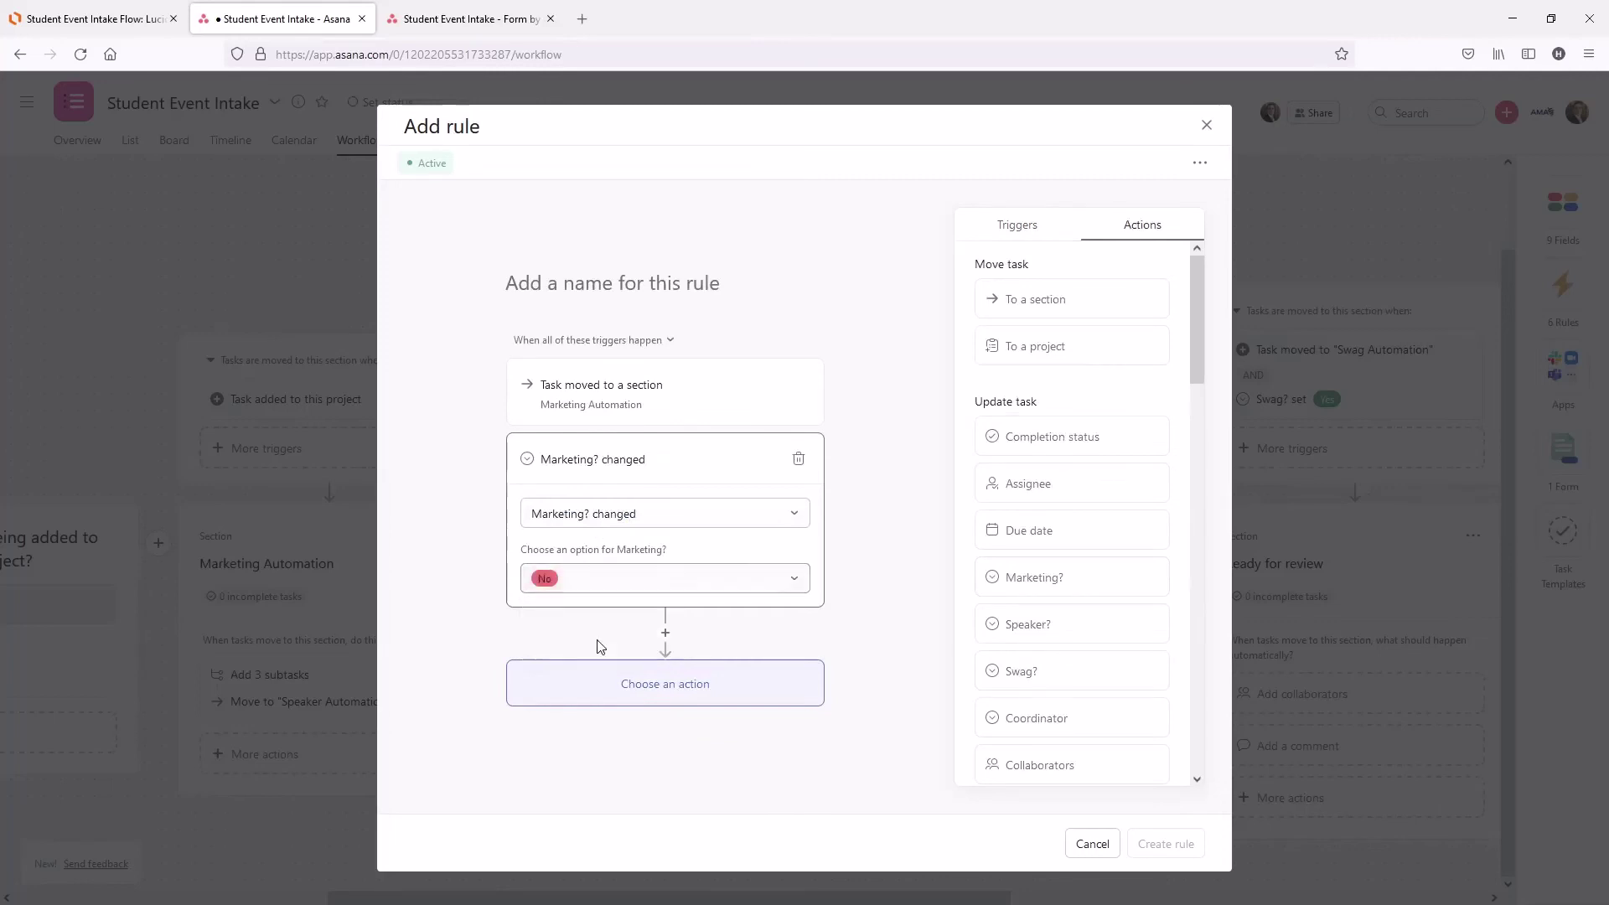
Add a move-to-Speaker Automation action and create the Marketing? No rule.
left_click(659, 677)
left_click(1073, 301)
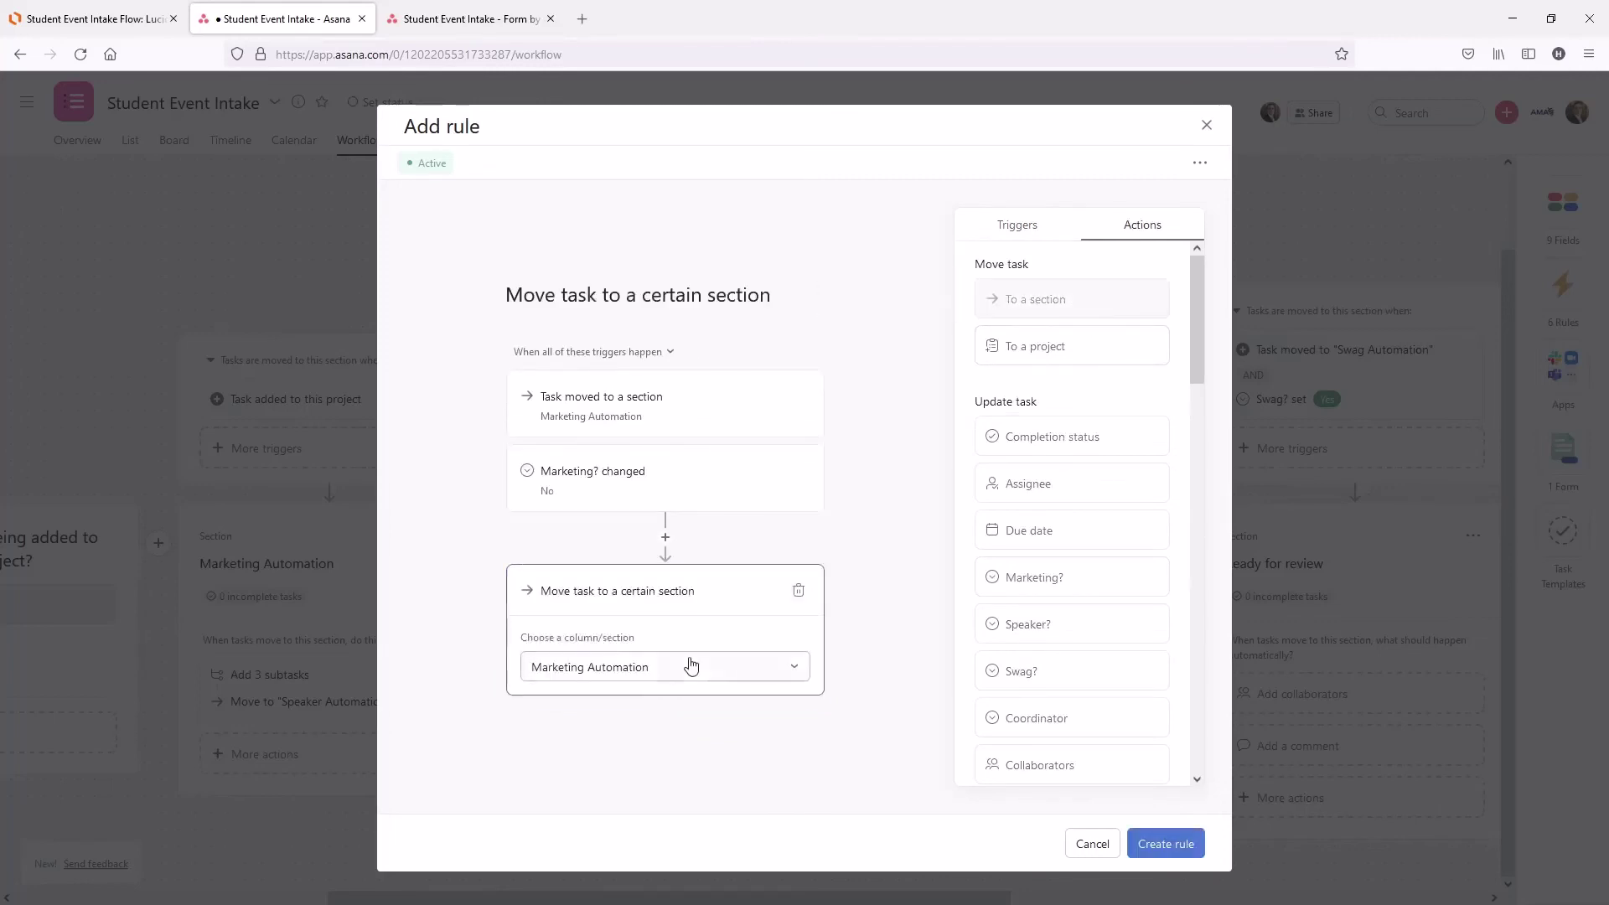
left_click(691, 666)
left_click(605, 733)
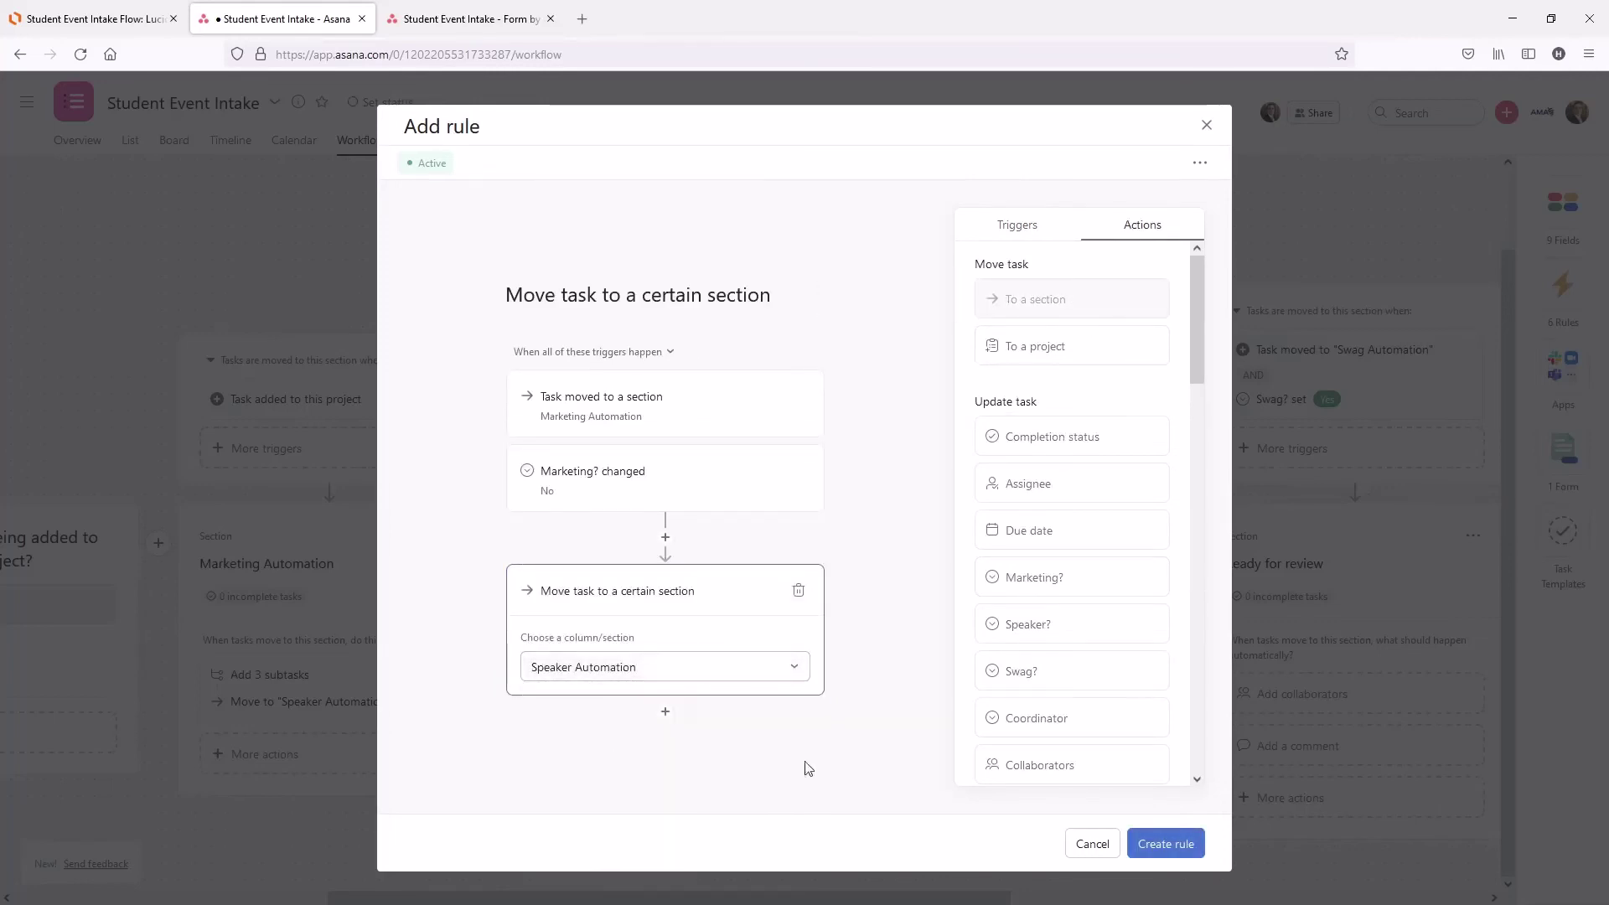
left_click(1139, 853)
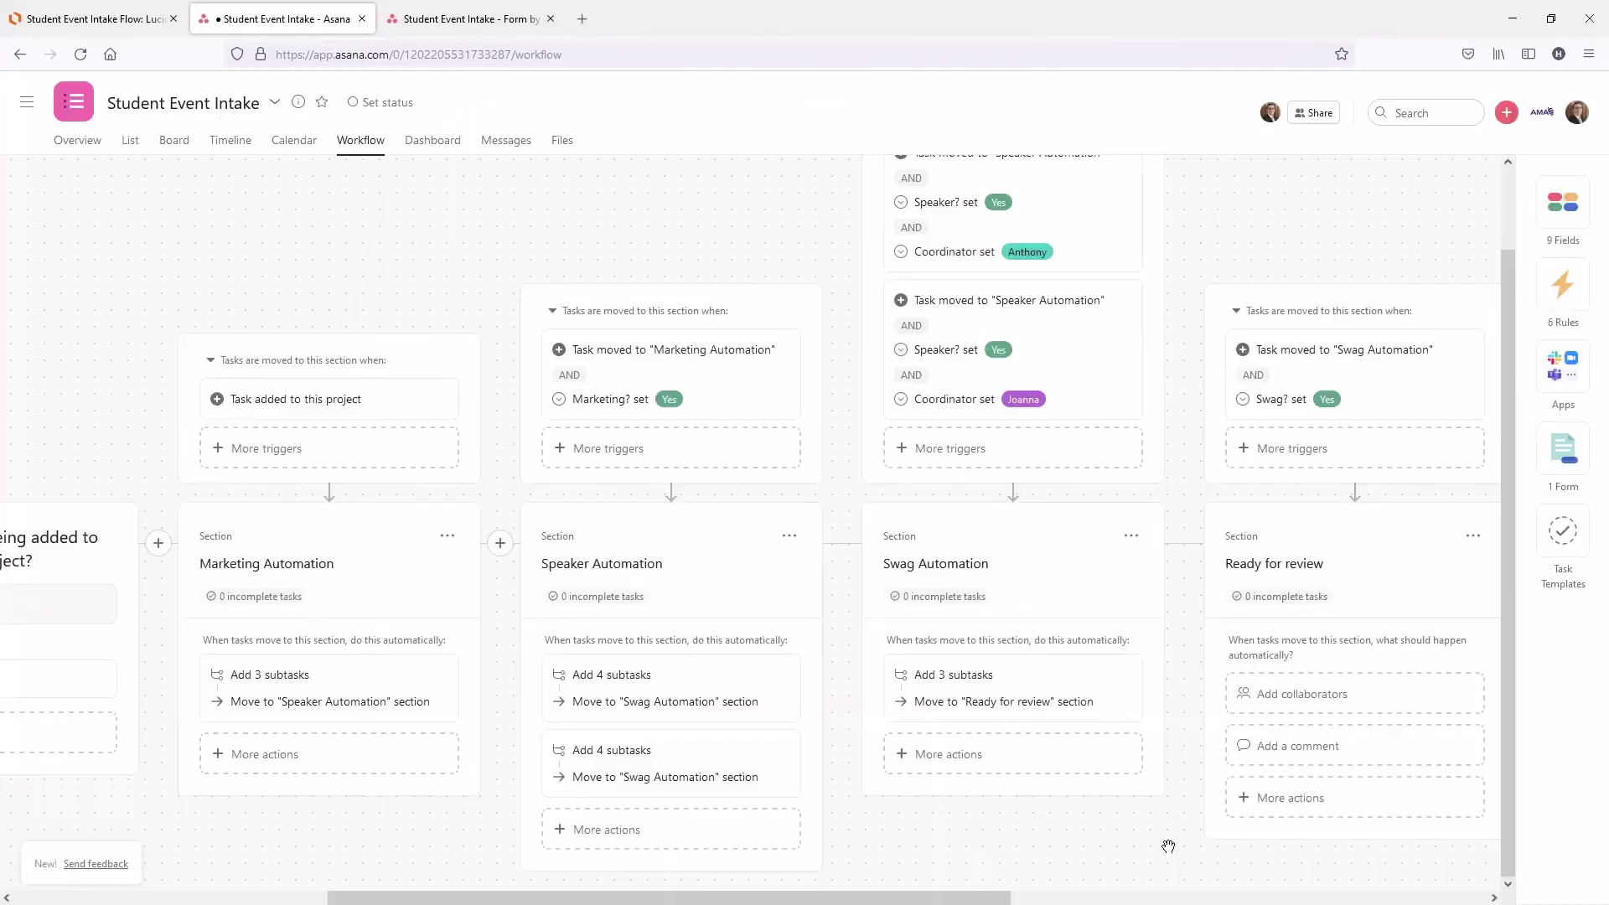
Leave the accidental Marketing Automation name edit, scroll to Ready for review, and open Speaker Automation's actions.
left_click(207, 571)
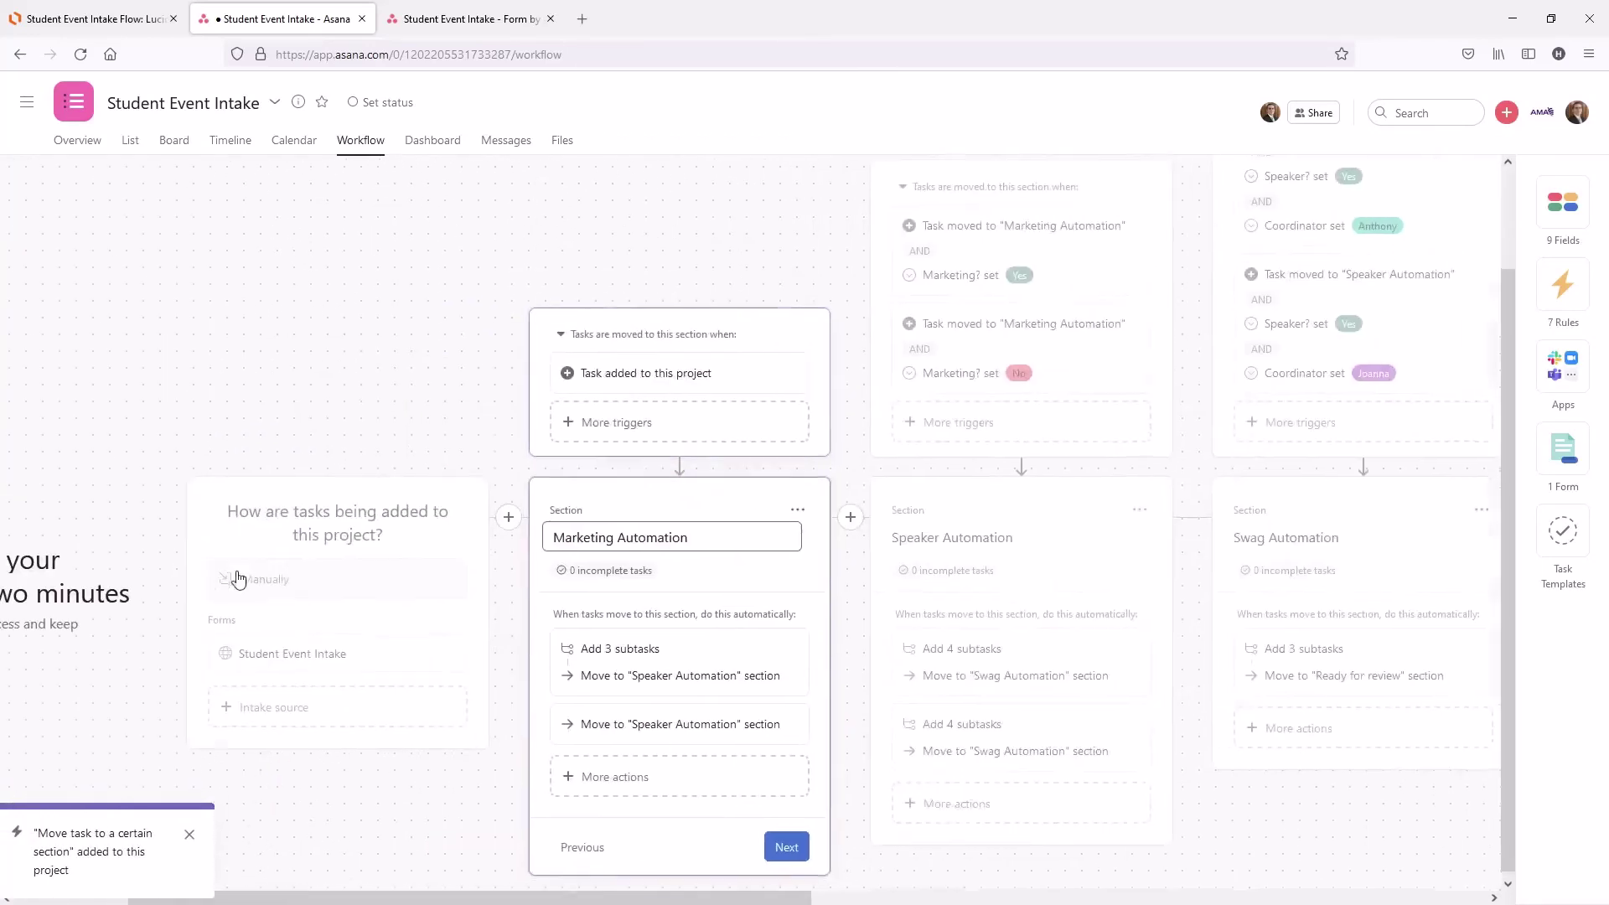
left_click(922, 616)
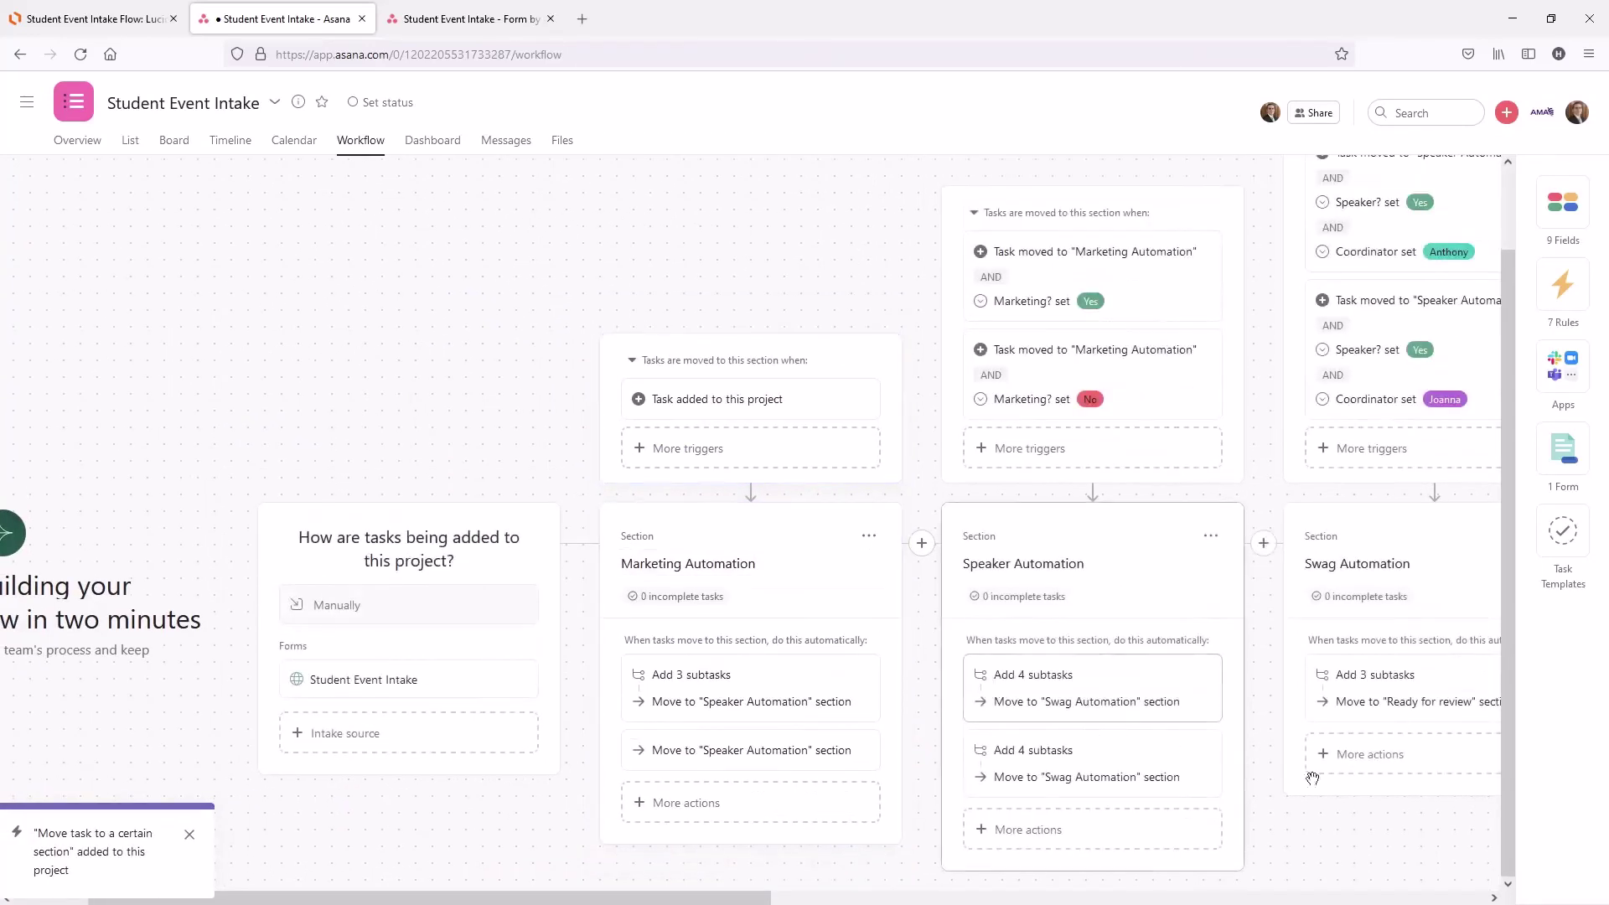
left_click_drag(1313, 778, 975, 719)
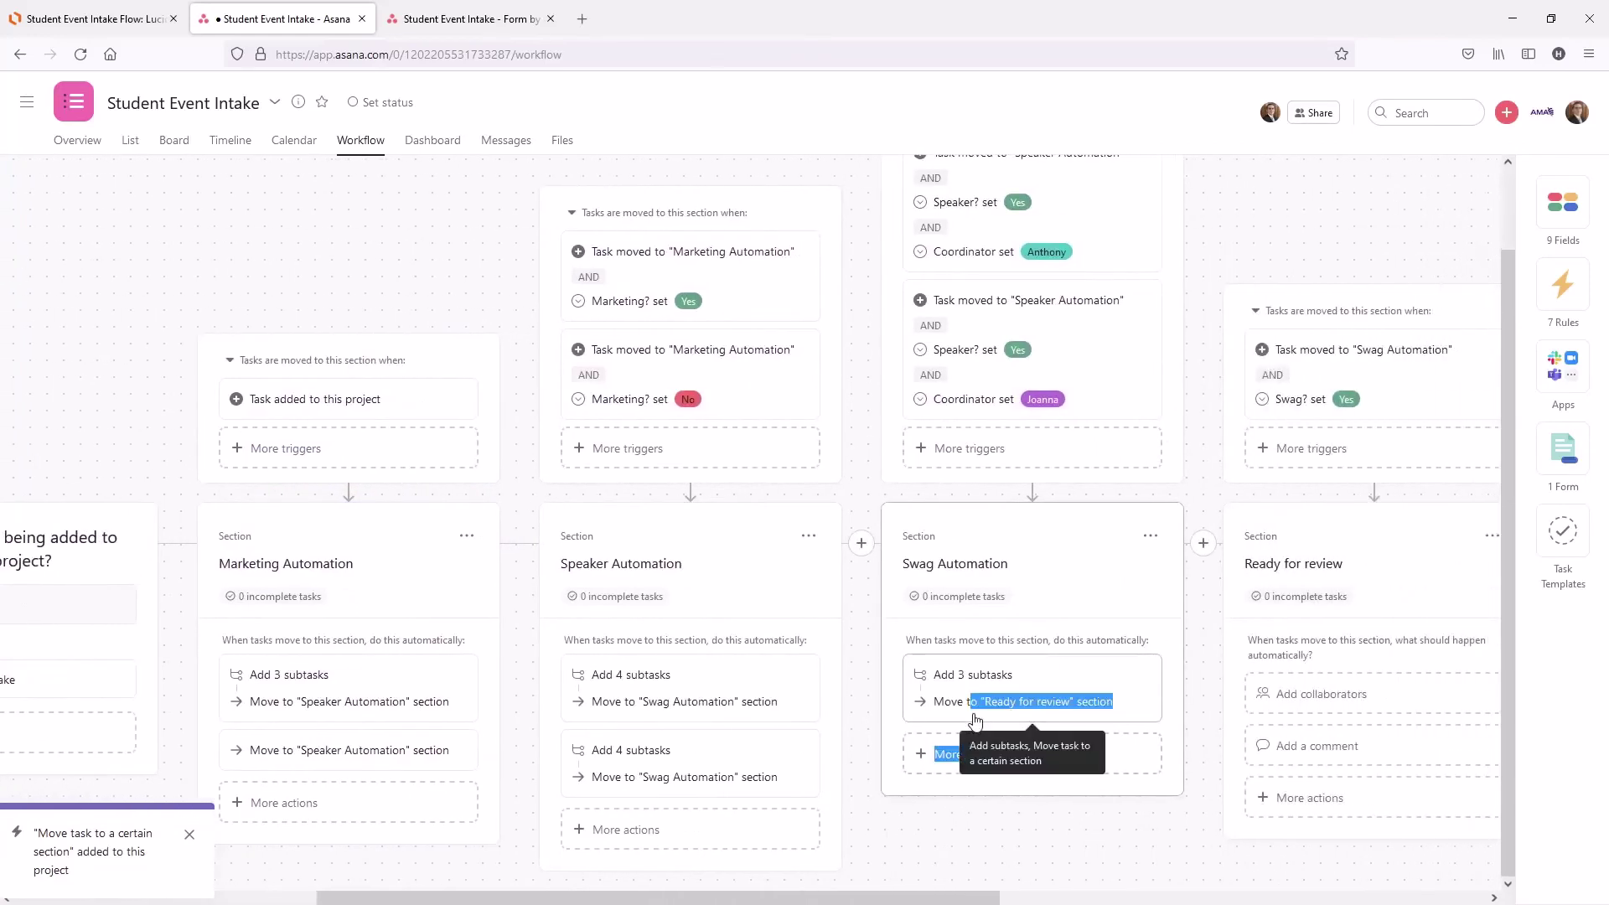
left_click(855, 772)
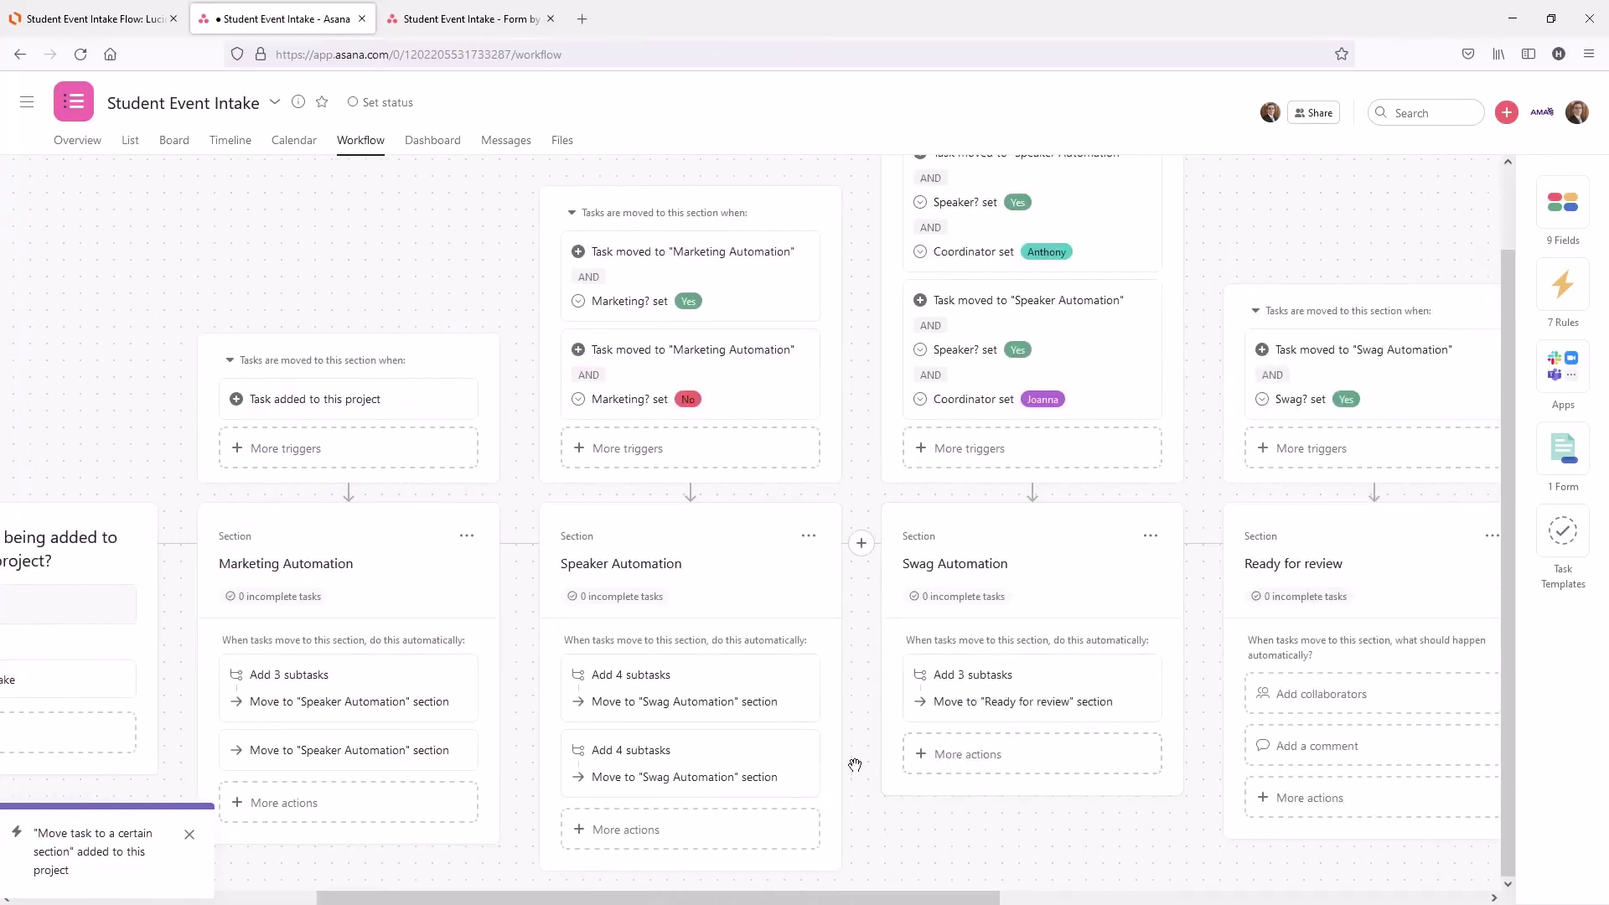
left_click(668, 842)
Create a Speaker Automation rule moving Speaker? No tasks to the Swag Automation section.
left_click(640, 791)
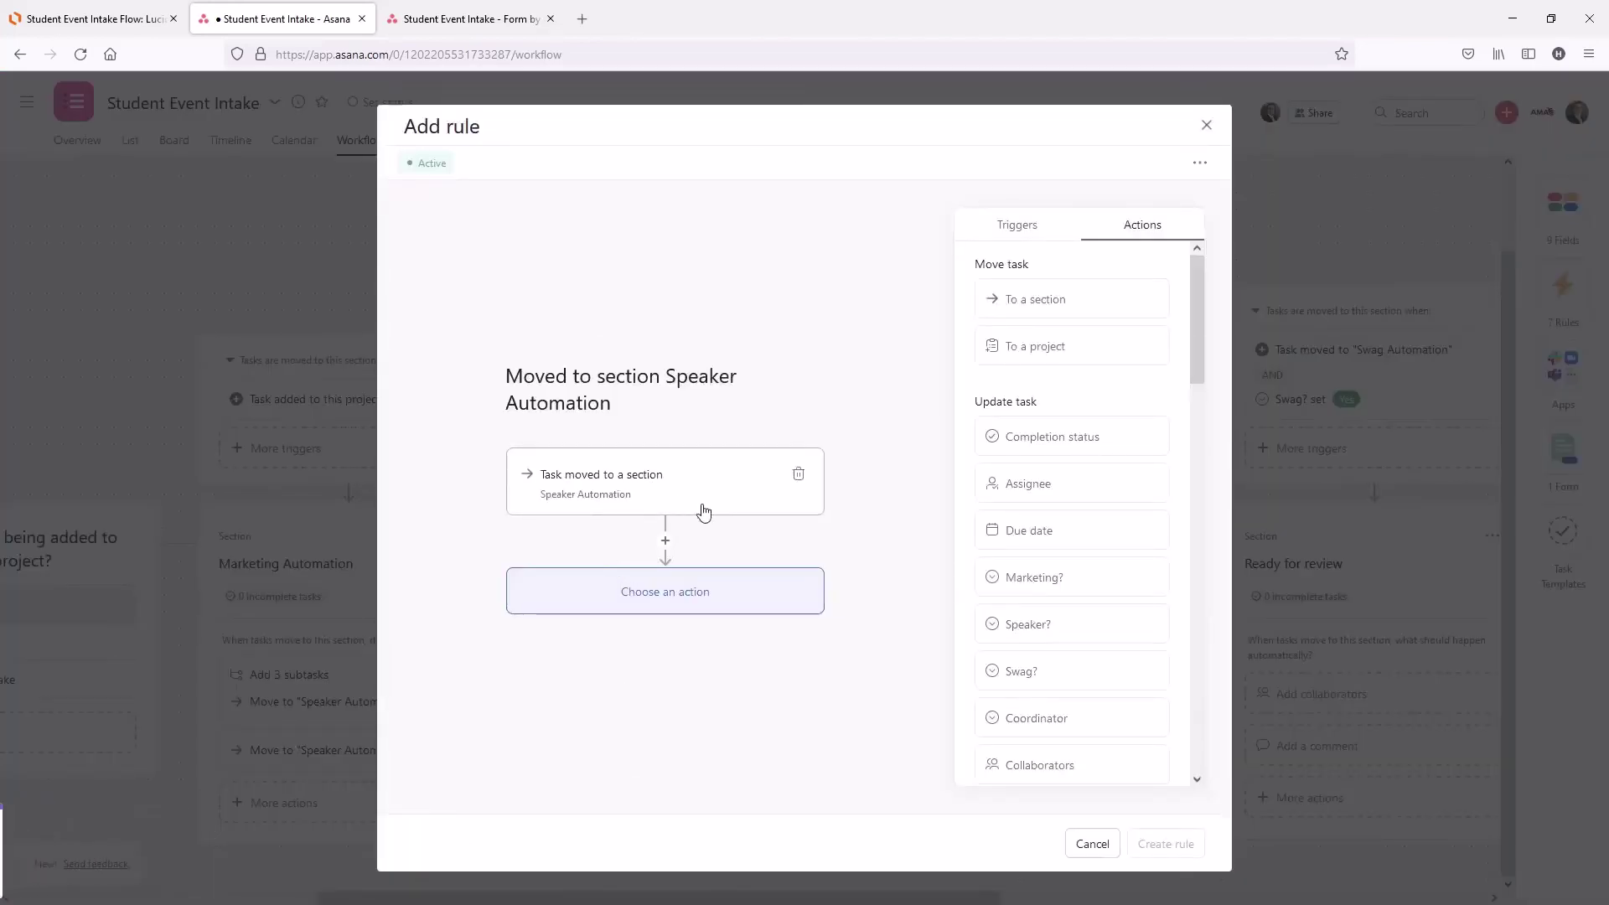
left_click(1005, 620)
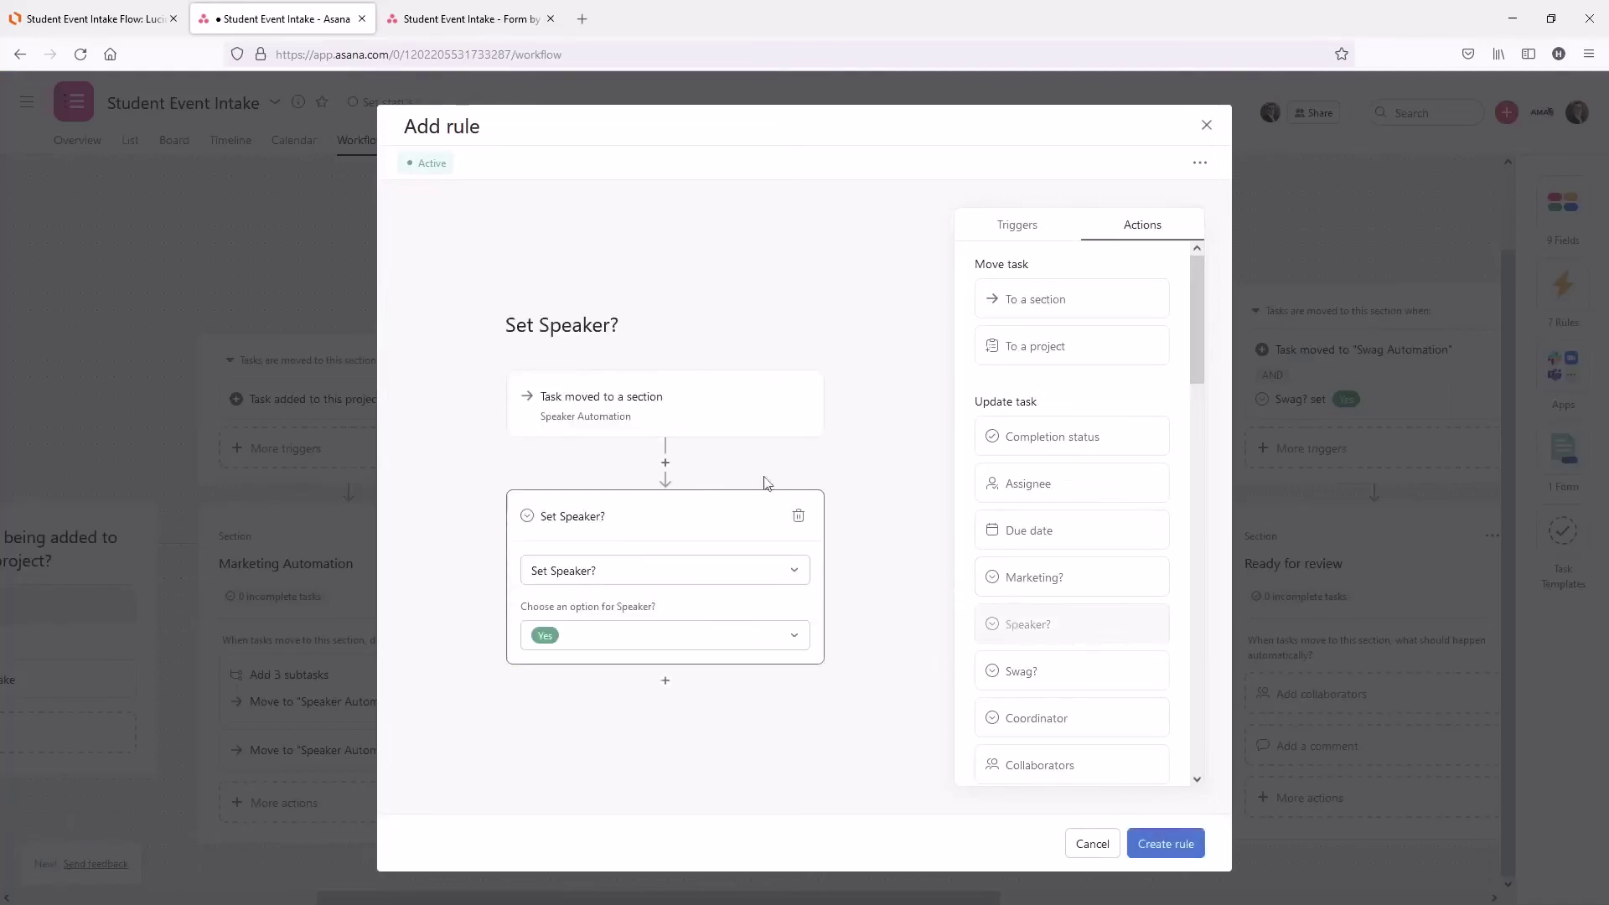
left_click(811, 578)
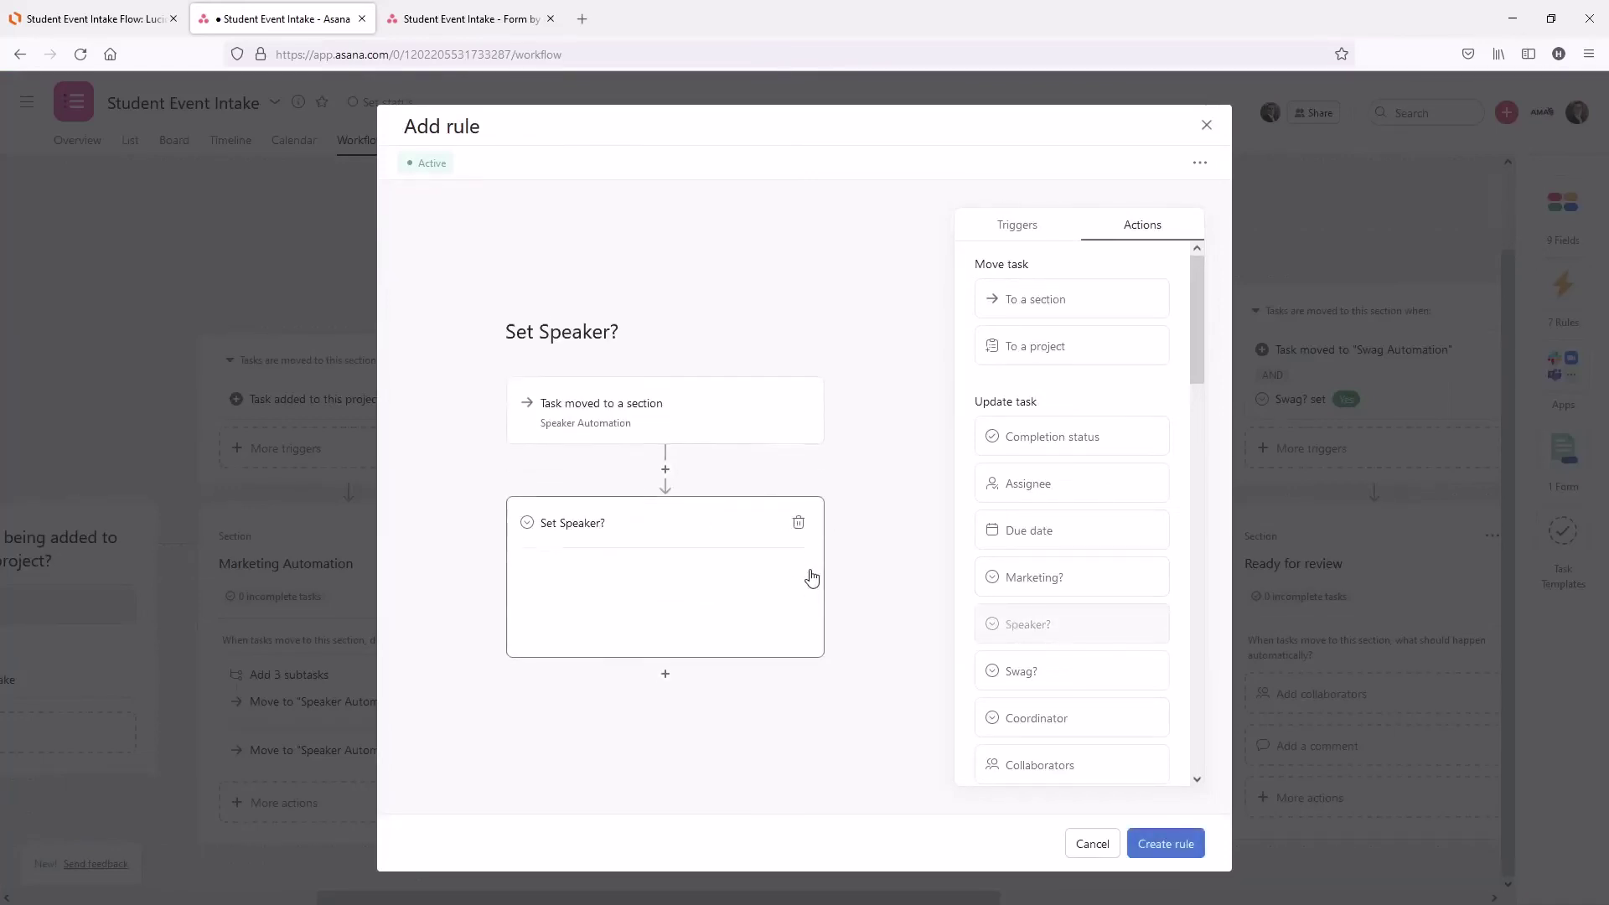
left_click(805, 512)
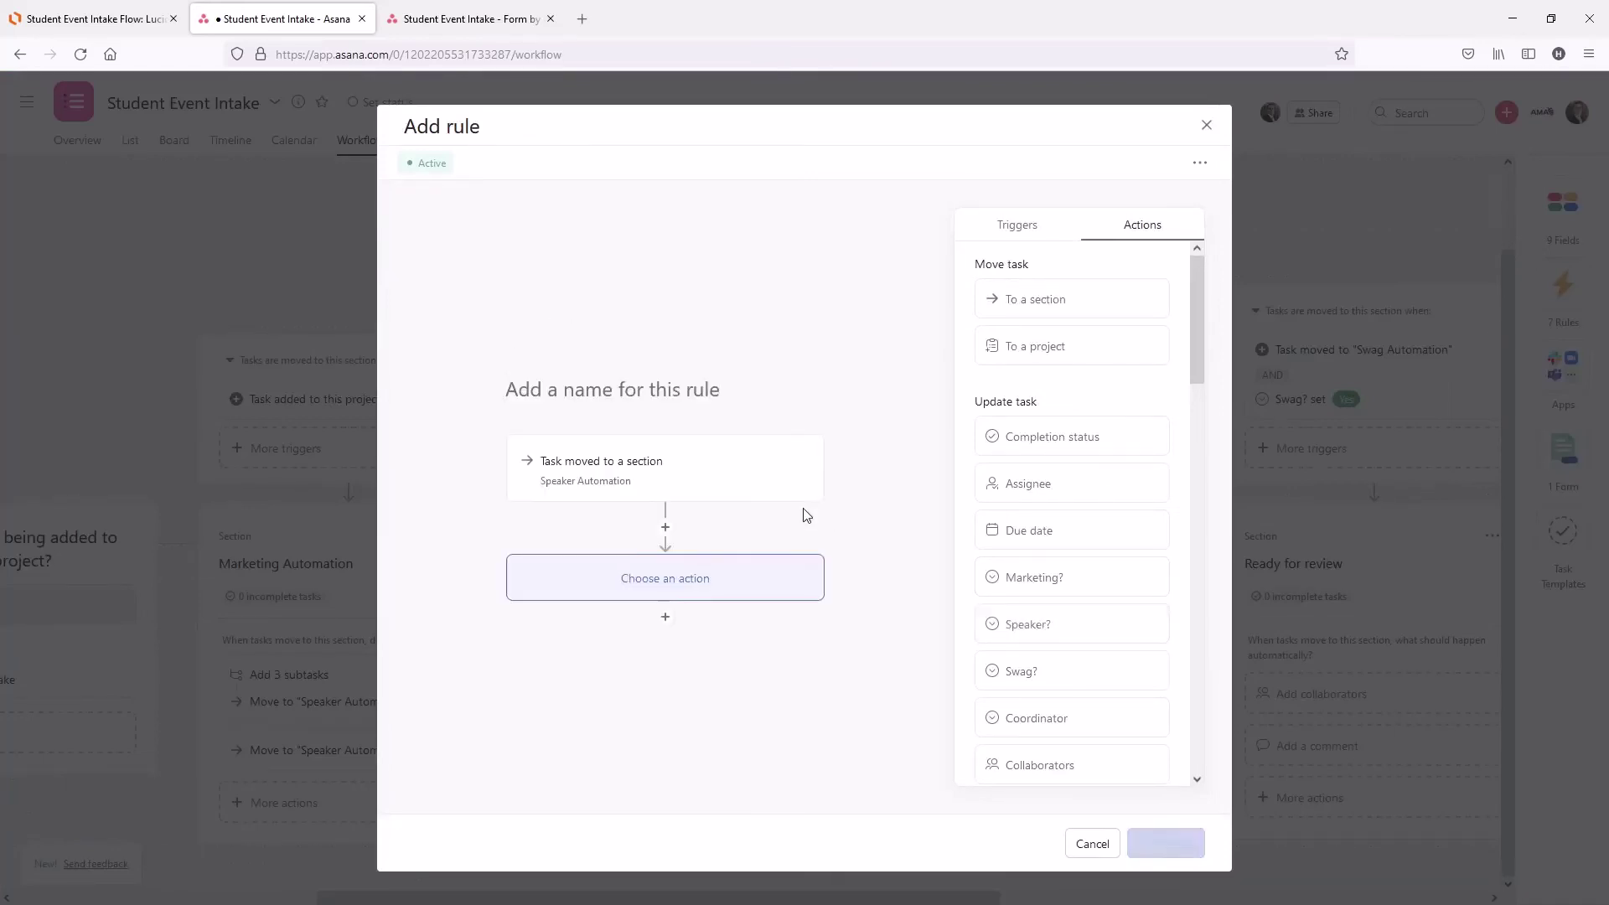
left_click(666, 526)
left_click(1102, 689)
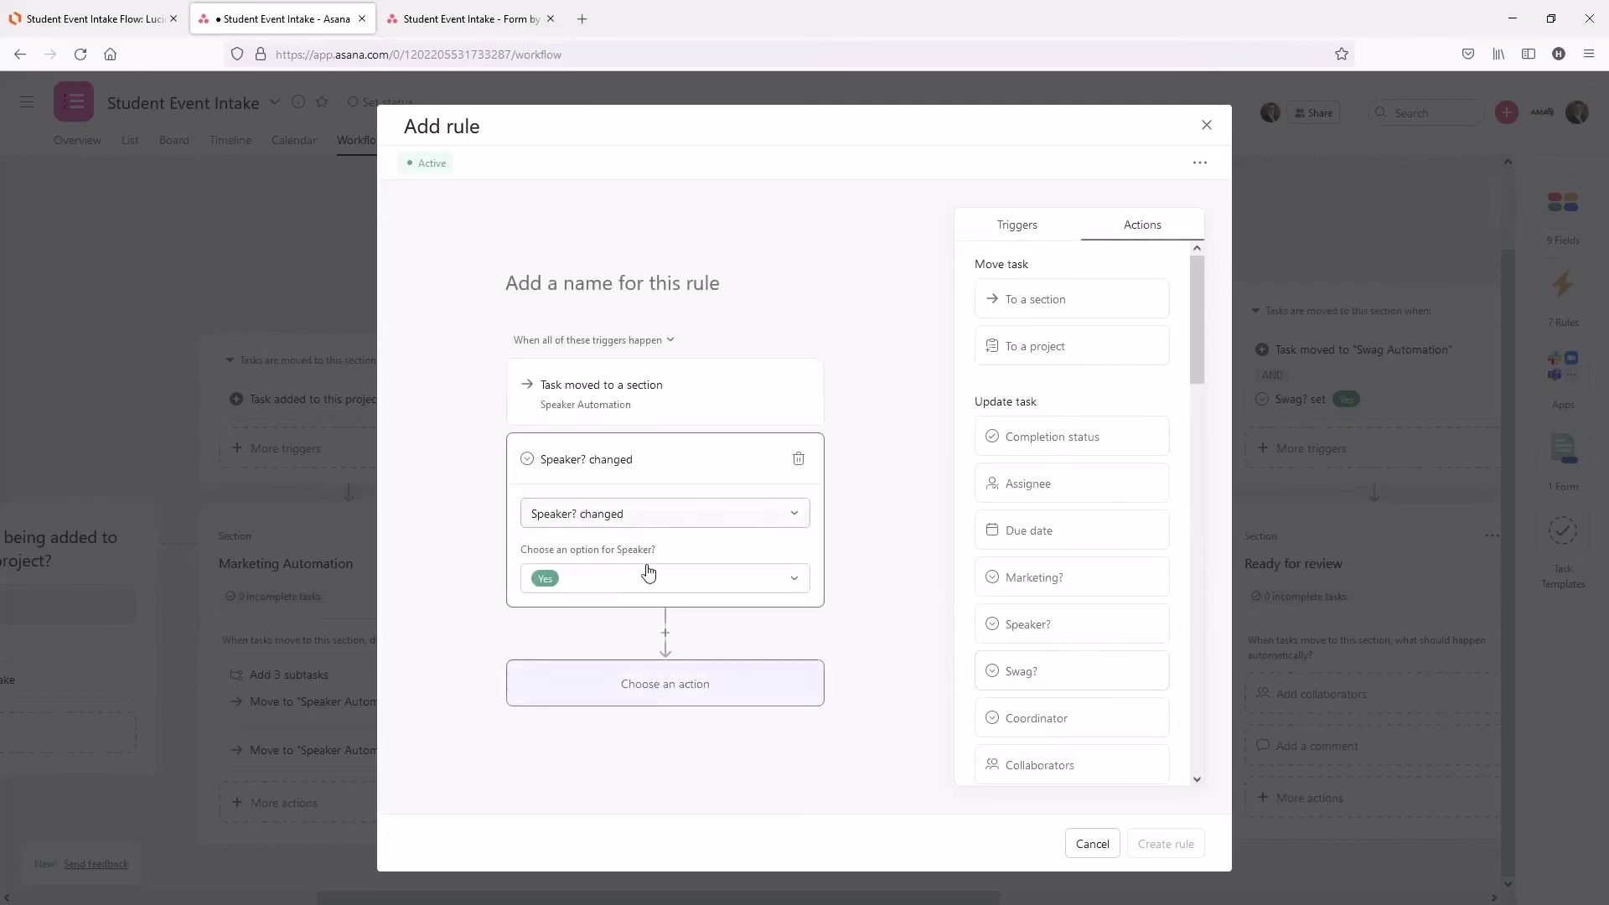
left_click(646, 577)
left_click(616, 641)
left_click(680, 691)
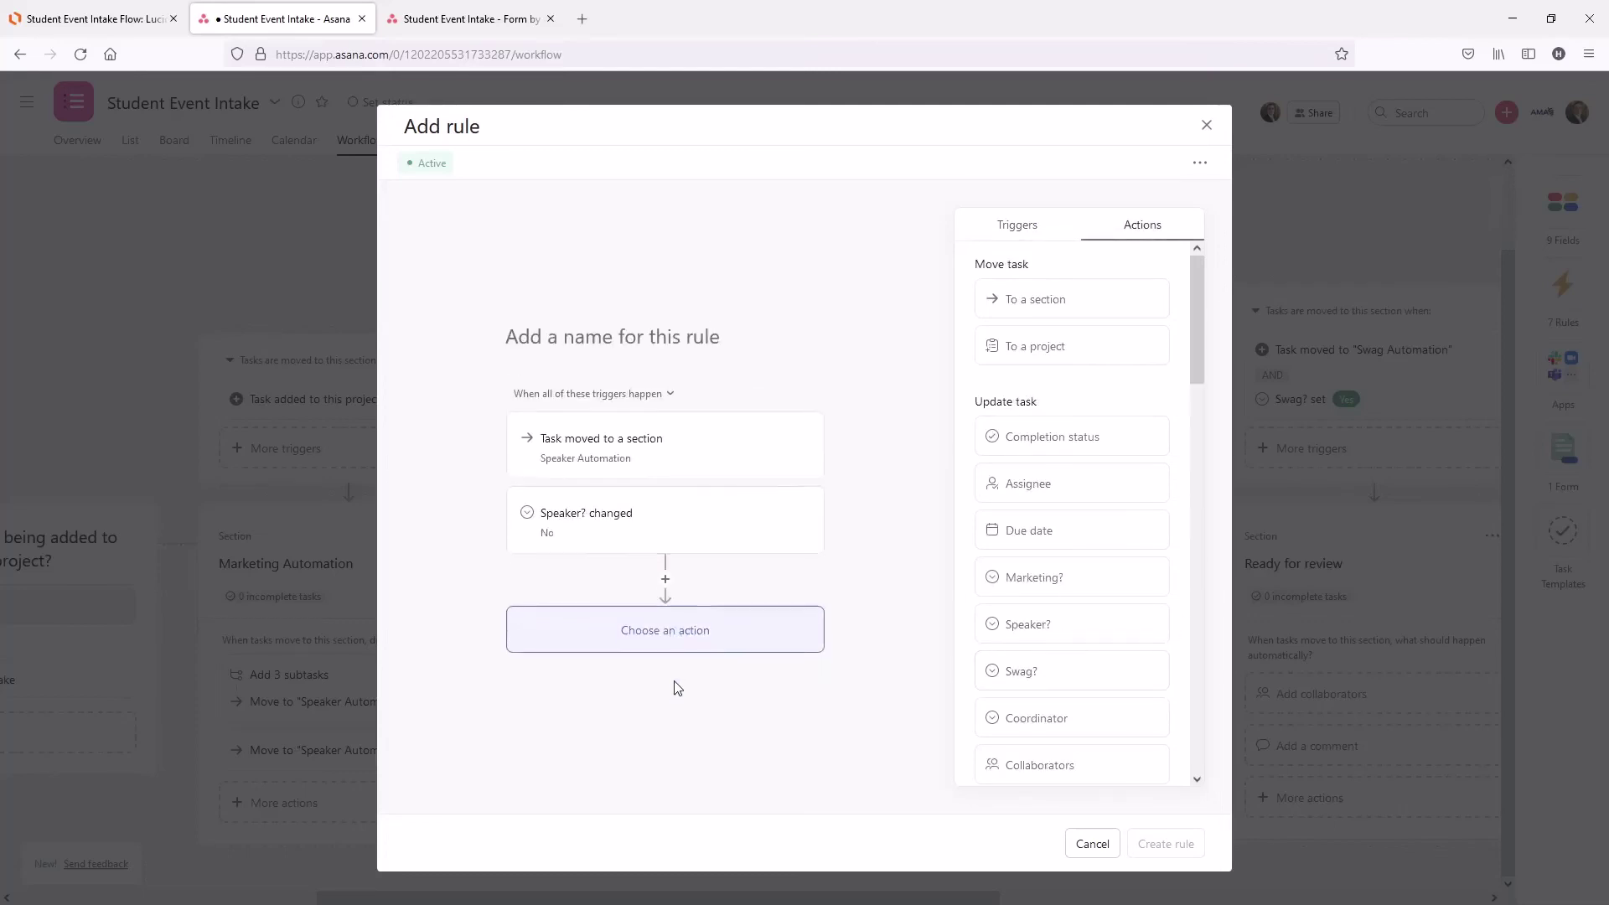
left_click(1034, 314)
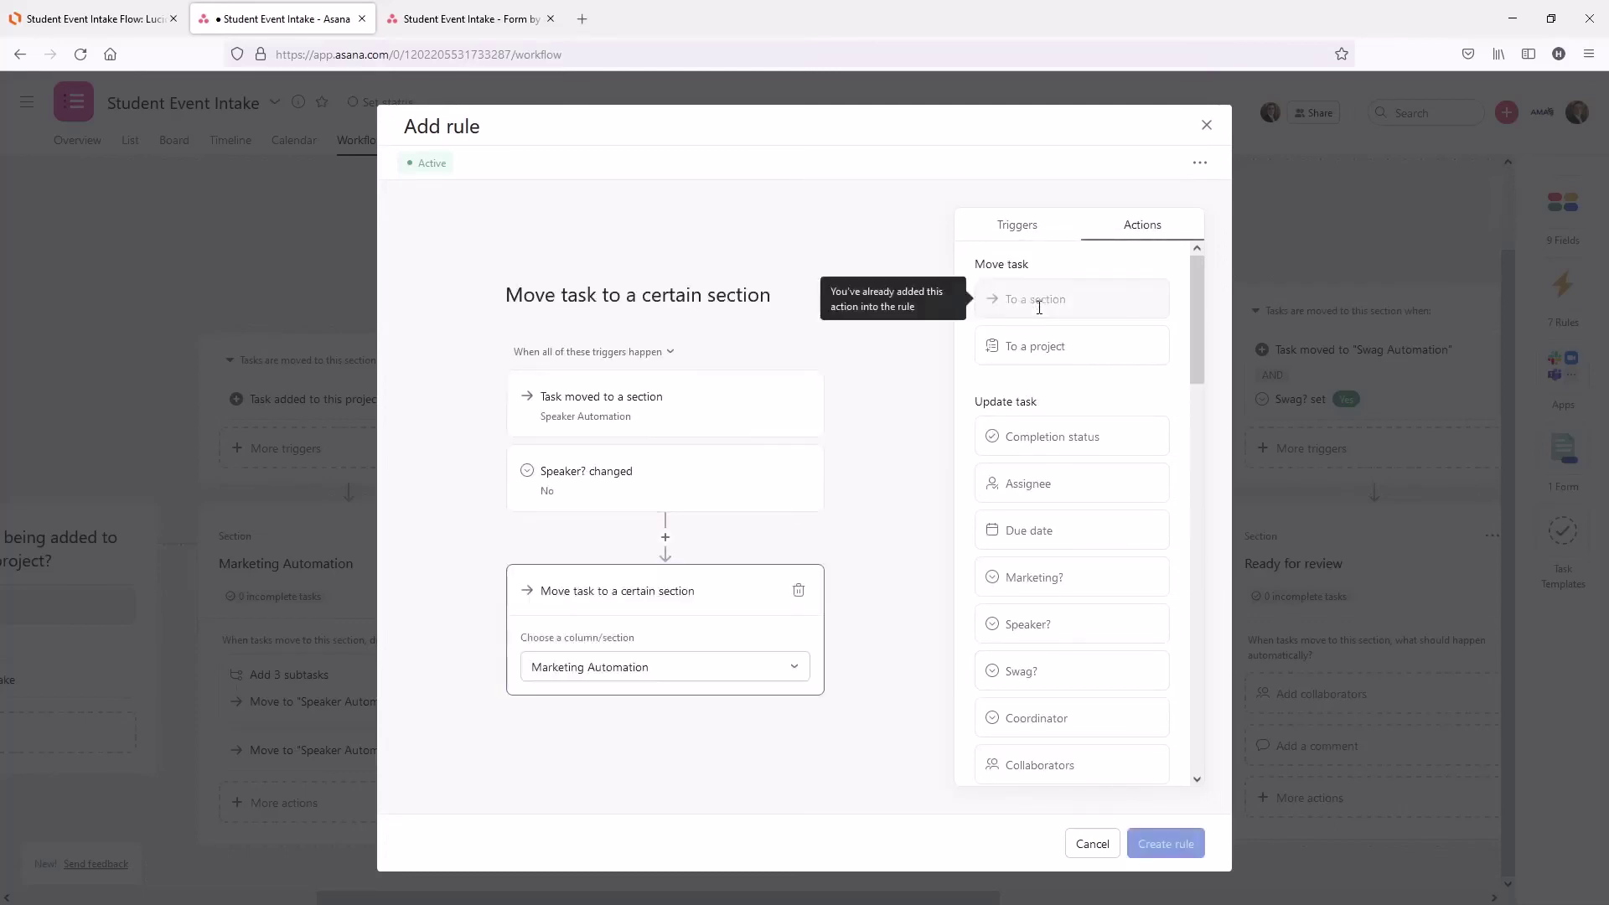
left_click(633, 677)
left_click(620, 764)
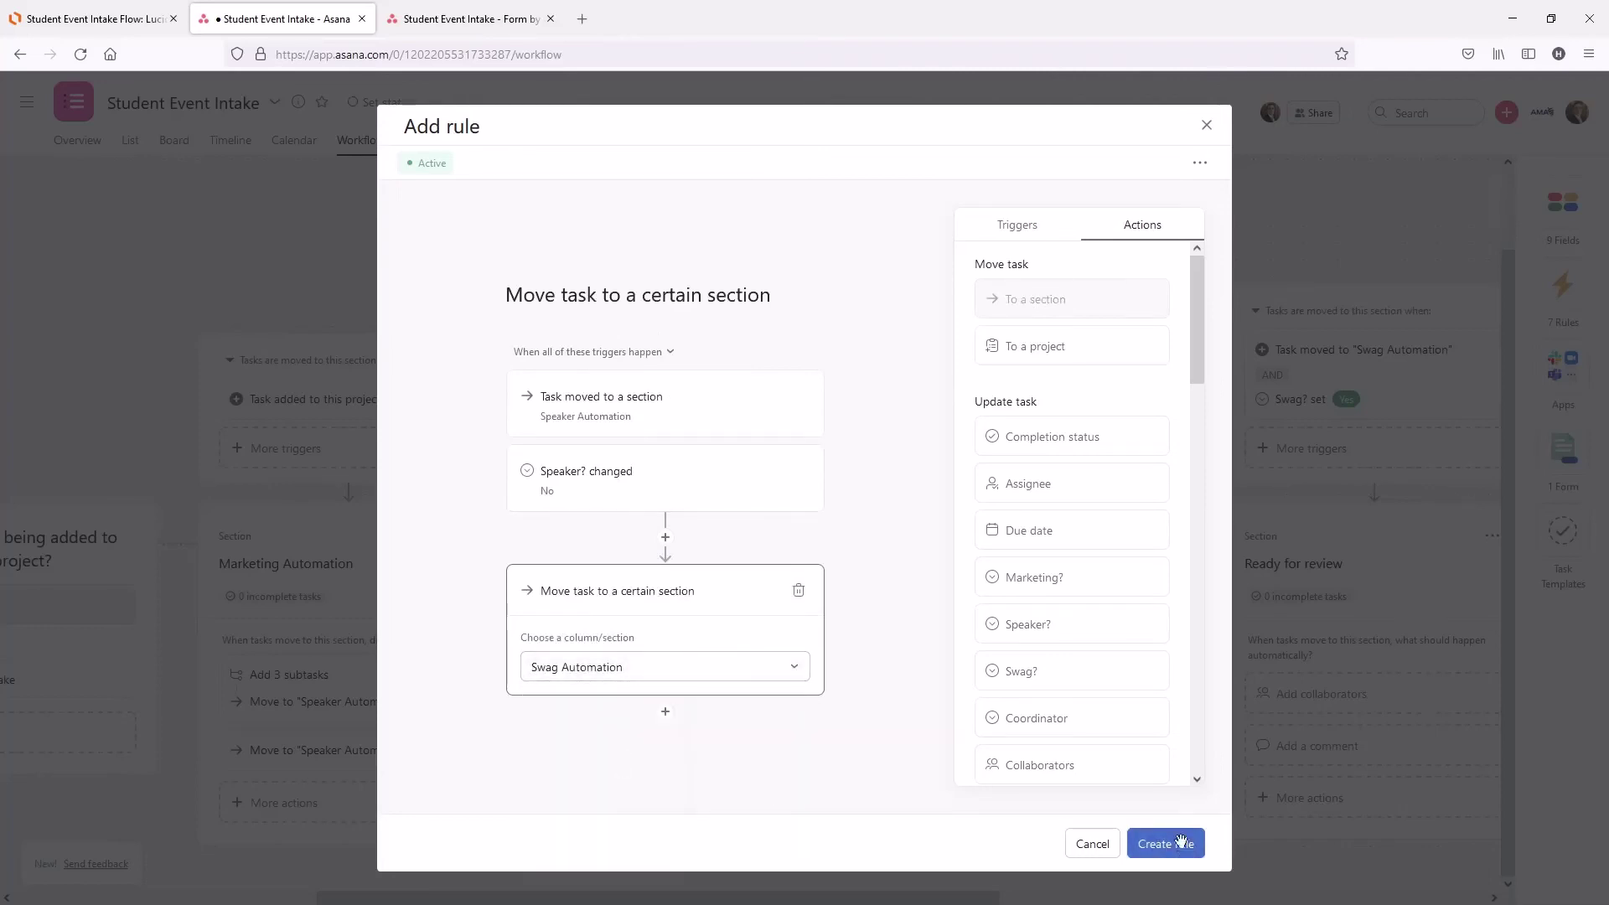
left_click(1183, 844)
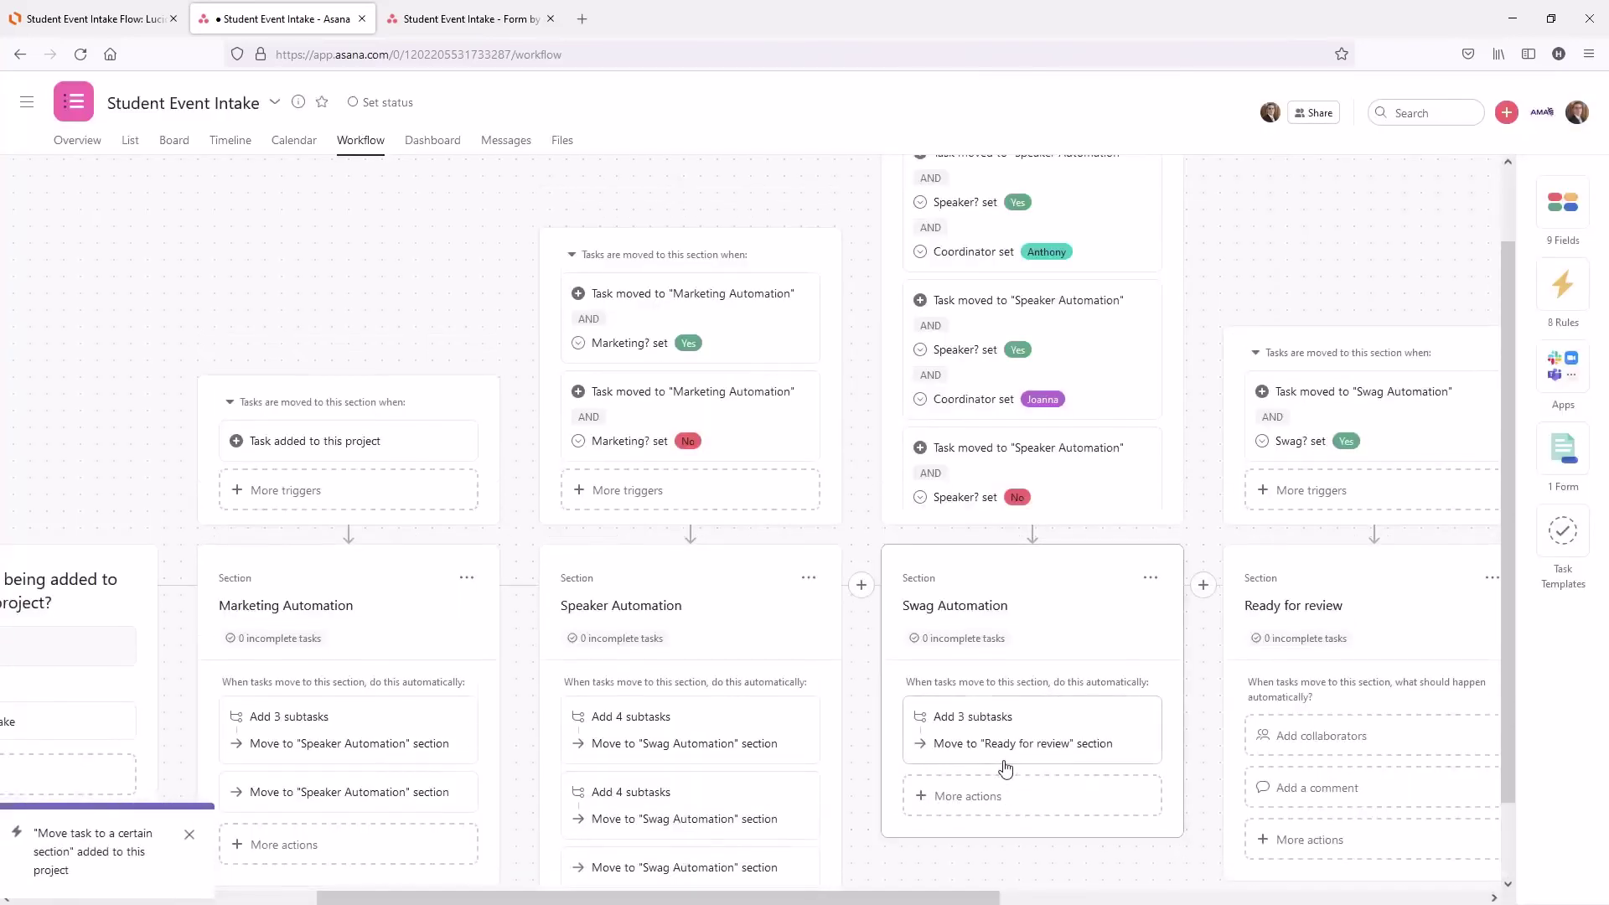
Create a Swag Automation rule moving Swag? No tasks to Ready for review.
left_click(1069, 828)
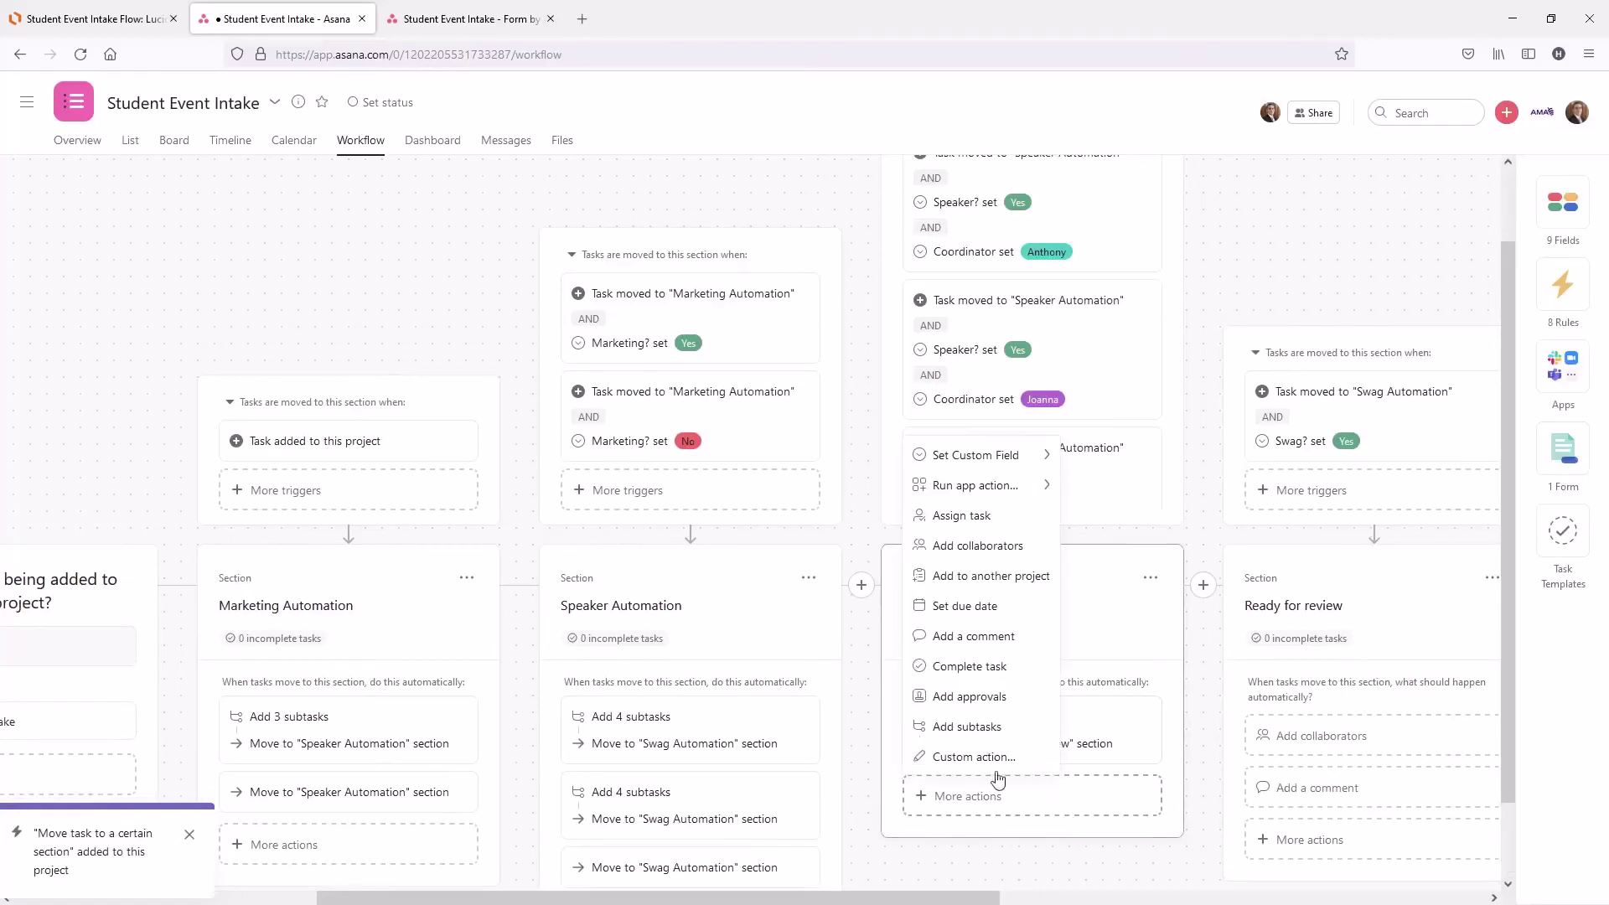
left_click(990, 756)
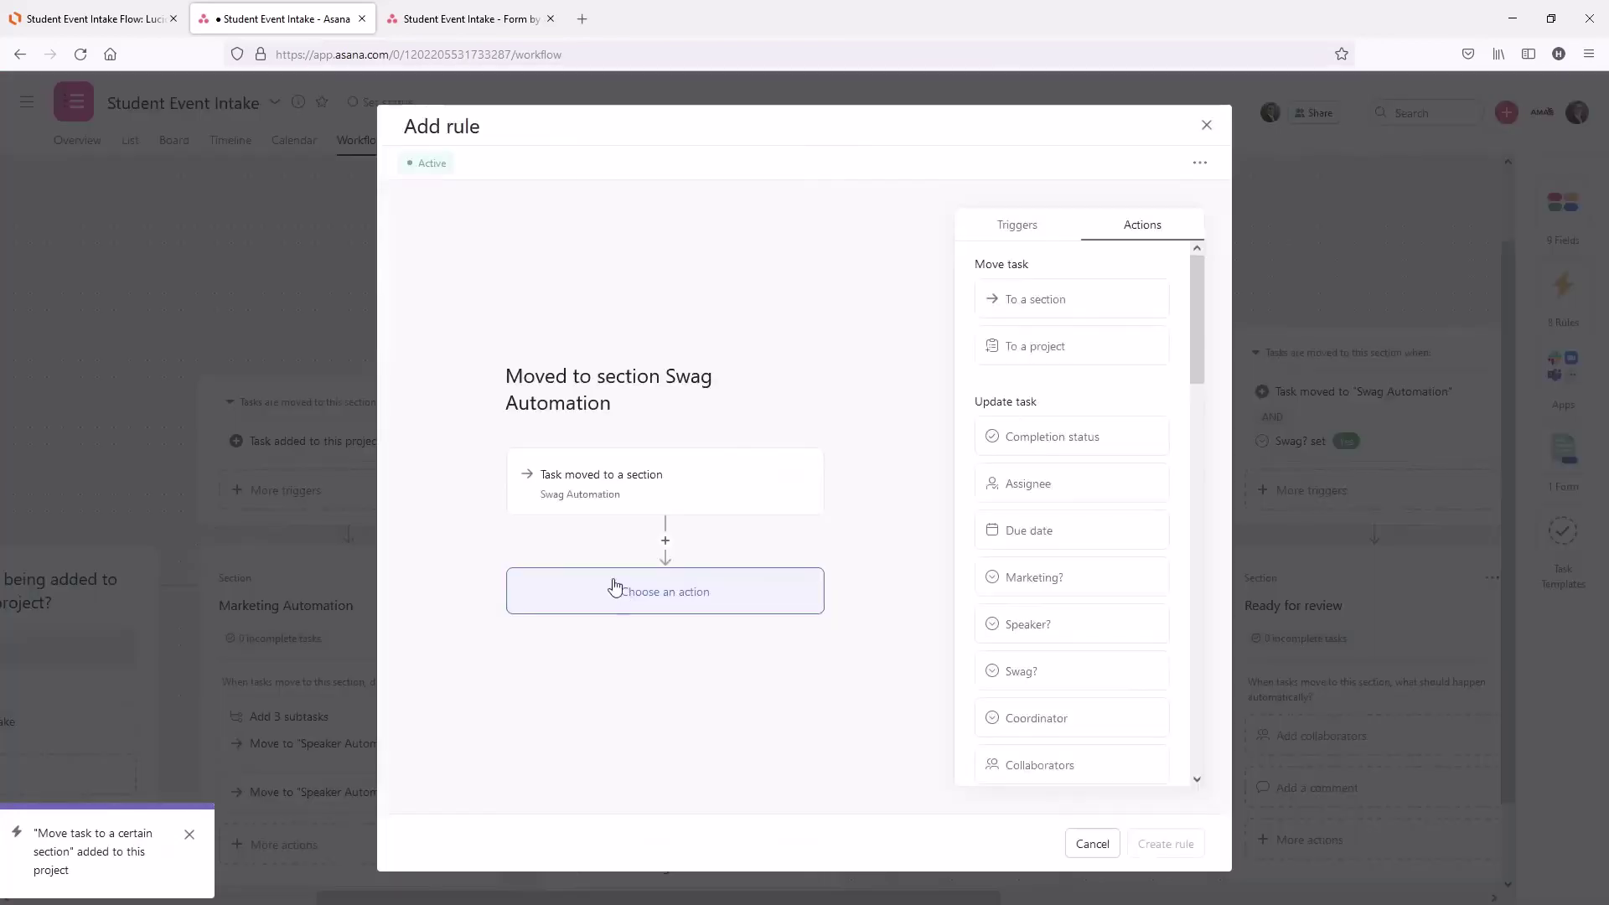
left_click(667, 528)
left_click(1090, 729)
left_click(700, 580)
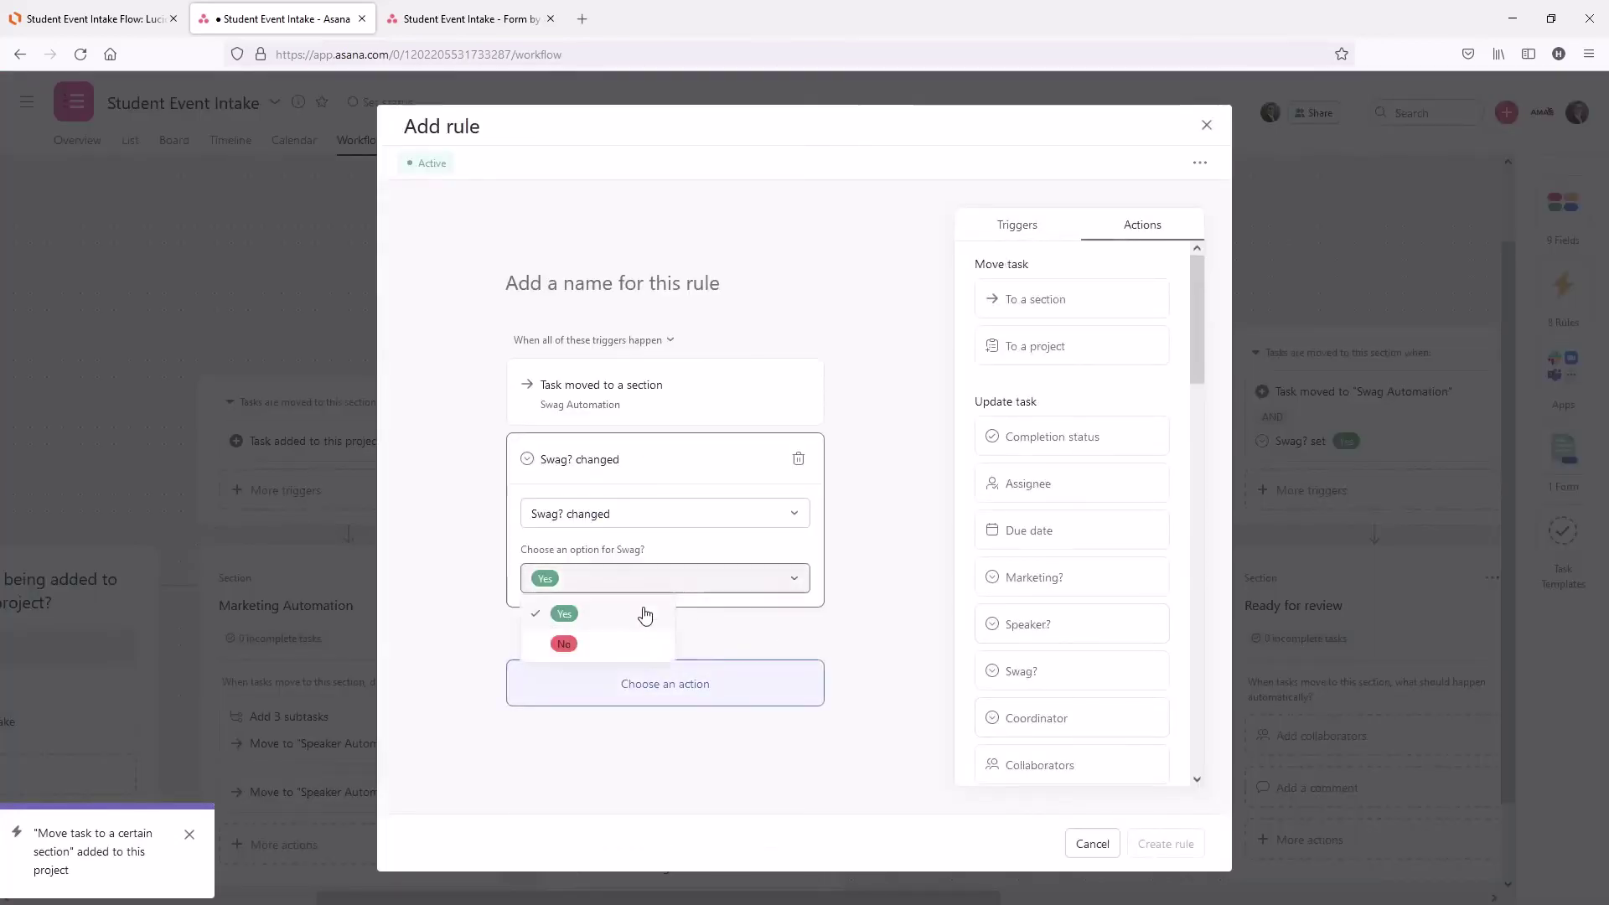
left_click(629, 645)
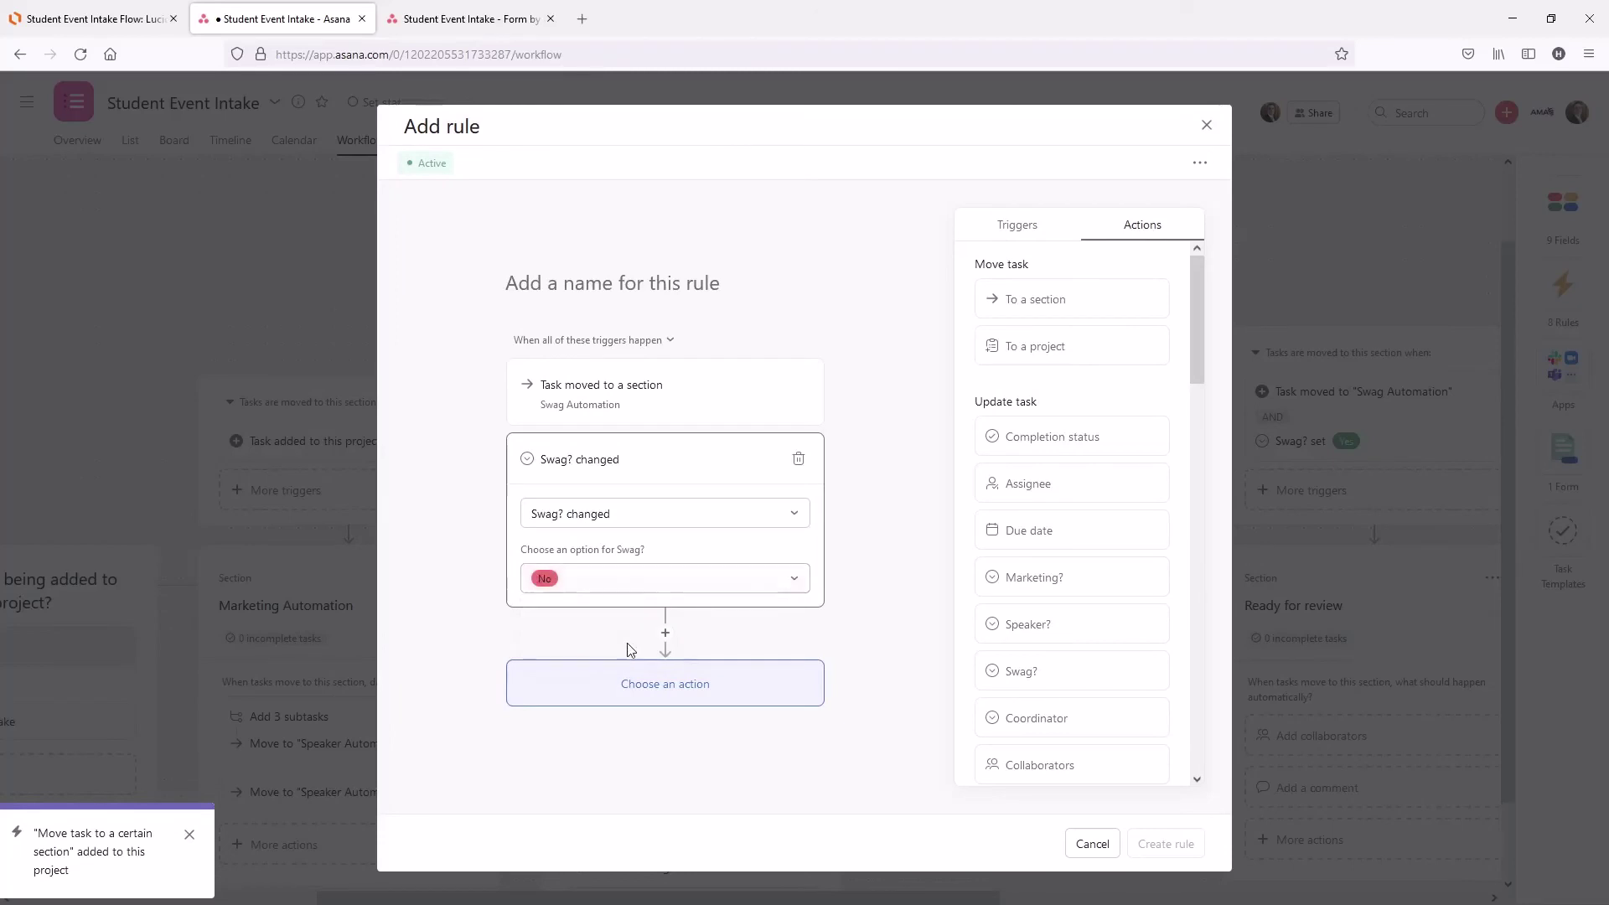
left_click(1076, 309)
left_click(697, 668)
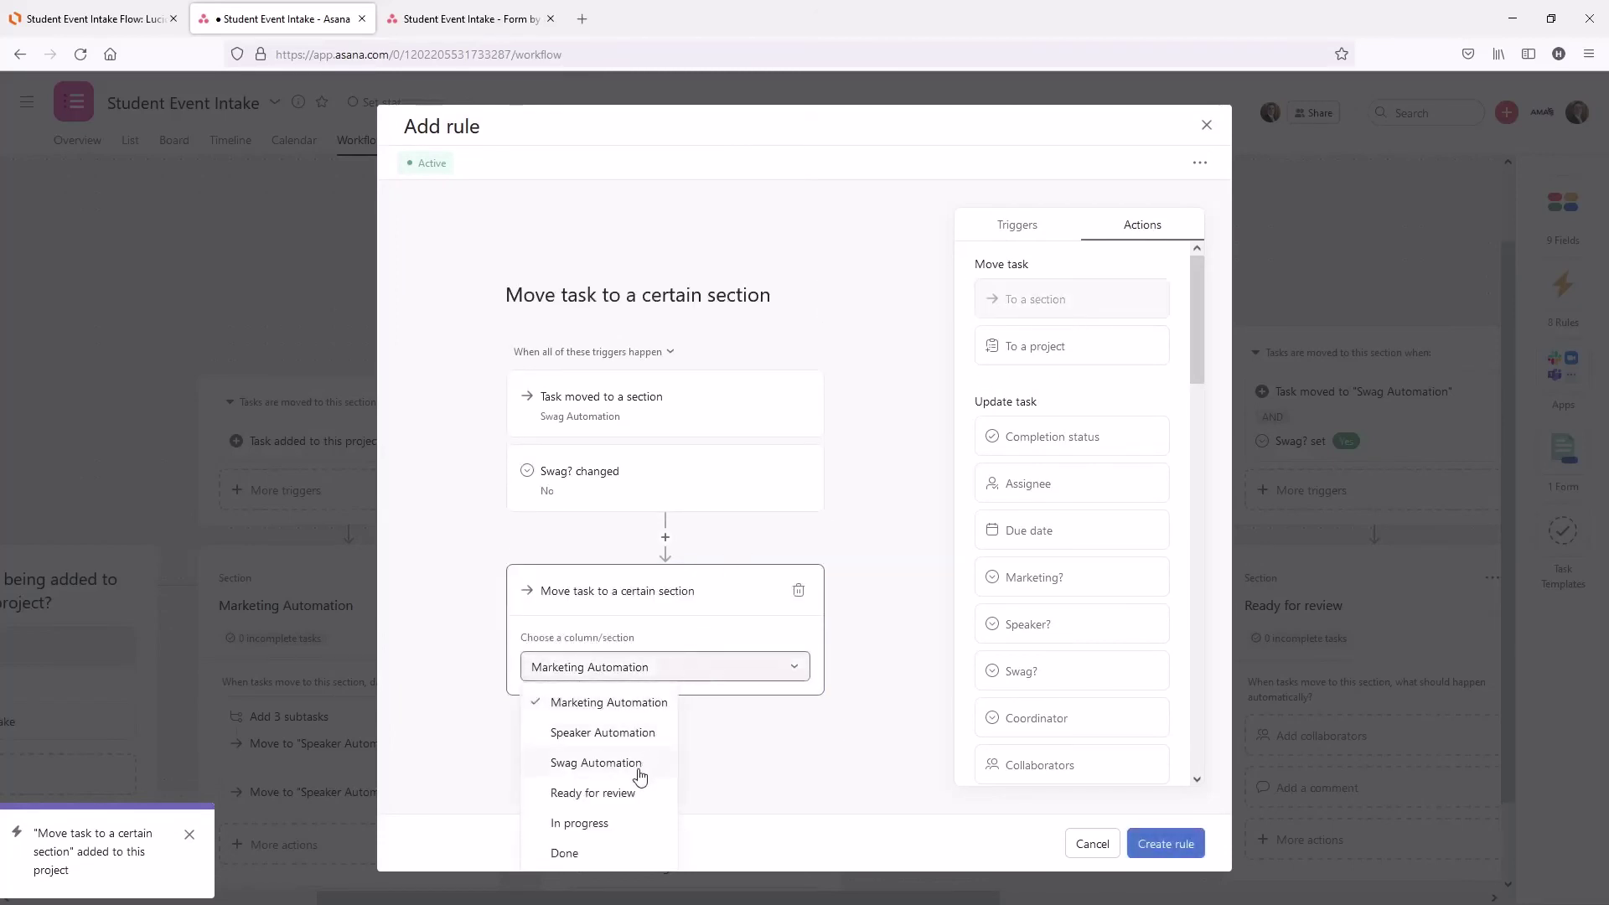
left_click(641, 790)
left_click(1189, 852)
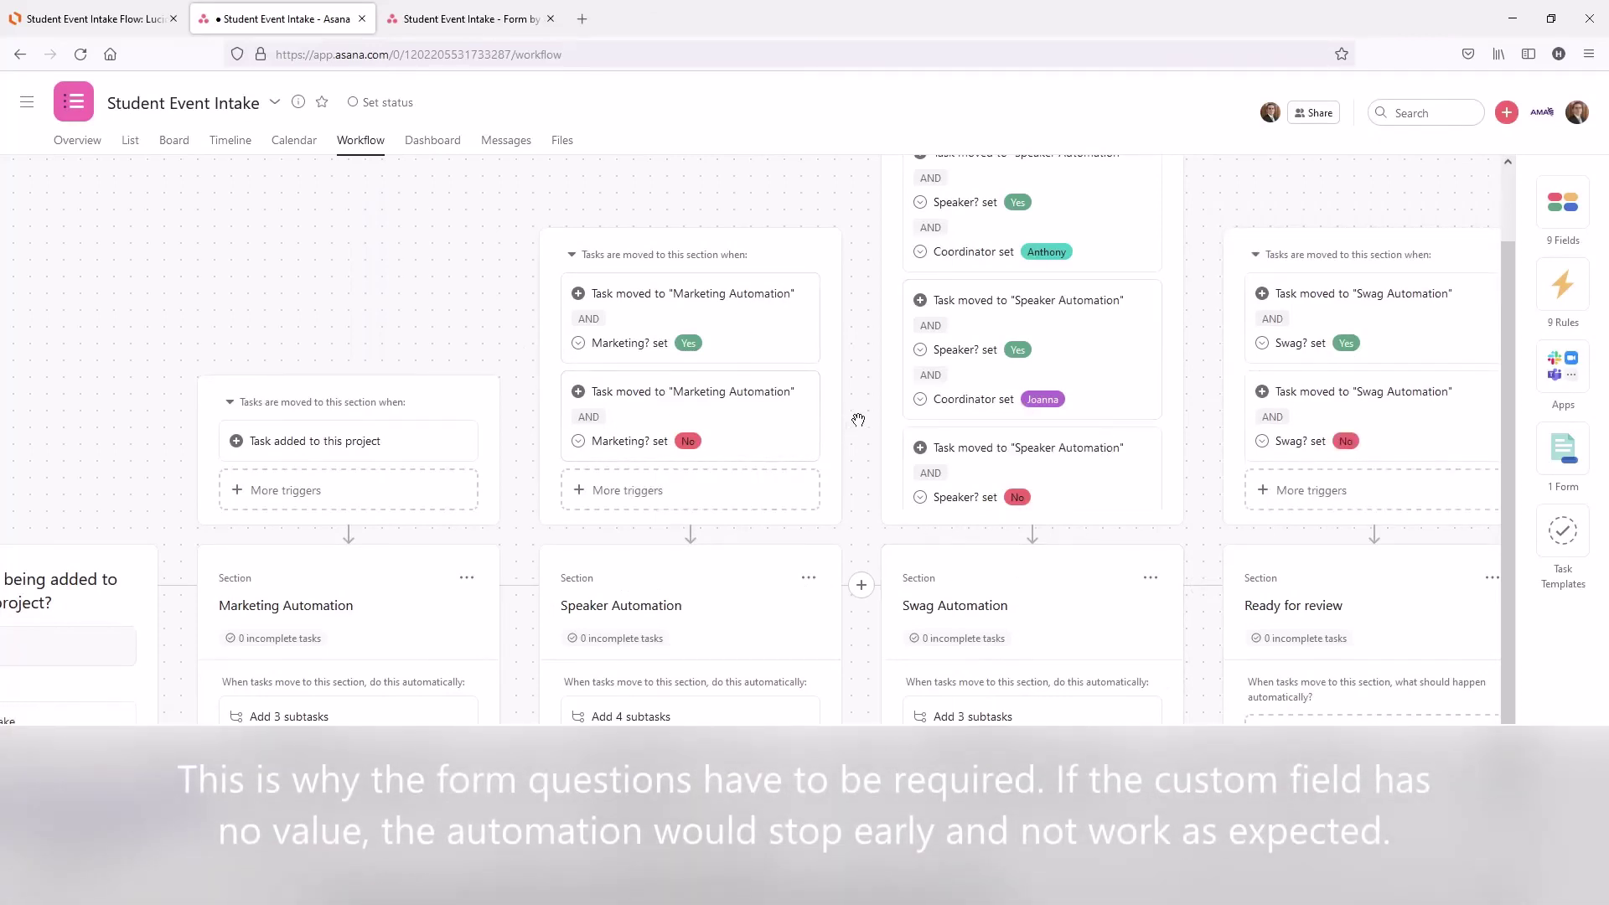
scroll(854, 360, "down", 1)
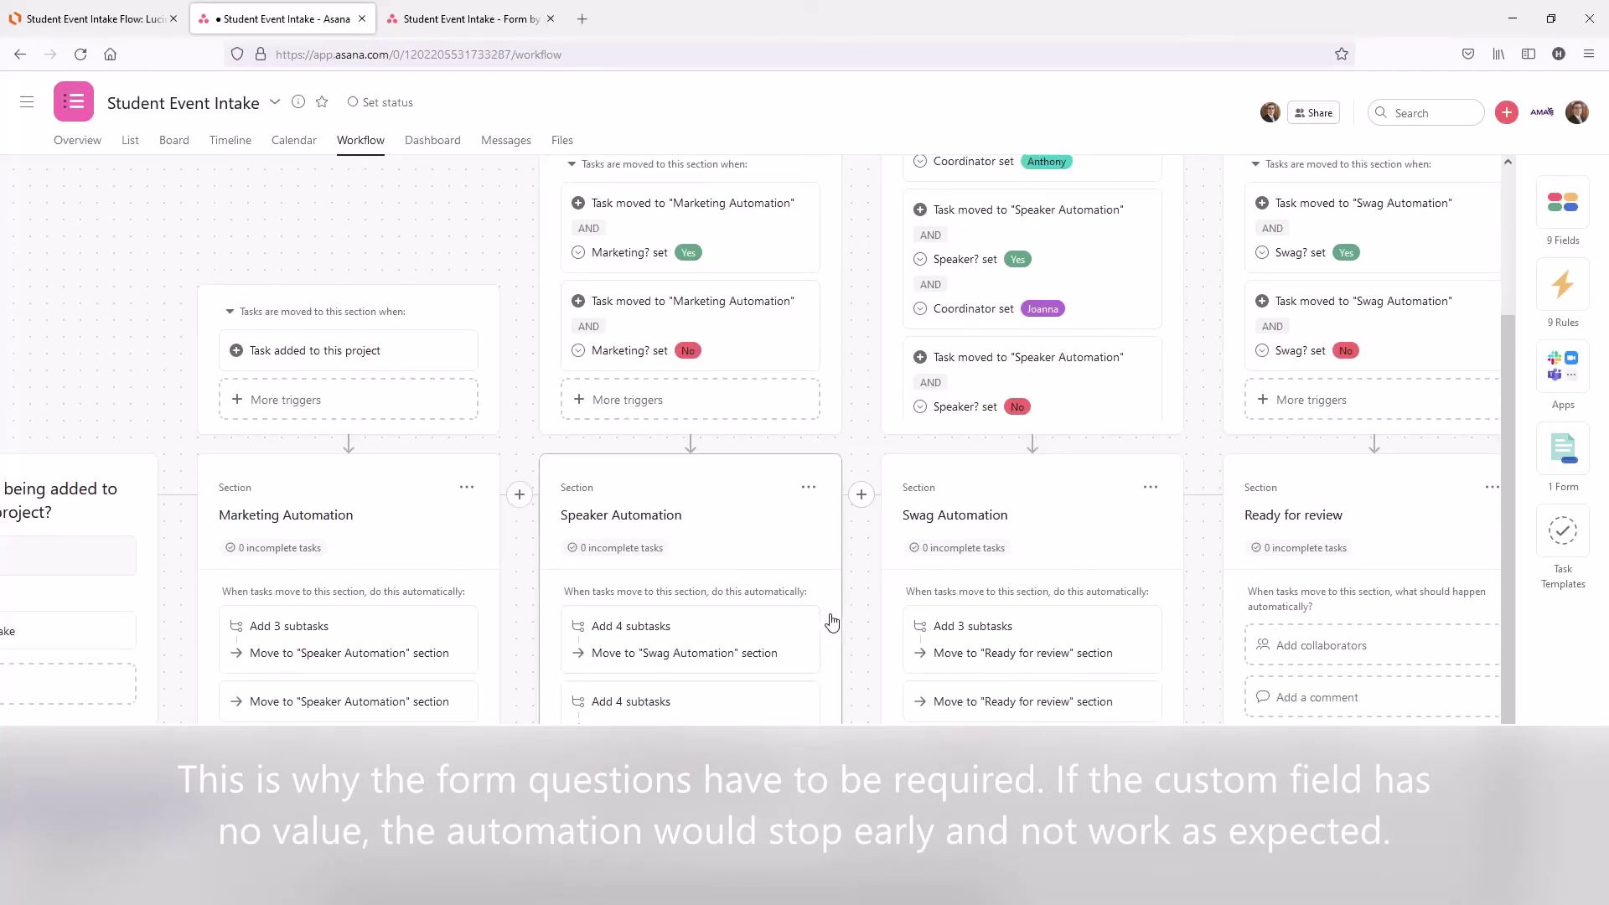
scroll(959, 748, "right", 3)
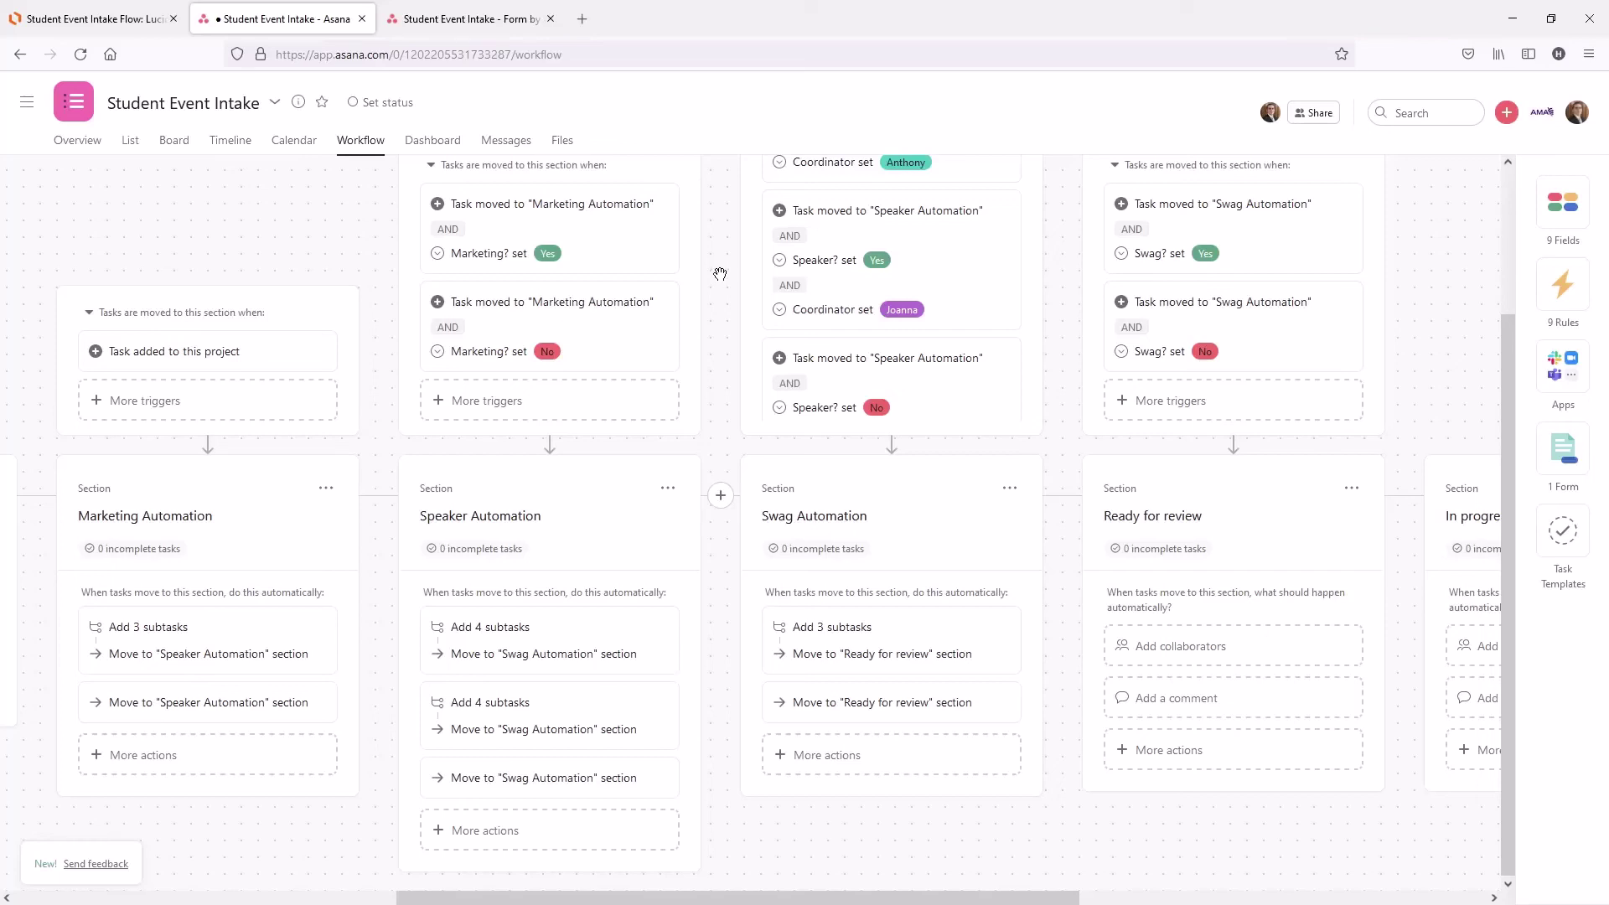
left_click_drag(1295, 830, 1193, 832)
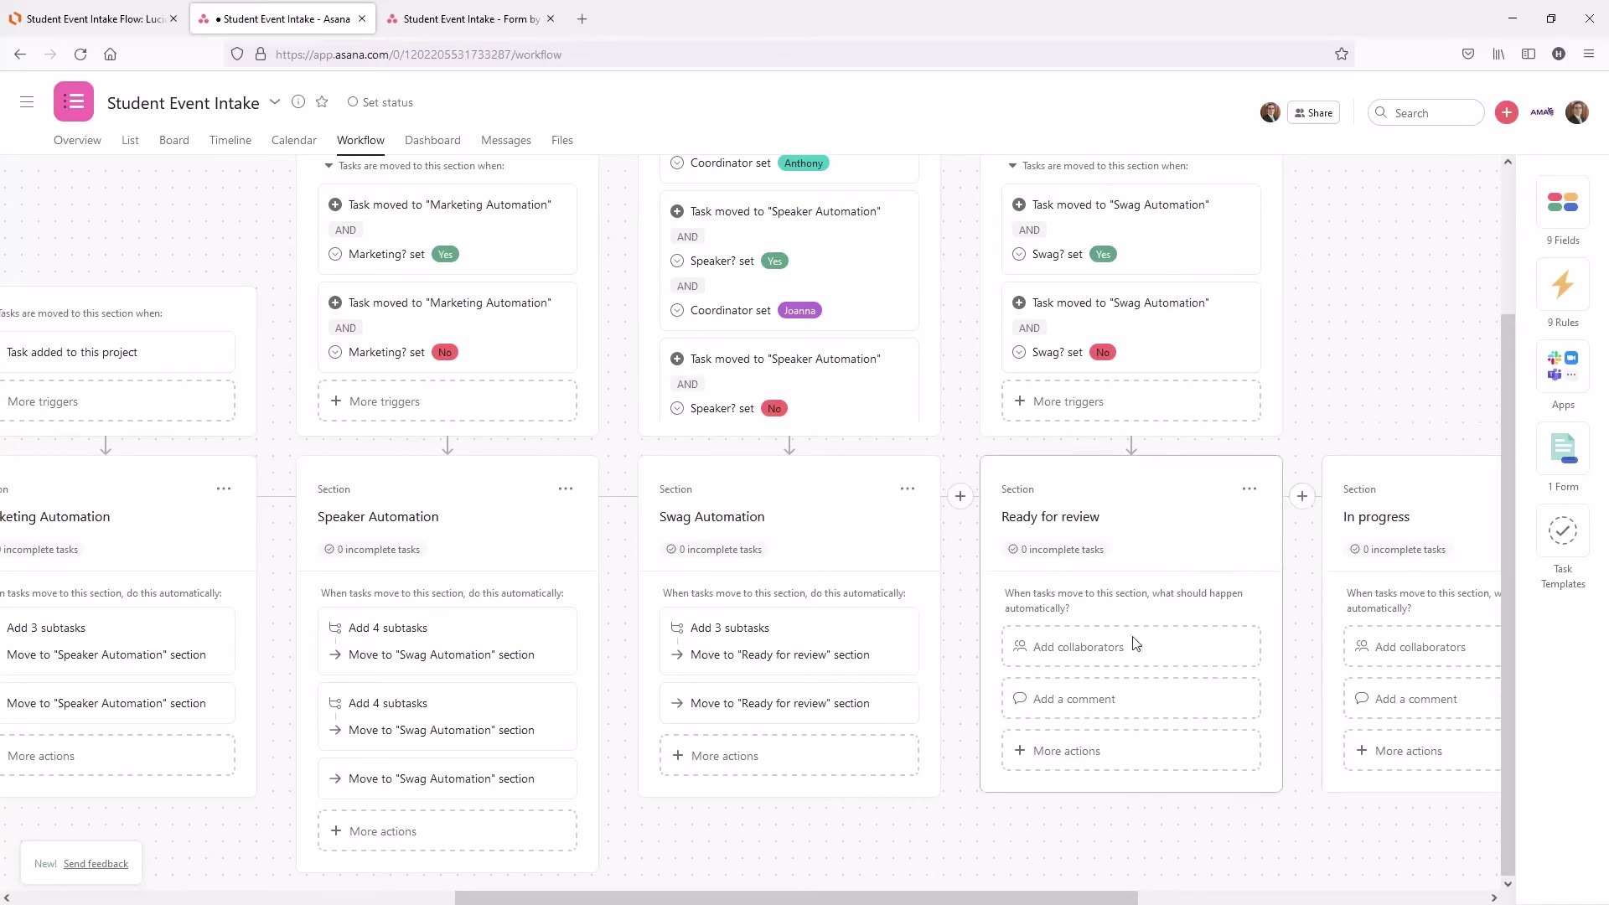
scroll(1150, 855, "left", 3)
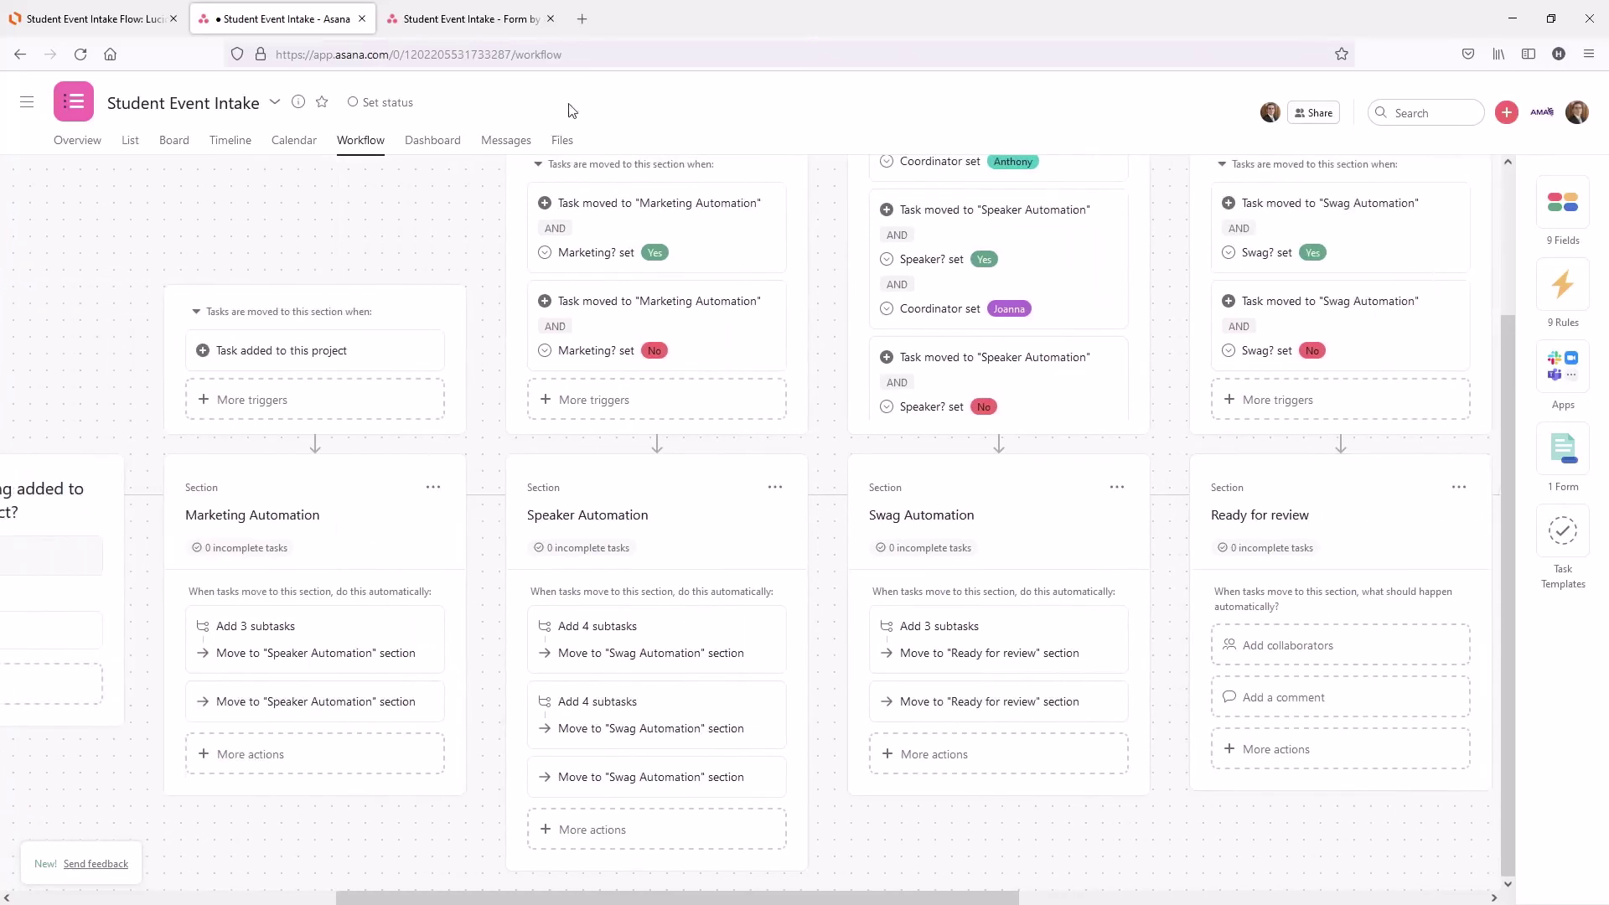
Open the intake form and enter a submitter name.
left_click(128, 143)
left_click(456, 23)
left_click(739, 198)
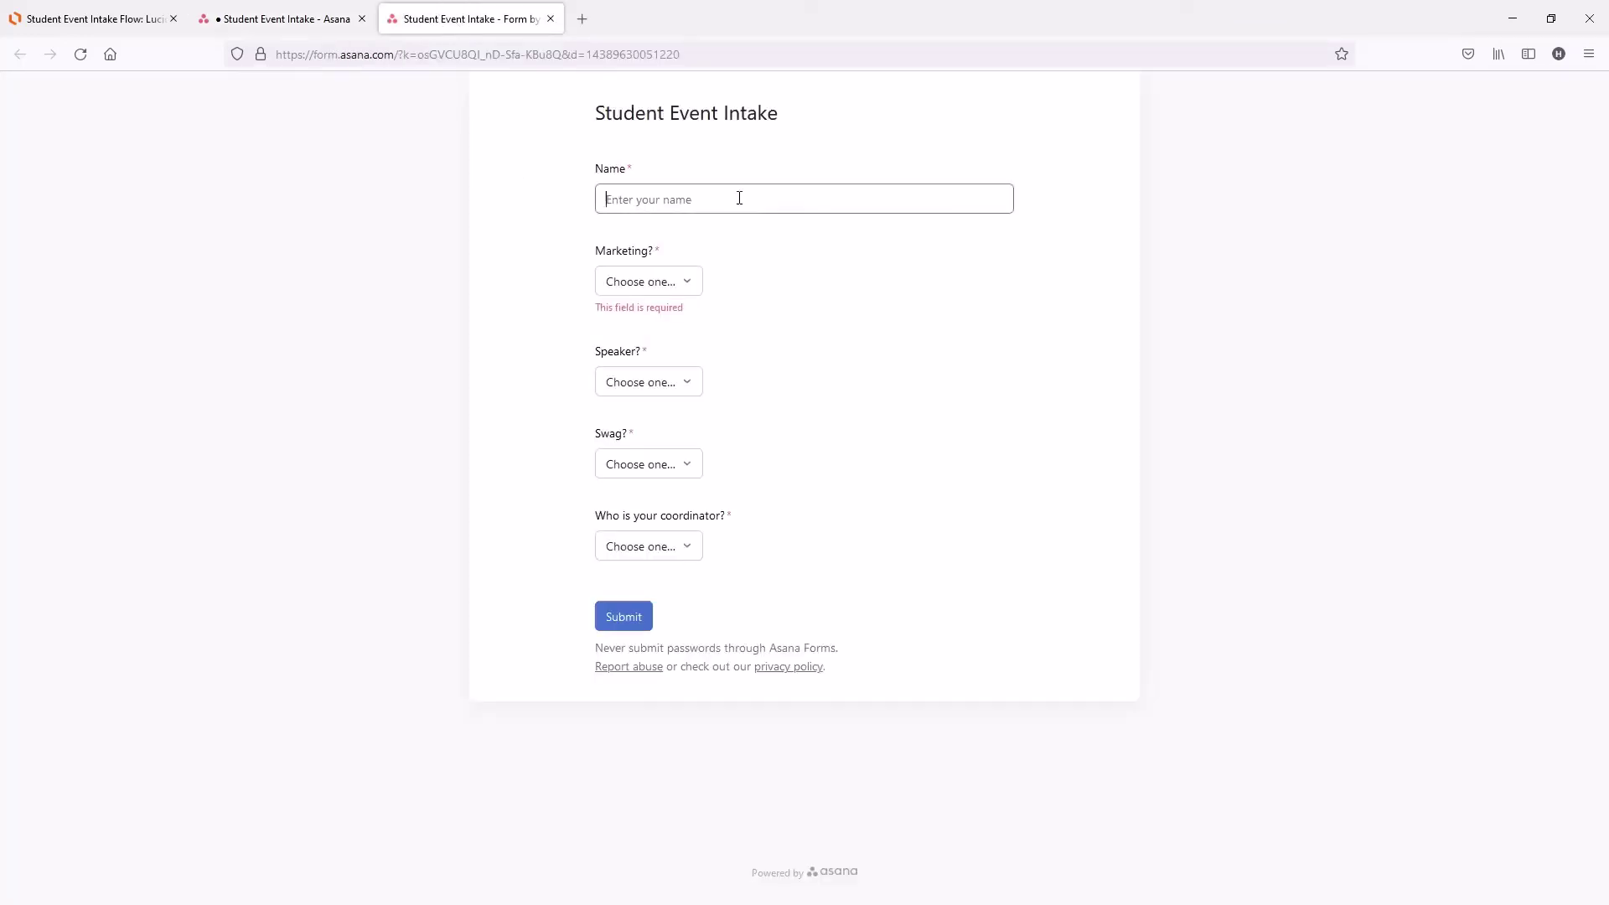
type("Anthony Submission 2")
Answer Yes to Marketing?, Speaker? and Swag?, and choose the first coordinator.
left_click(680, 281)
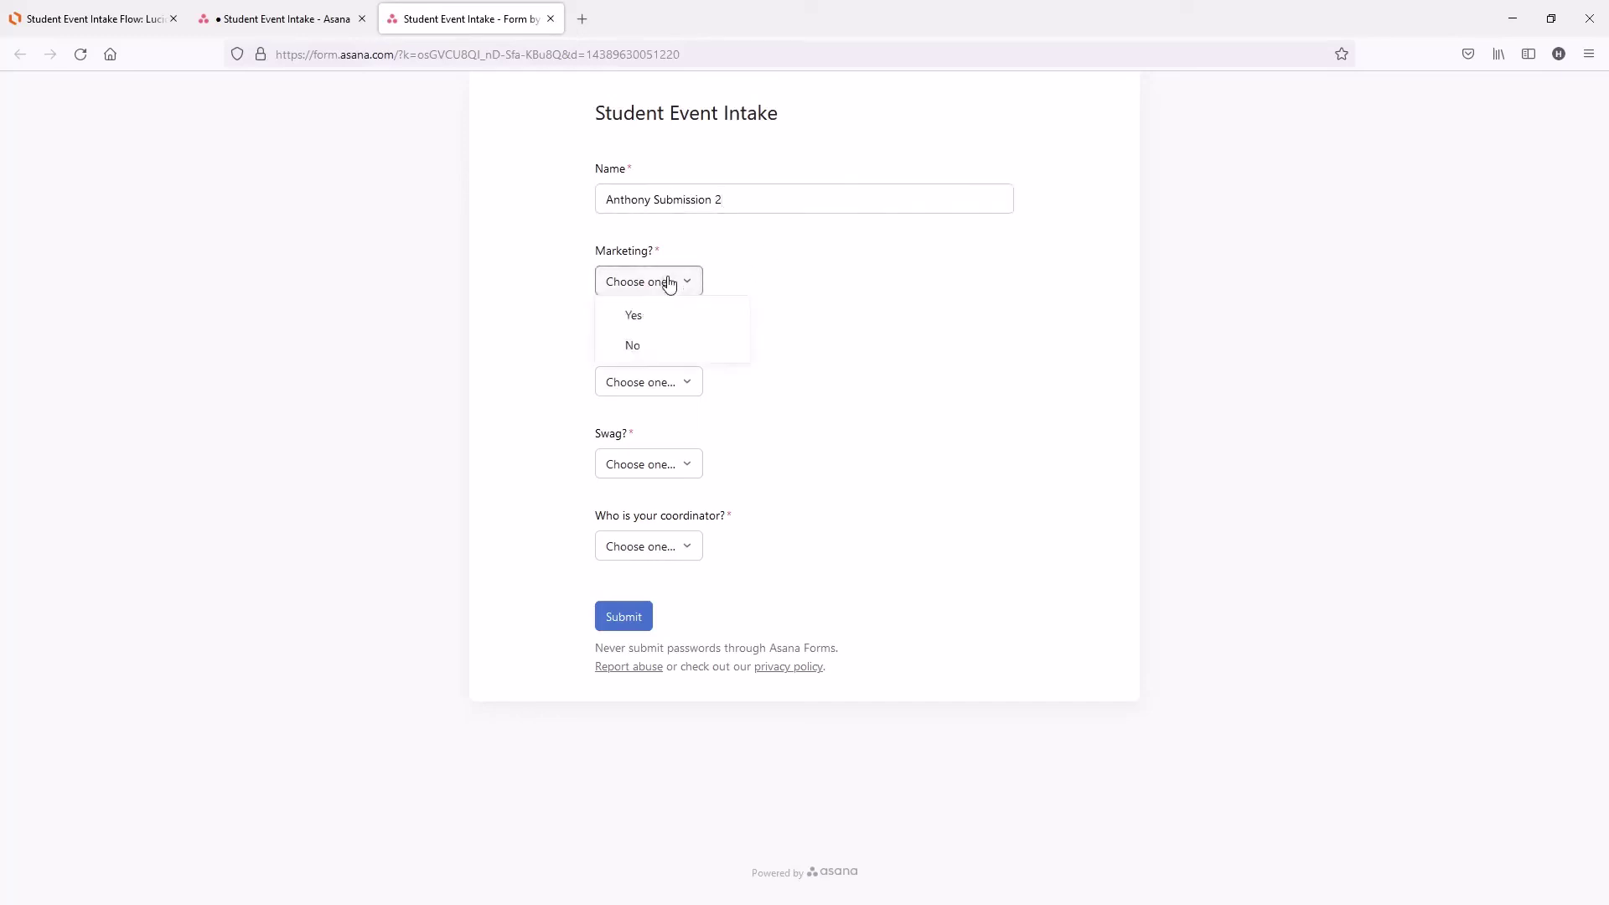
left_click(668, 283)
left_click(671, 284)
left_click(671, 313)
left_click(674, 368)
left_click(662, 399)
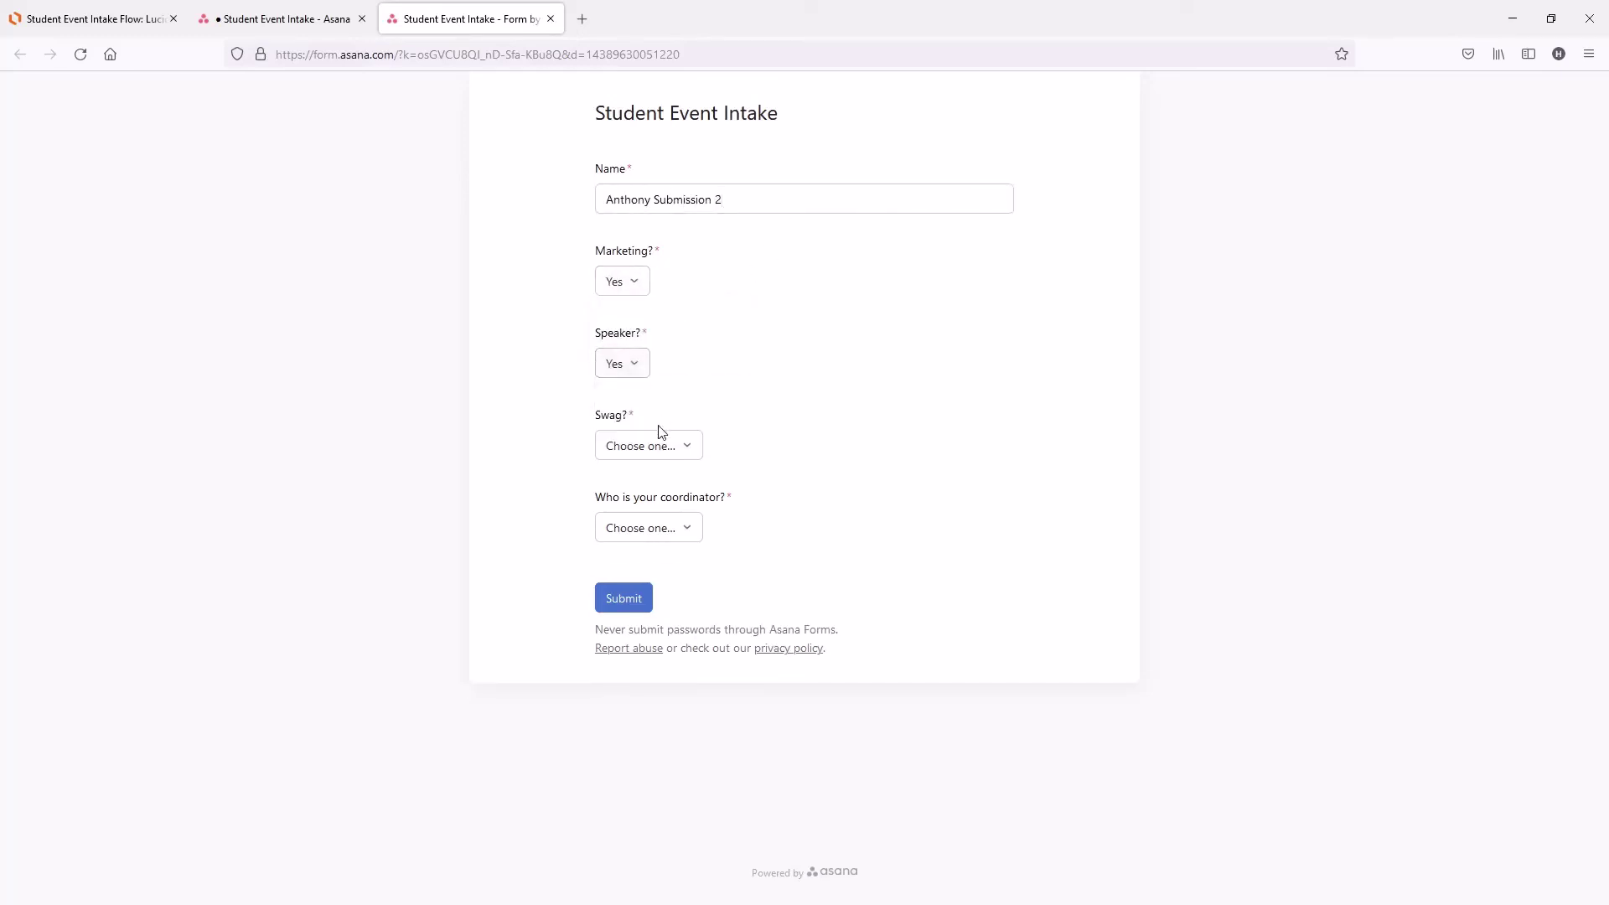
left_click(660, 444)
left_click(659, 483)
left_click(654, 519)
left_click(655, 562)
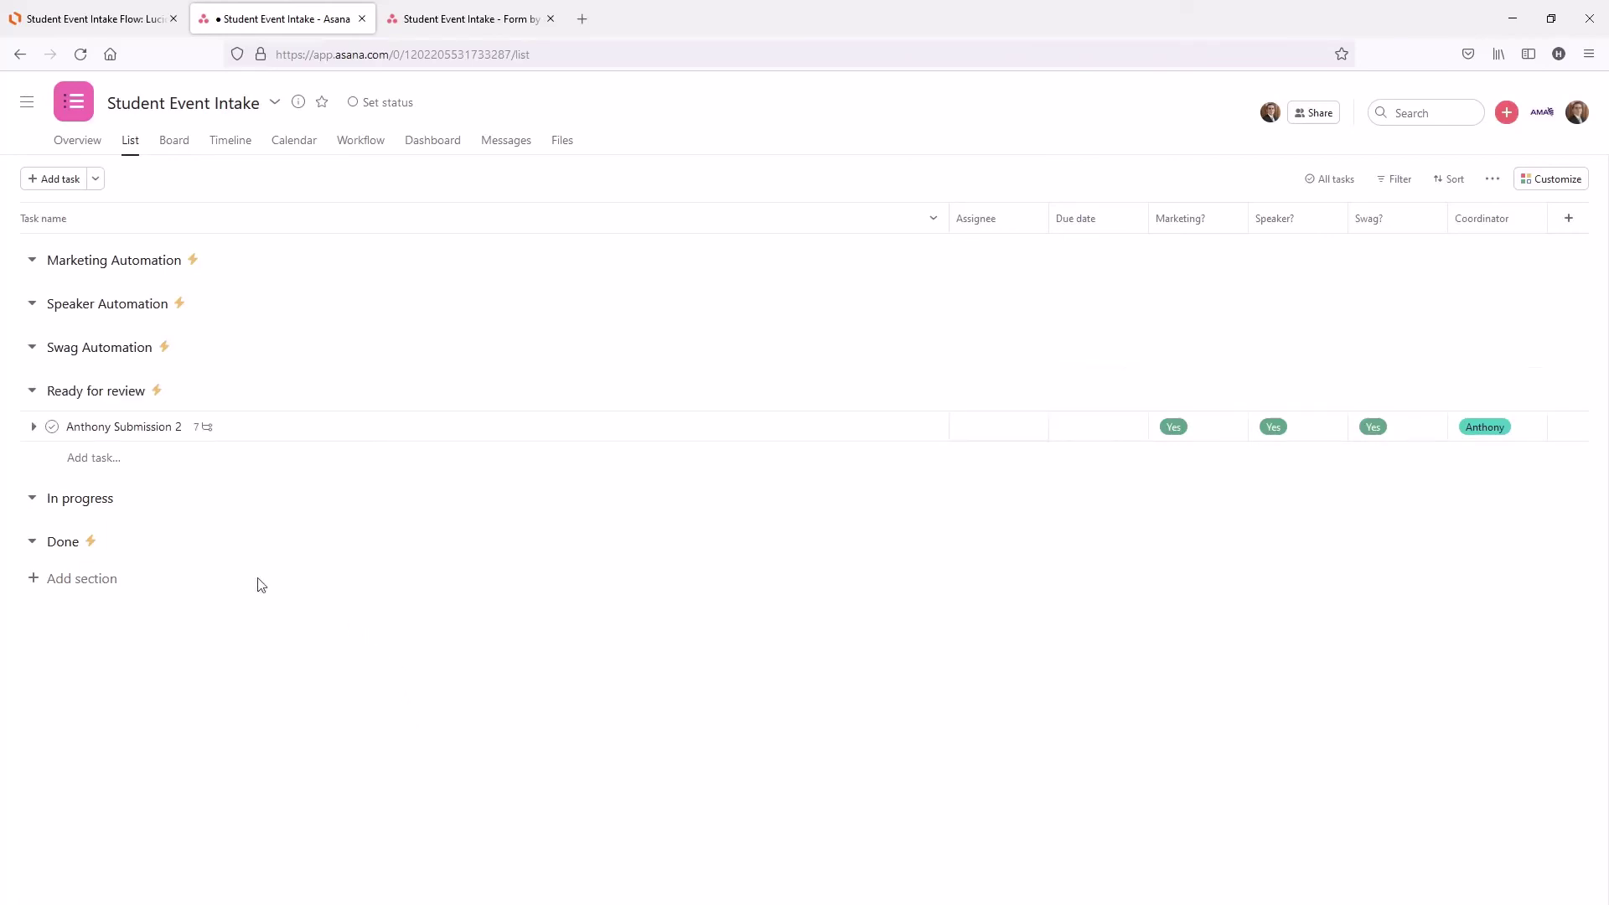
Expand the all-Yes test task in List view to review its seven subtasks.
left_click(33, 427)
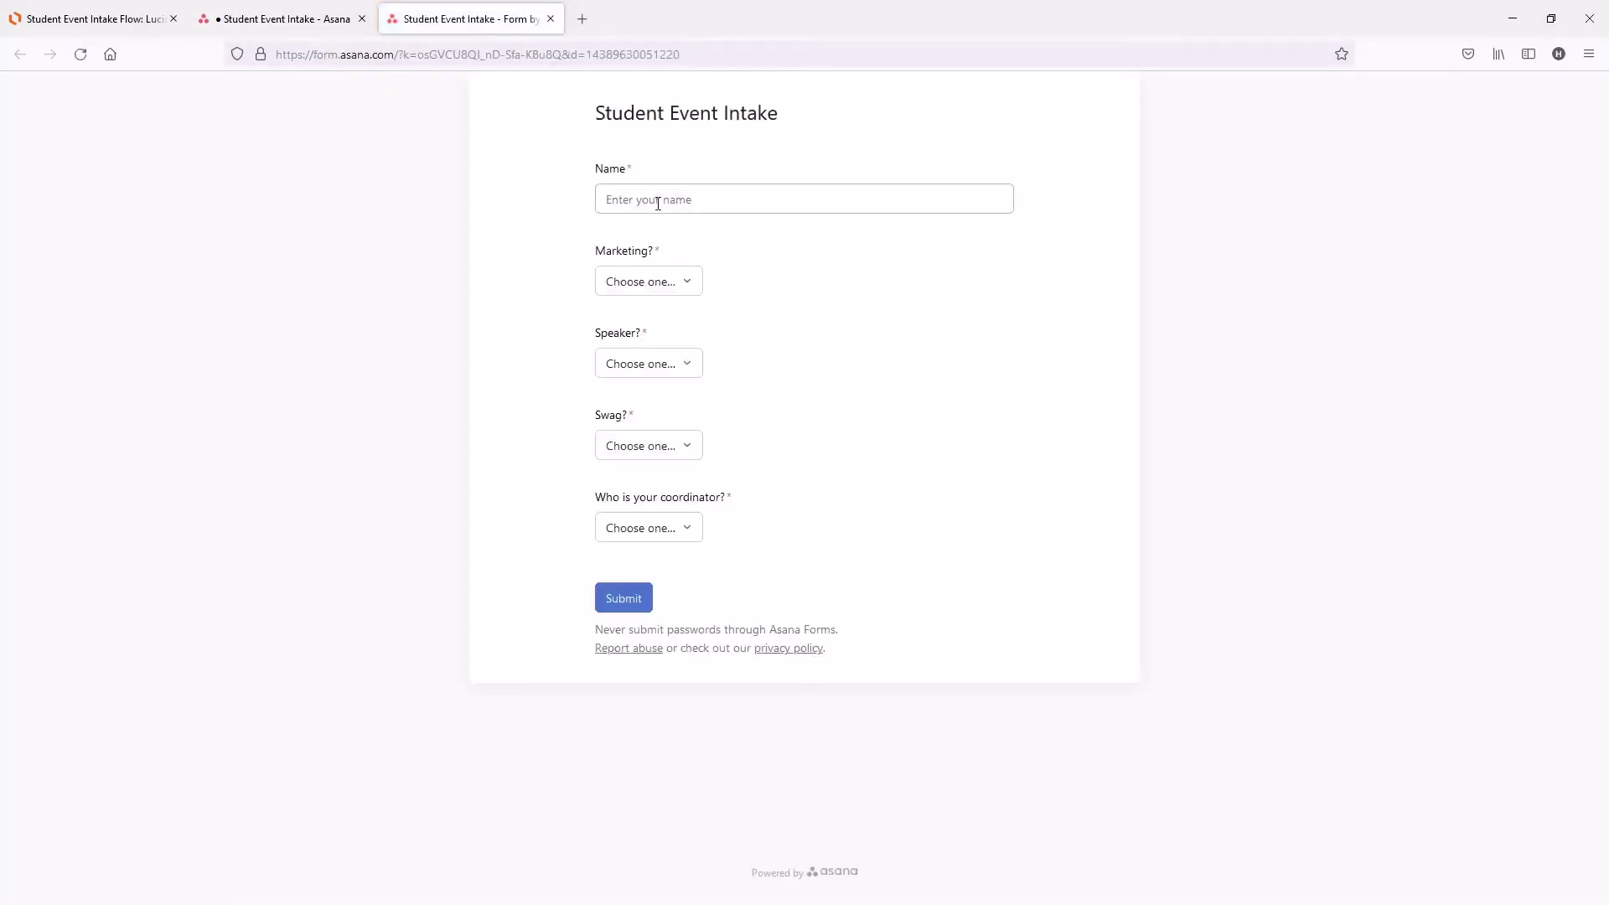
Fill the form with a submitter name, Marketing? No, Speaker? Yes, Swag? No and the second coordinator.
left_click(658, 204)
type("Anto")
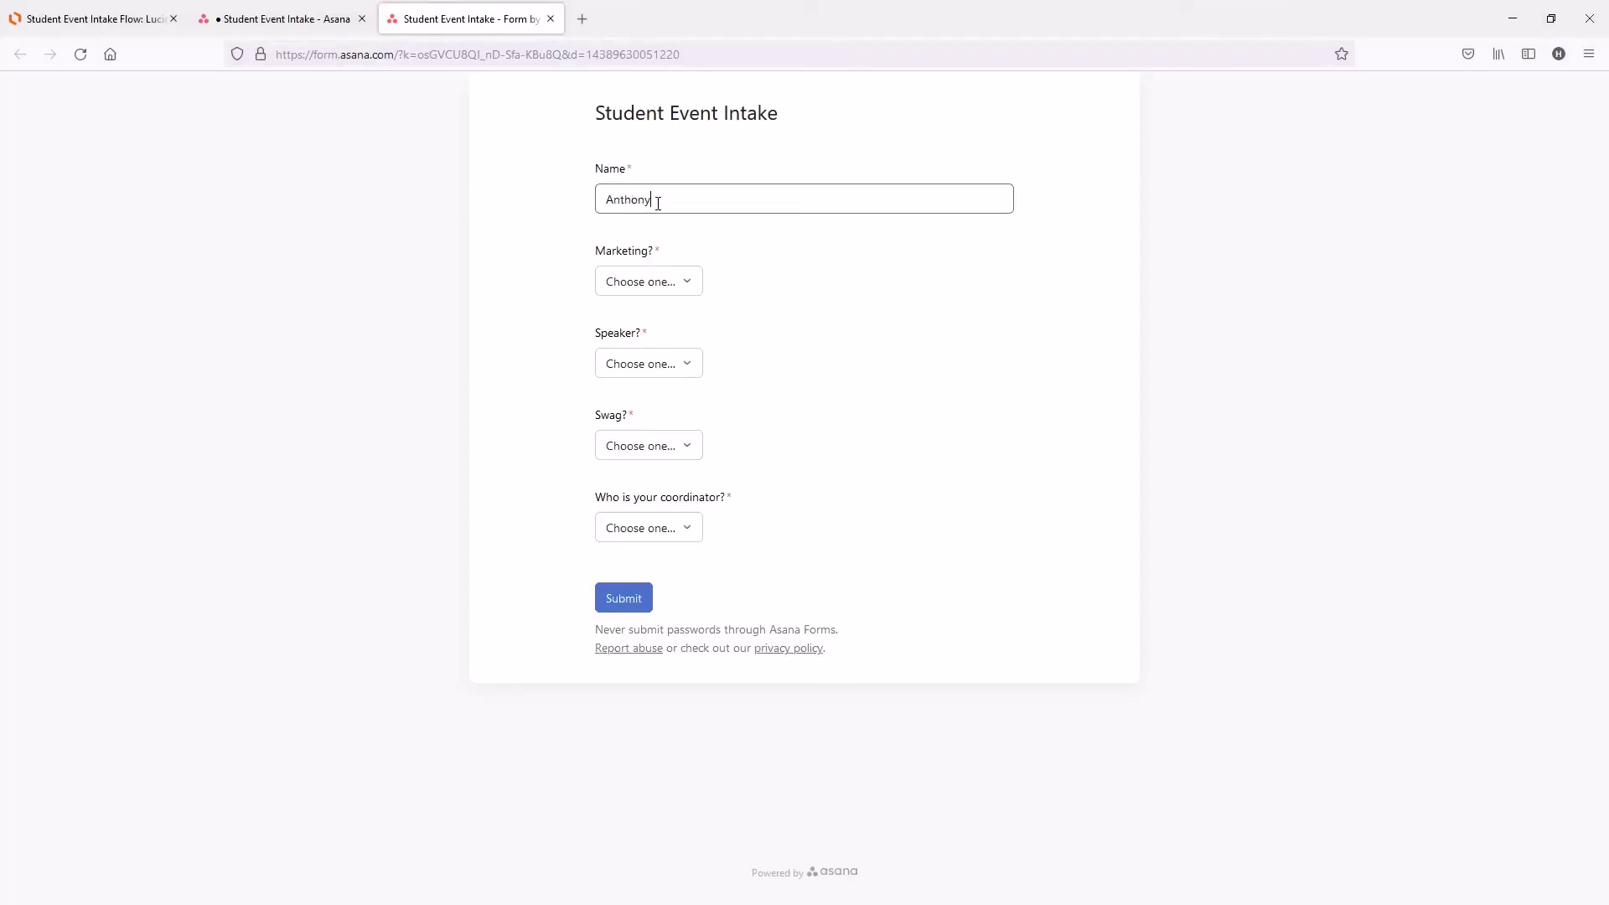
left_click(669, 282)
left_click(663, 345)
left_click(665, 363)
left_click(661, 395)
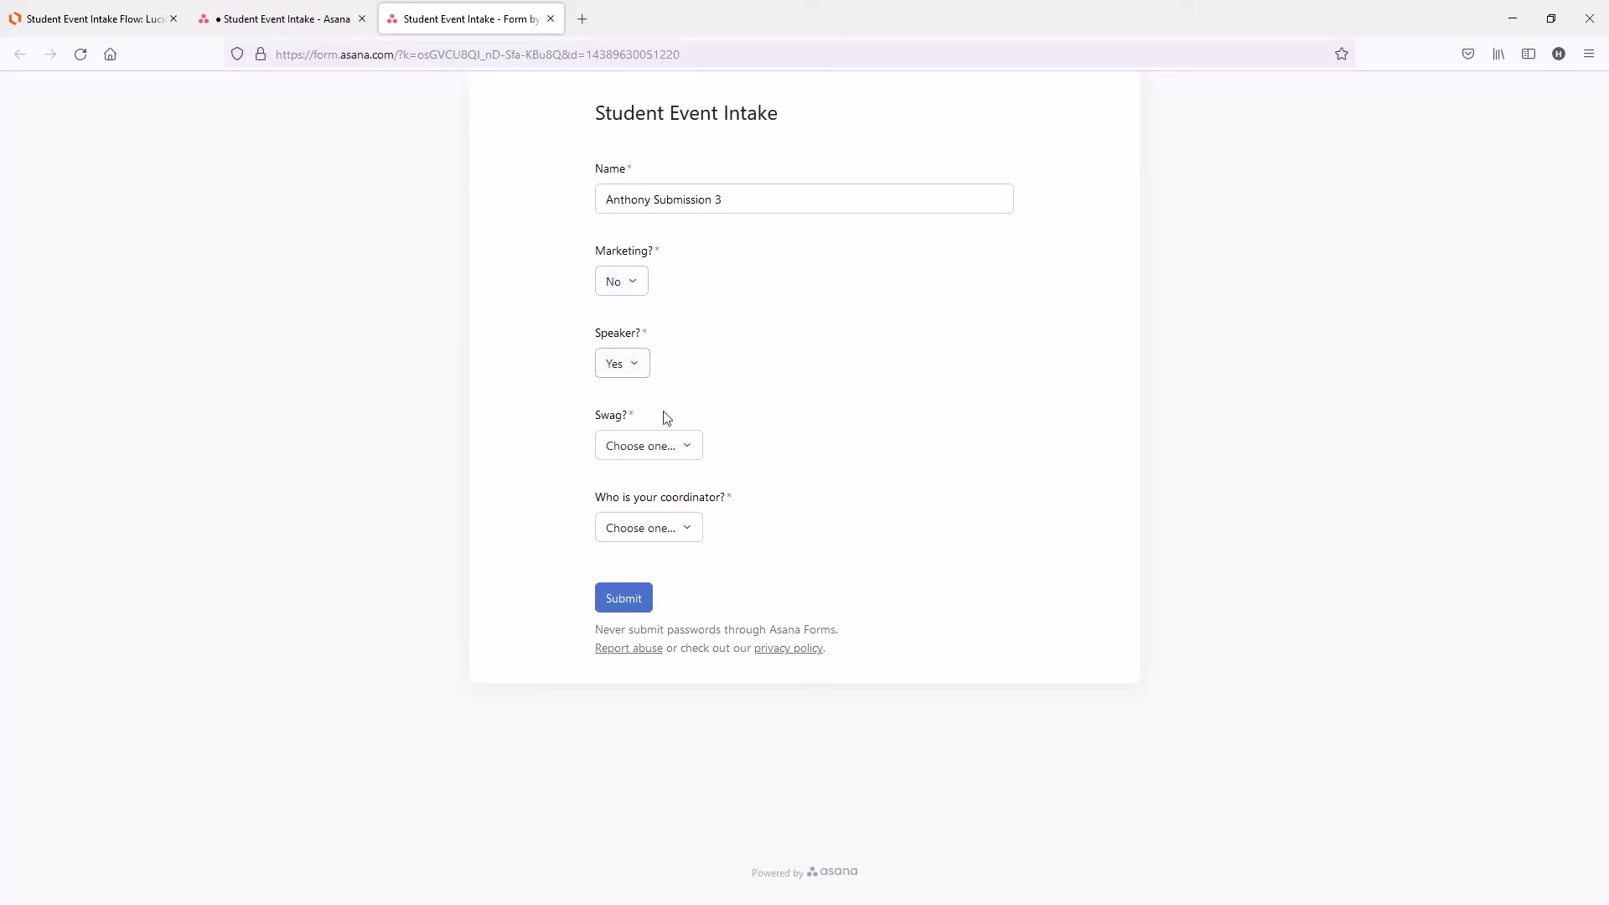
left_click(665, 445)
left_click(662, 507)
left_click(661, 524)
left_click(663, 591)
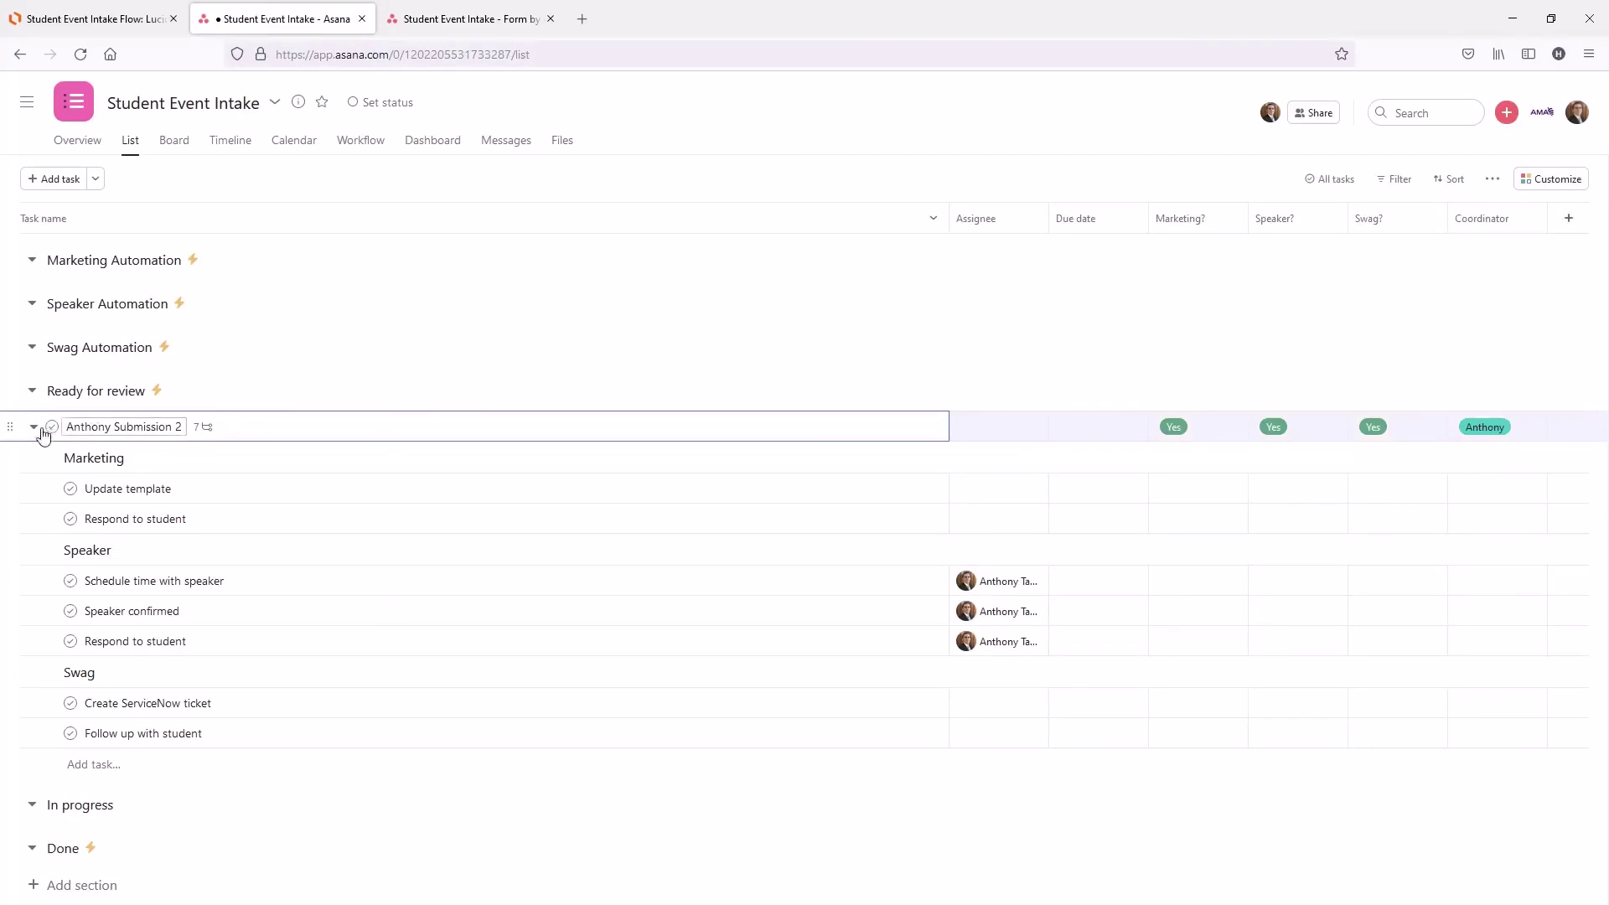
Collapse the first task, then expand and collapse the second task to check its three Speaker subtasks.
left_click(35, 428)
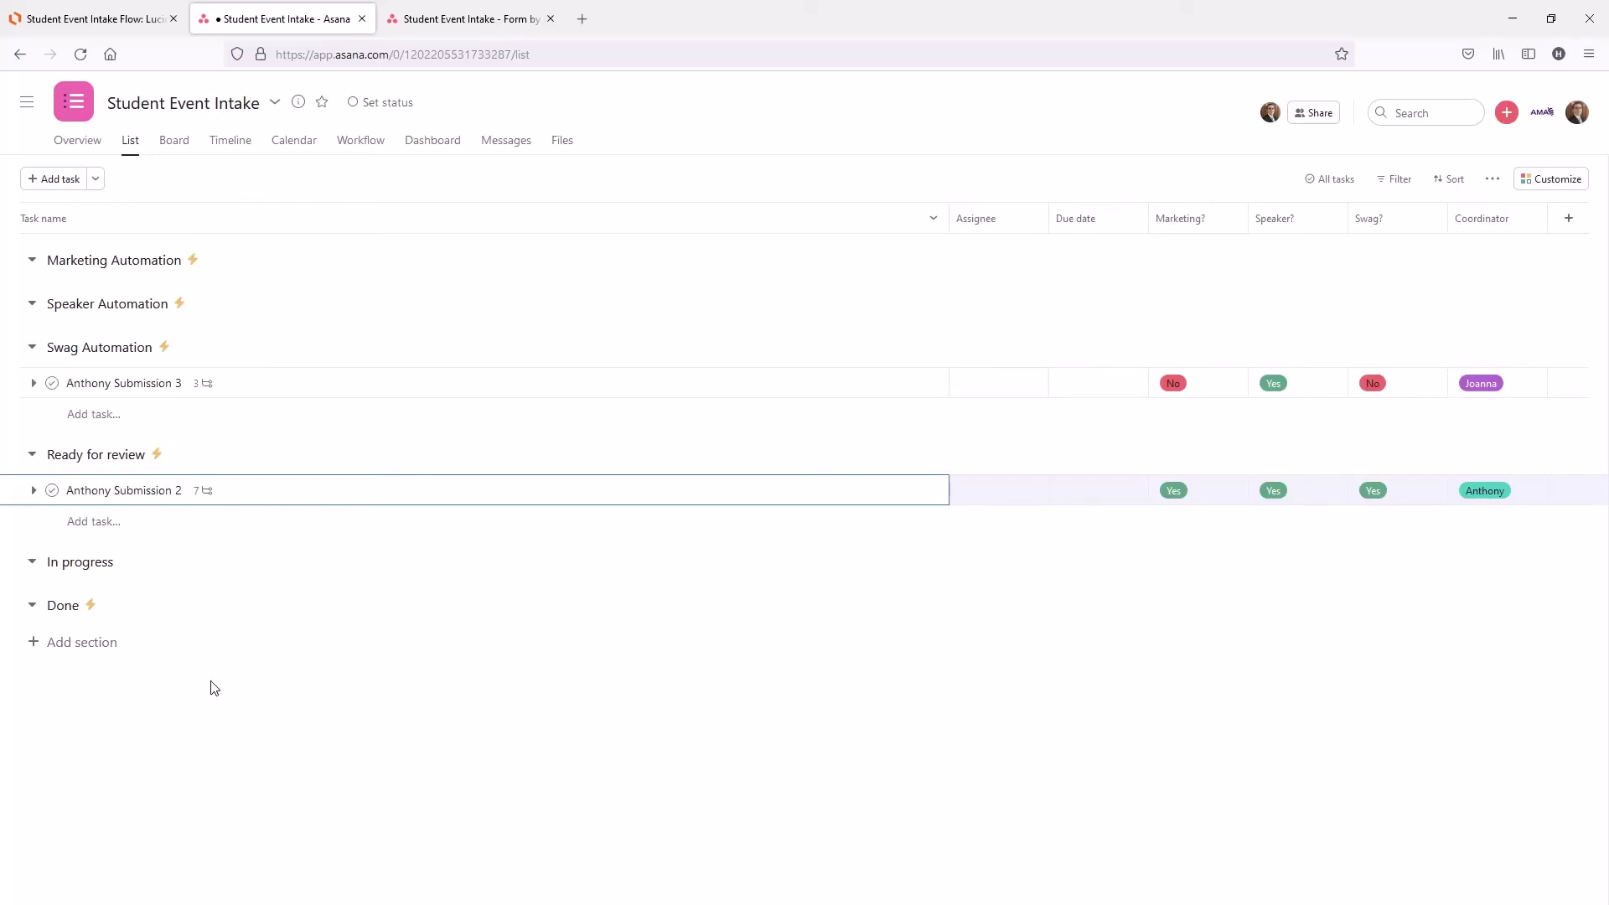
left_click(34, 428)
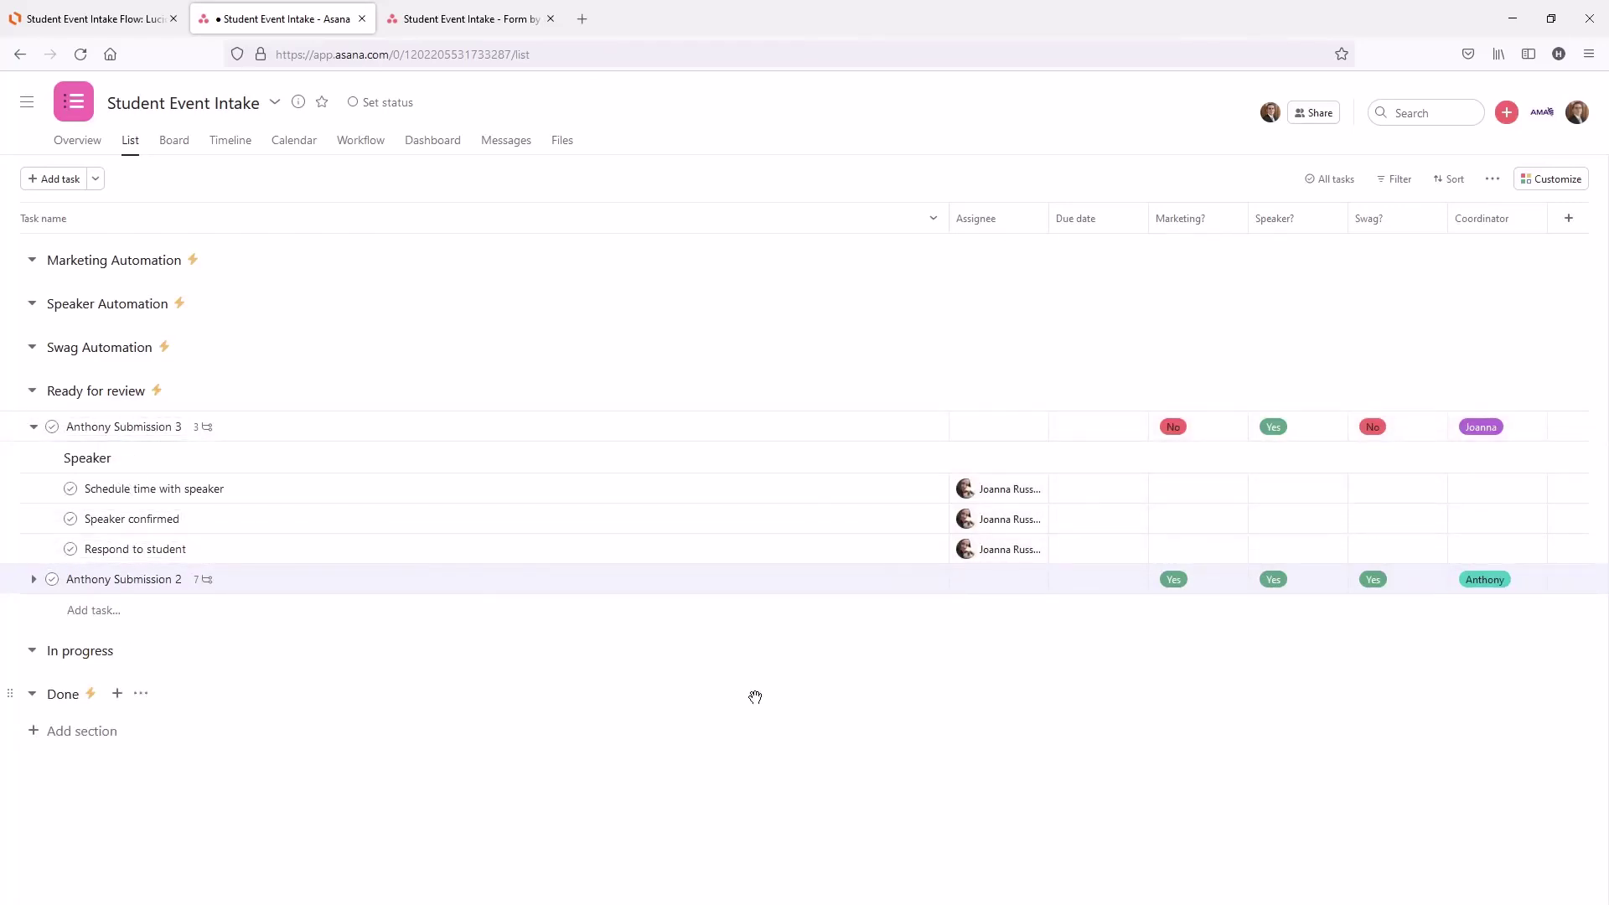
left_click(35, 428)
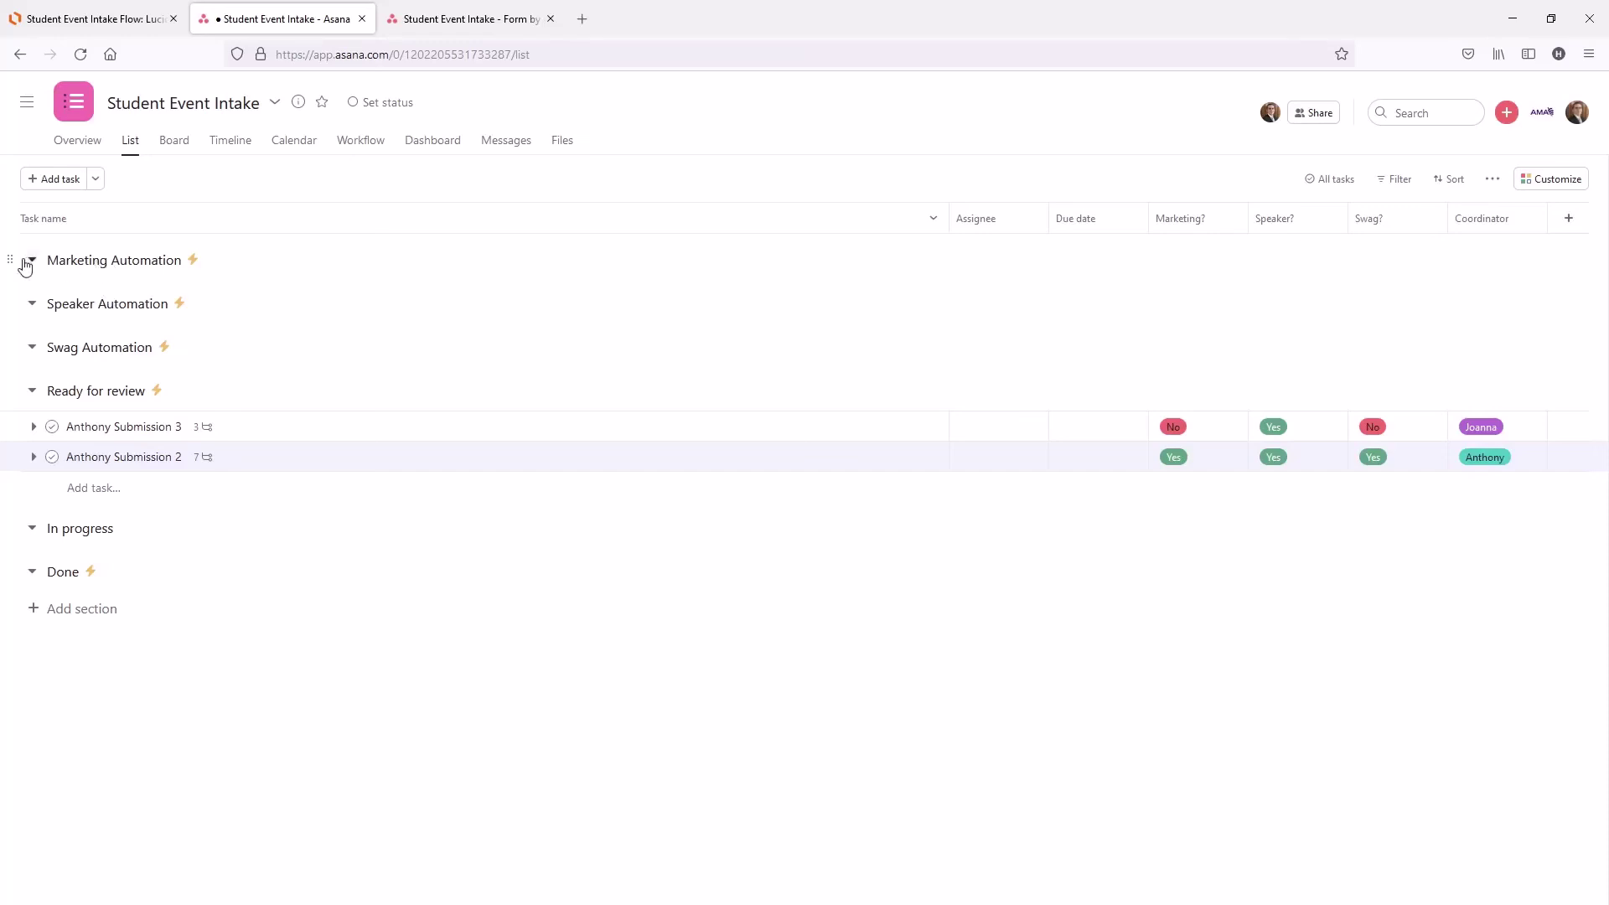
Move the Marketing, Speaker and Swag Automation sections, in that order, below Done.
left_click_drag(11, 257, 40, 561)
left_click_drag(13, 262, 47, 571)
left_click_drag(20, 270, 54, 577)
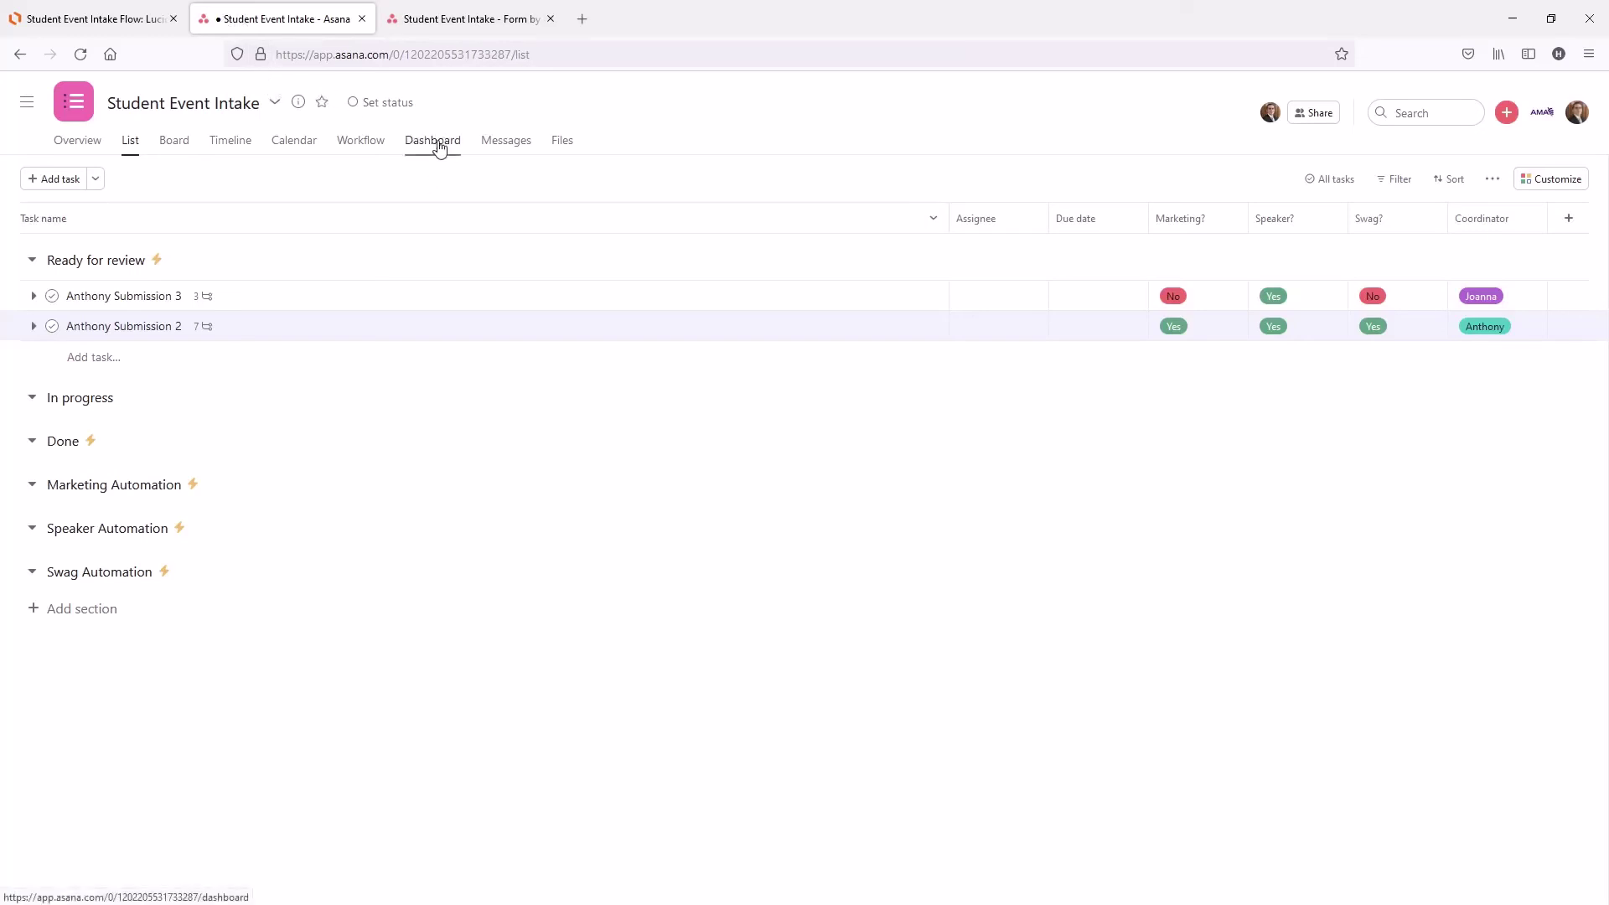
left_click(362, 142)
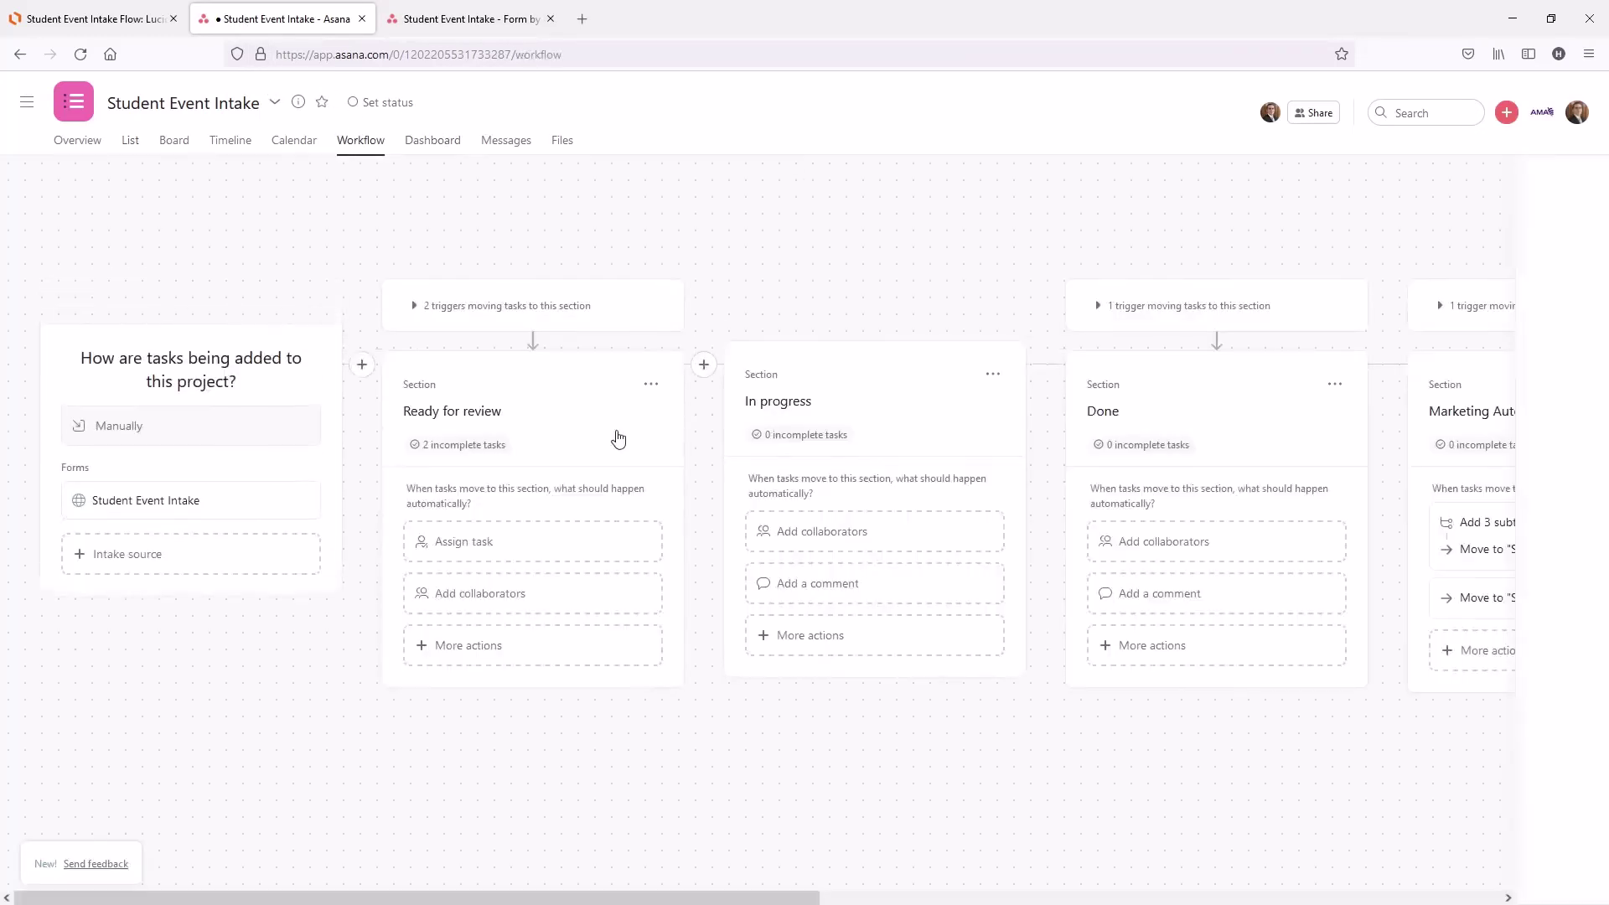
left_click_drag(1227, 774, 456, 772)
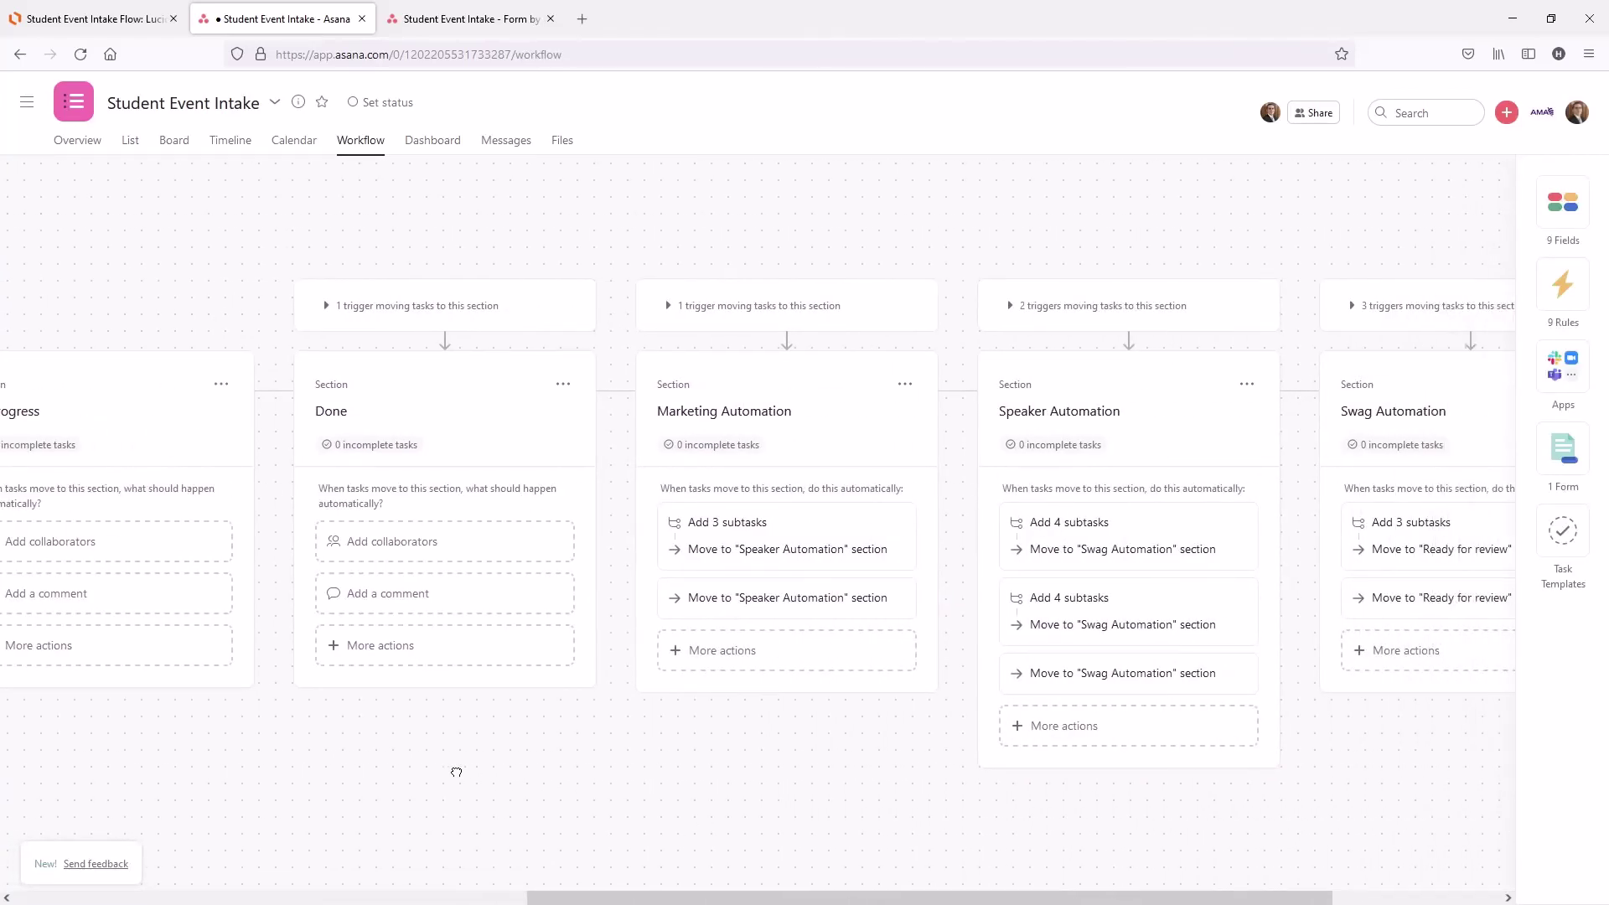
left_click_drag(456, 772, 1213, 783)
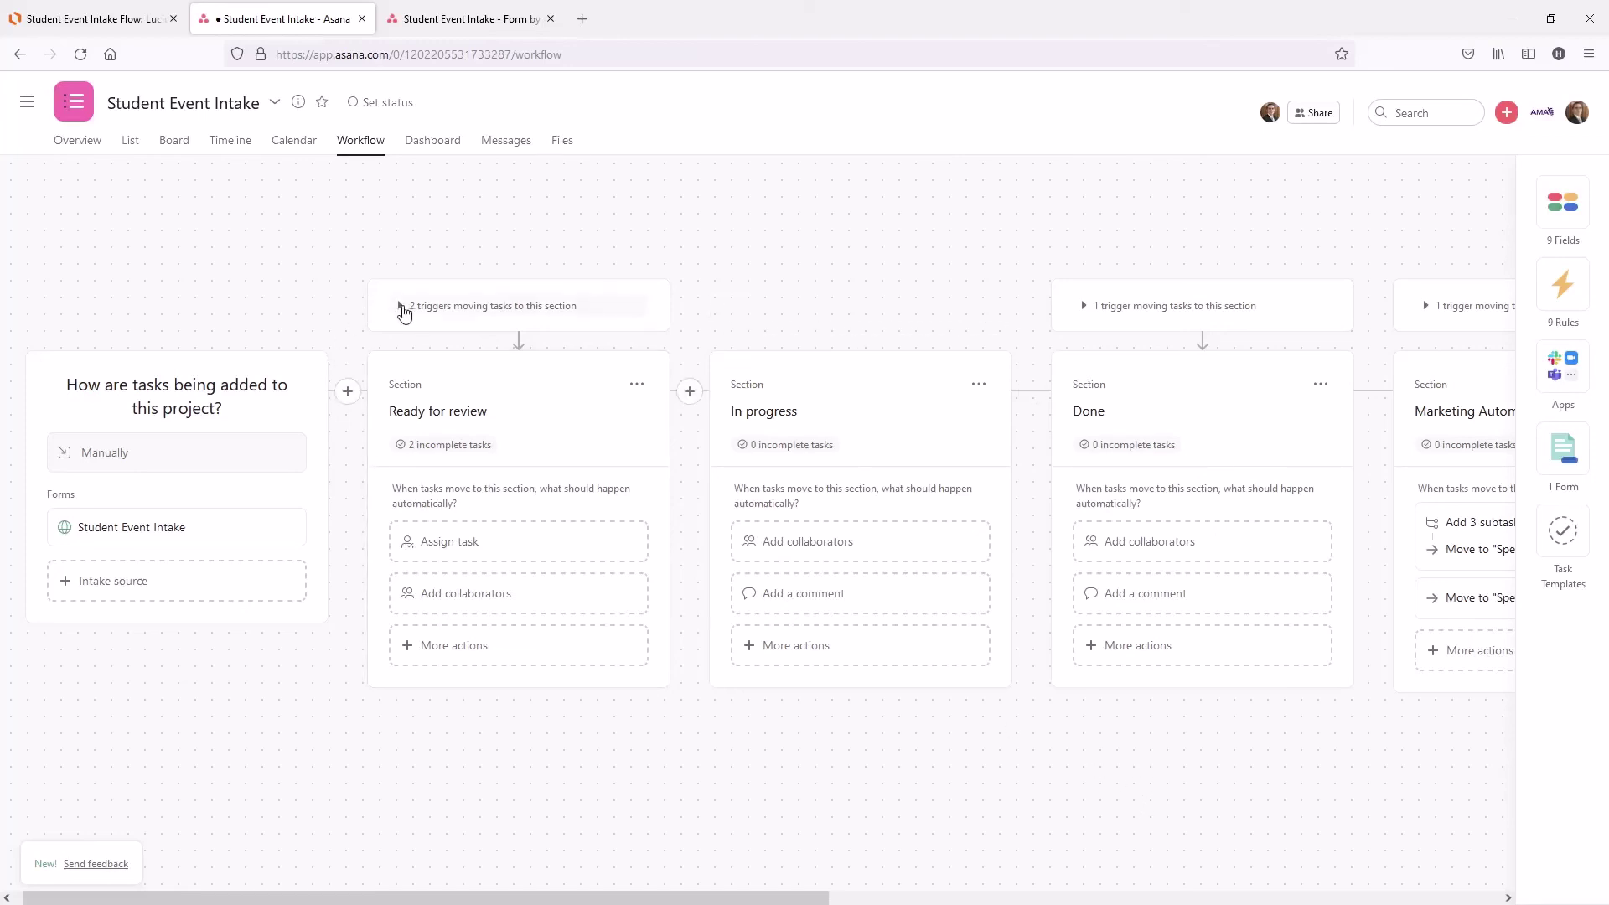
left_click_drag(1381, 800, 733, 743)
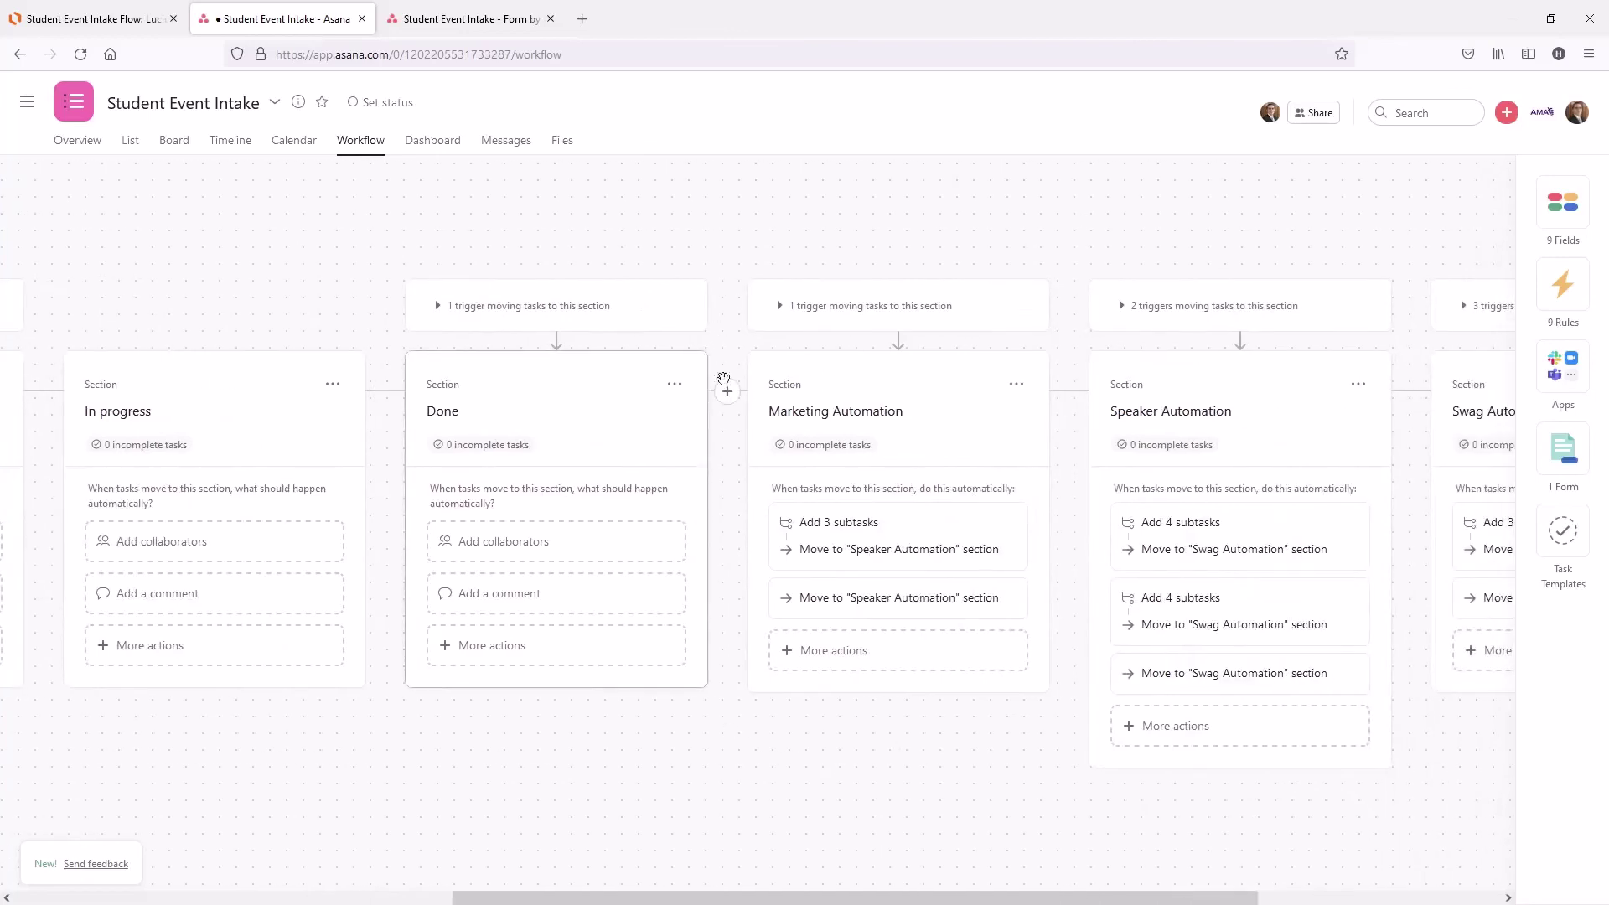
scroll(1131, 816, "left", 10)
left_click_drag(822, 772, 1070, 765)
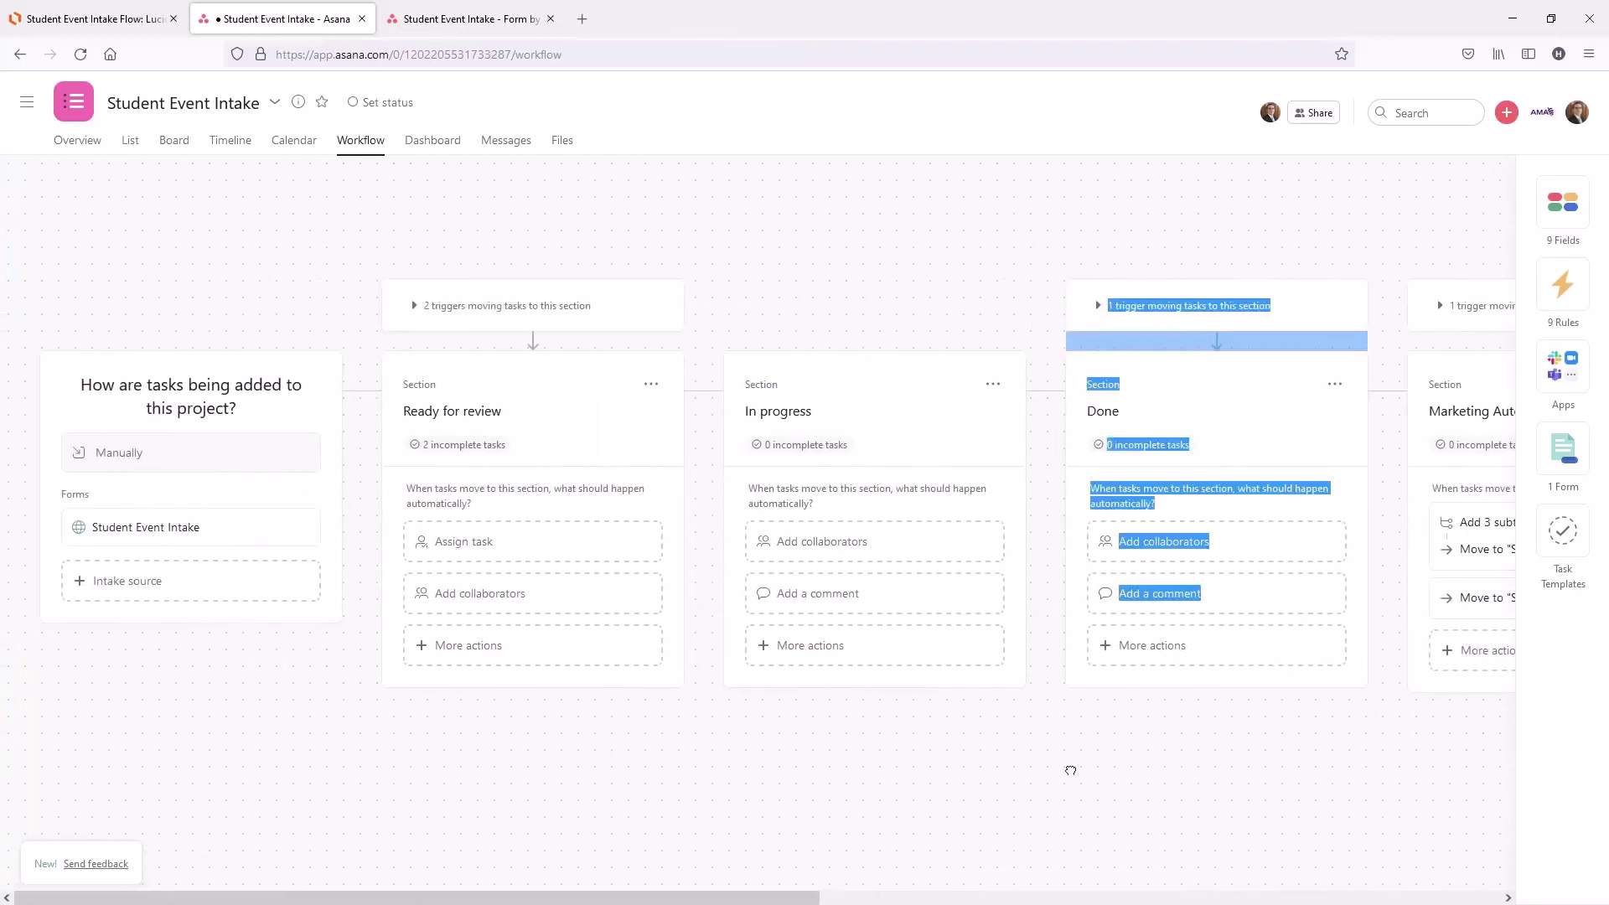
left_click(1071, 769)
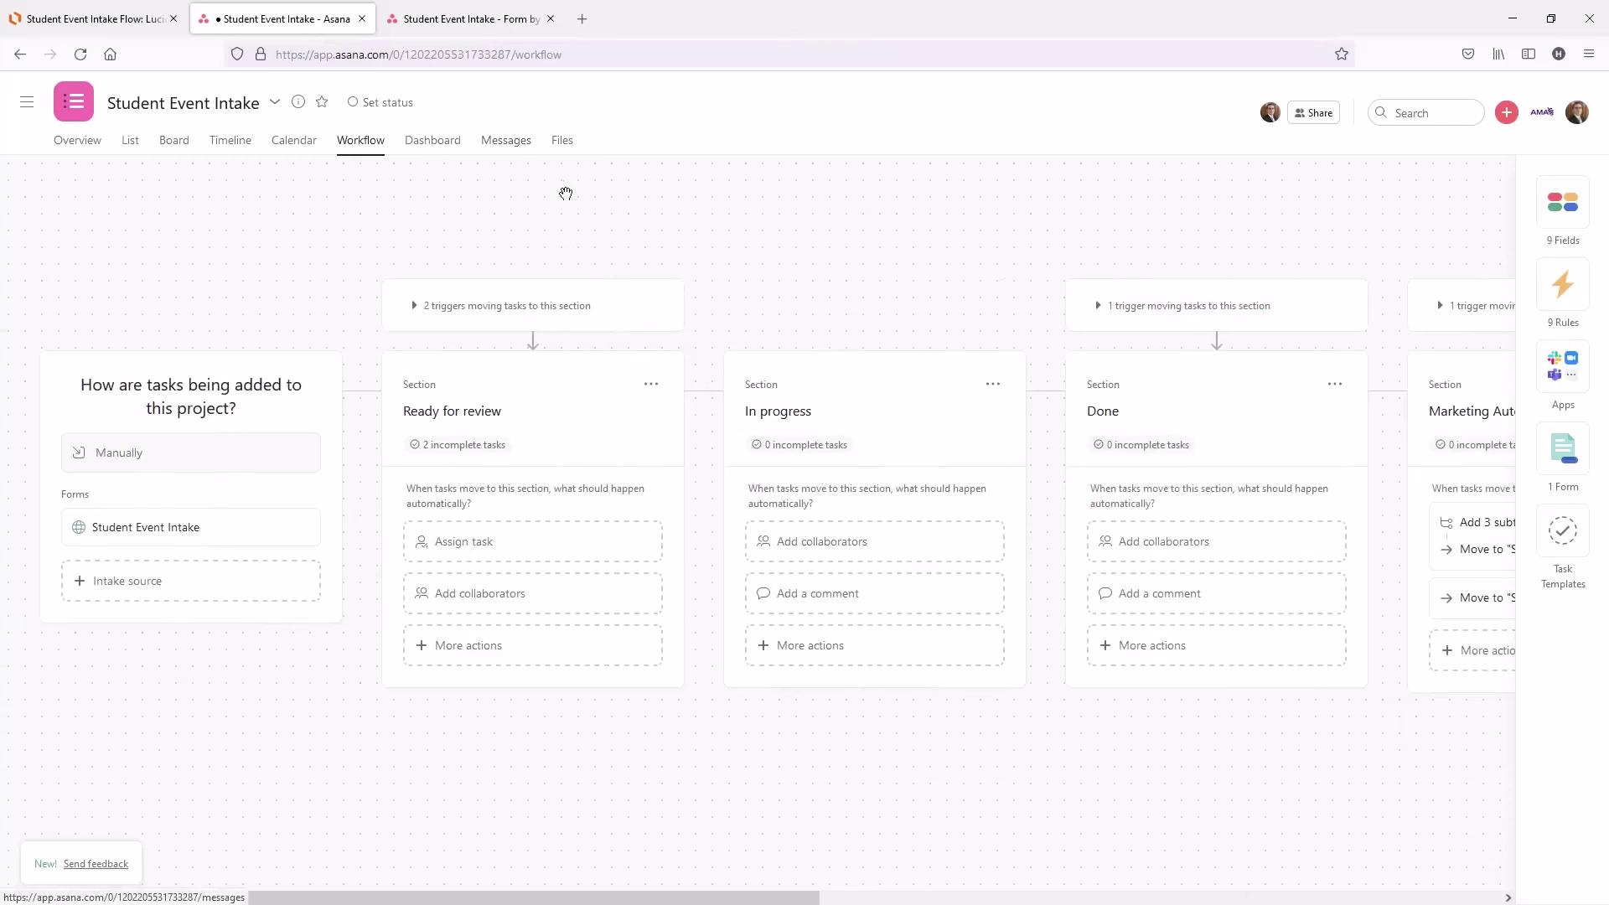